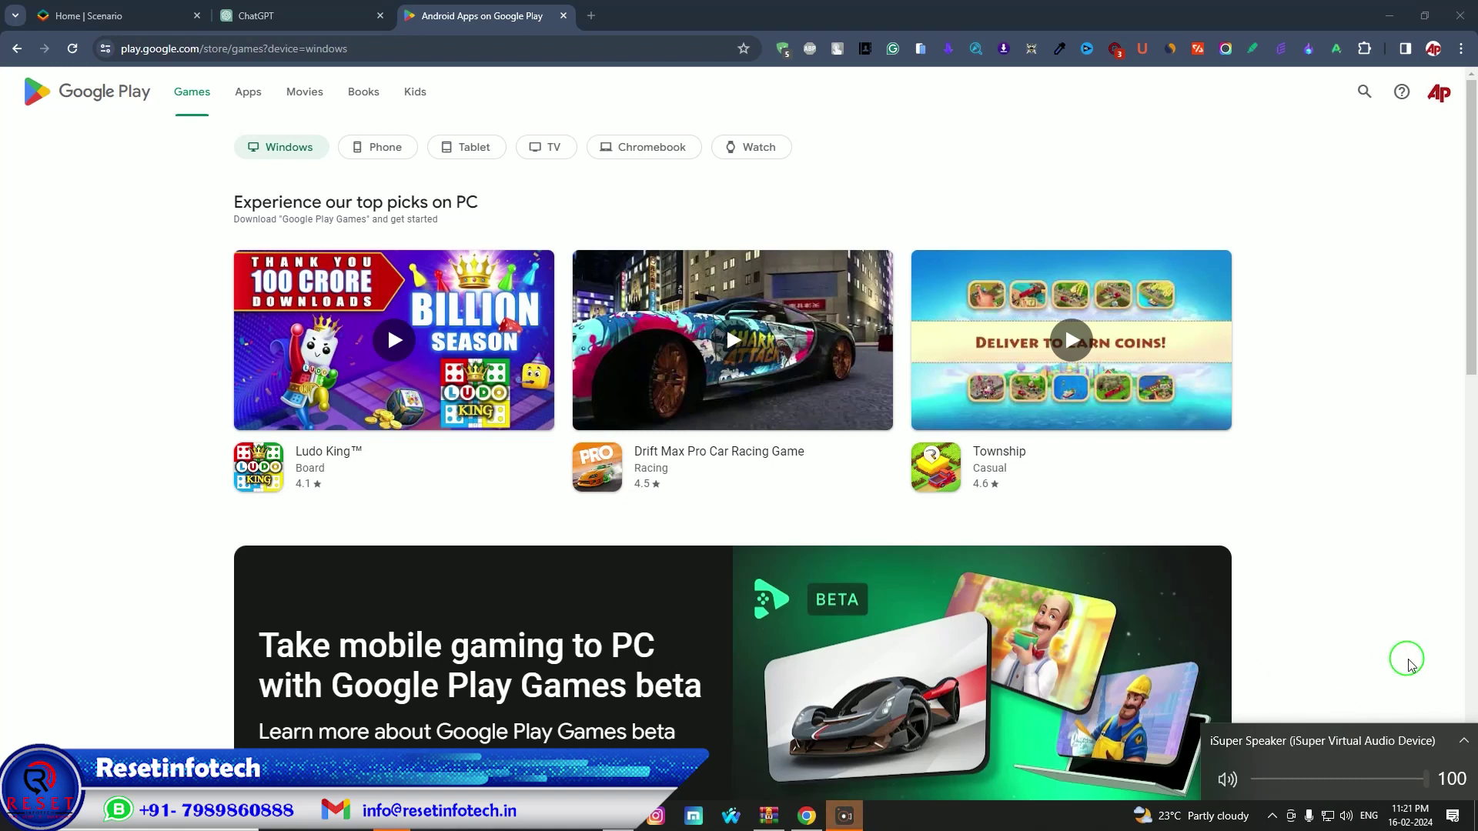
{"action": "left_click", "coordinate": [1453, 663]}
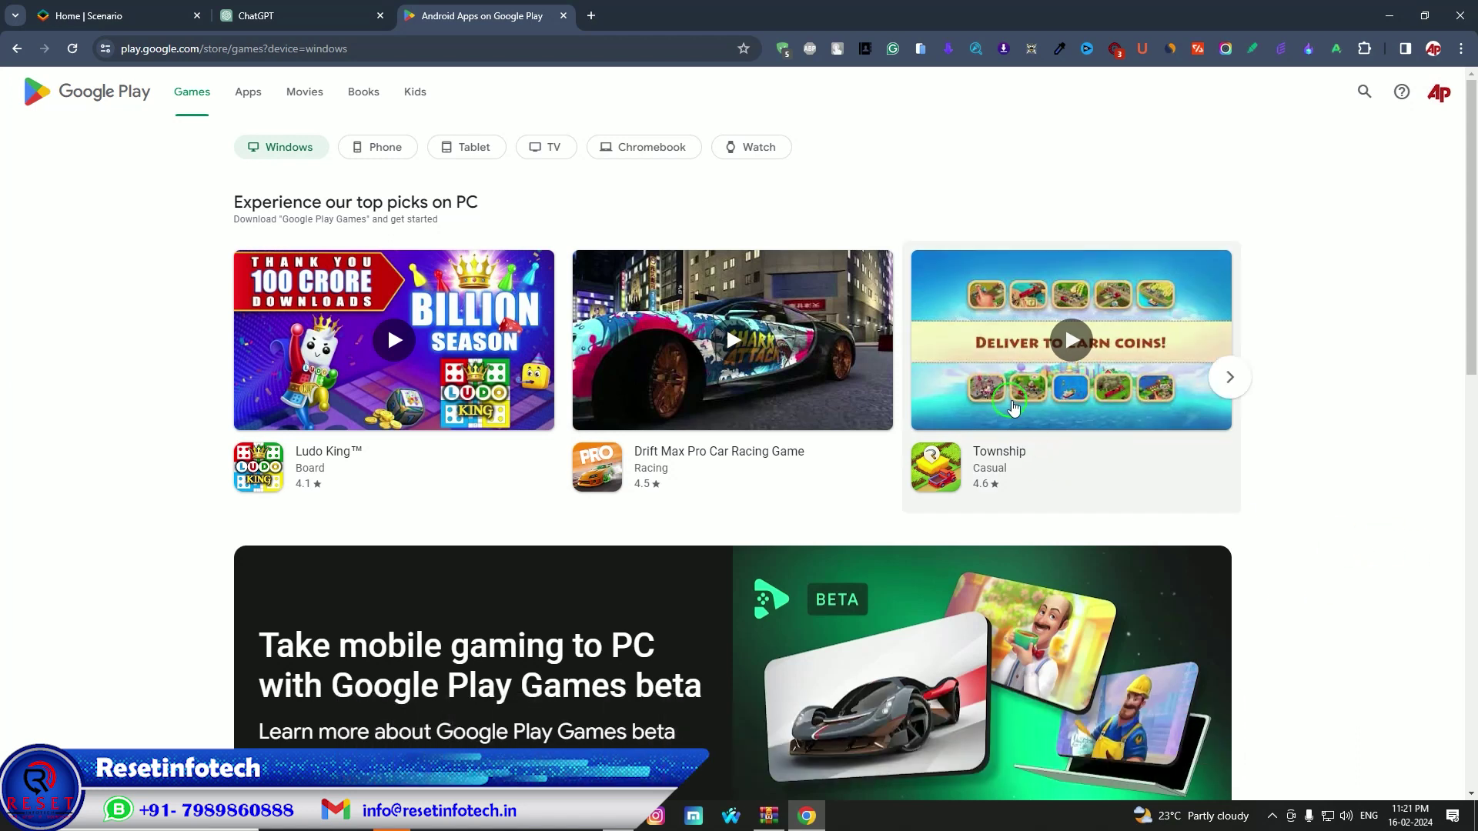
{"action": "left_click", "coordinate": [392, 153]}
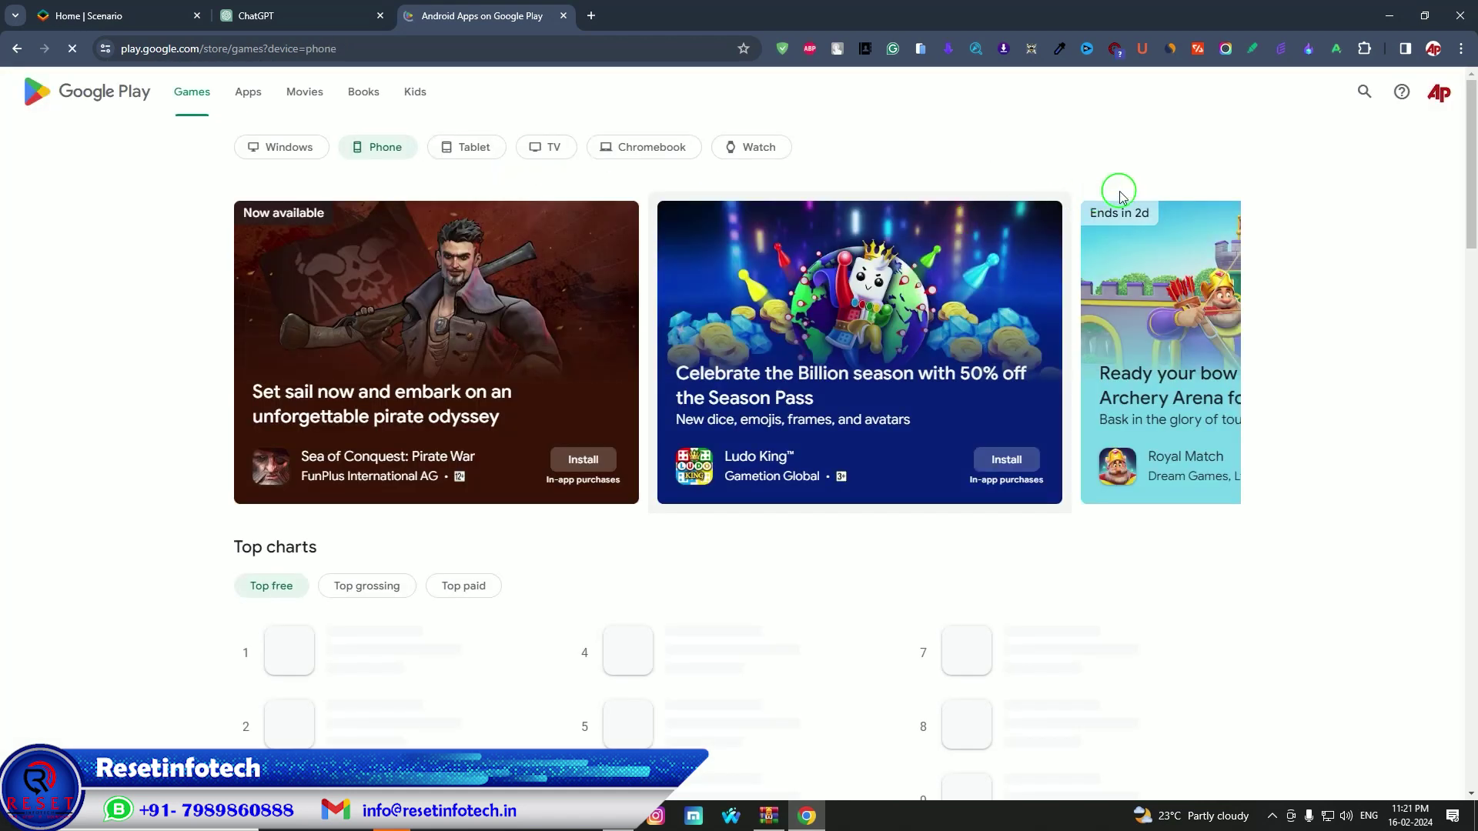
{"action": "left_click", "coordinate": [1363, 94]}
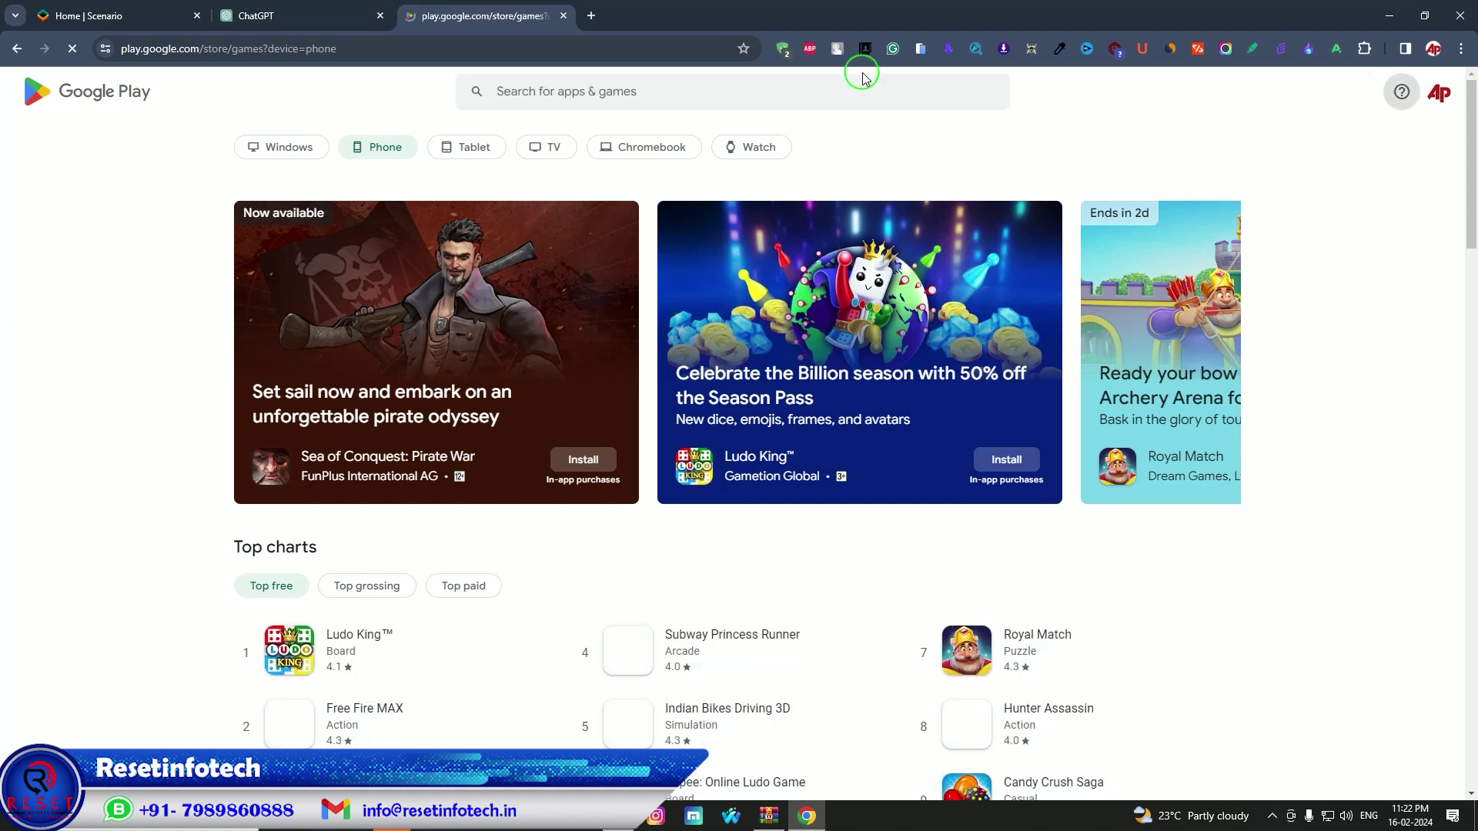
{"action": "left_click", "coordinate": [621, 83]}
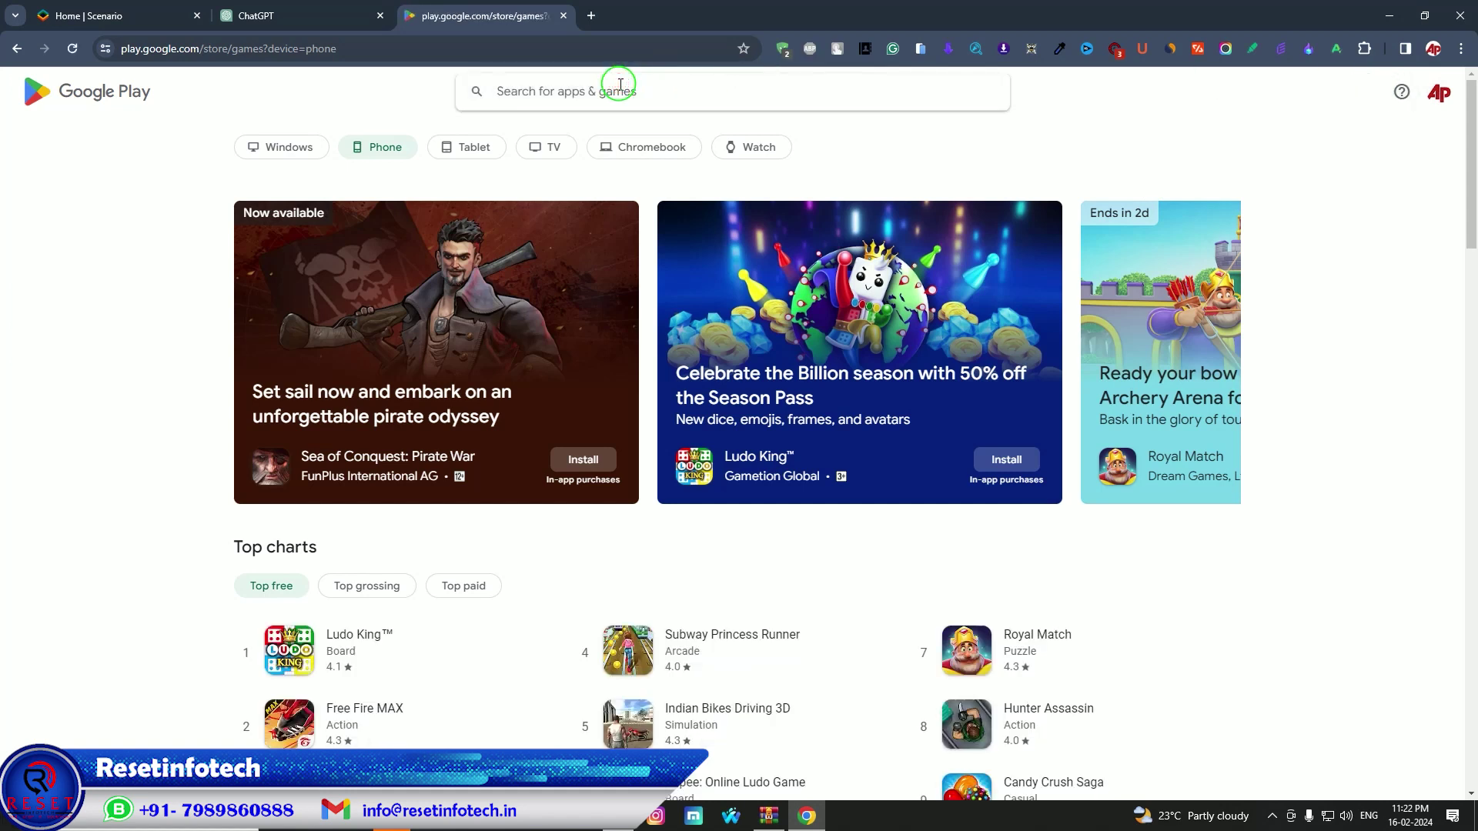
{"action": "type", "text": "jewel"}
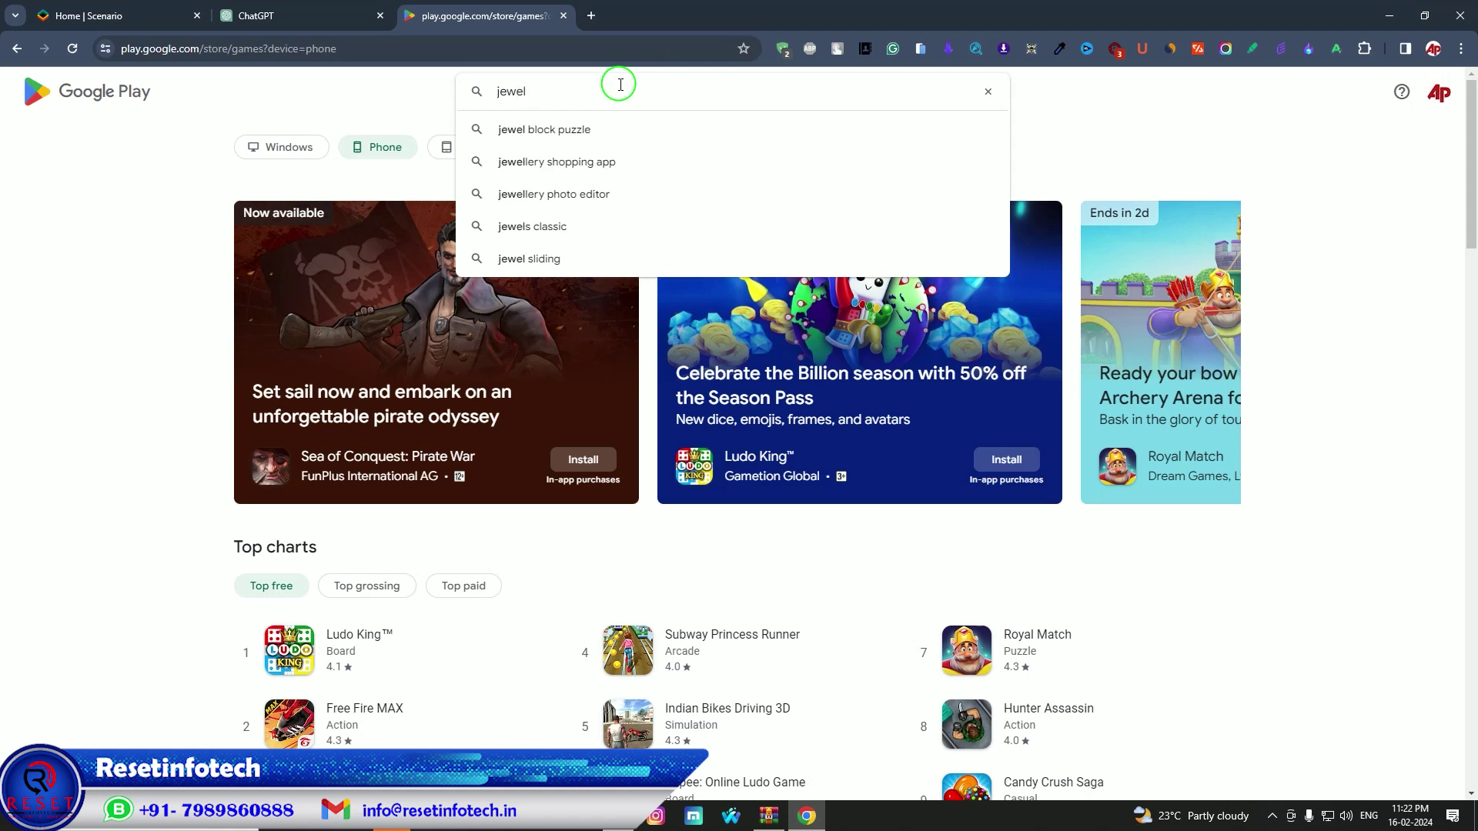
{"action": "key", "text": "Return"}
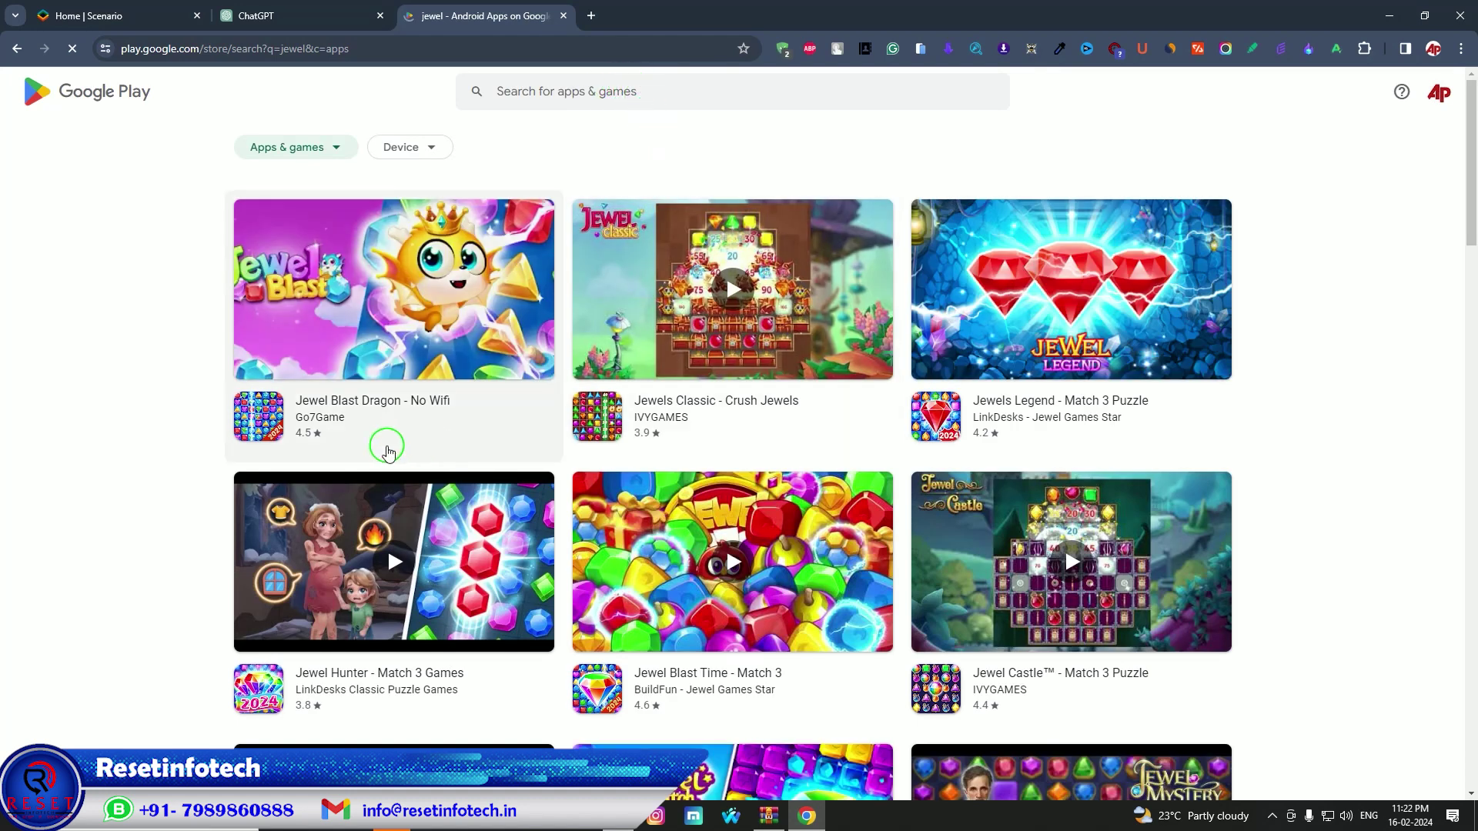
- Browse the jewel game results, such as Jewel Hunter and Jewel Blast Dragon, before moving to ChatGPT
{"action": "scroll", "coordinate": [709, 443], "scroll_direction": "down", "scroll_amount": 5}
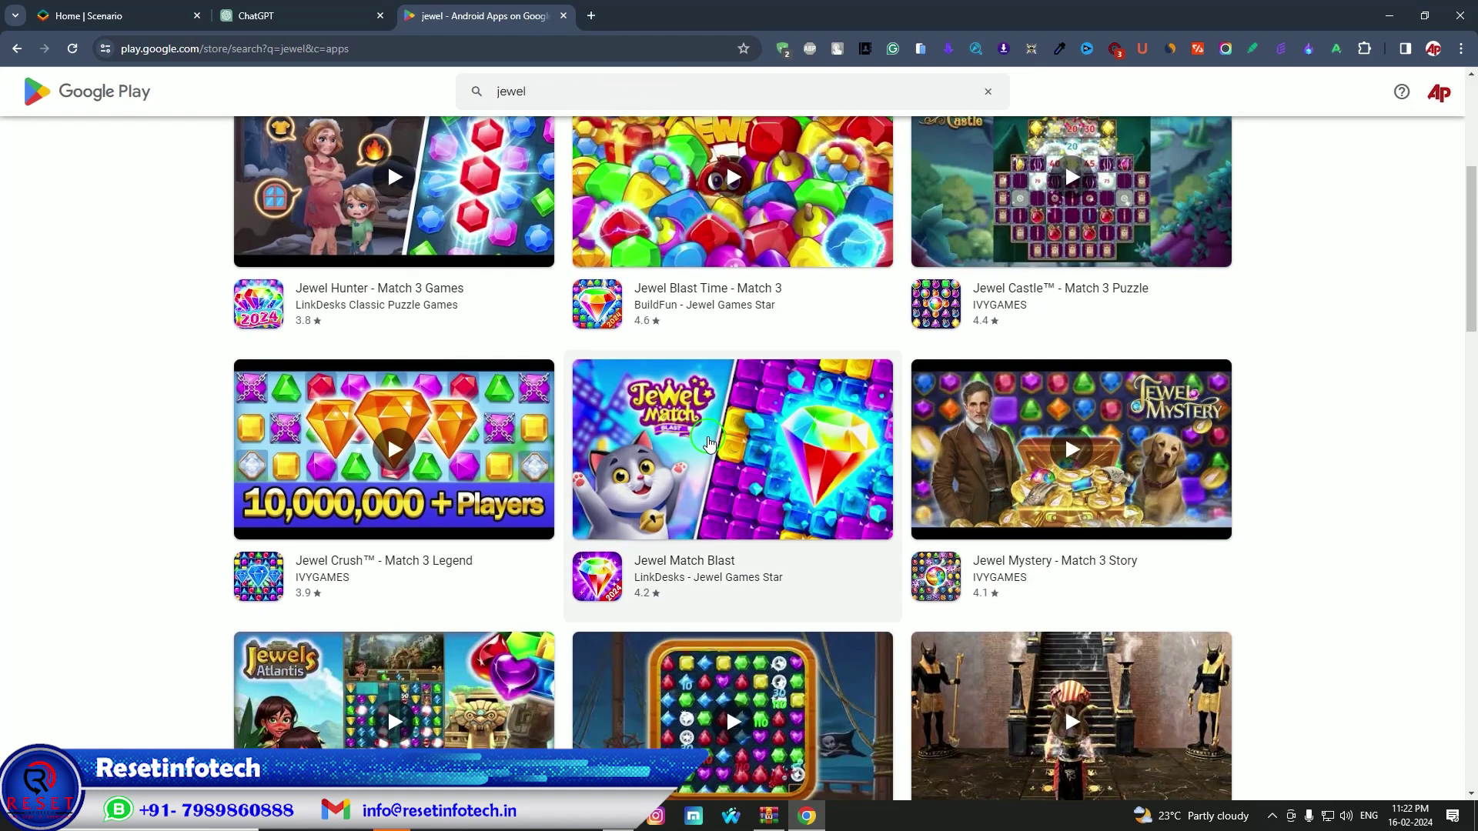
{"action": "scroll", "coordinate": [709, 443], "scroll_direction": "down", "scroll_amount": 5}
{"action": "scroll", "coordinate": [709, 443], "scroll_direction": "down", "scroll_amount": 3}
{"action": "scroll", "coordinate": [706, 439], "scroll_direction": "up", "scroll_amount": 15}
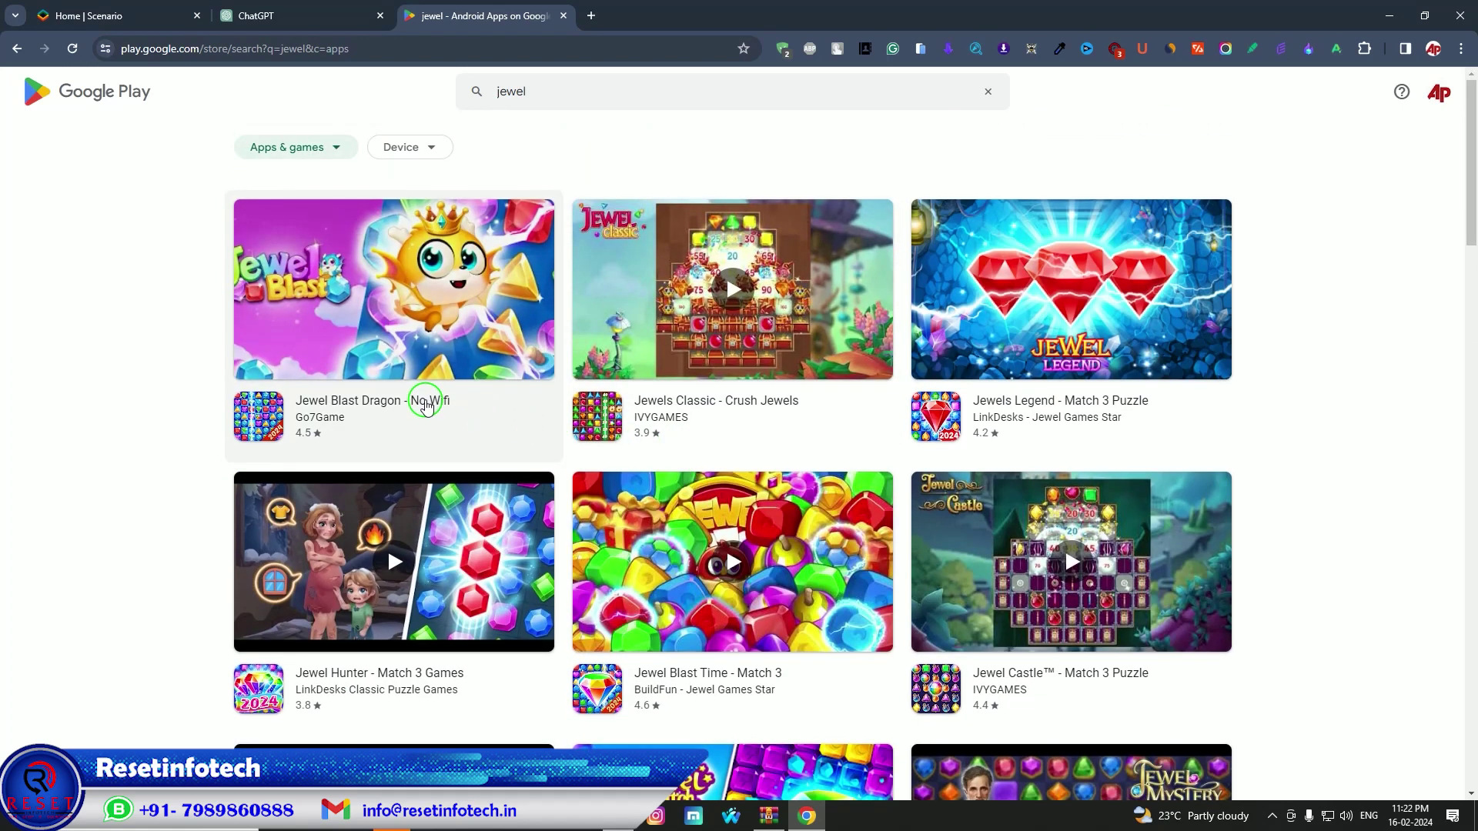
{"action": "left_click", "coordinate": [246, 15]}
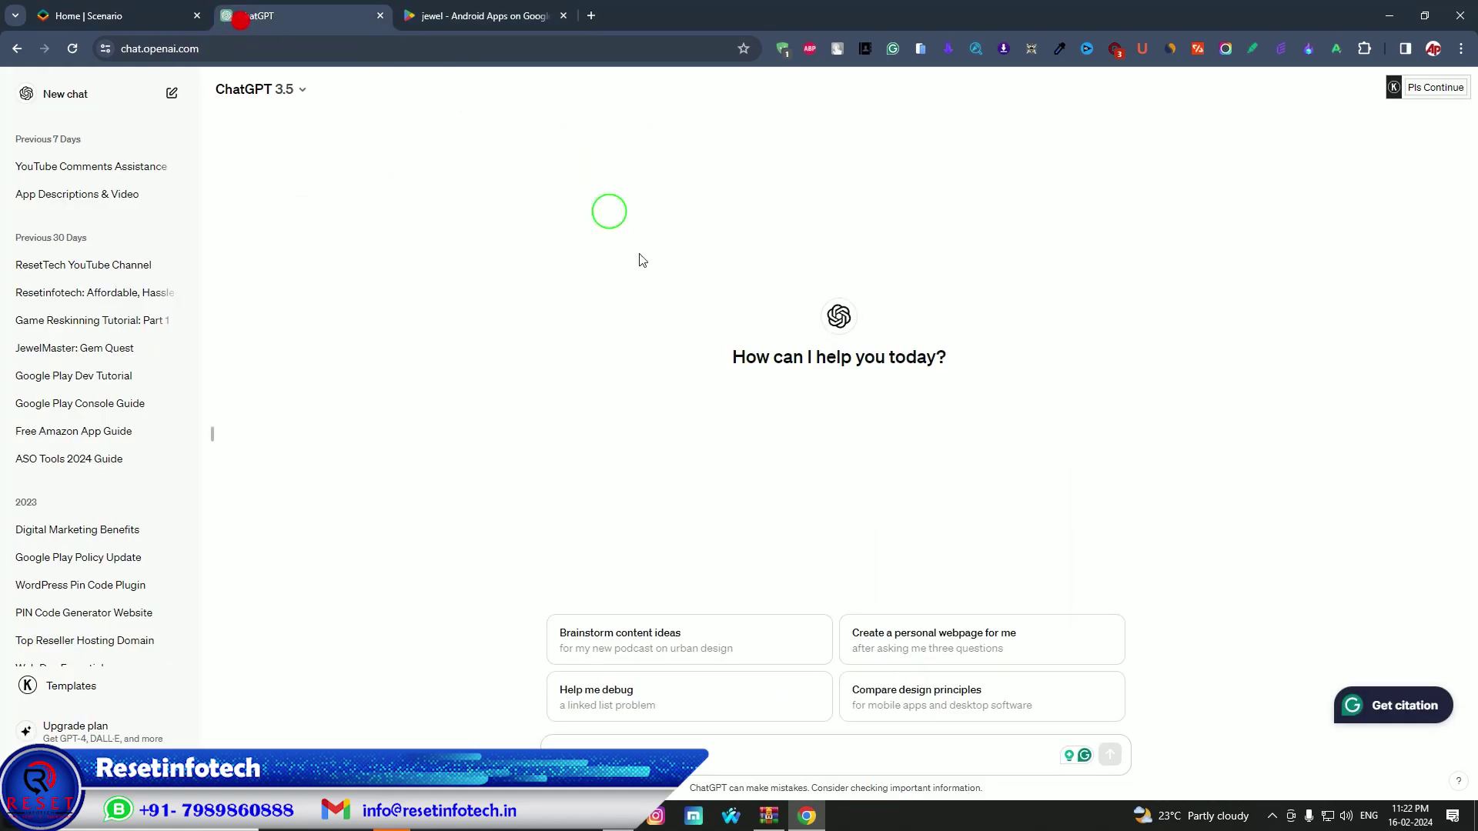
- Ask ChatGPT for five name ideas for the jewel game
{"action": "left_click", "coordinate": [439, 16]}
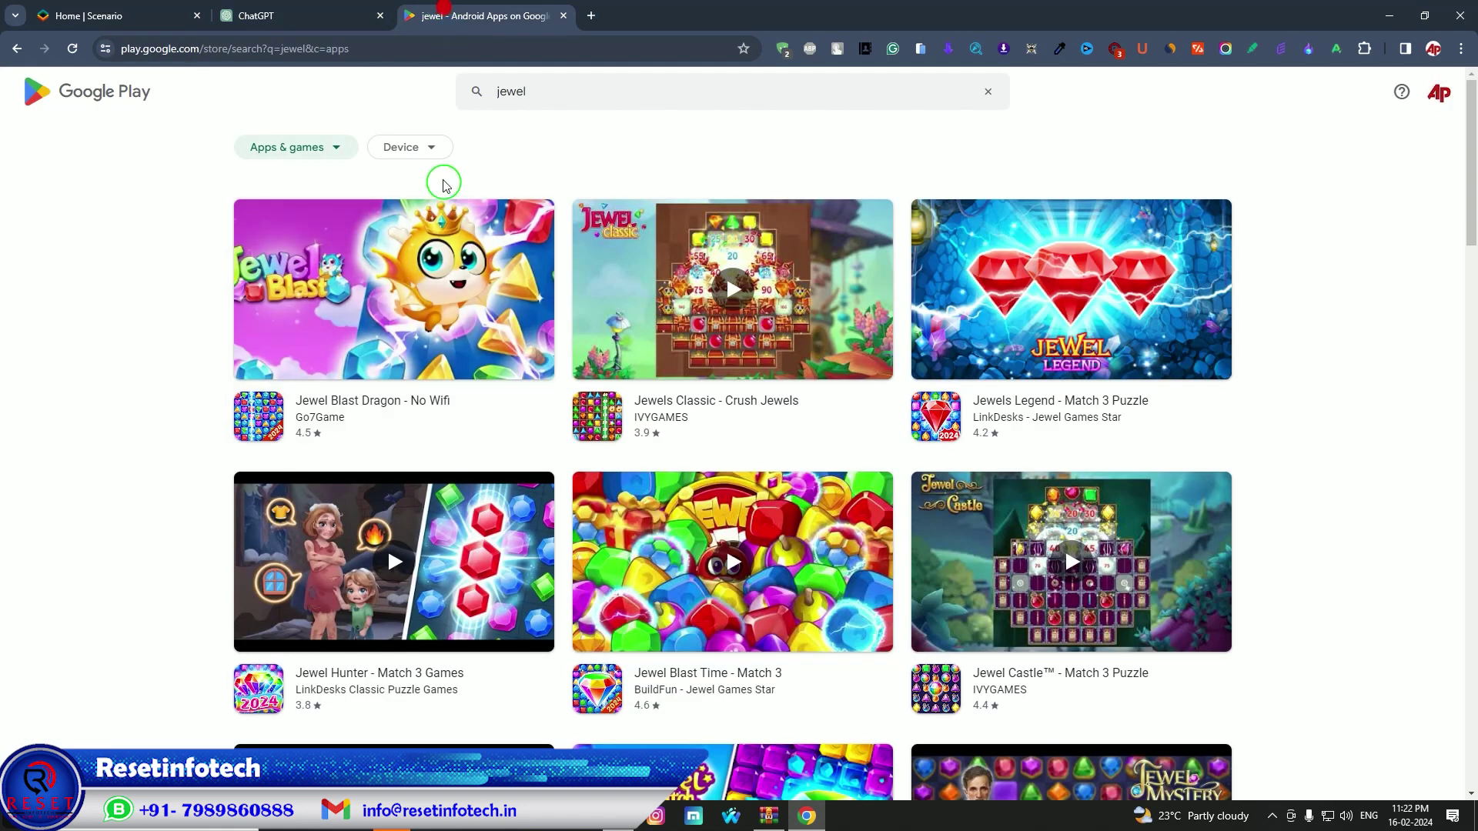
{"action": "left_click_drag", "start_coordinate": [532, 98], "coordinate": [452, 90]}
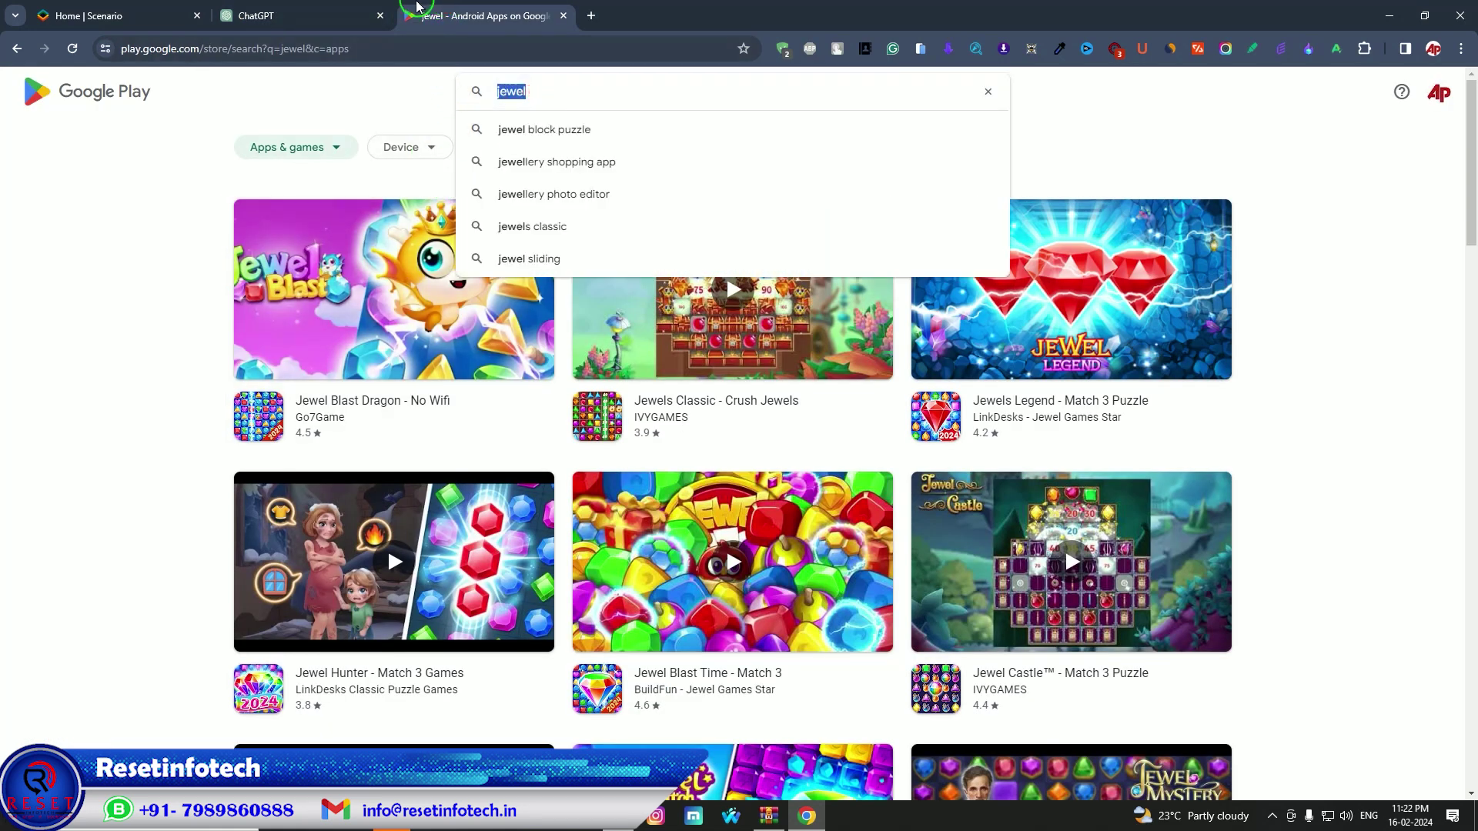
{"action": "left_click", "coordinate": [318, 10]}
{"action": "left_click", "coordinate": [647, 754]}
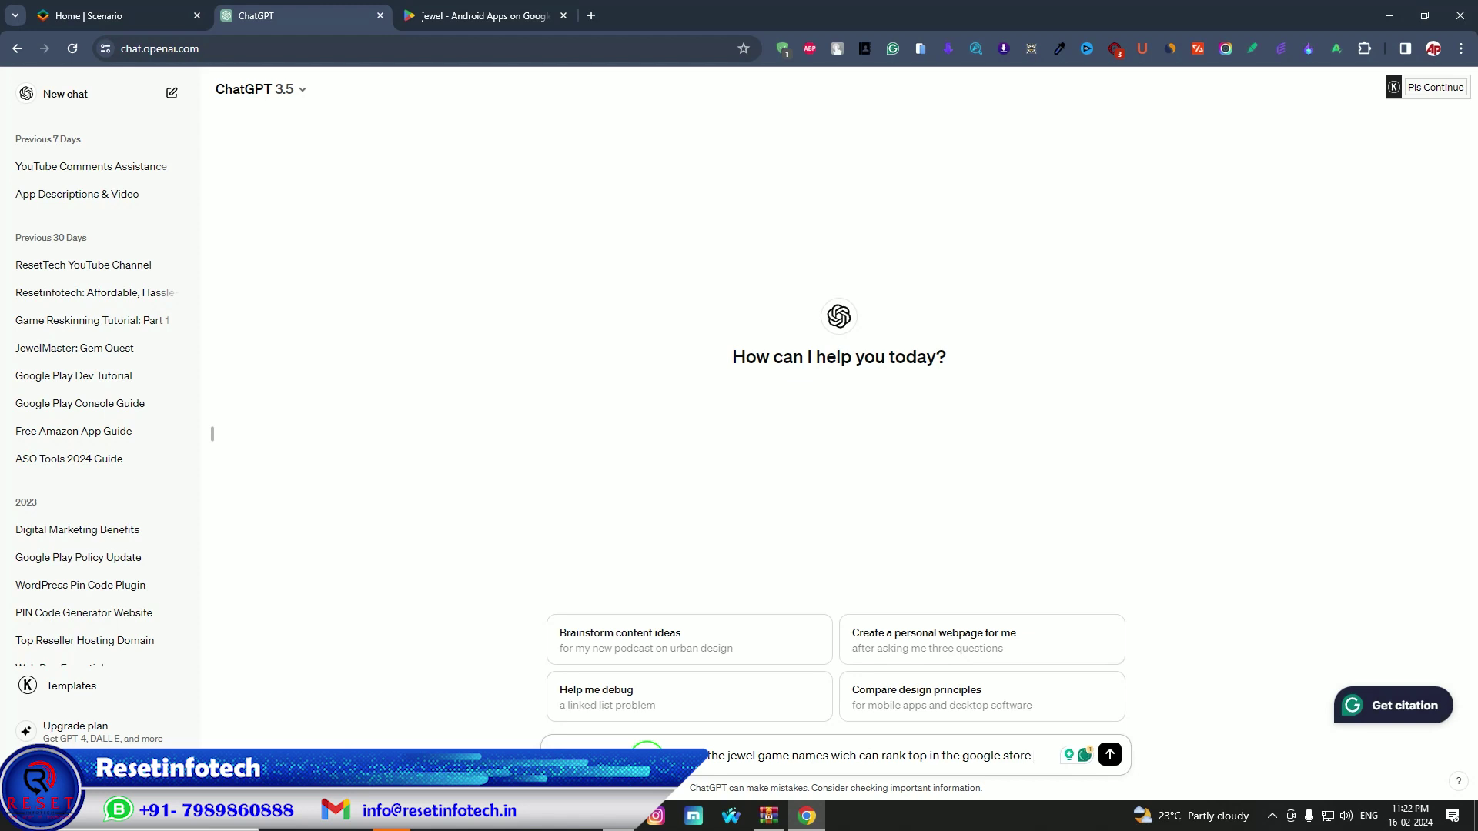
{"action": "key", "text": "Return"}
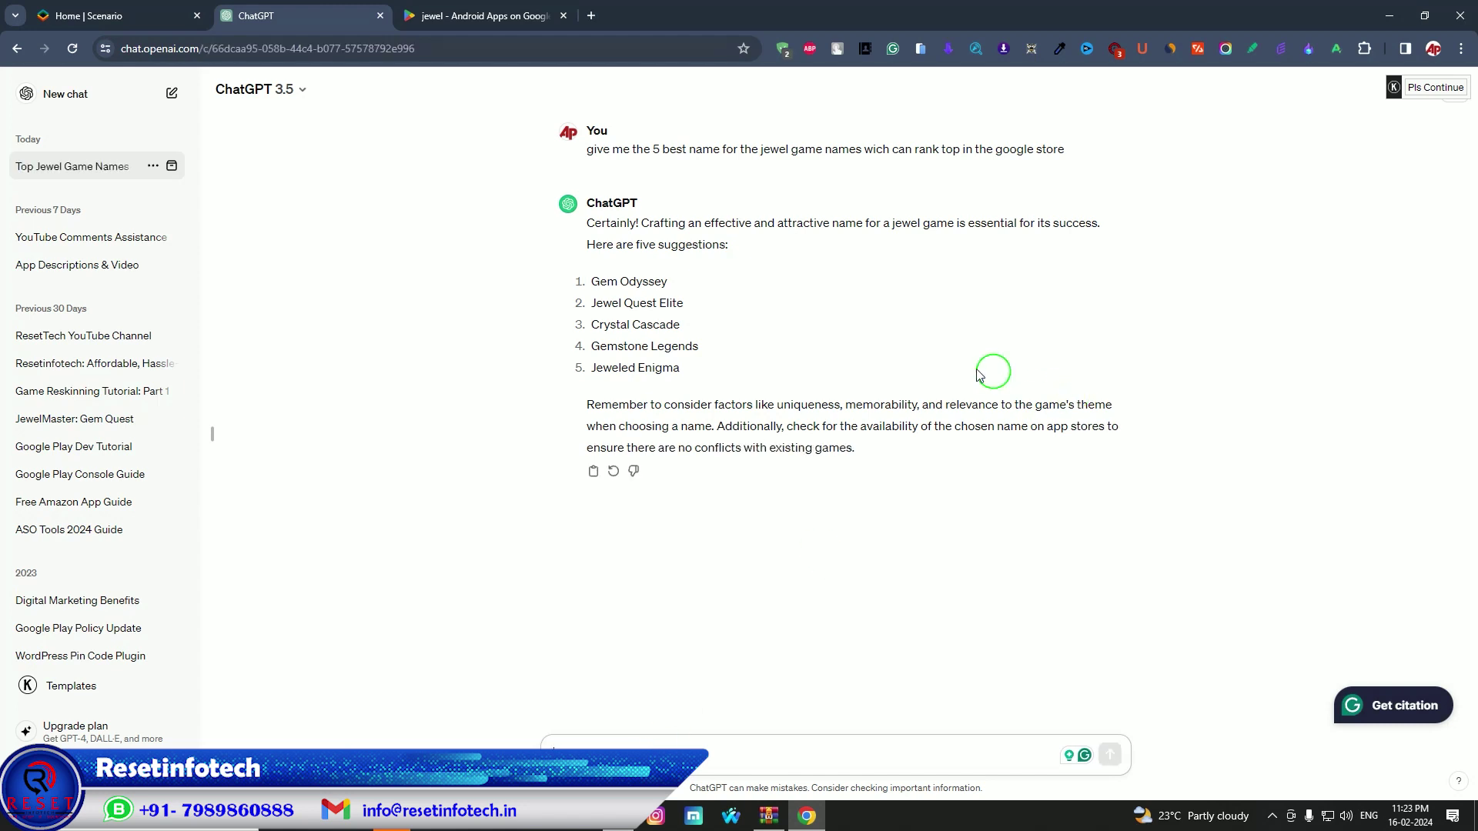
- Search Google Play for the suggested name 'Jewel Quest Elite' to compare it with existing games
{"action": "left_click_drag", "start_coordinate": [592, 302], "coordinate": [688, 307]}
{"action": "key", "text": "ctrl+c"}
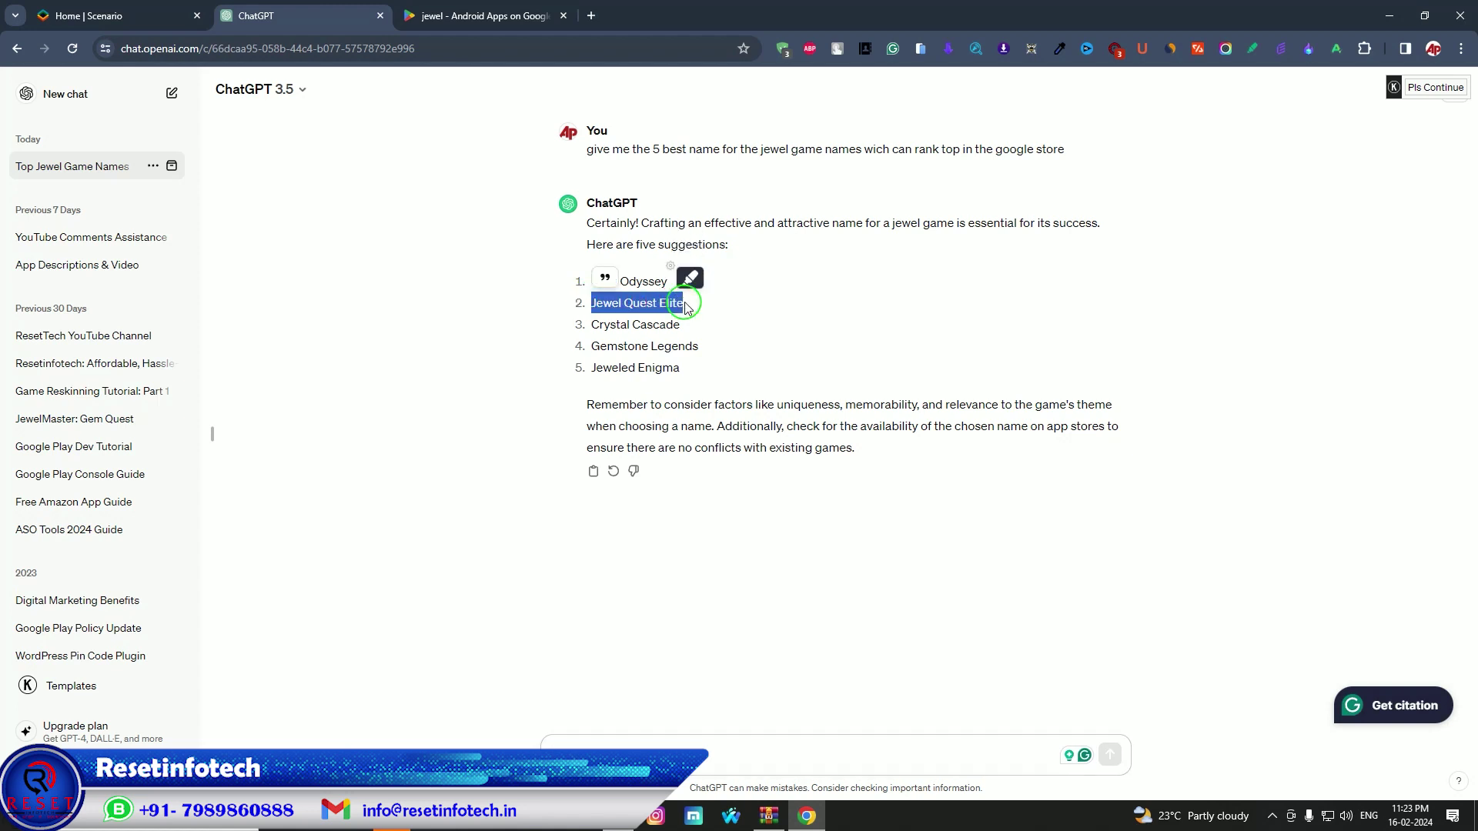
{"action": "left_click", "coordinate": [468, 23]}
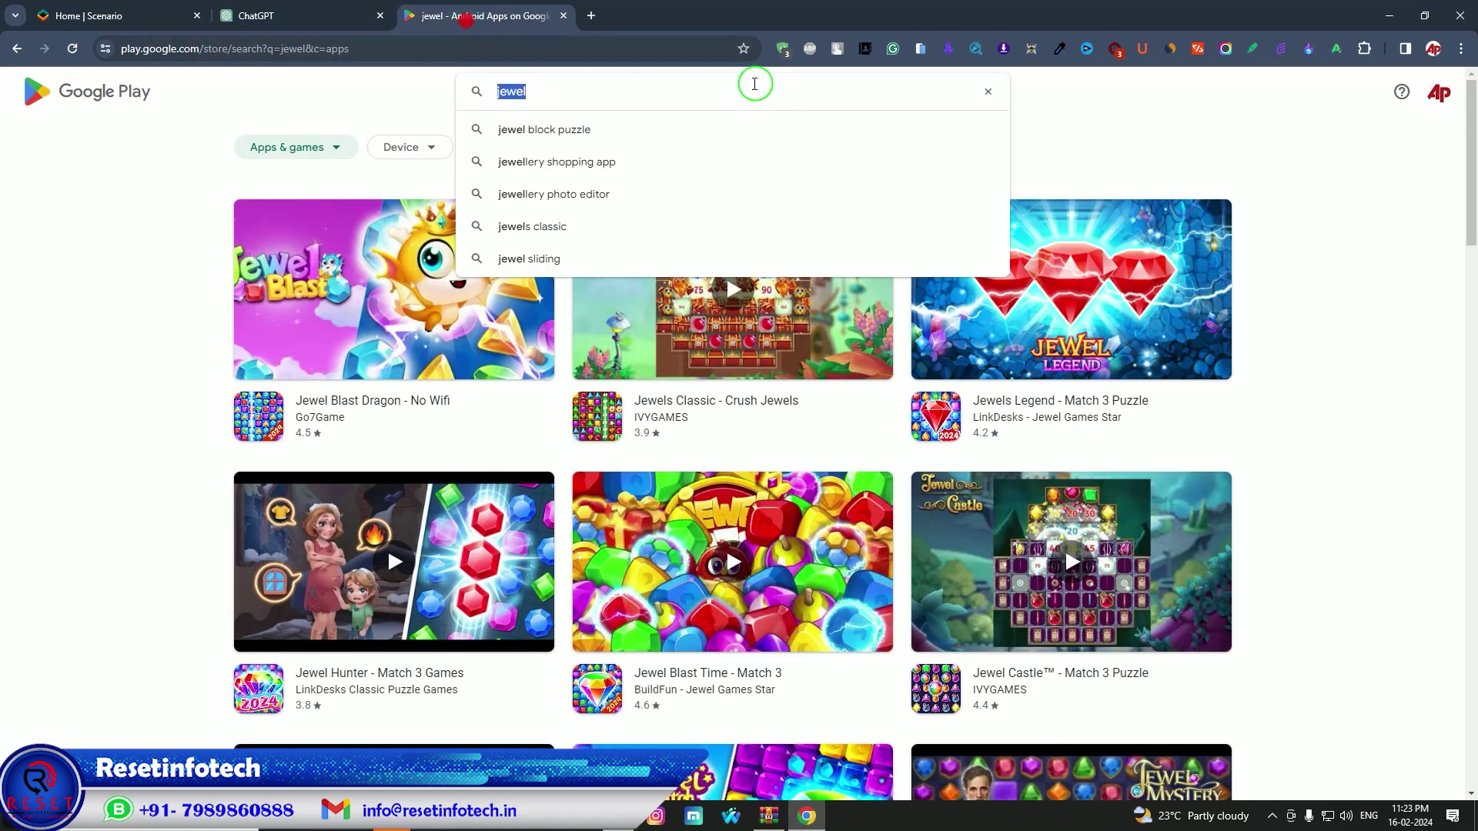
{"action": "key", "text": "ctrl+v"}
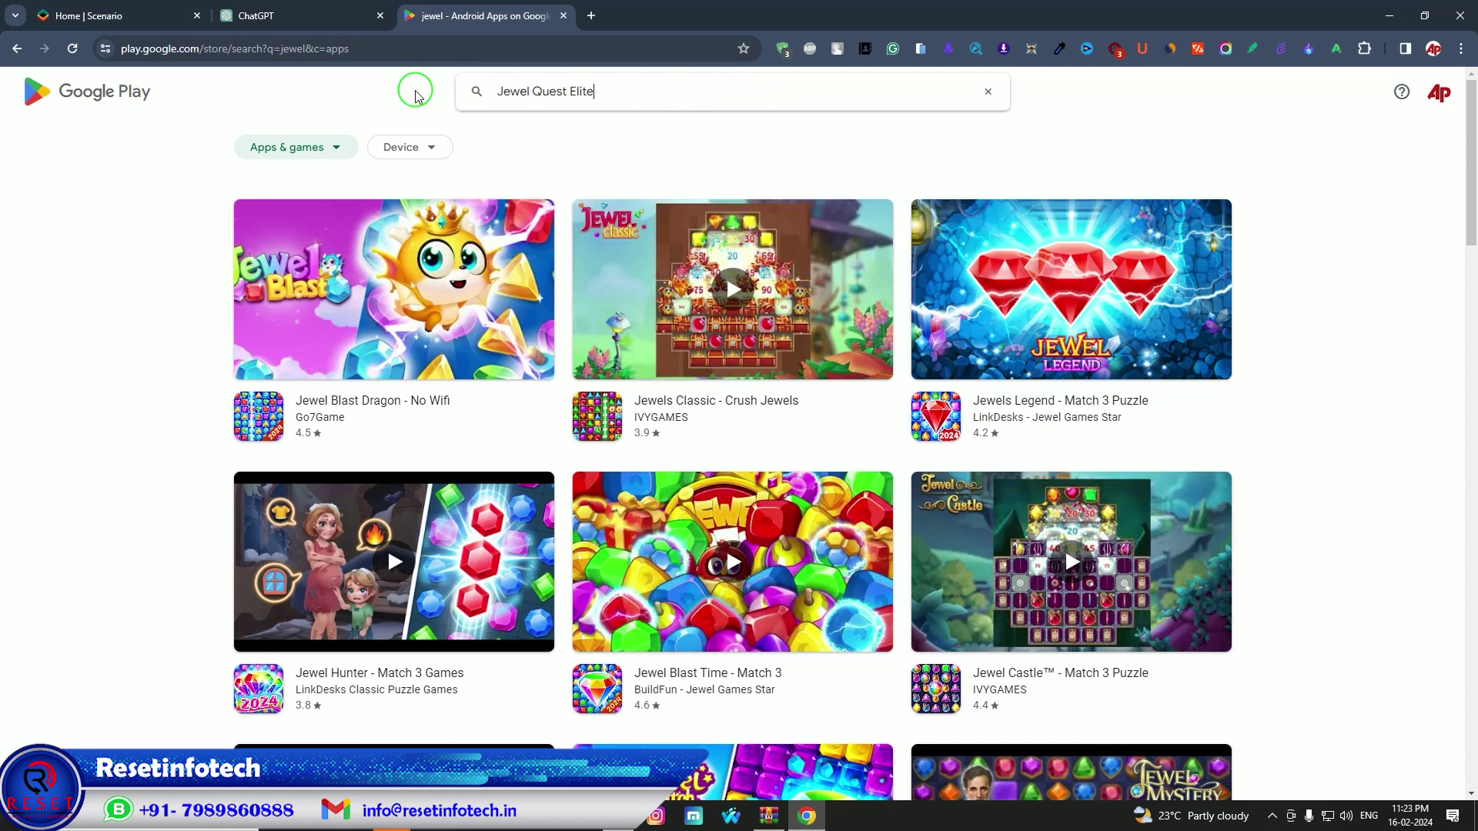
{"action": "key", "text": "Return"}
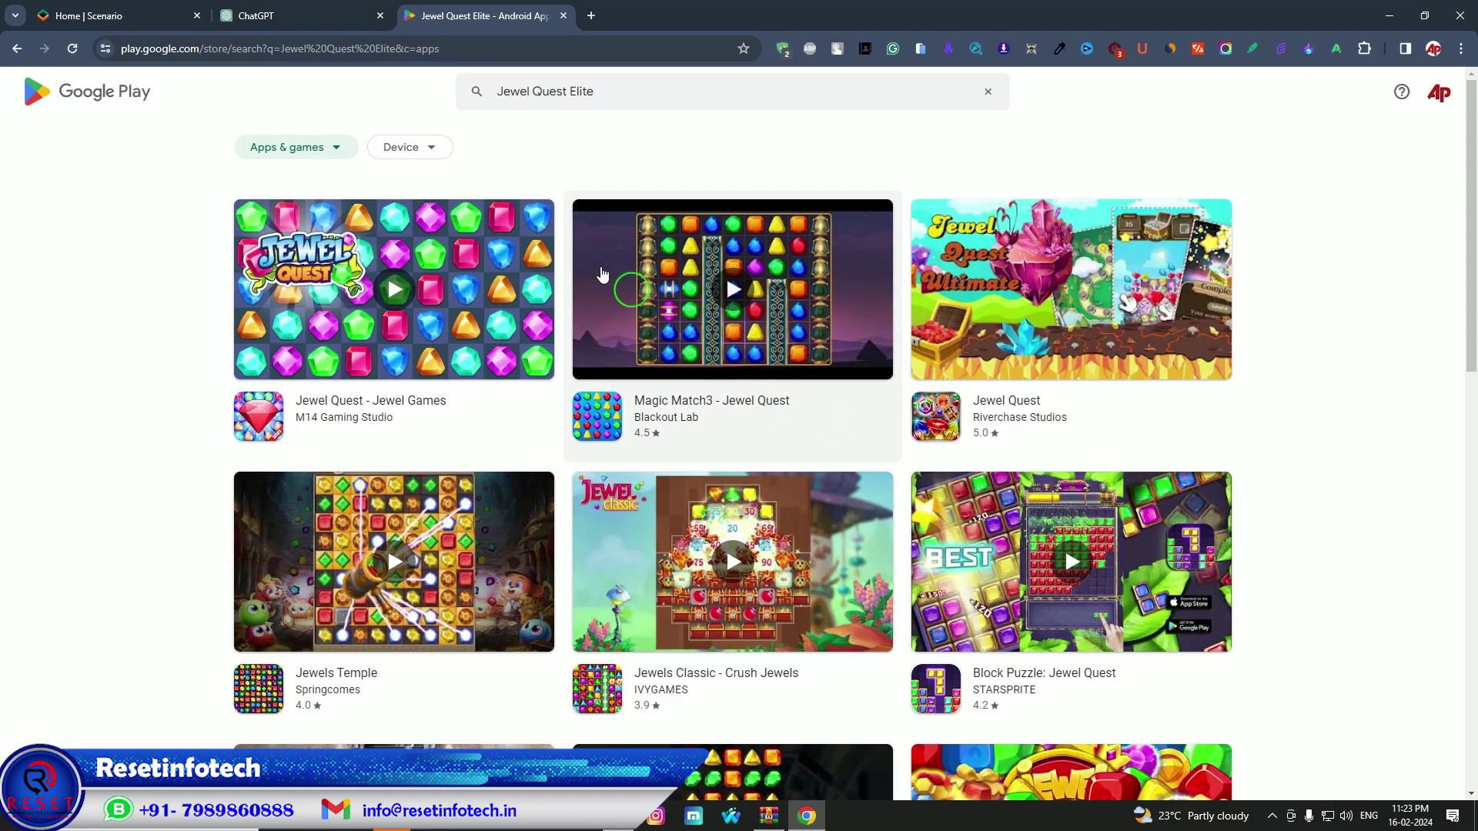
{"action": "left_click", "coordinate": [304, 20]}
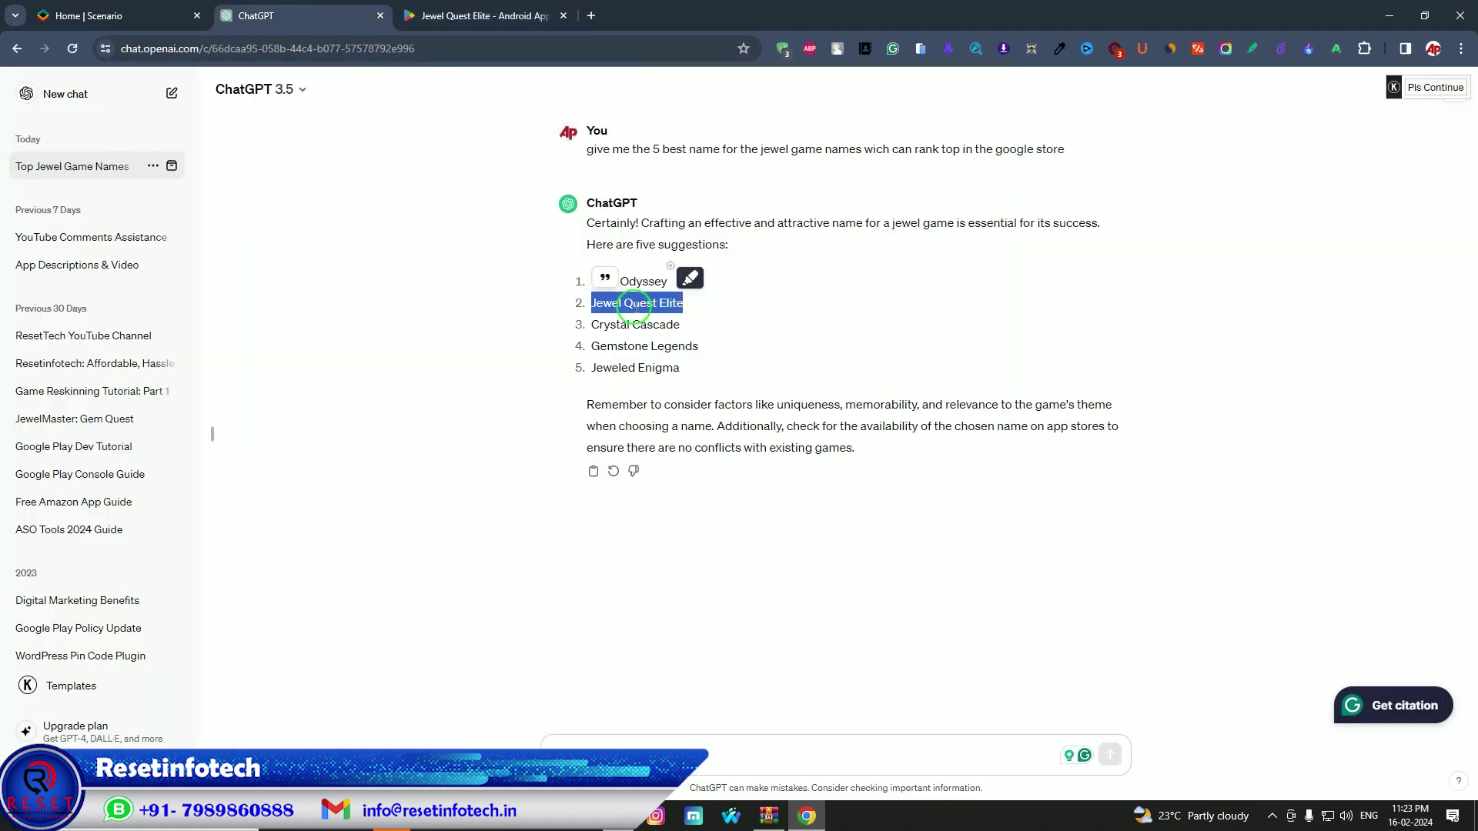
- Clear the desktop and open the game for customer folder in a maximized window
{"action": "left_click", "coordinate": [1392, 11]}
{"action": "left_click", "coordinate": [1213, 156]}
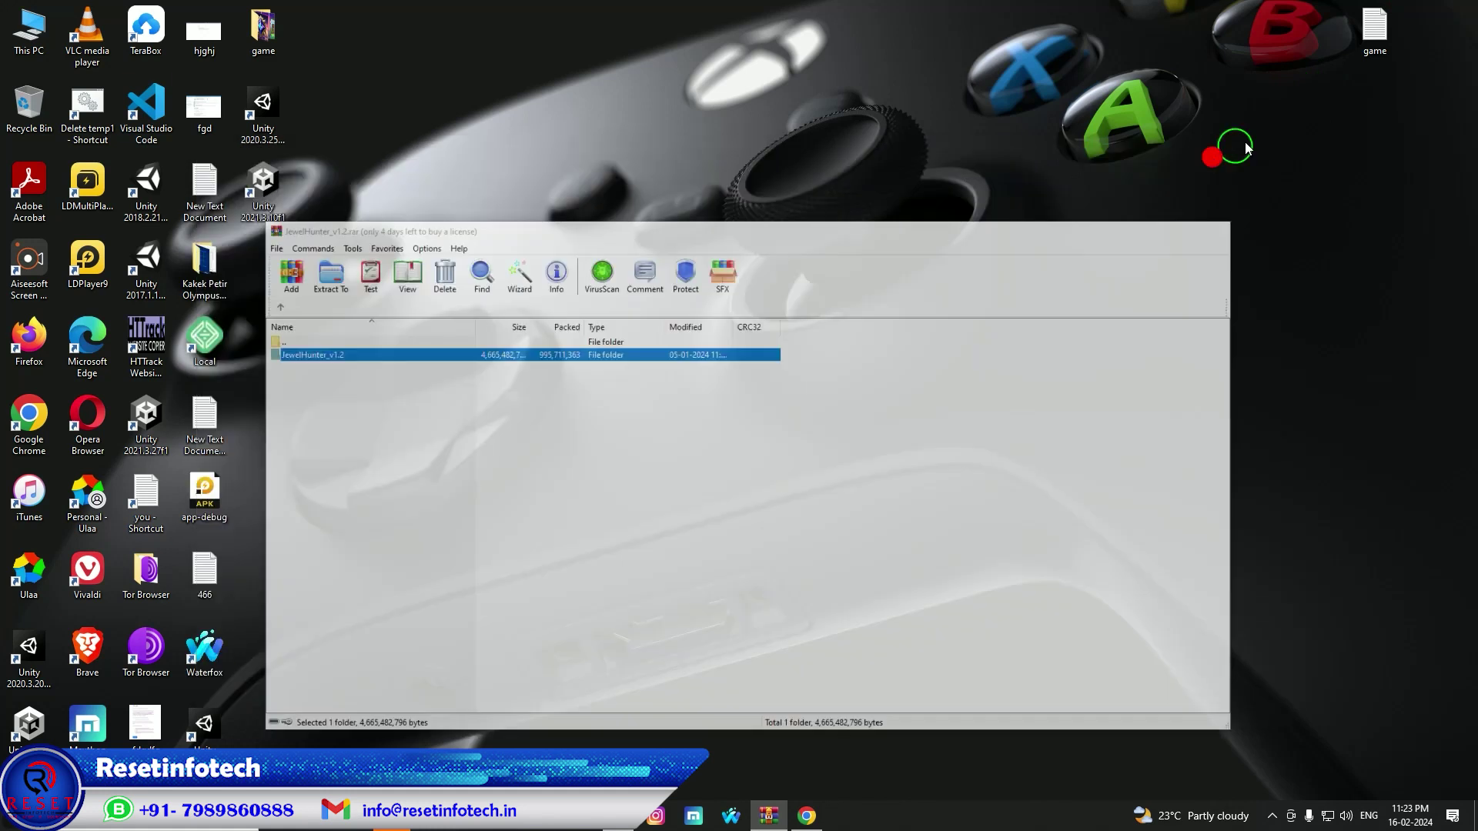
{"action": "double_click", "coordinate": [1376, 37]}
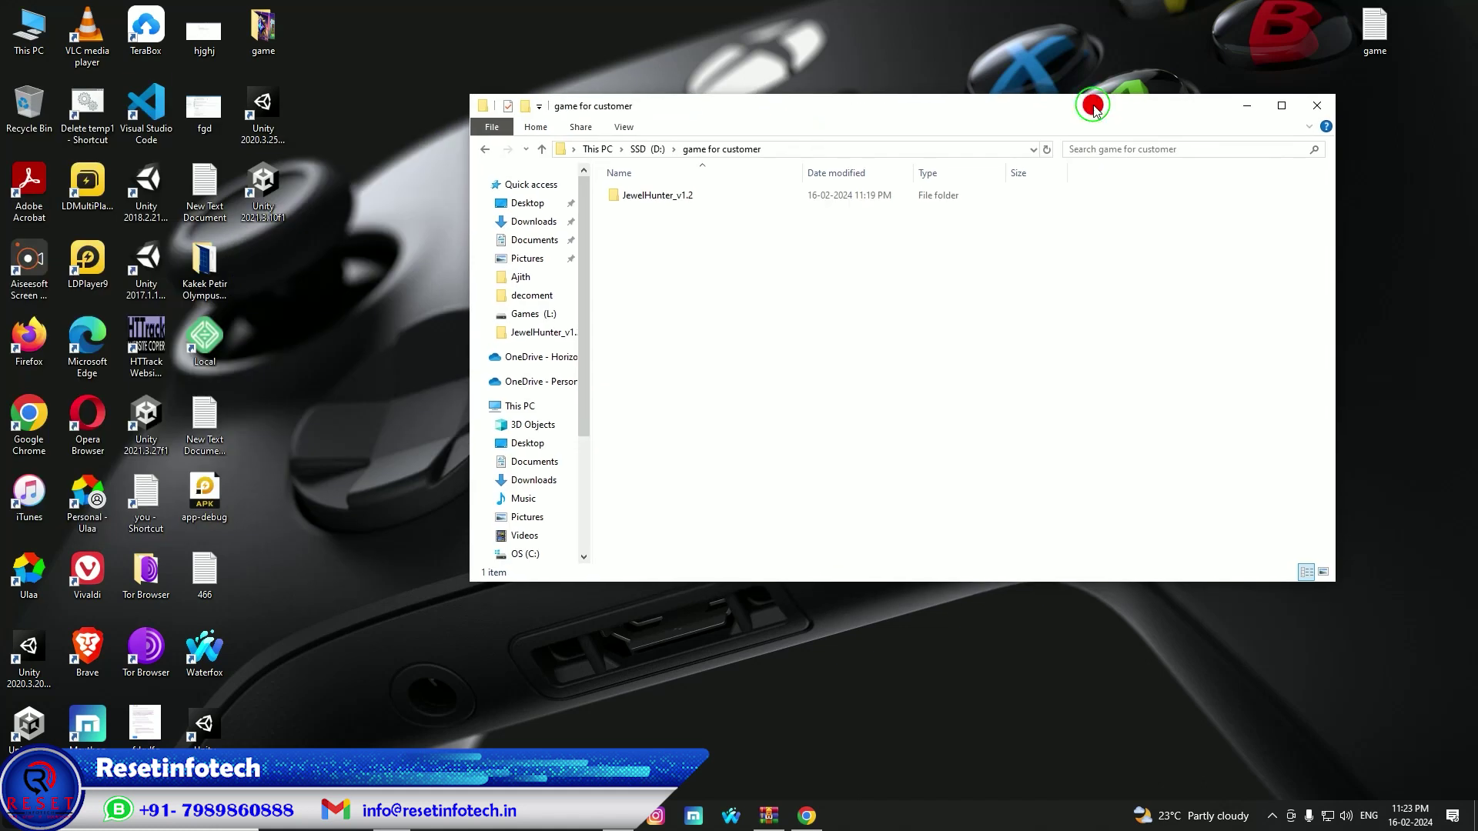
{"action": "double_click", "coordinate": [1093, 104]}
- Create a new text document there containing 'Game Name : Jewel Quest Elite' and save it
{"action": "right_click", "coordinate": [222, 203]}
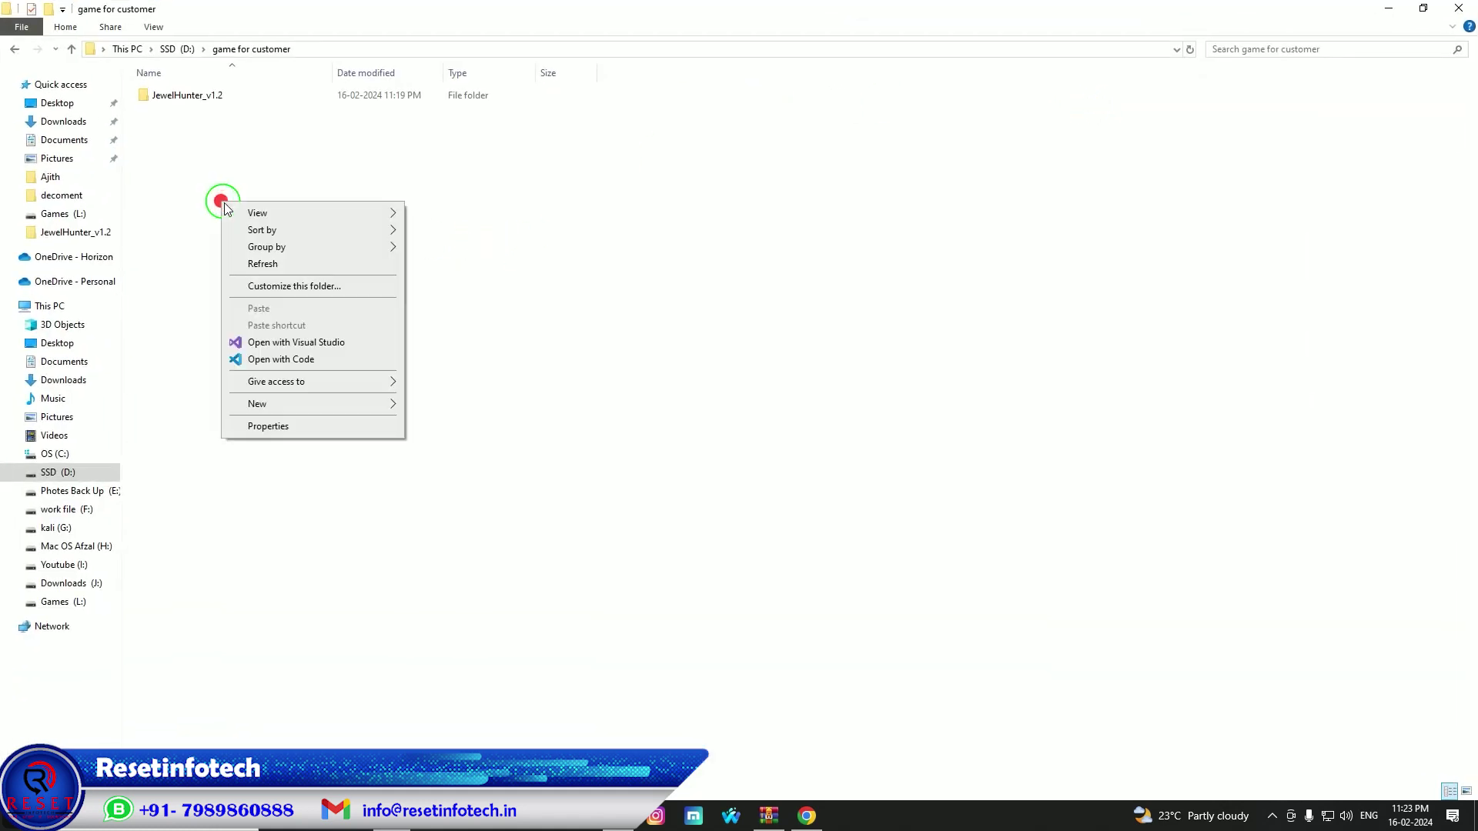
{"action": "left_click", "coordinate": [316, 402]}
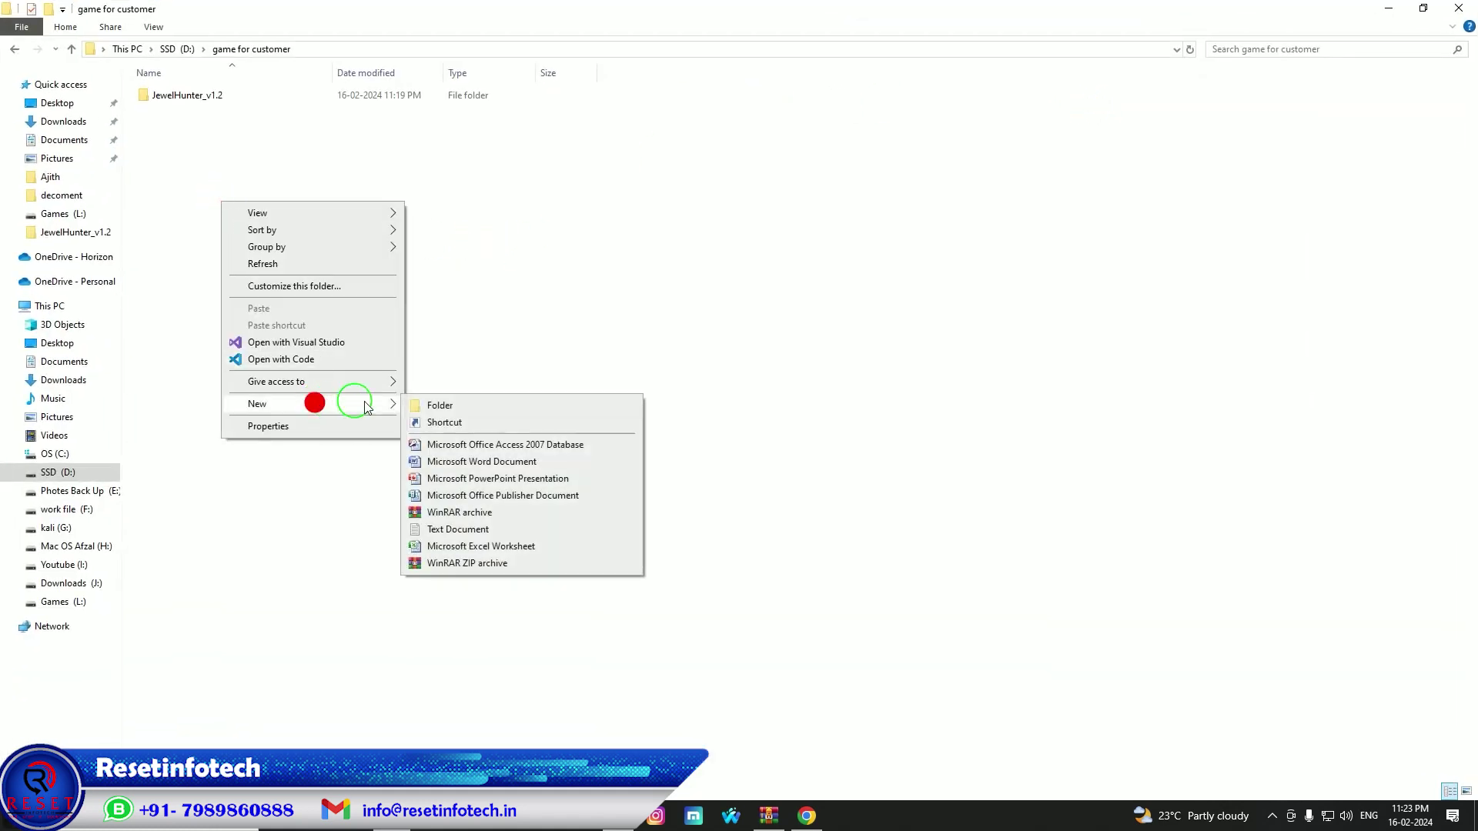
{"action": "left_click", "coordinate": [500, 535]}
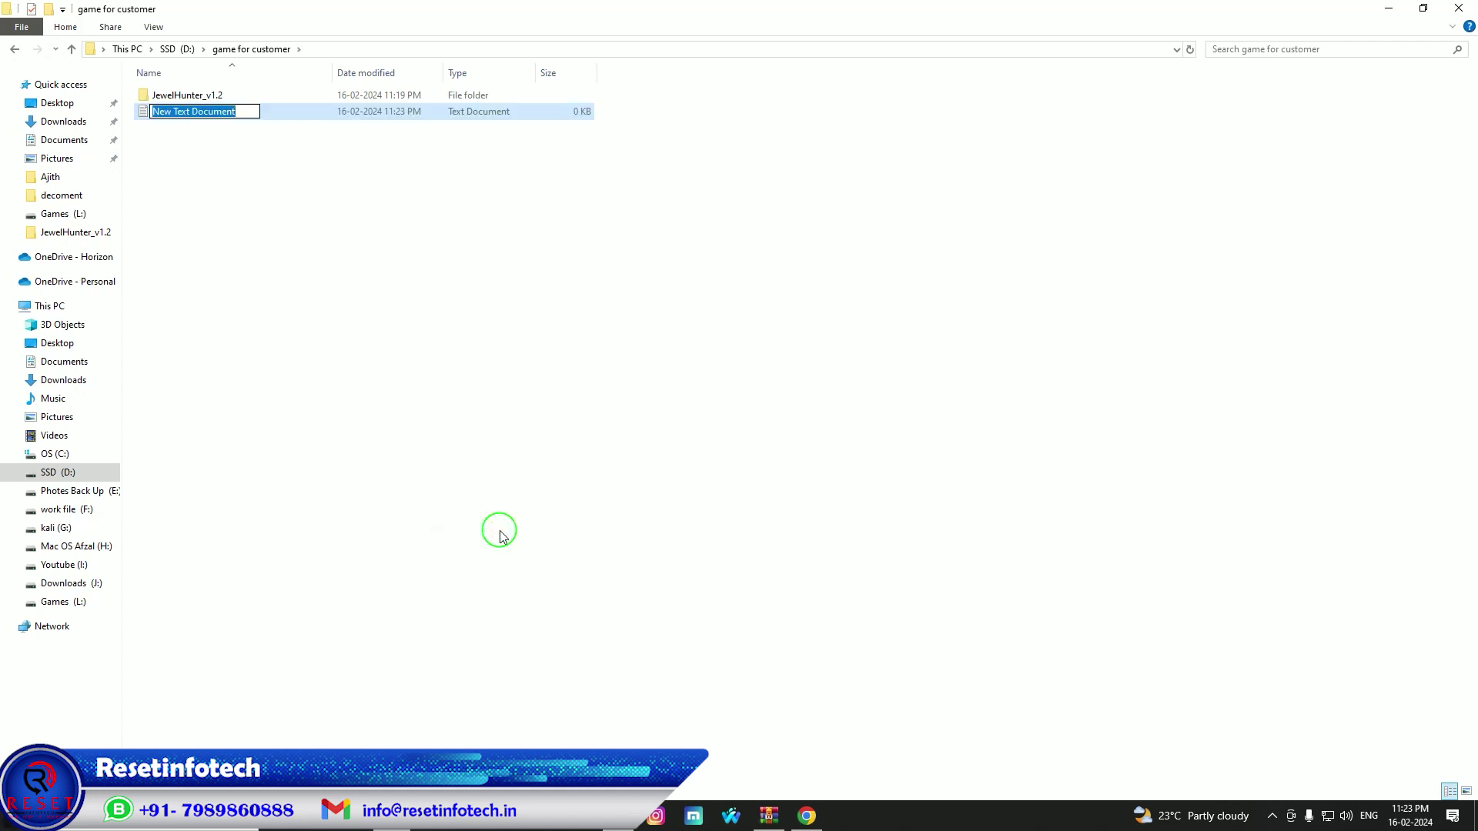
{"action": "key", "text": "Return"}
{"action": "key", "text": "Return"}
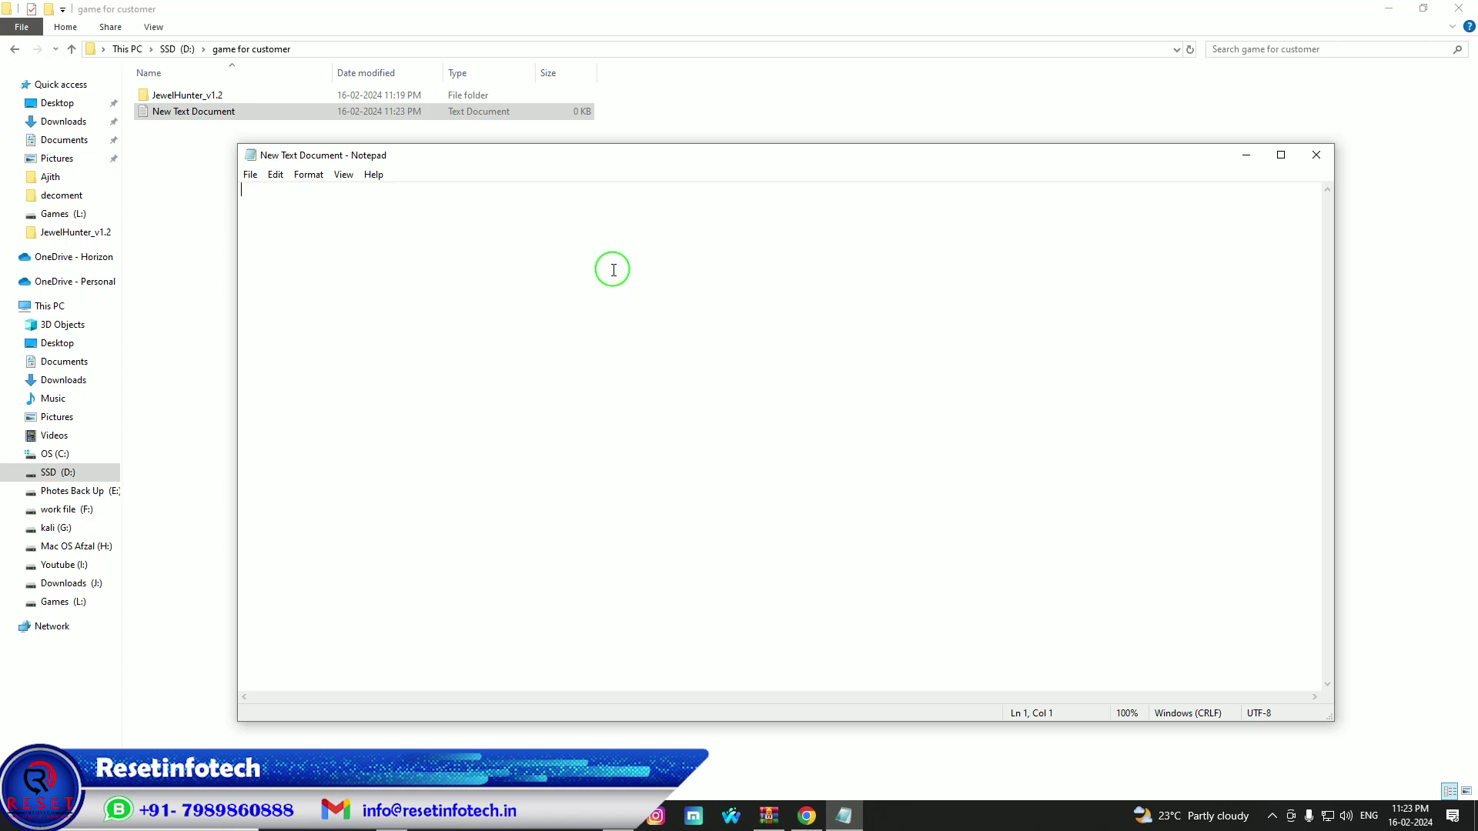
{"action": "type", "text": "Game "}
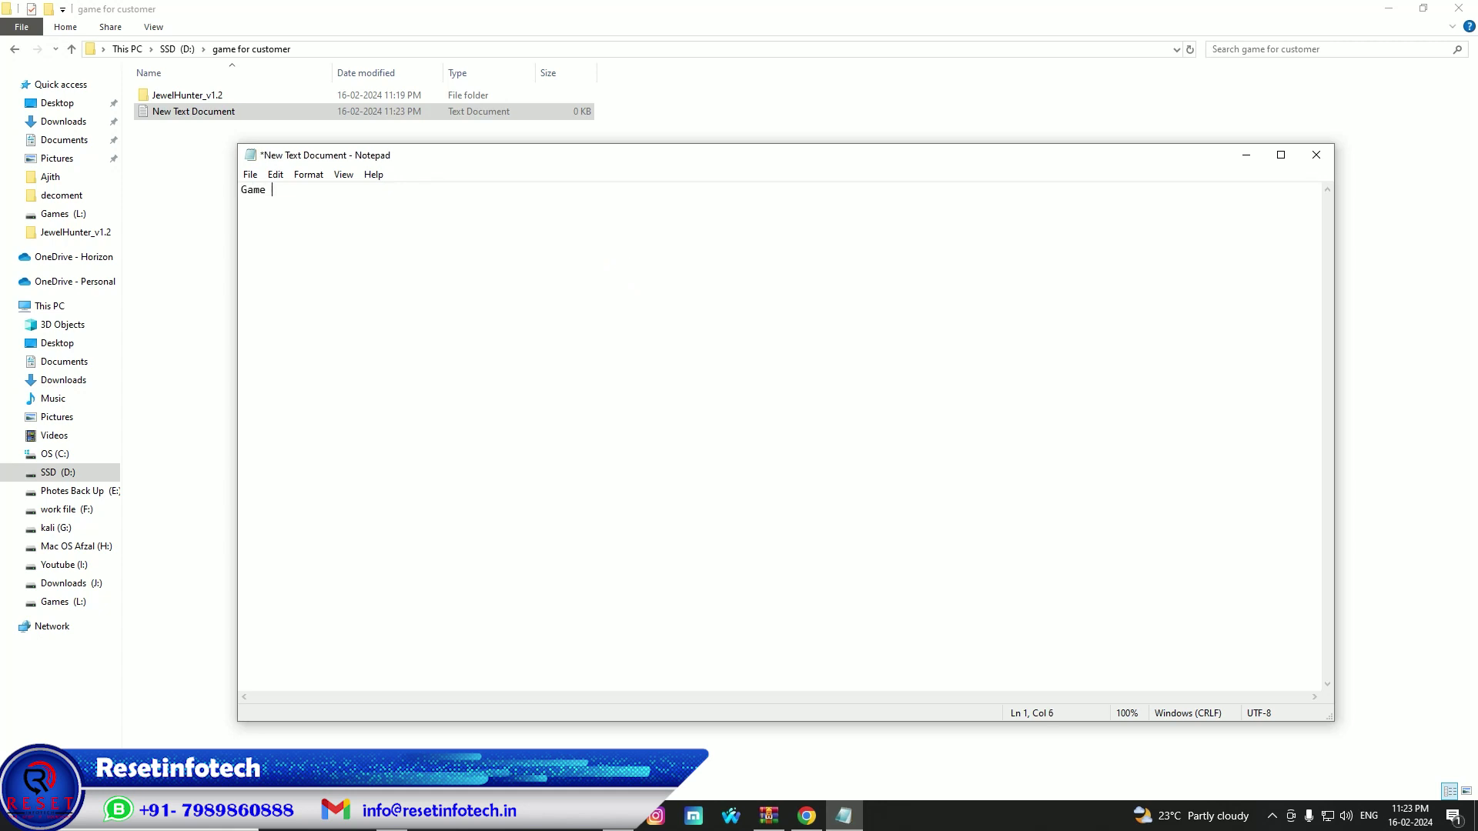
{"action": "type", "text": "Name : Jewel Quest Elite"}
{"action": "key", "text": "ctrl+s"}
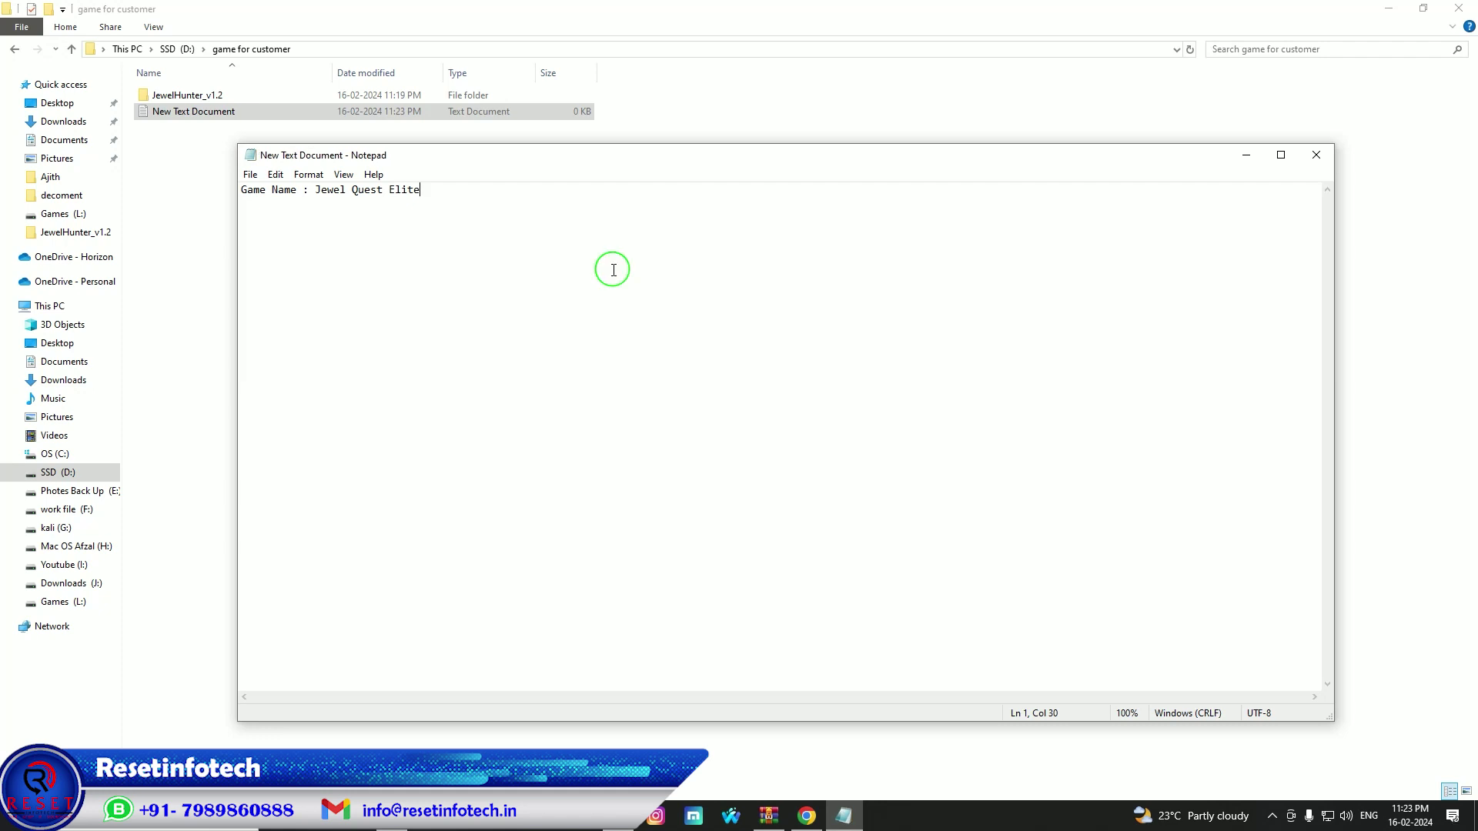
{"action": "left_click", "coordinate": [808, 816]}
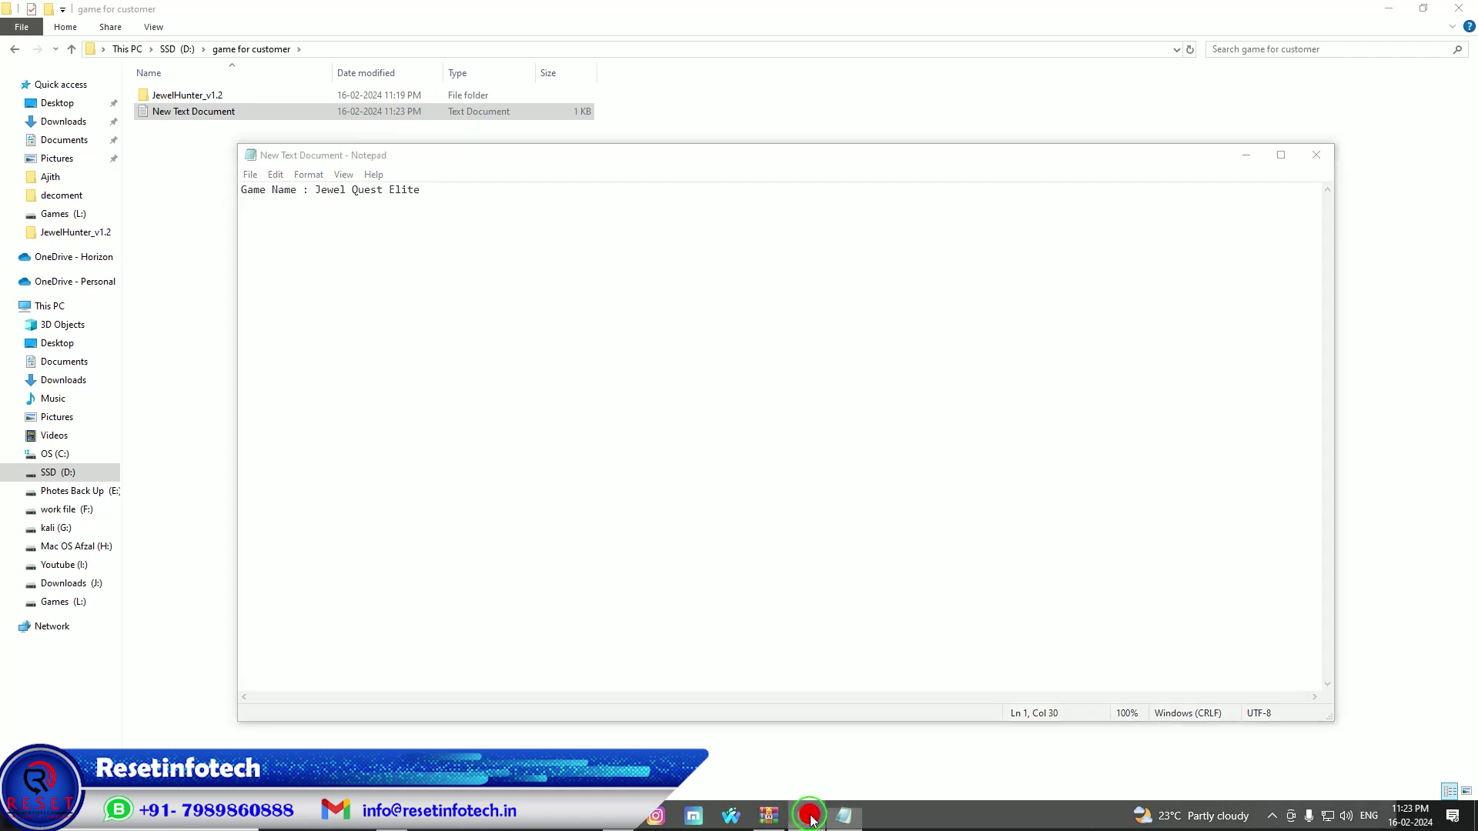
- Review the Block Puzzle: Jewel Quest listing among the Jewel Quest Elite results
{"action": "left_click", "coordinate": [458, 16]}
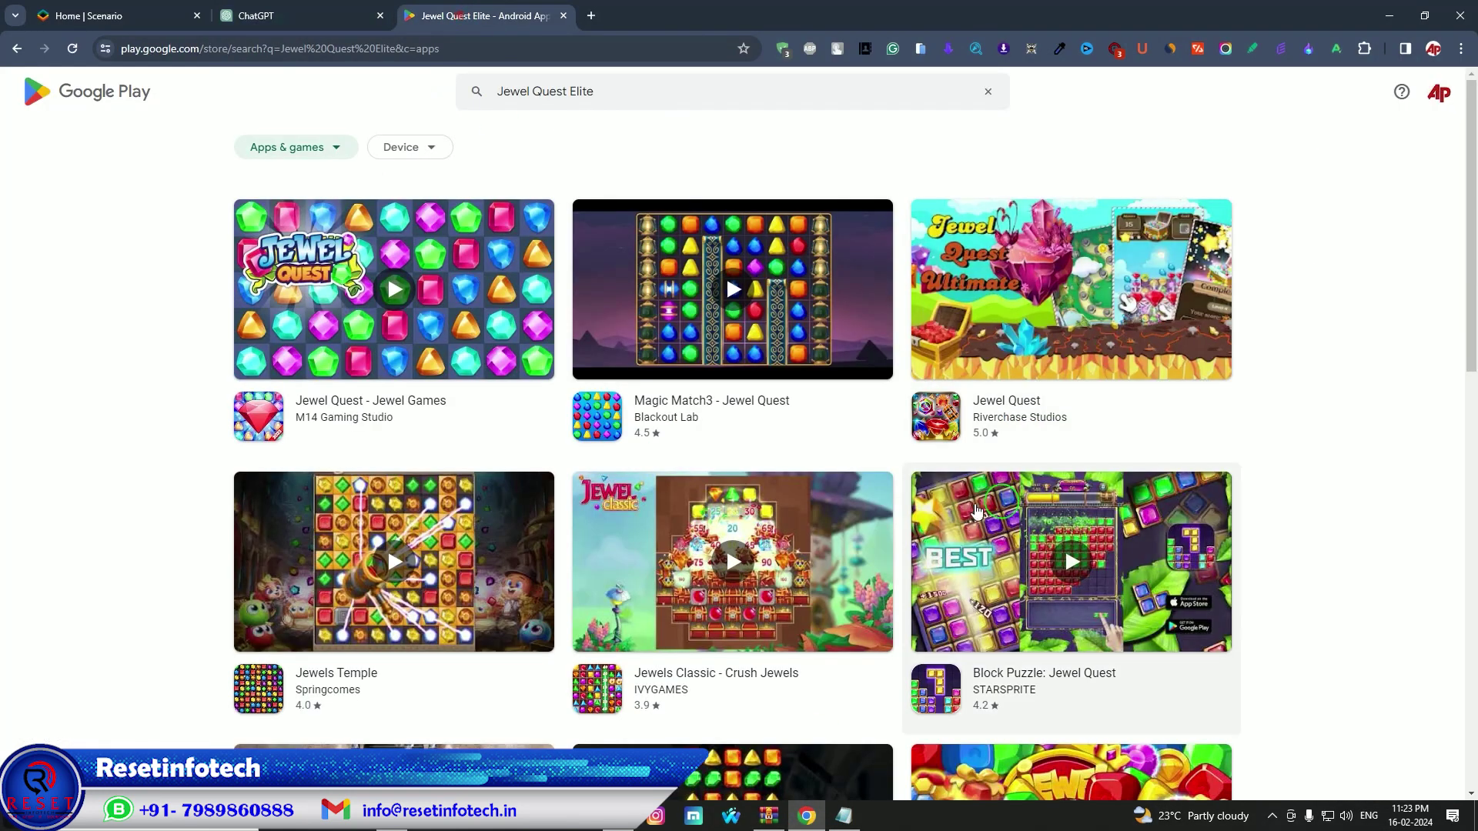
{"action": "left_click", "coordinate": [922, 561]}
{"action": "left_click", "coordinate": [143, 26]}
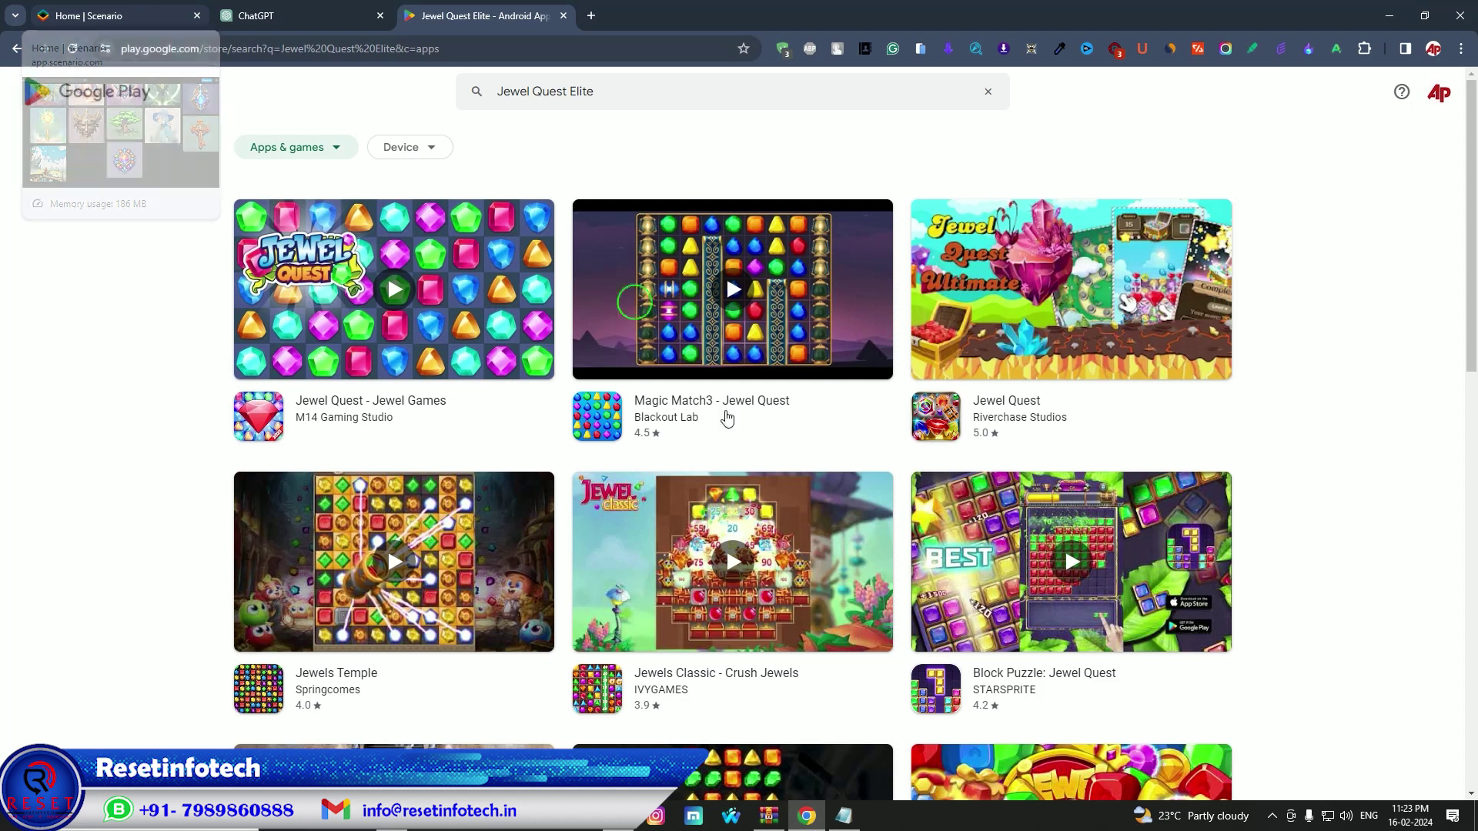
- Open the JewelHunter_v1.2 project folder in File Explorer
{"action": "left_click", "coordinate": [785, 822]}
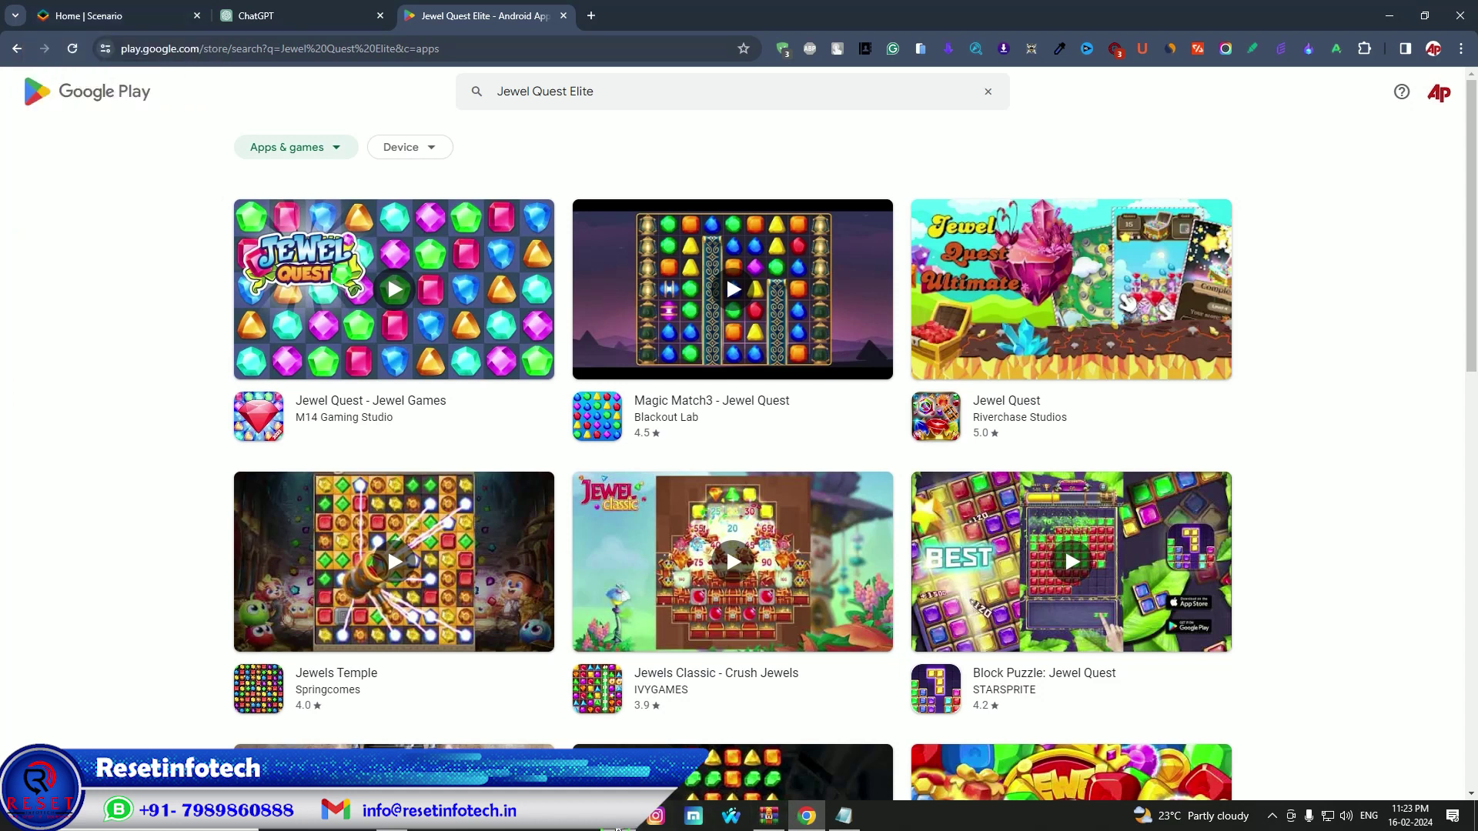
{"action": "left_click", "coordinate": [404, 827]}
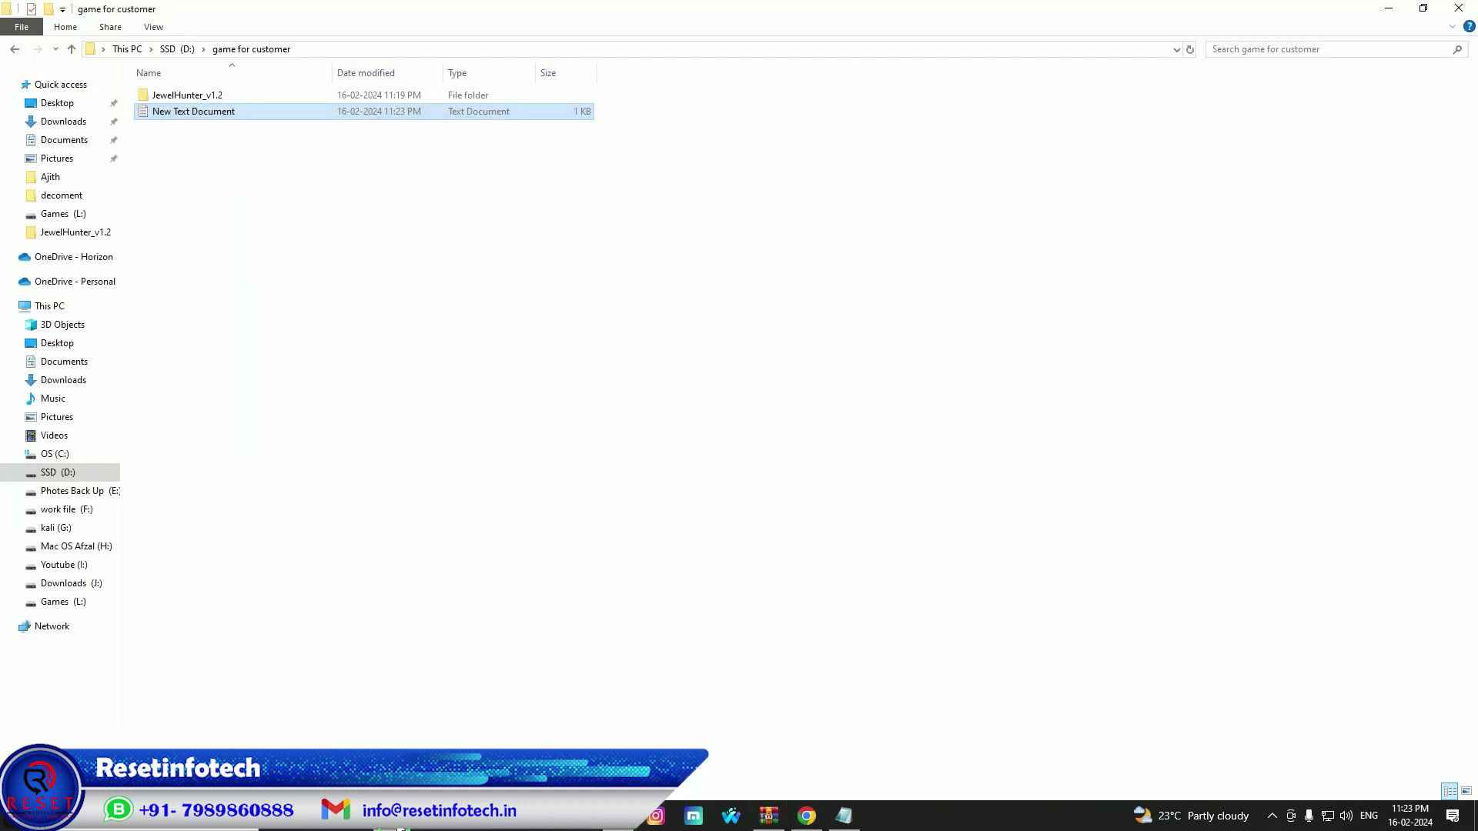
{"action": "left_click", "coordinate": [199, 64]}
{"action": "double_click", "coordinate": [188, 95]}
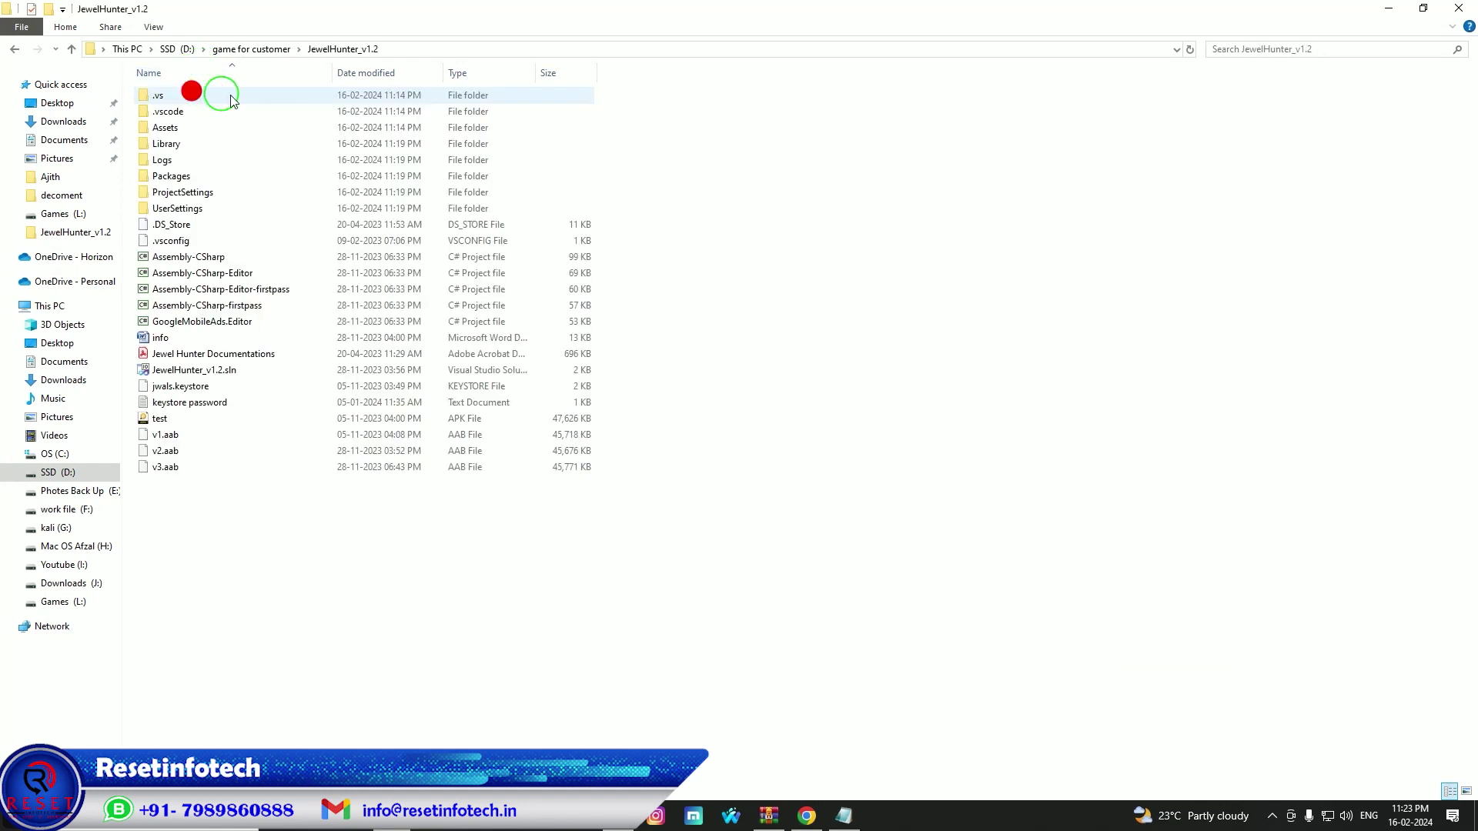
{"action": "left_click", "coordinate": [403, 117]}
- Delete the six keystore, test APK and .aab build files from JewelHunter_v1.2
{"action": "left_click_drag", "start_coordinate": [192, 586], "coordinate": [159, 411]}
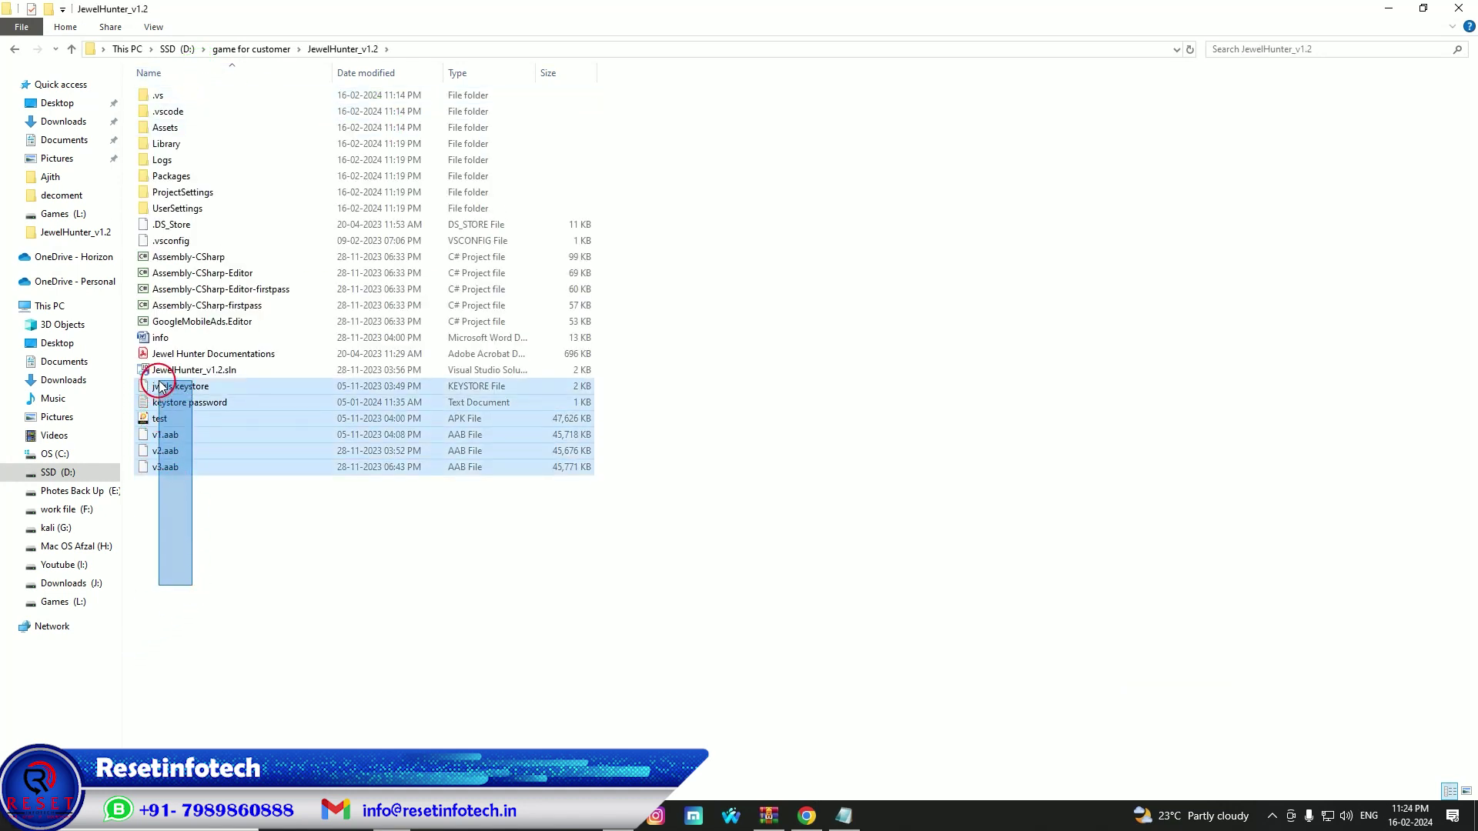
{"action": "left_click_drag", "start_coordinate": [159, 411], "coordinate": [289, 459]}
{"action": "key", "text": "Delete"}
{"action": "key", "text": "Return"}
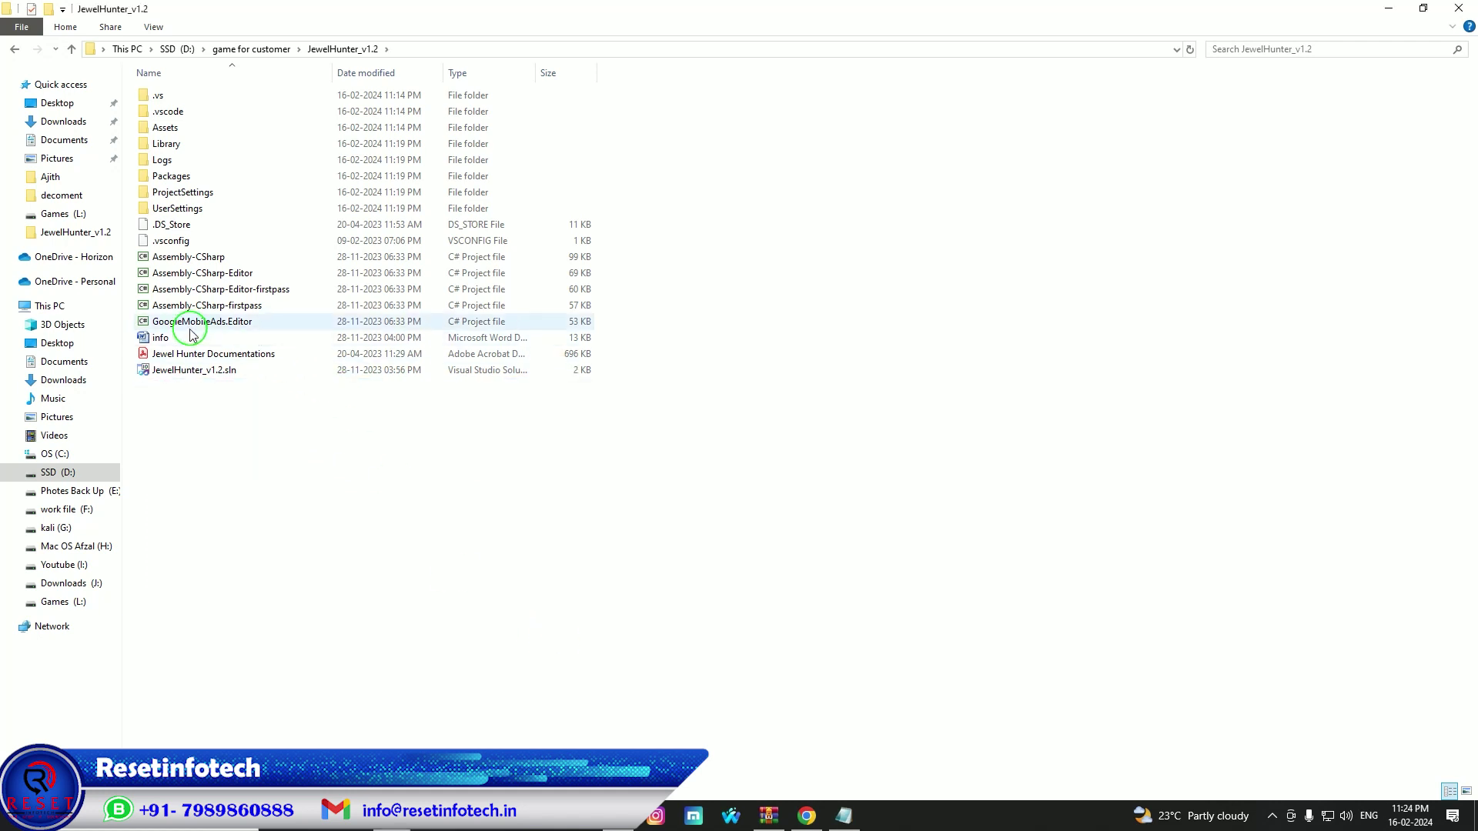
- Copy the JewelHunter_v1.2 folder path from the address bar
{"action": "left_click", "coordinate": [190, 337]}
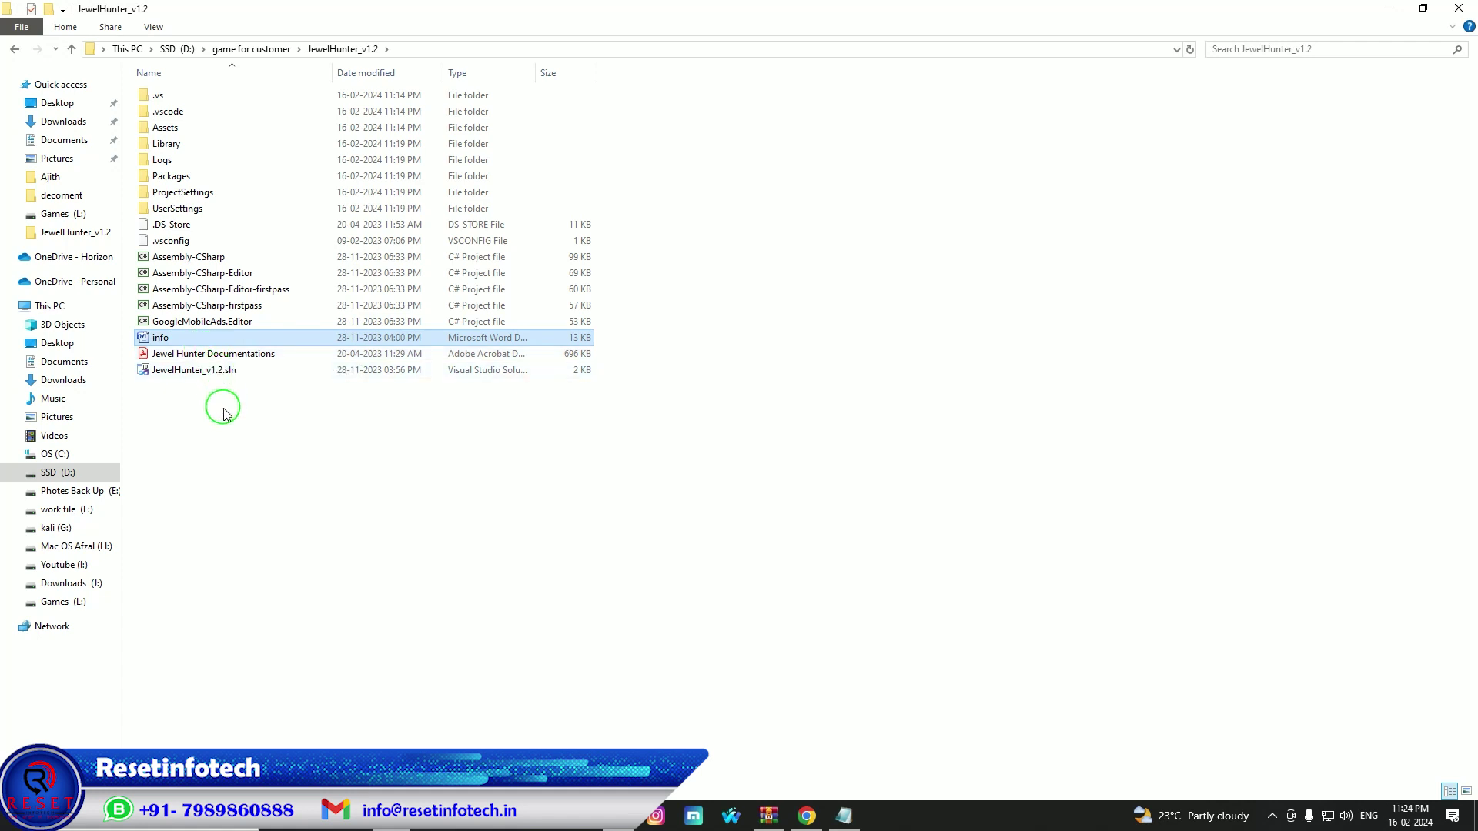
{"action": "right_click", "coordinate": [263, 485]}
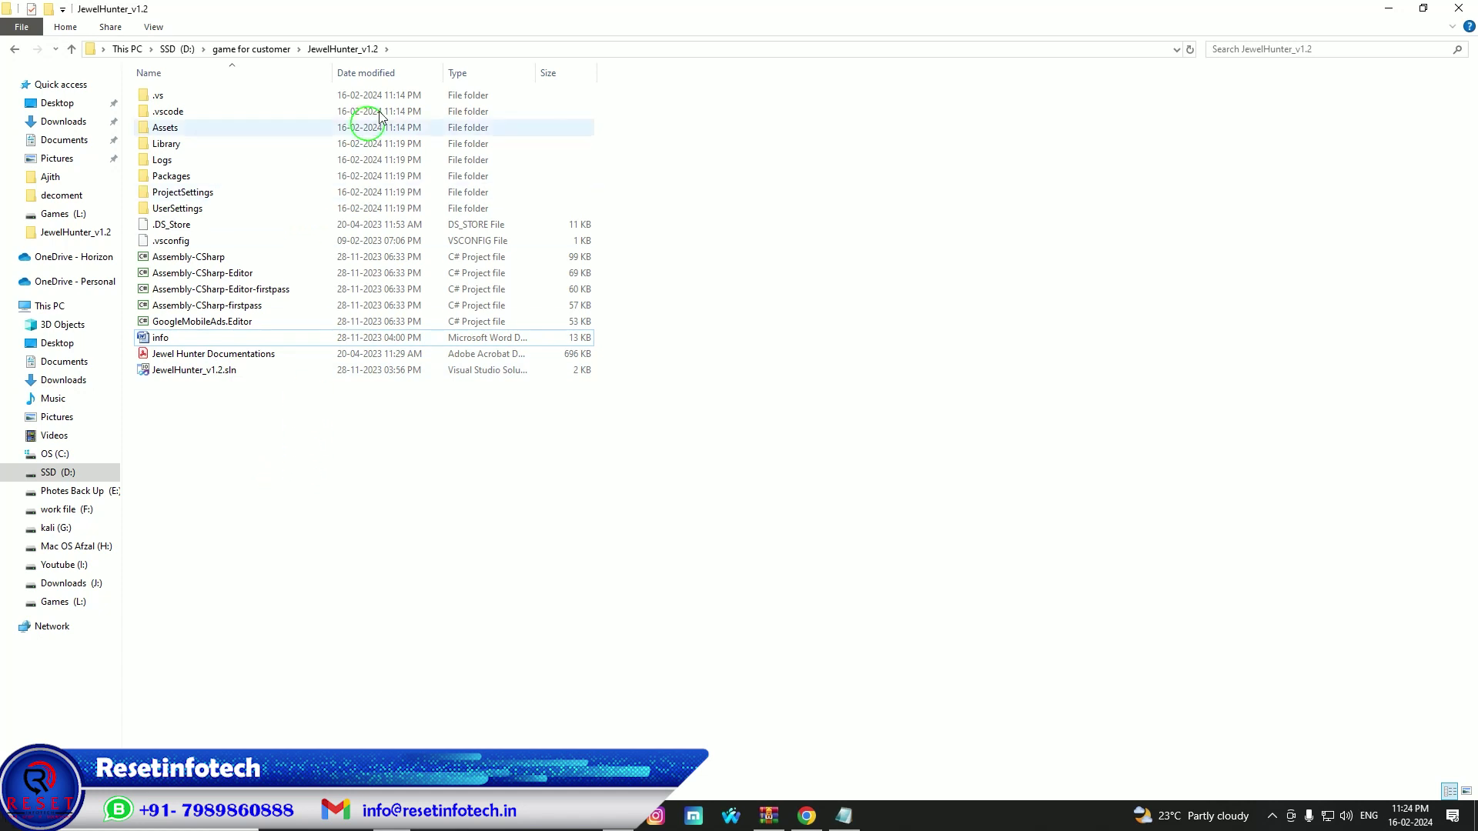
{"action": "left_click", "coordinate": [435, 50]}
{"action": "right_click", "coordinate": [204, 49]}
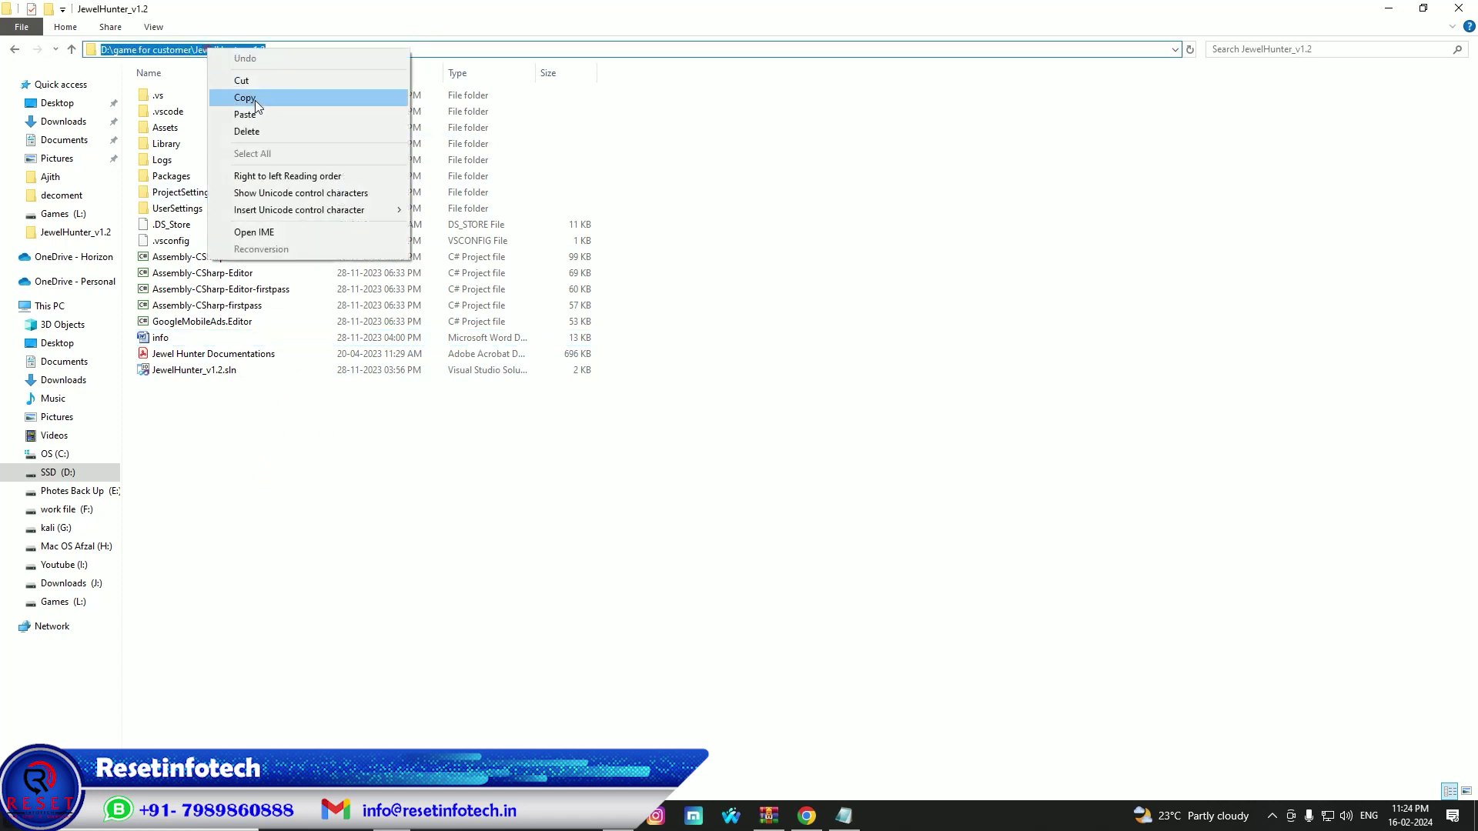
{"action": "left_click", "coordinate": [254, 99]}
- Minimize the open windows, including Notepad, to clear the desktop
{"action": "left_click", "coordinate": [12, 825]}
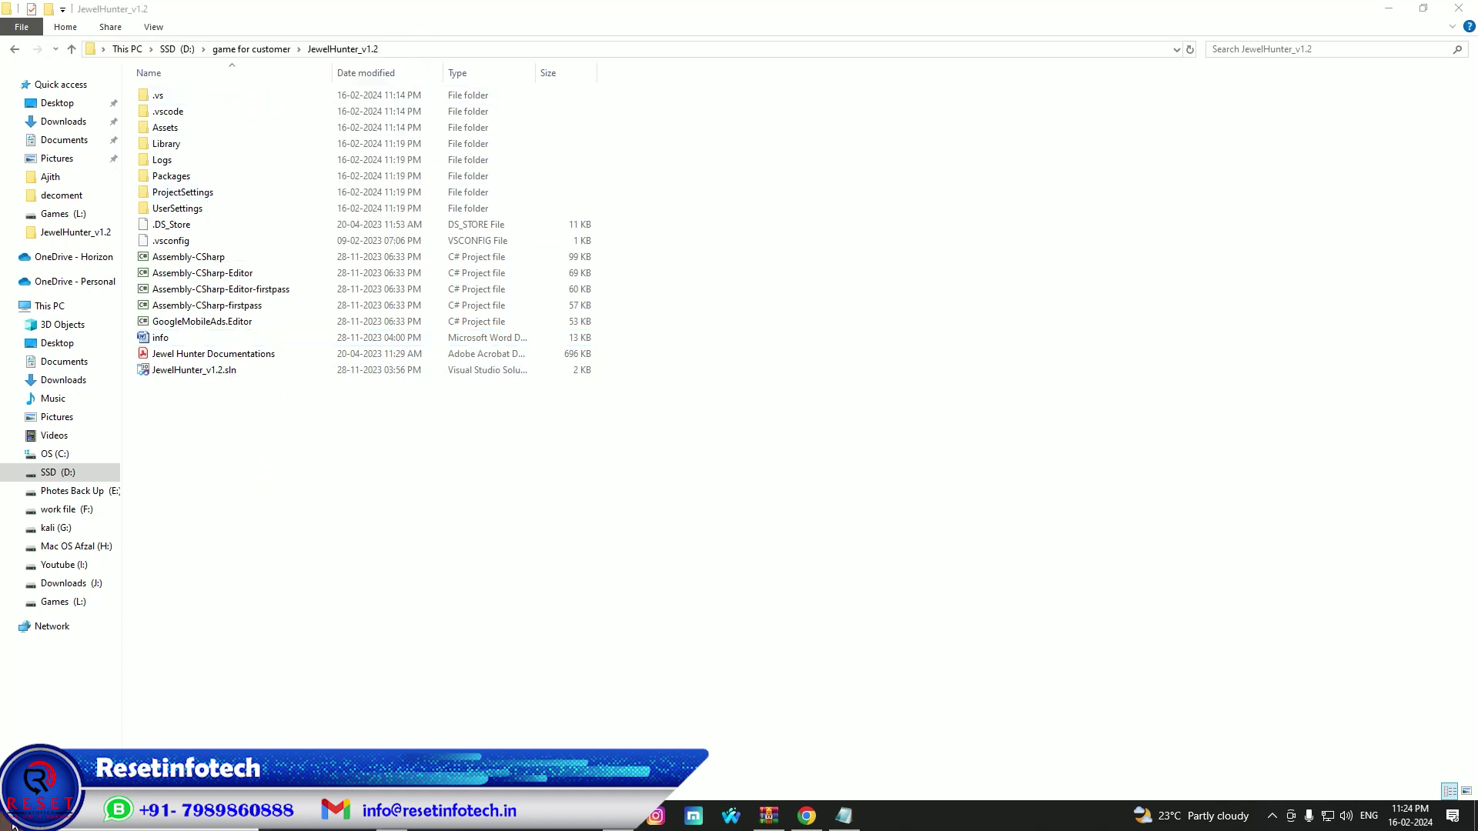
{"action": "left_click", "coordinate": [1013, 587]}
{"action": "left_click", "coordinate": [1390, 9]}
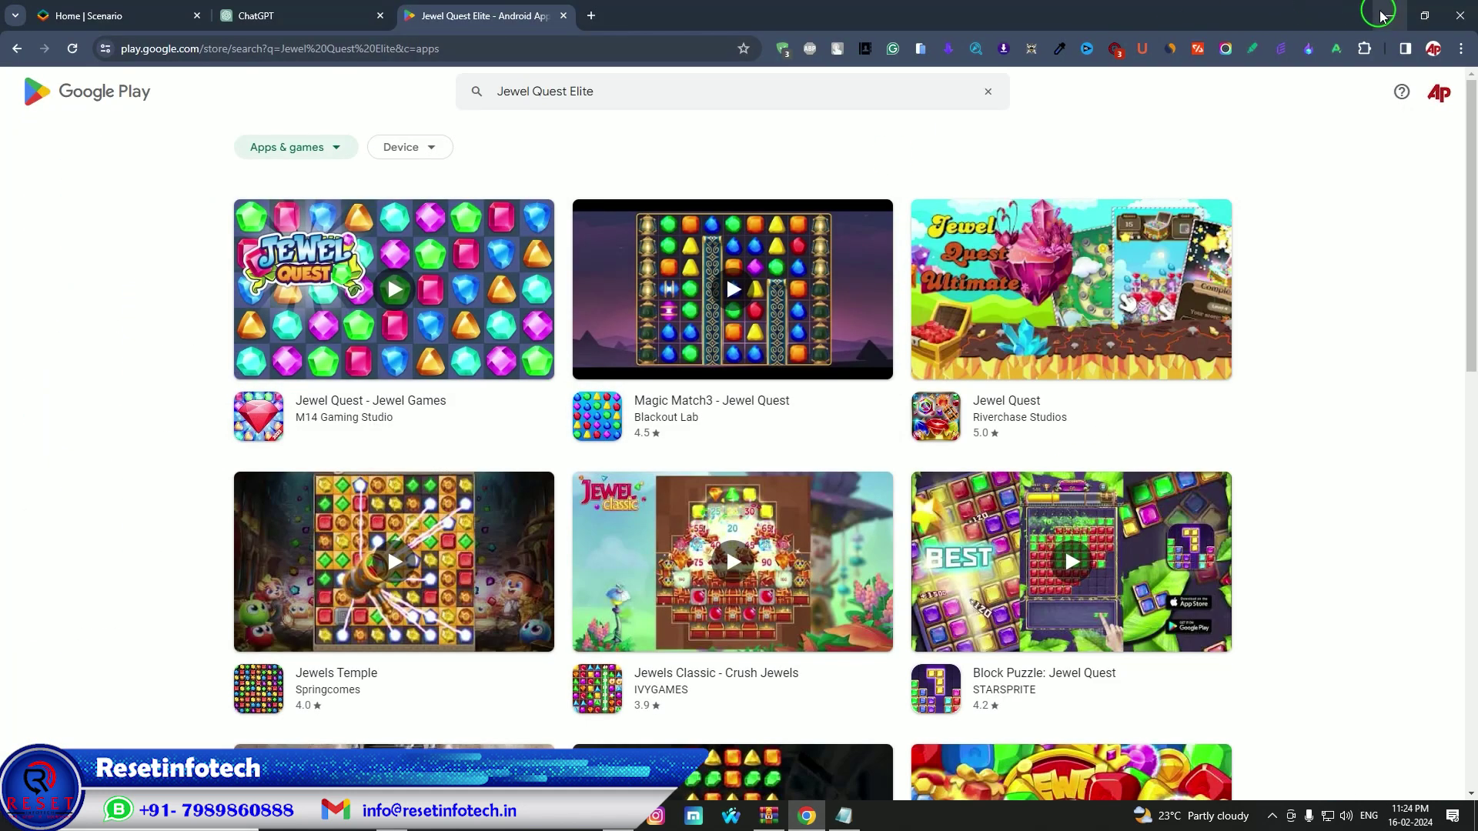
{"action": "left_click", "coordinate": [1383, 9]}
{"action": "left_click", "coordinate": [1245, 156]}
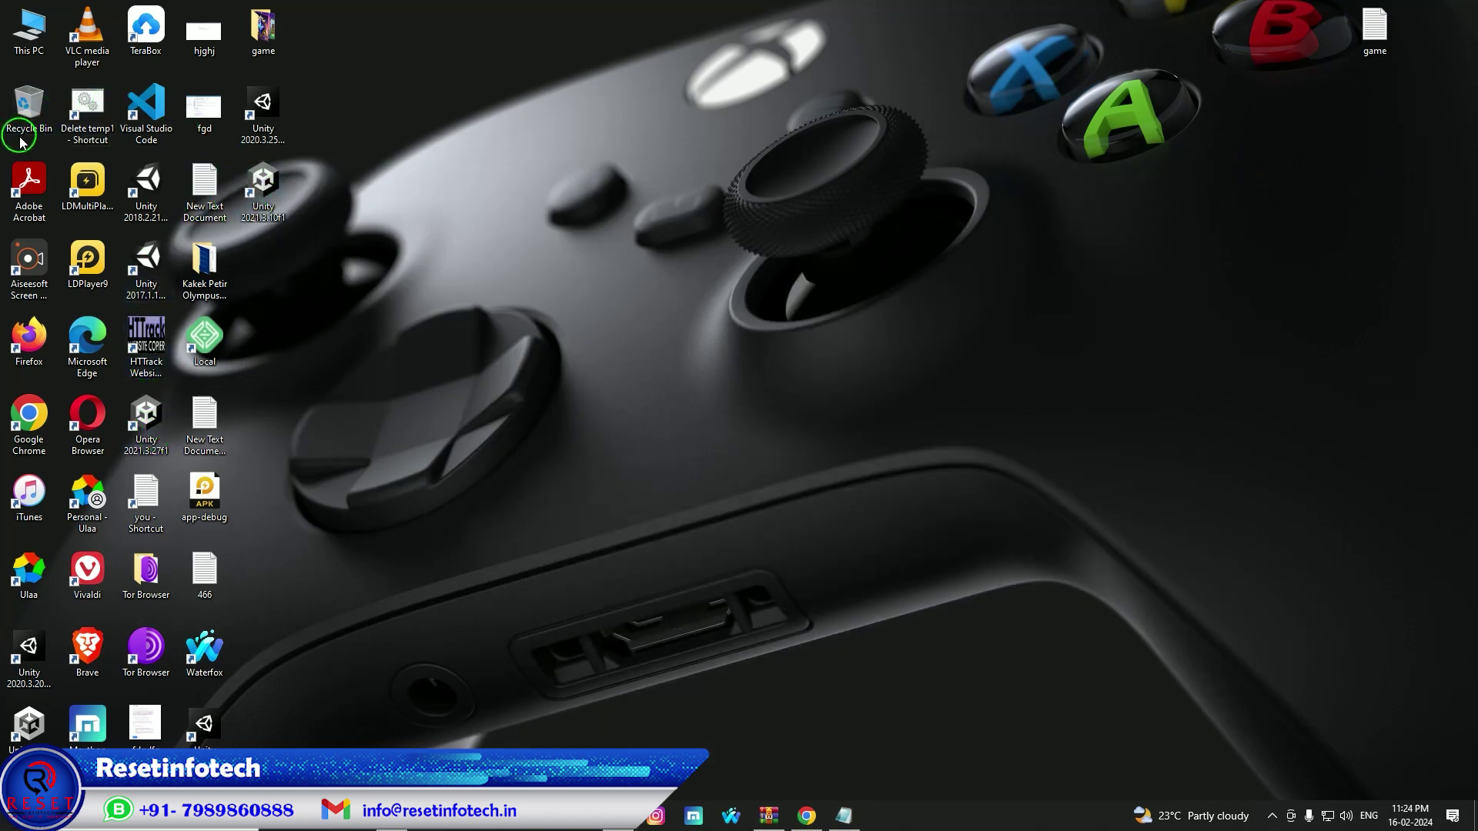
- Add the JewelHunter_v1.2 project in Unity Hub from its pasted folder path and open it
{"action": "left_click", "coordinate": [29, 723]}
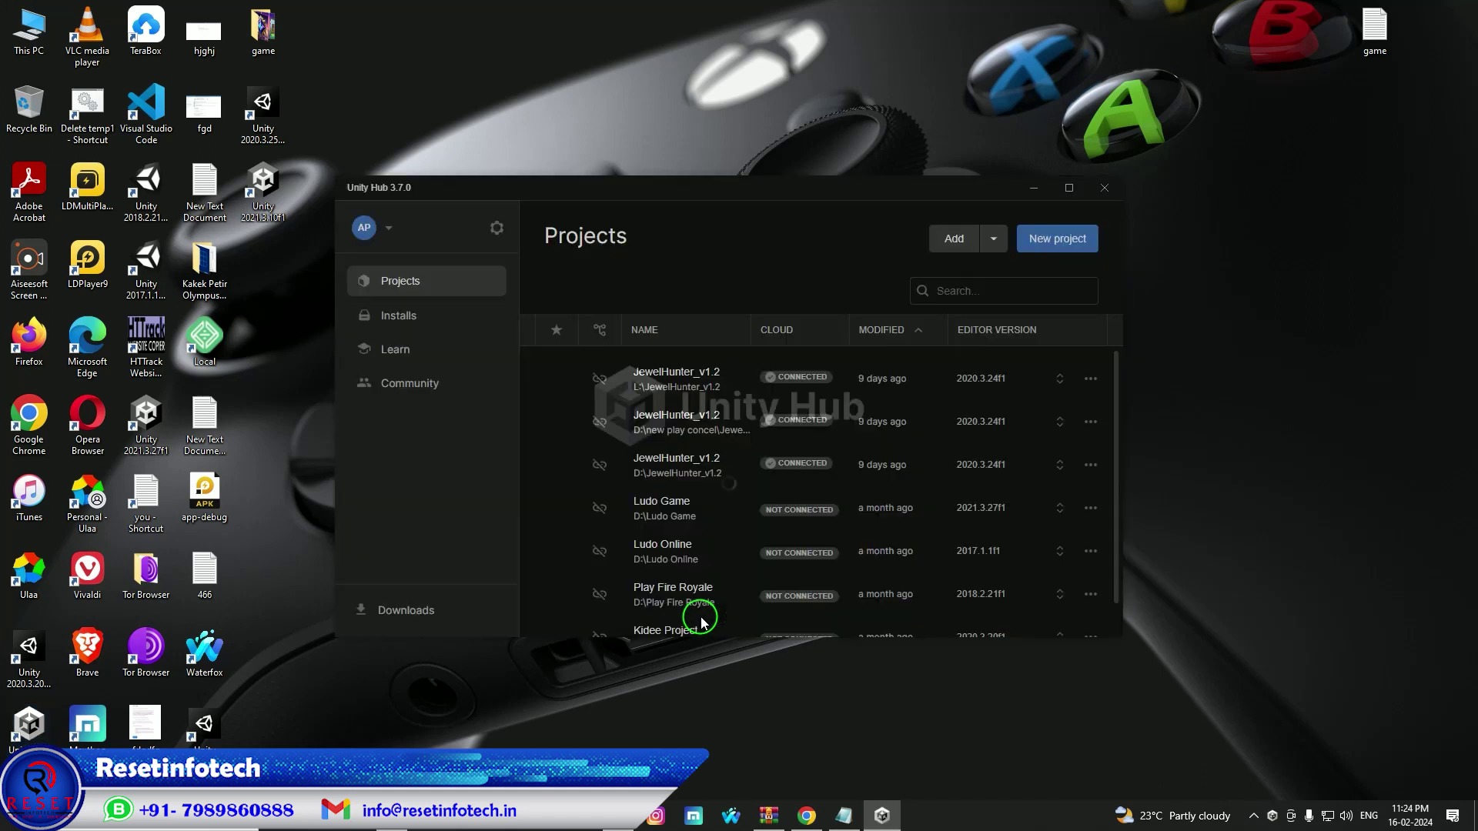
{"action": "left_click", "coordinate": [950, 241]}
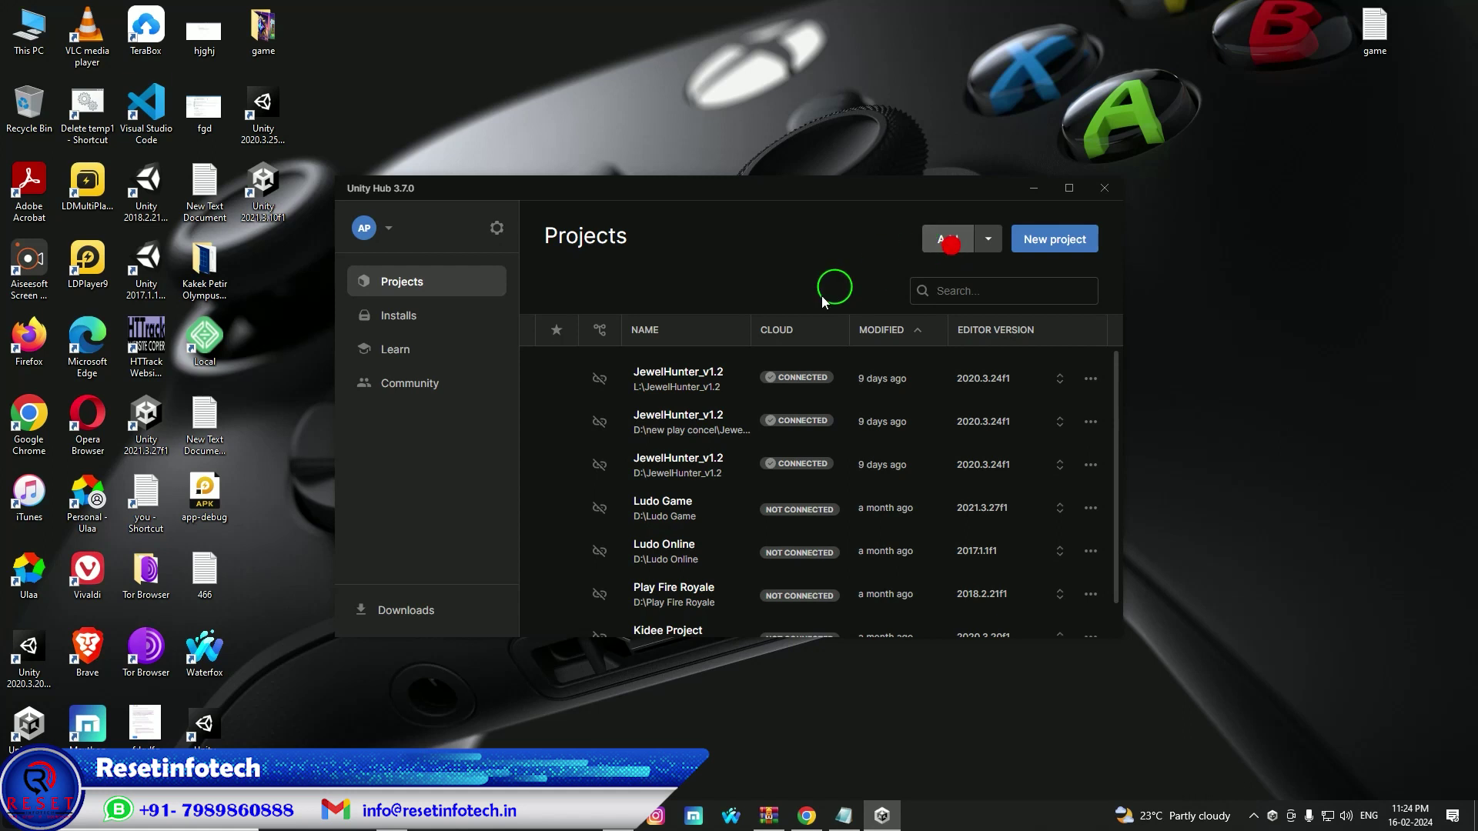
{"action": "left_click", "coordinate": [719, 213]}
{"action": "key", "text": "ctrl+v"}
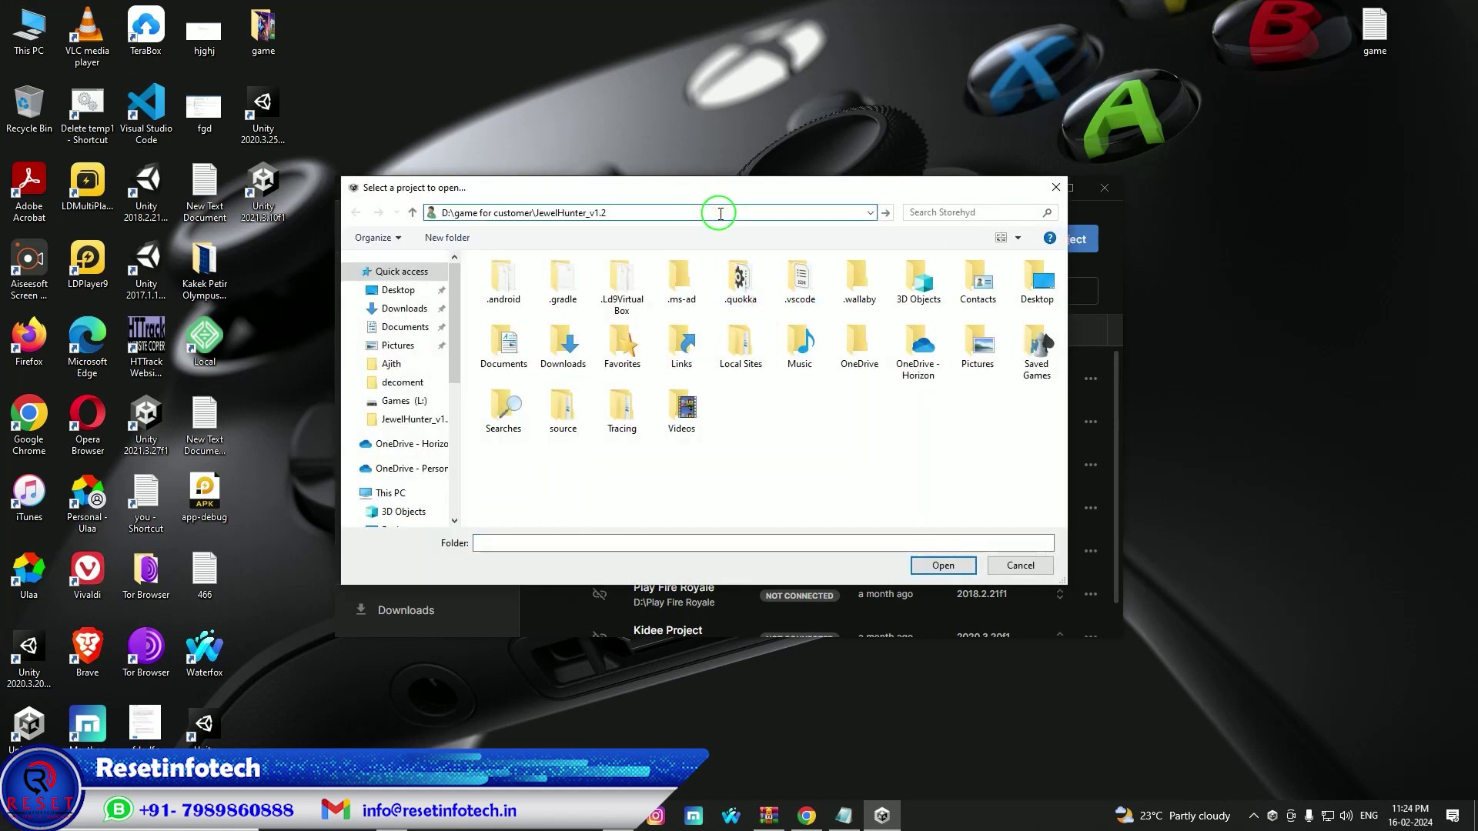
{"action": "key", "text": "Return"}
{"action": "left_click", "coordinate": [940, 568]}
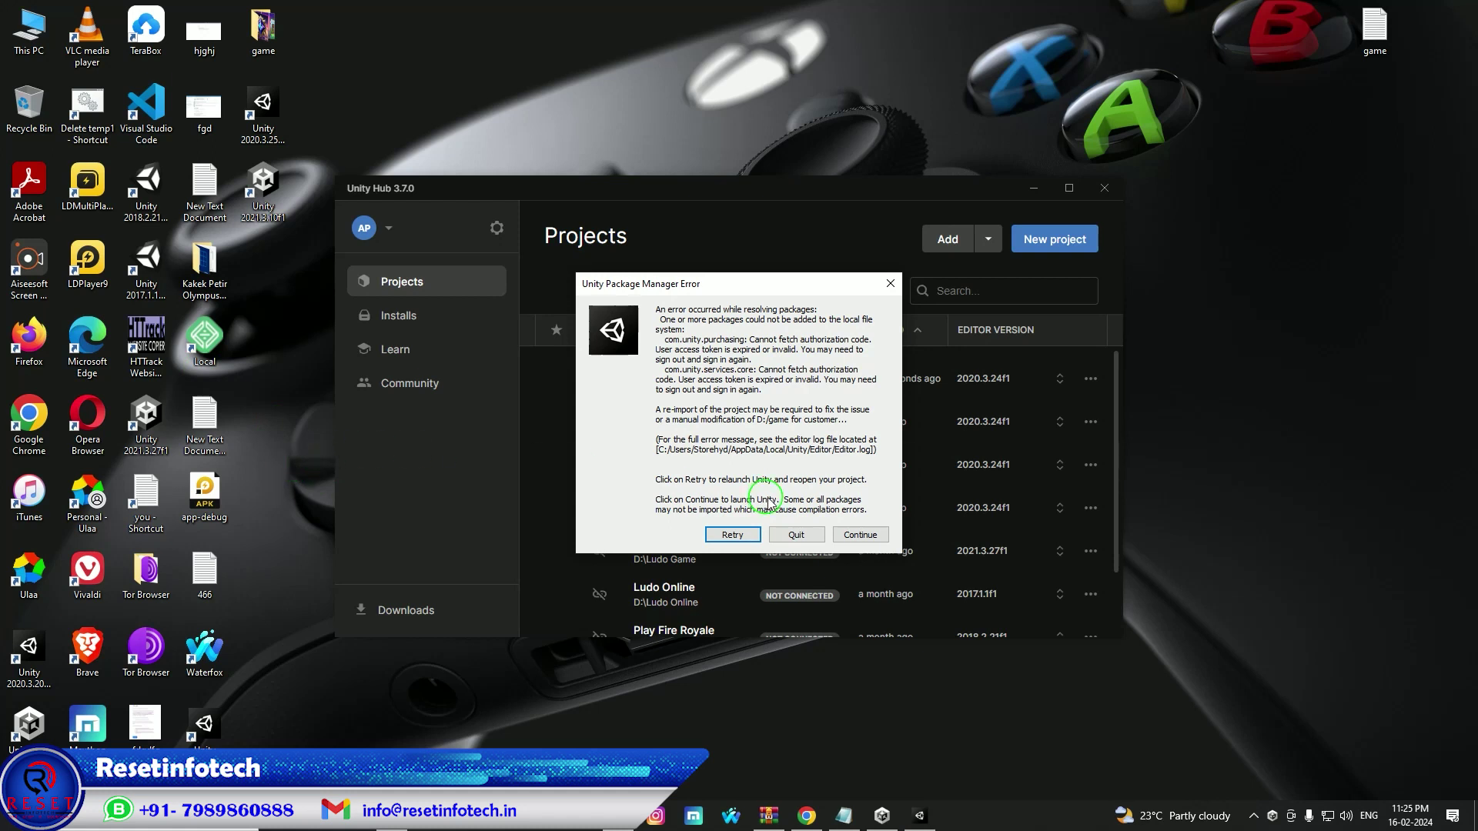
- Continue past the Unity Package Manager error so JewelHunter_v1.2 imports its assets
{"action": "left_click", "coordinate": [863, 531]}
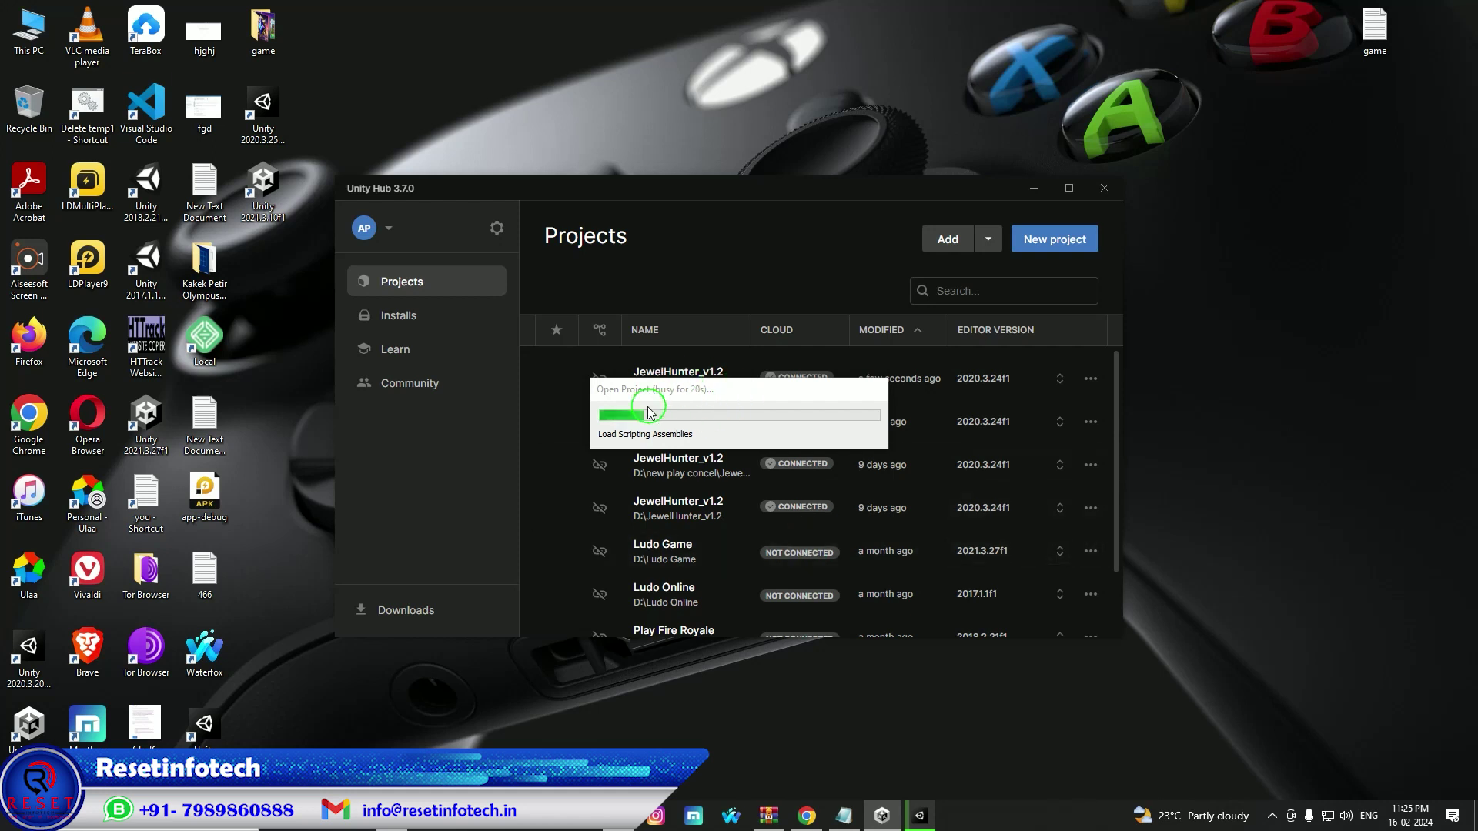
{"action": "mouse_move", "coordinate": [810, 819]}
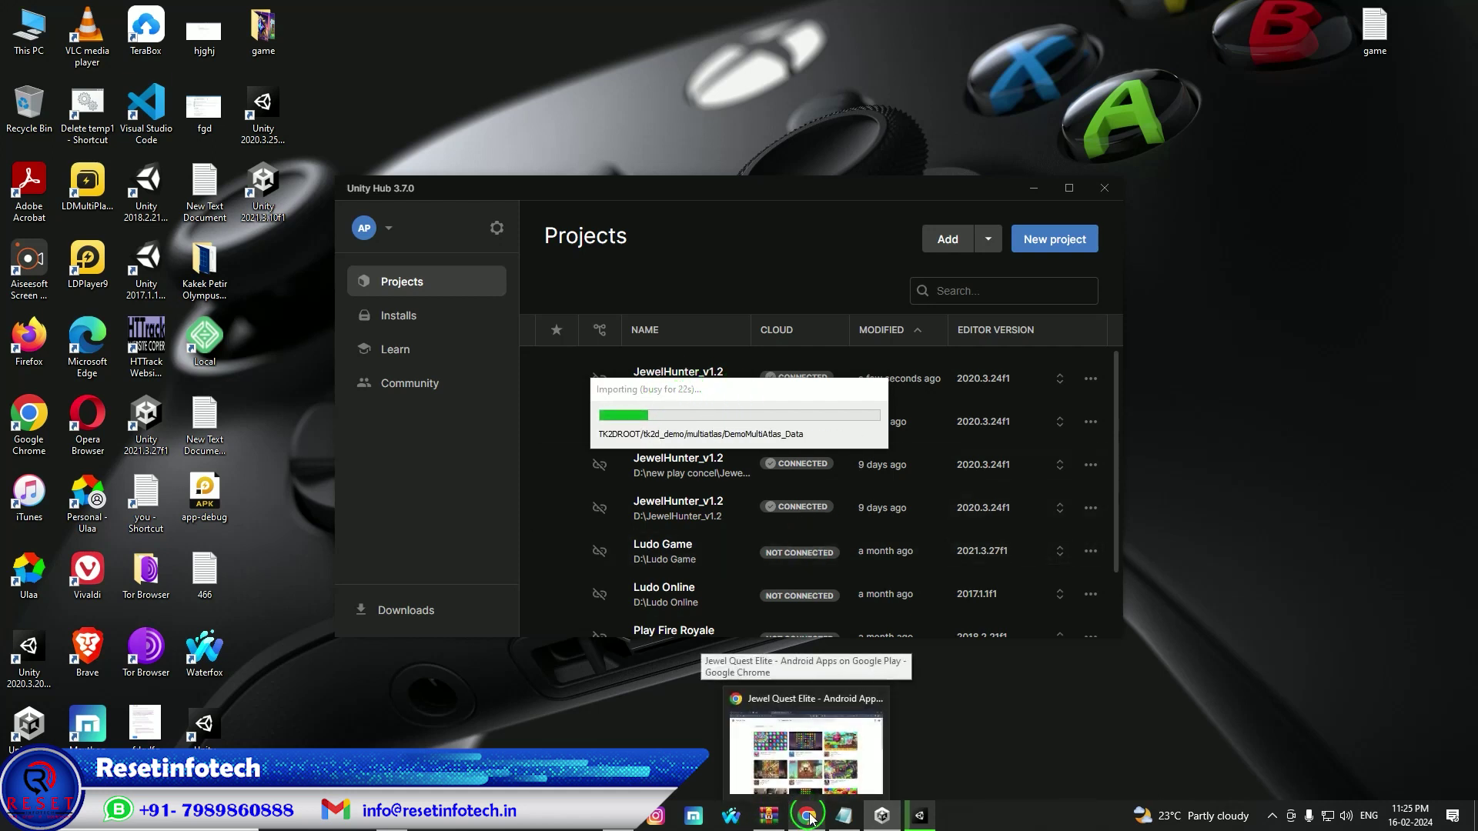
- Bring back the Jewel Quest Elite search results in the browser, then go to Scenario
{"action": "left_click", "coordinate": [810, 820]}
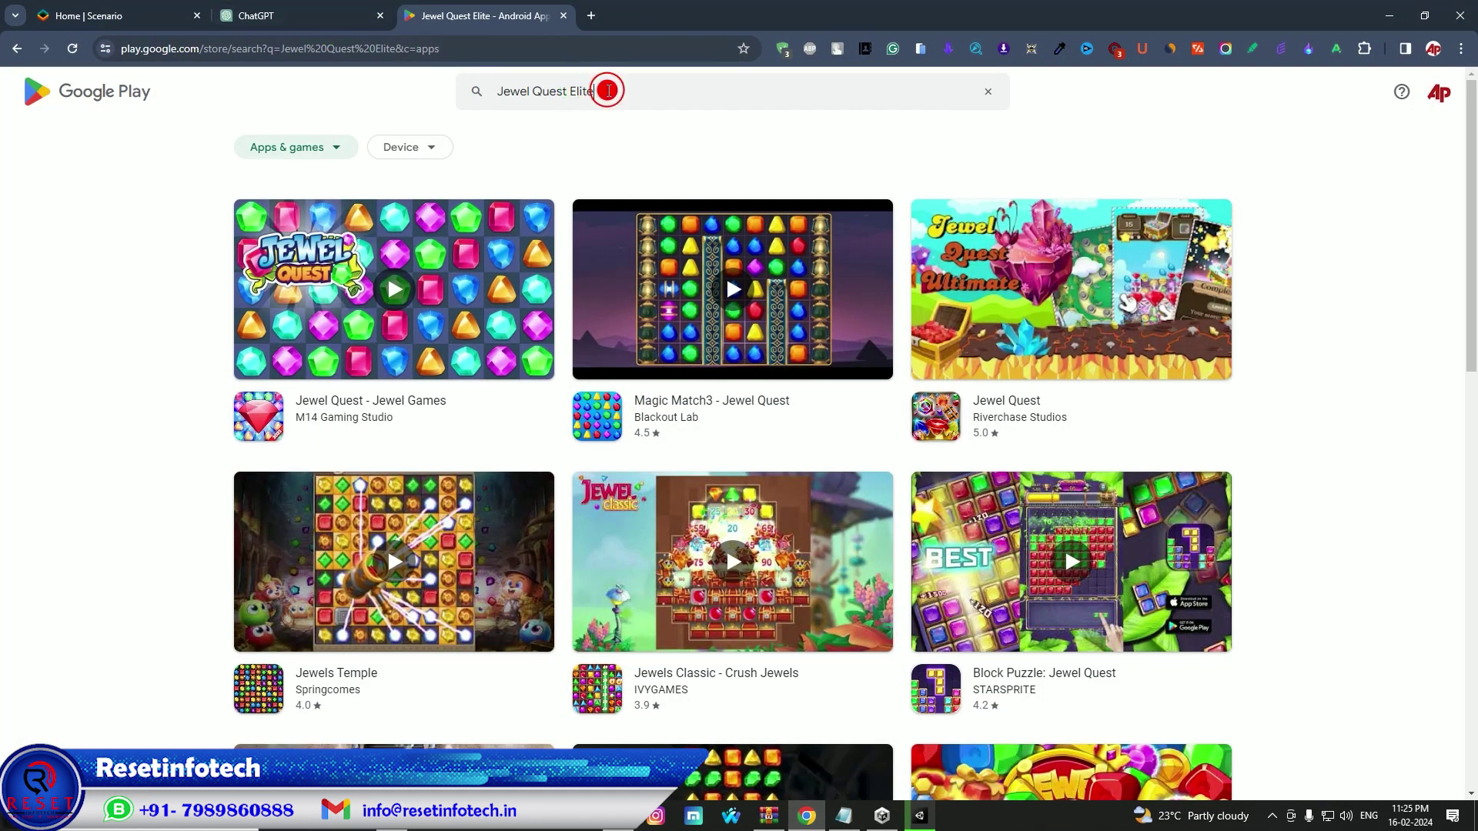
{"action": "left_click_drag", "start_coordinate": [604, 91], "coordinate": [443, 91]}
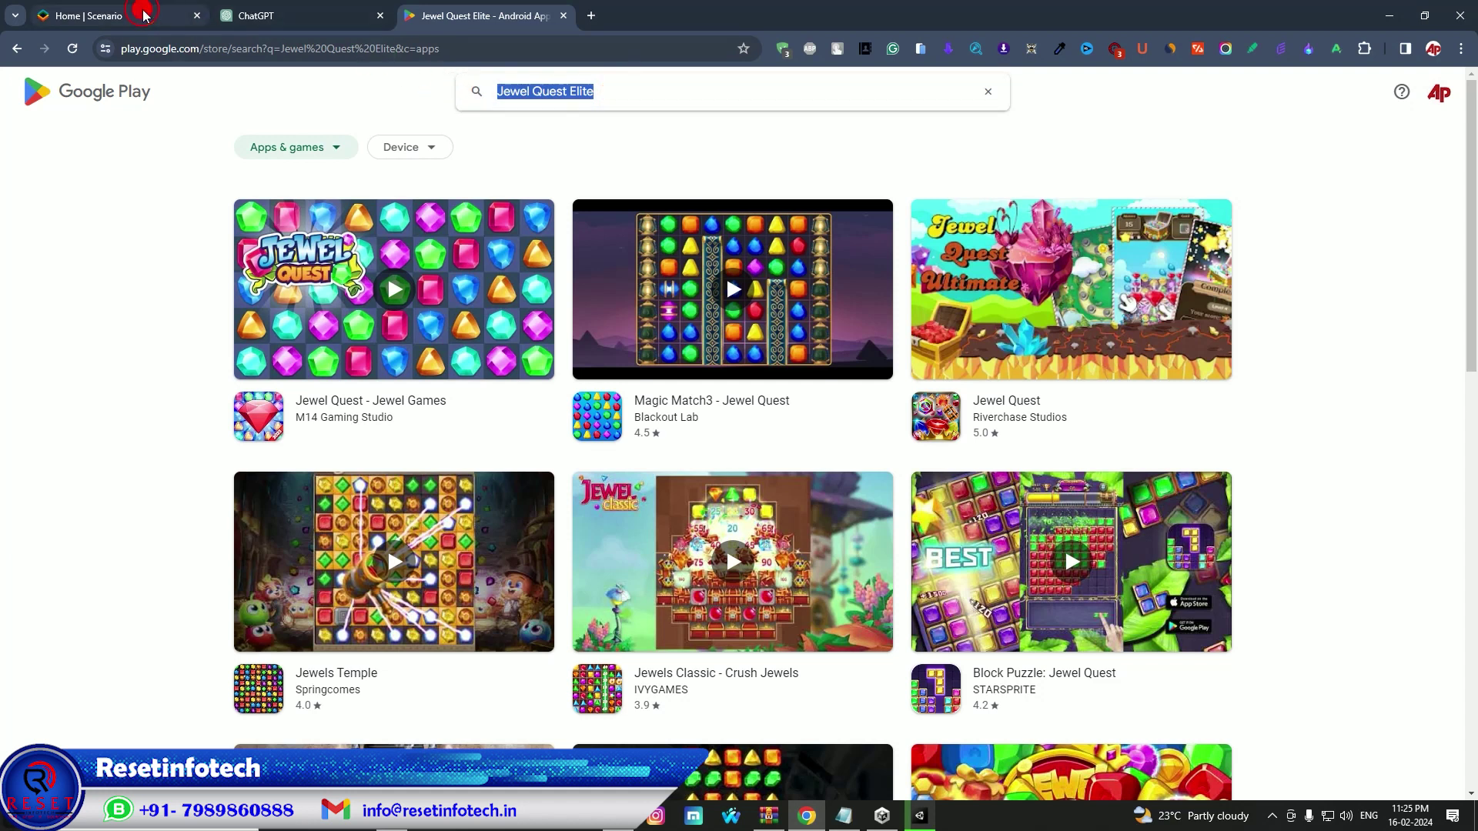
{"action": "left_click", "coordinate": [139, 14]}
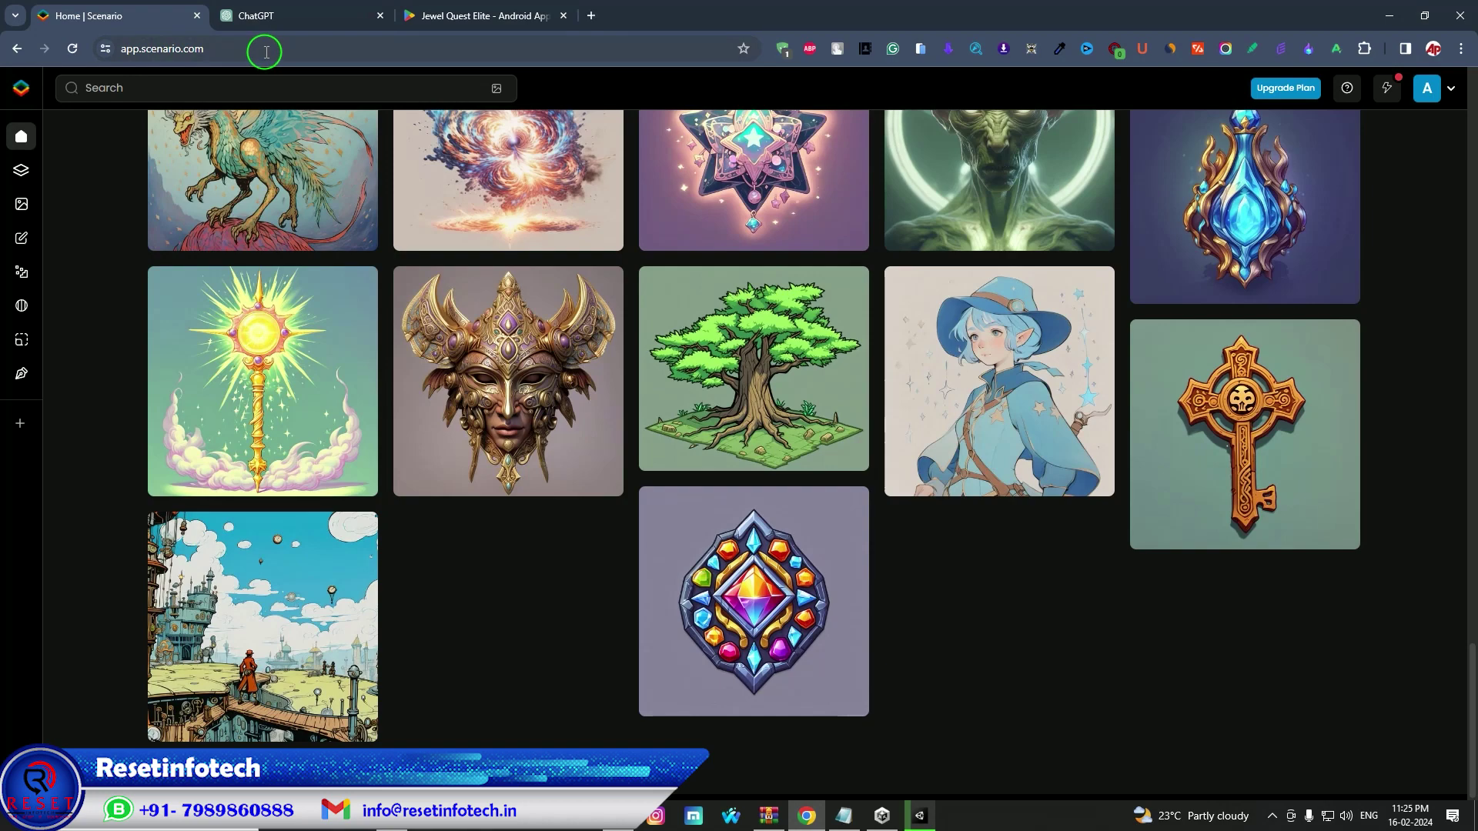
- Open the Create Consistent Badges dialog from the Badges template at the top of Scenario's home page
{"action": "mouse_move", "coordinate": [522, 336]}
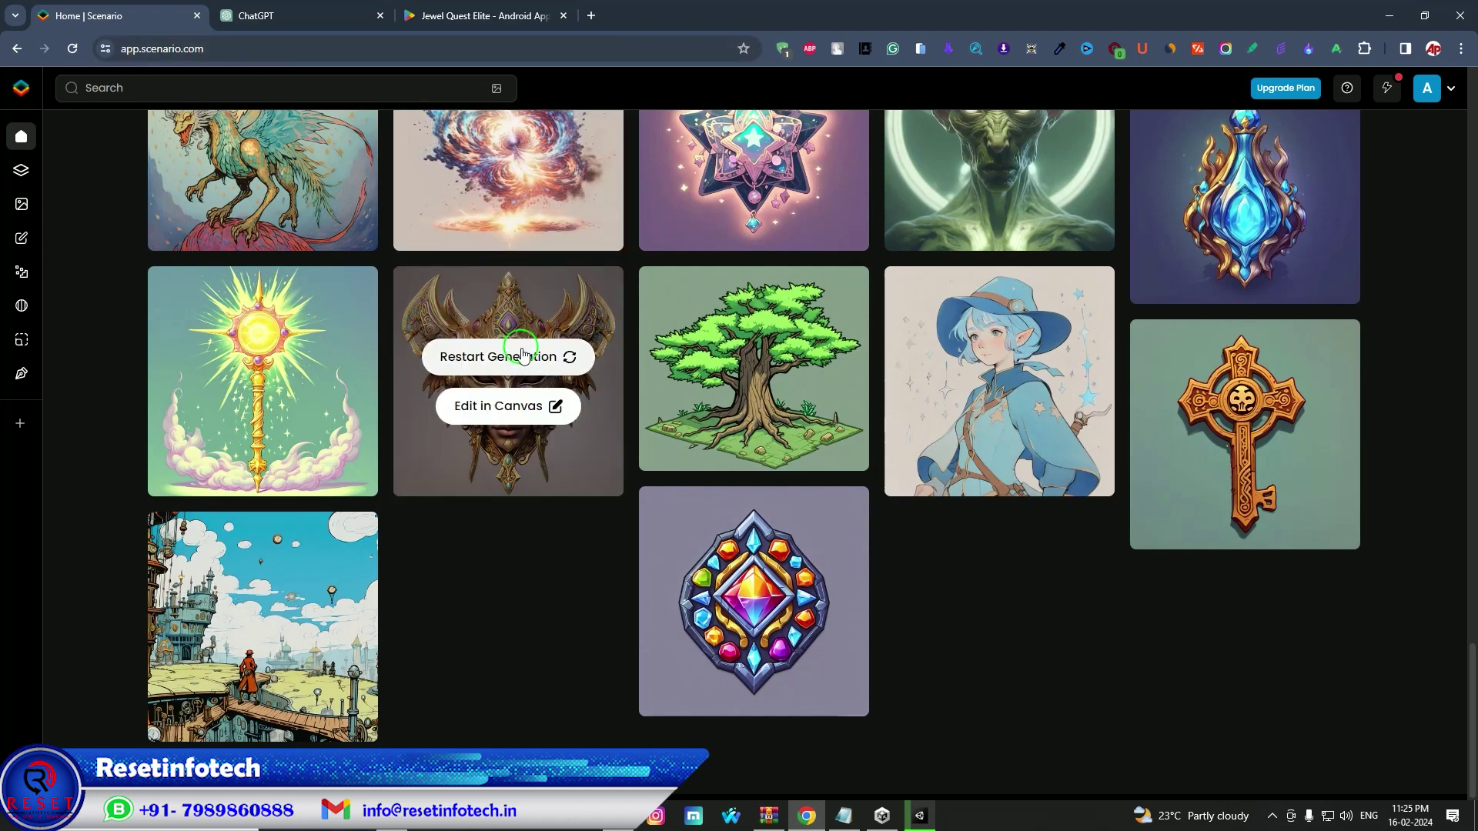
{"action": "scroll", "coordinate": [561, 362], "scroll_direction": "up", "scroll_amount": 2}
{"action": "scroll", "coordinate": [563, 371], "scroll_direction": "up", "scroll_amount": 7}
{"action": "scroll", "coordinate": [562, 371], "scroll_direction": "up", "scroll_amount": 4}
{"action": "scroll", "coordinate": [563, 371], "scroll_direction": "up", "scroll_amount": 7}
{"action": "scroll", "coordinate": [562, 371], "scroll_direction": "up", "scroll_amount": 7}
{"action": "scroll", "coordinate": [562, 370], "scroll_direction": "up", "scroll_amount": 2}
{"action": "scroll", "coordinate": [562, 369], "scroll_direction": "up", "scroll_amount": 6}
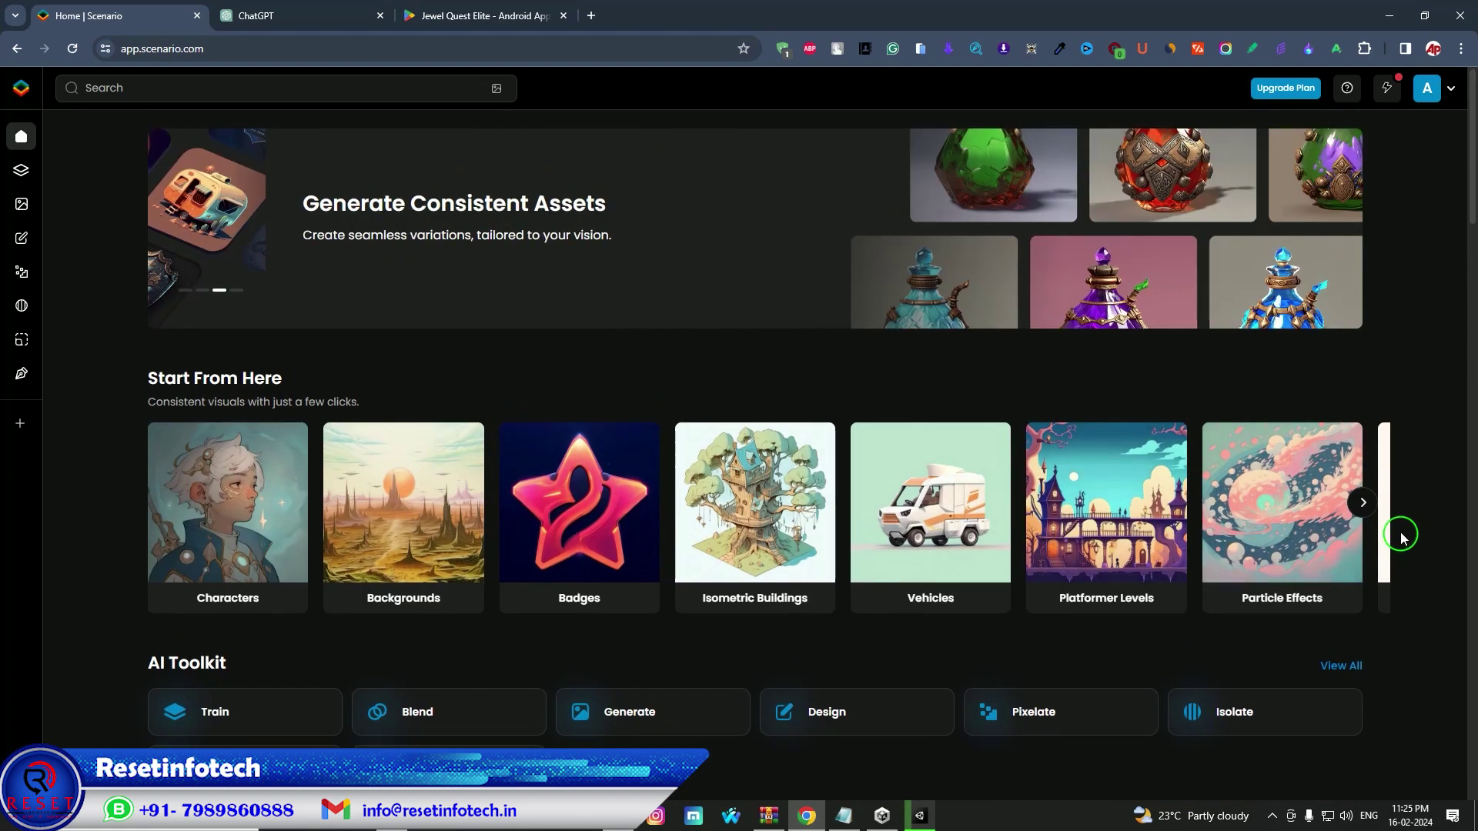
{"action": "left_click", "coordinate": [1364, 508]}
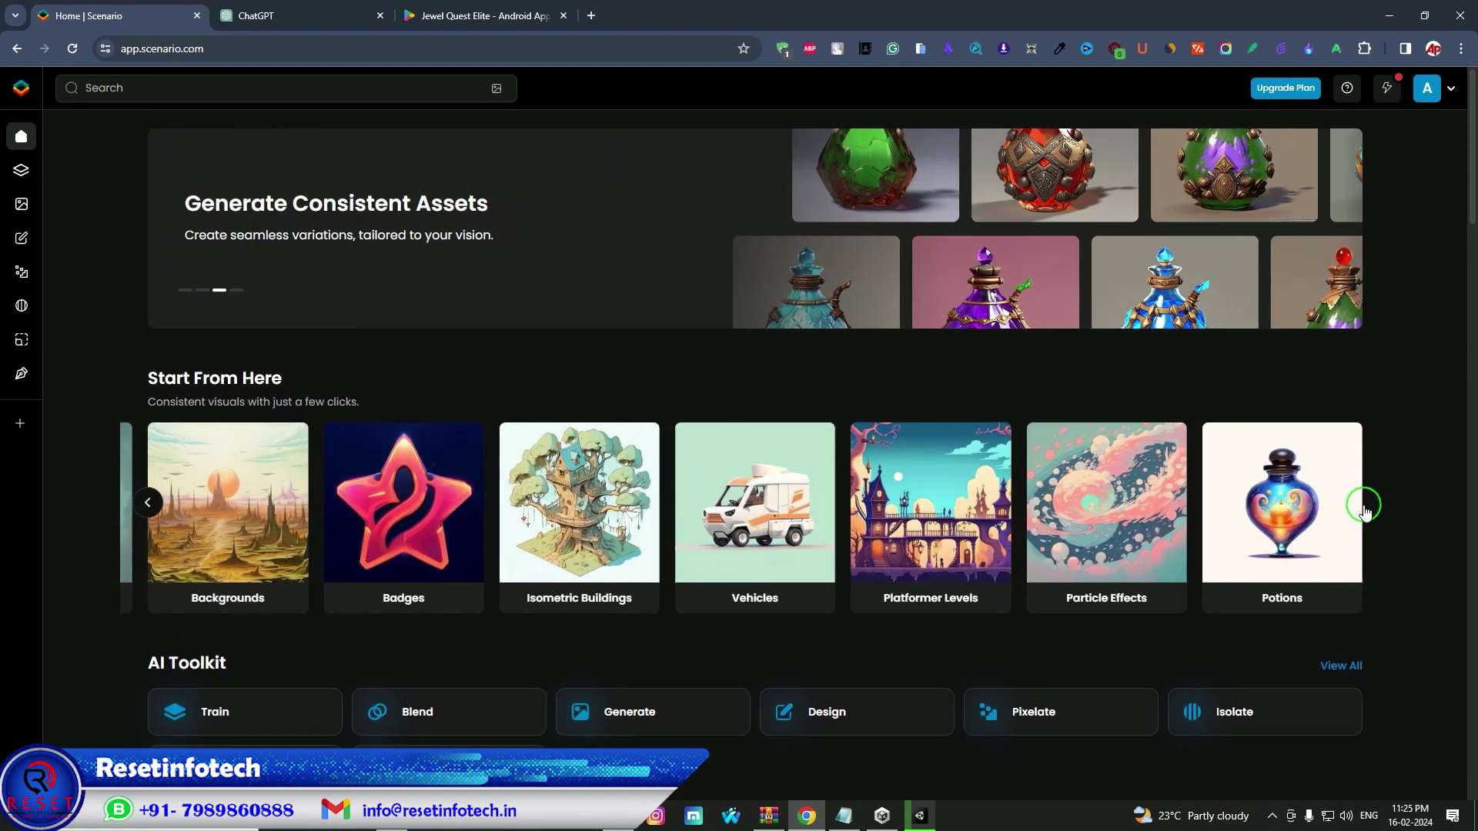
{"action": "left_click", "coordinate": [390, 513]}
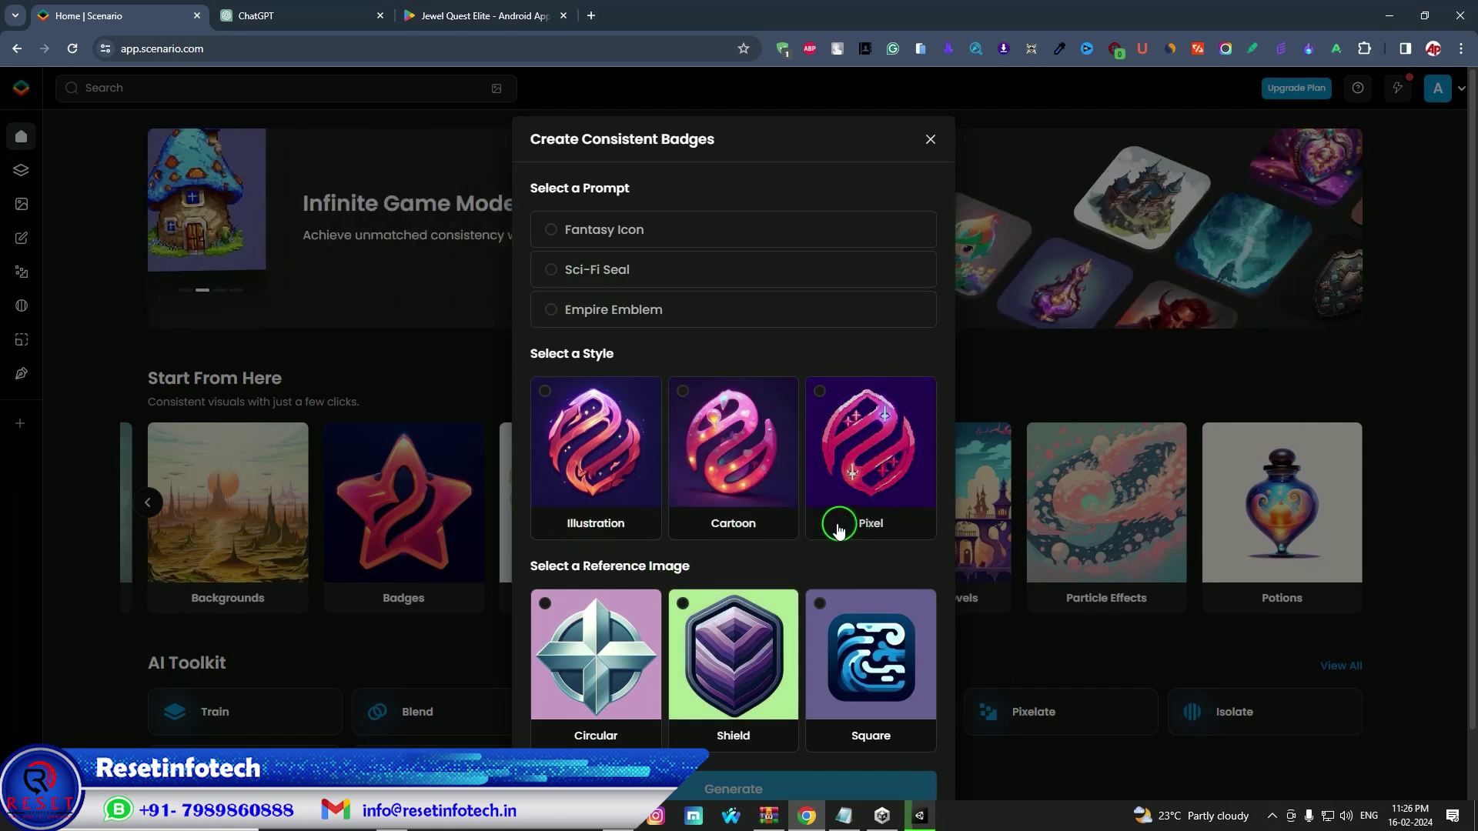
- Pick the Cartoon style in the badge creator, then close it without generating
{"action": "left_click", "coordinate": [737, 449]}
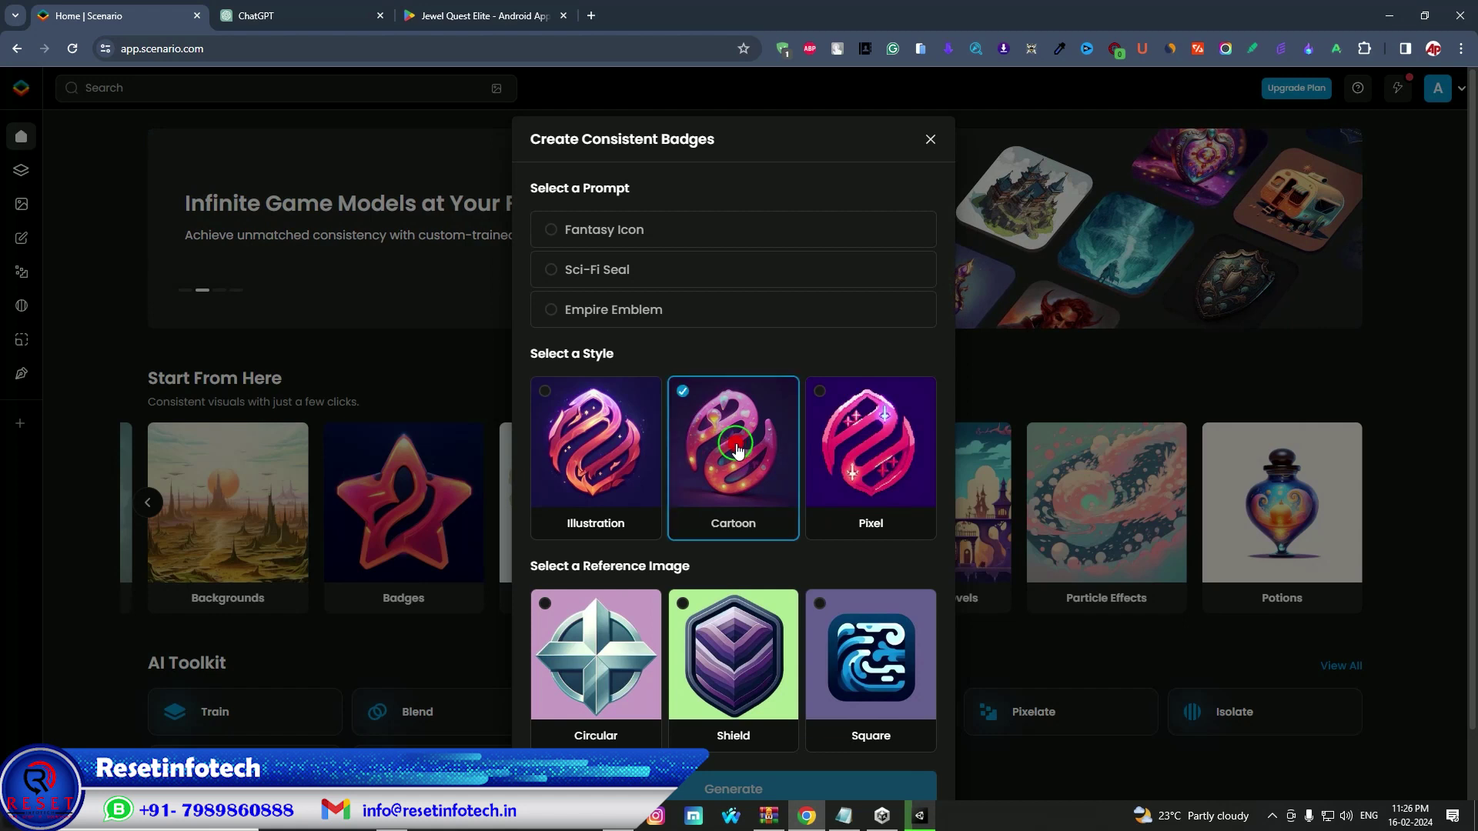
{"action": "scroll", "coordinate": [750, 762], "scroll_direction": "down", "scroll_amount": 1}
{"action": "scroll", "coordinate": [713, 499], "scroll_direction": "up", "scroll_amount": 1}
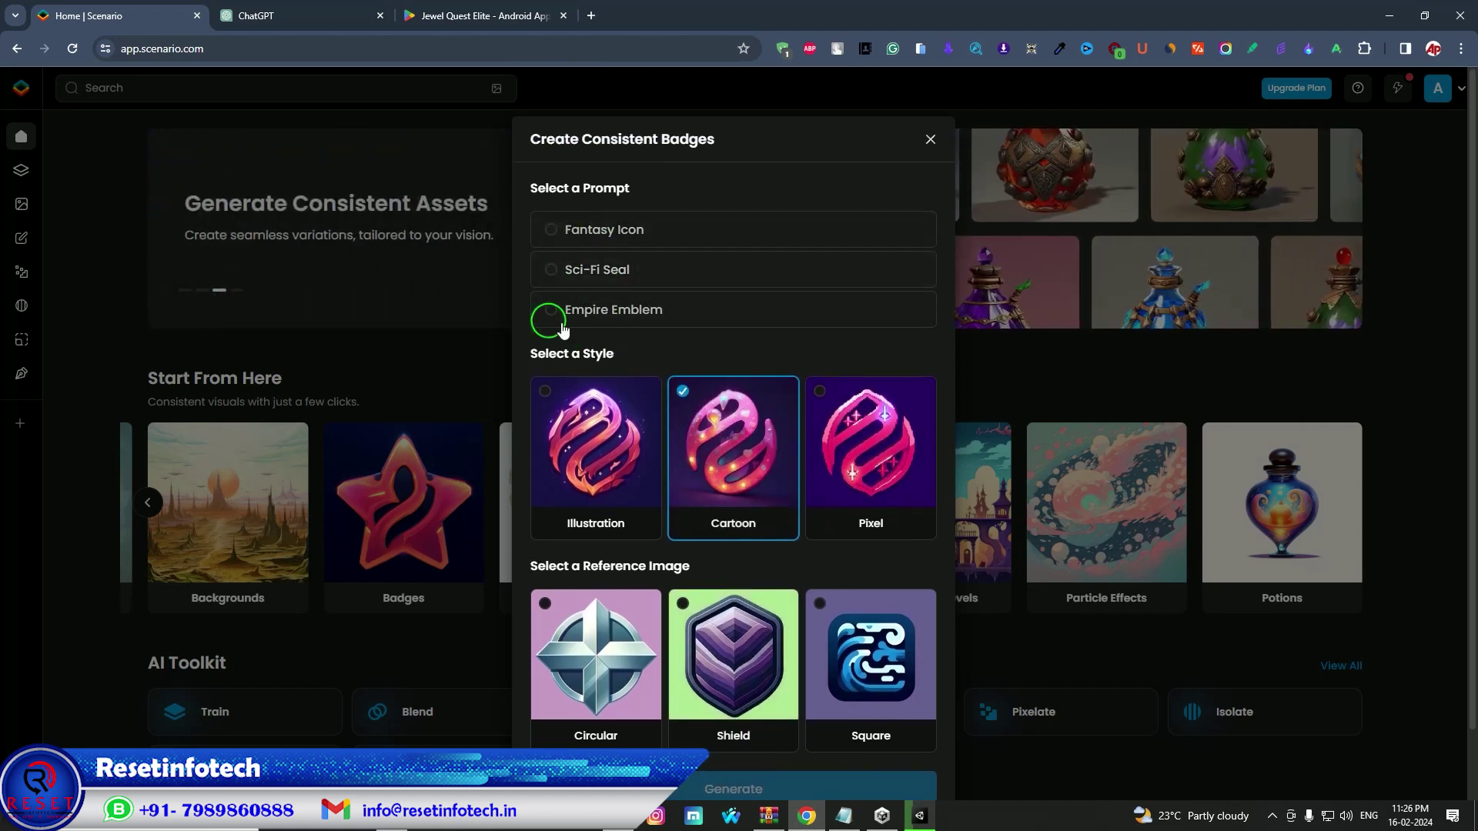
{"action": "left_click", "coordinate": [930, 138]}
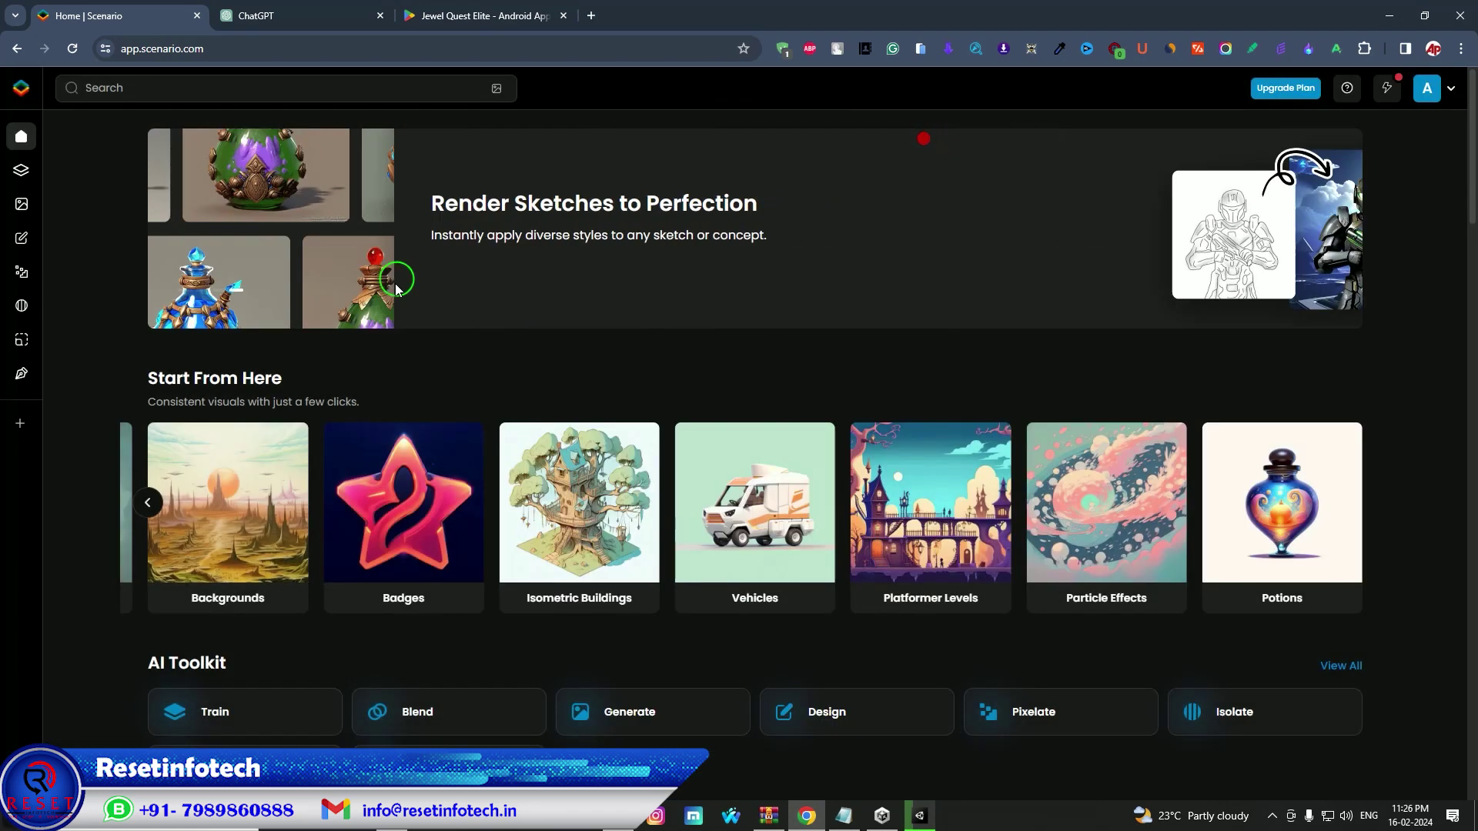
{"action": "mouse_move", "coordinate": [39, 188]}
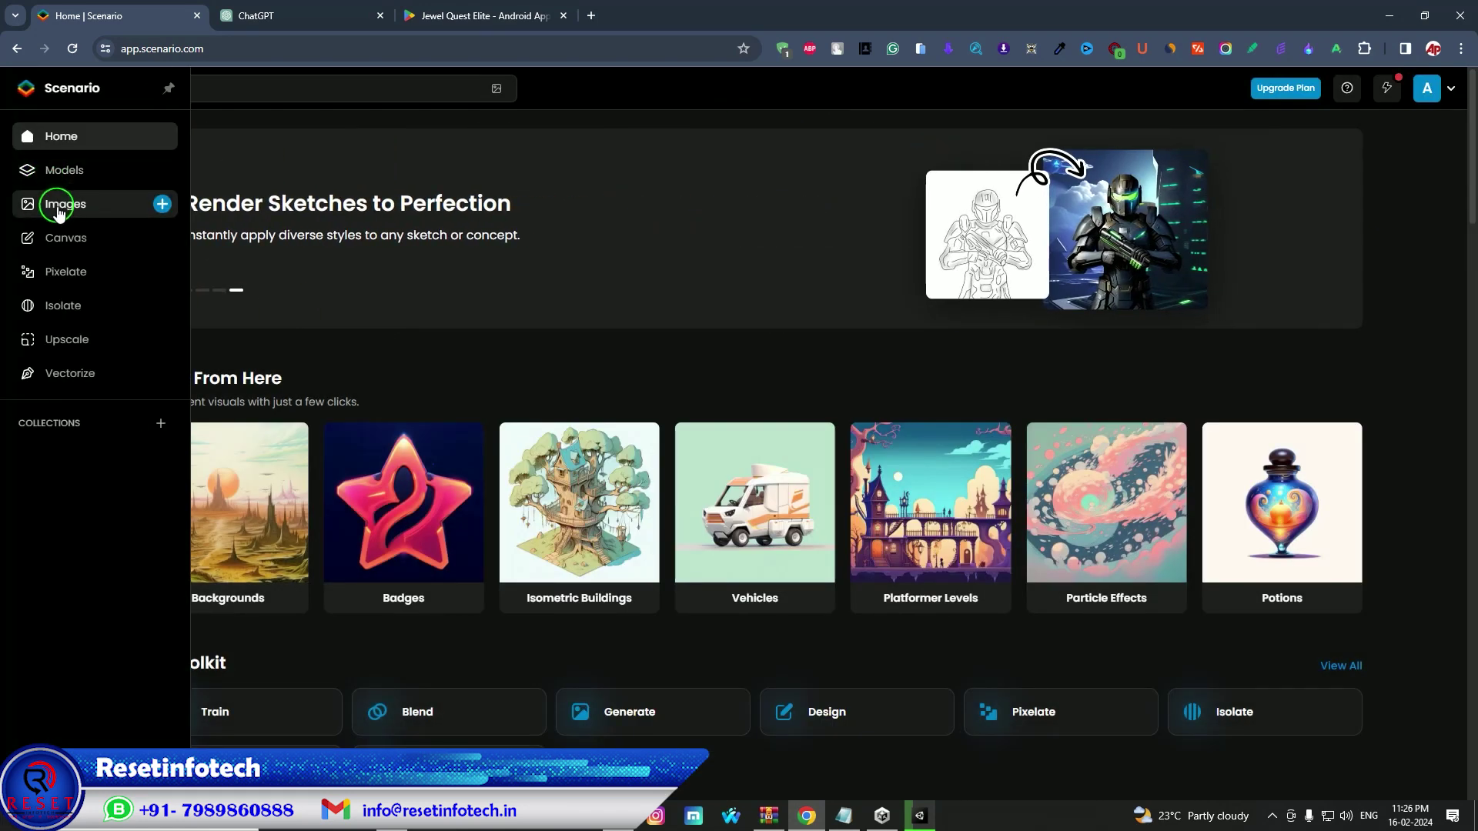
- Ignore Unity's Safe Mode prompt and start Generate Images from Scenario's Images gallery
{"action": "left_click", "coordinate": [57, 210]}
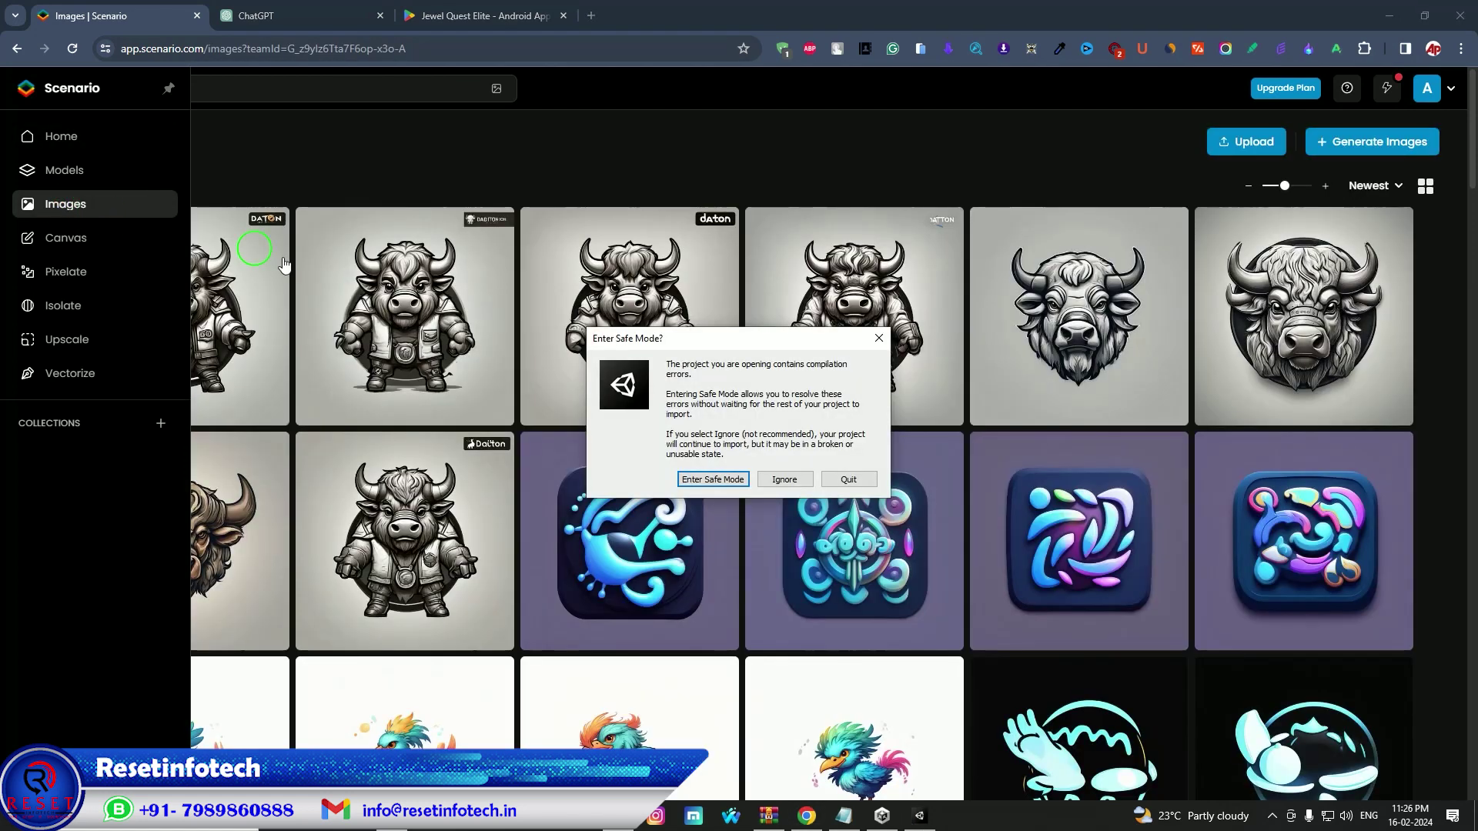
{"action": "left_click", "coordinate": [785, 479]}
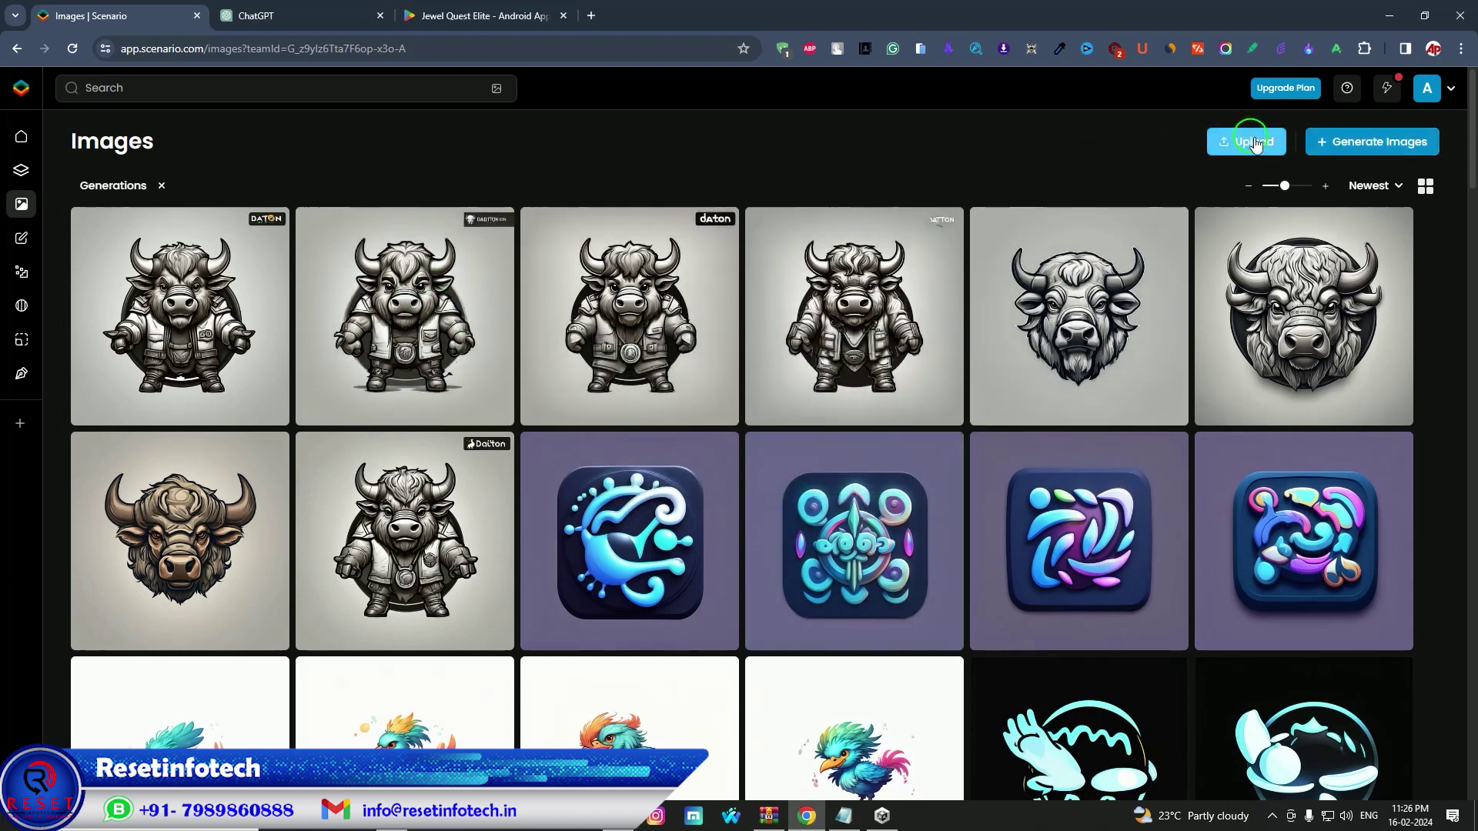
{"action": "left_click", "coordinate": [1346, 146]}
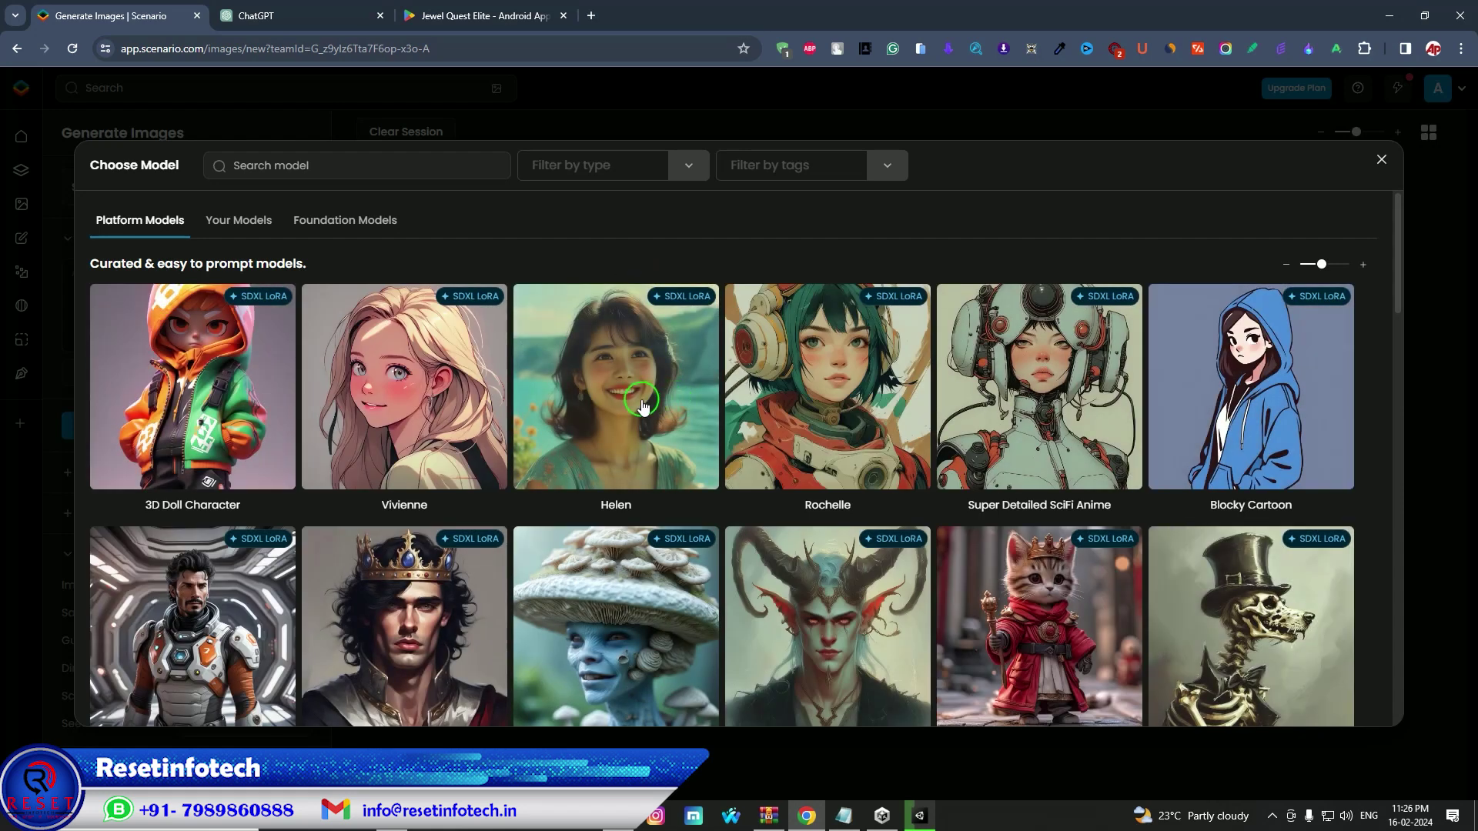
- Browse the Platform Models list and choose 3D Doll Character as the generation model
{"action": "scroll", "coordinate": [631, 404], "scroll_direction": "down", "scroll_amount": 2}
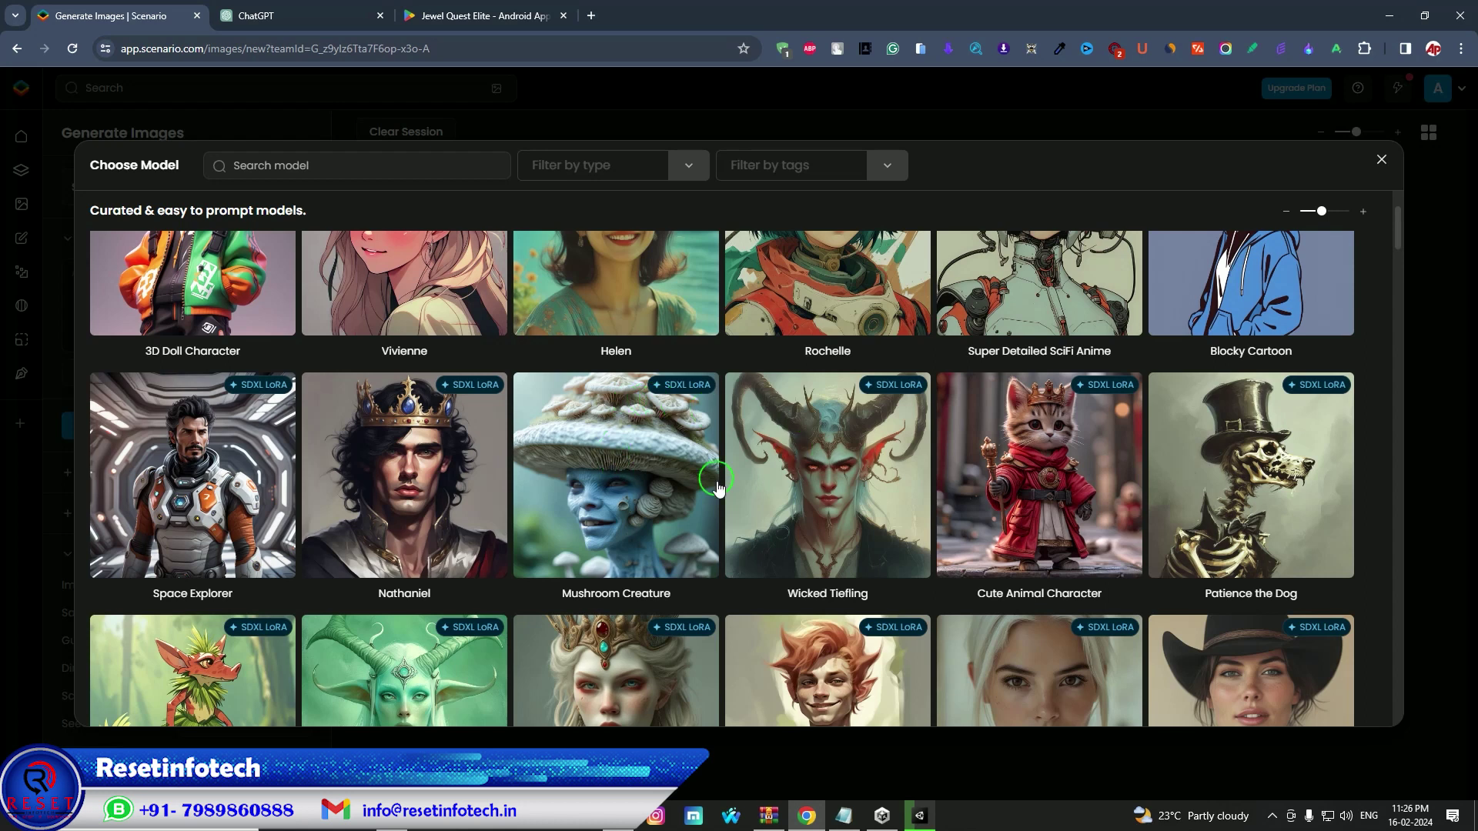
{"action": "scroll", "coordinate": [227, 505], "scroll_direction": "down", "scroll_amount": 4}
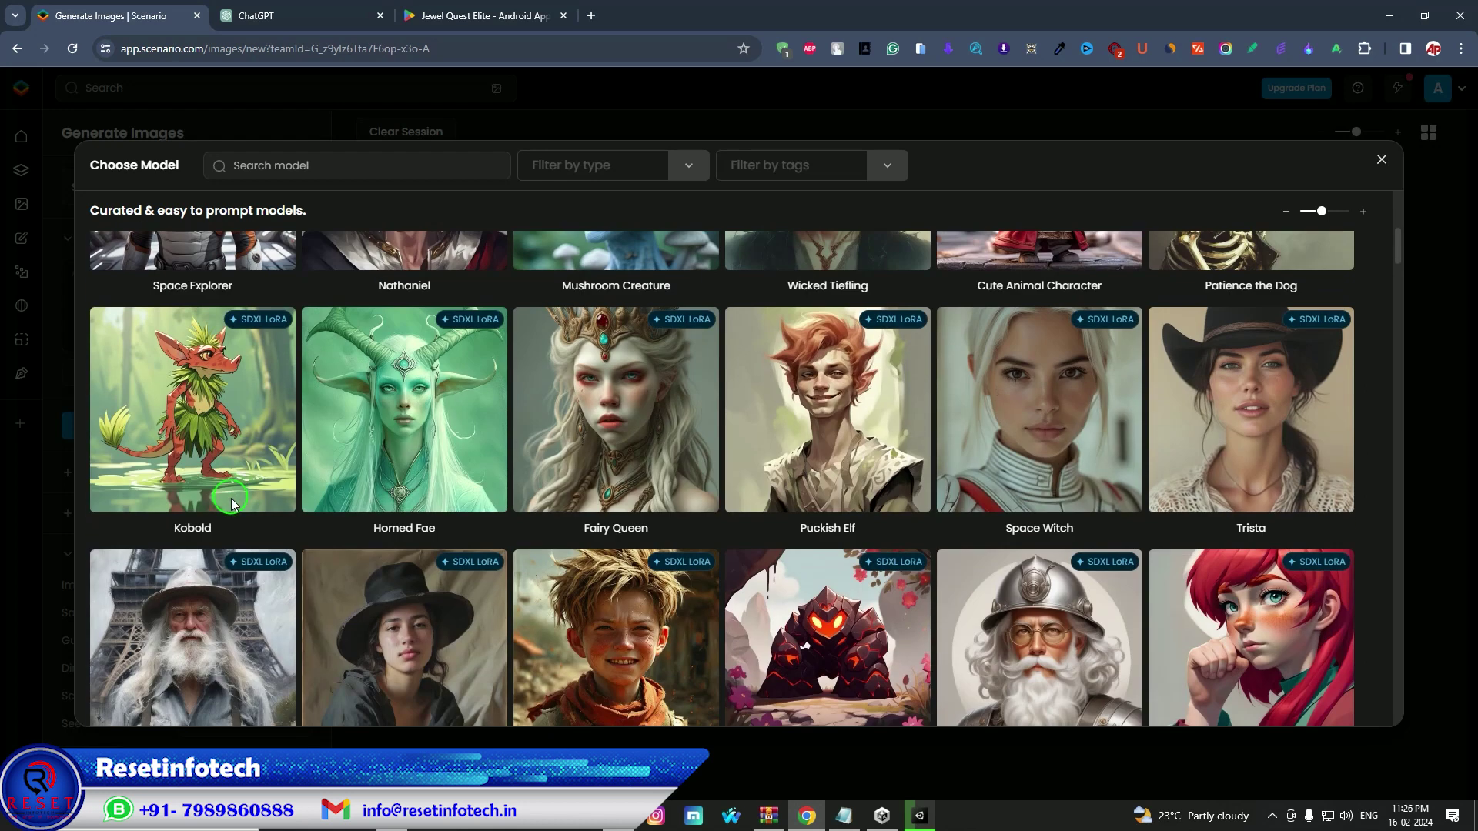
{"action": "scroll", "coordinate": [232, 505], "scroll_direction": "up", "scroll_amount": 4}
{"action": "scroll", "coordinate": [227, 502], "scroll_direction": "up", "scroll_amount": 2}
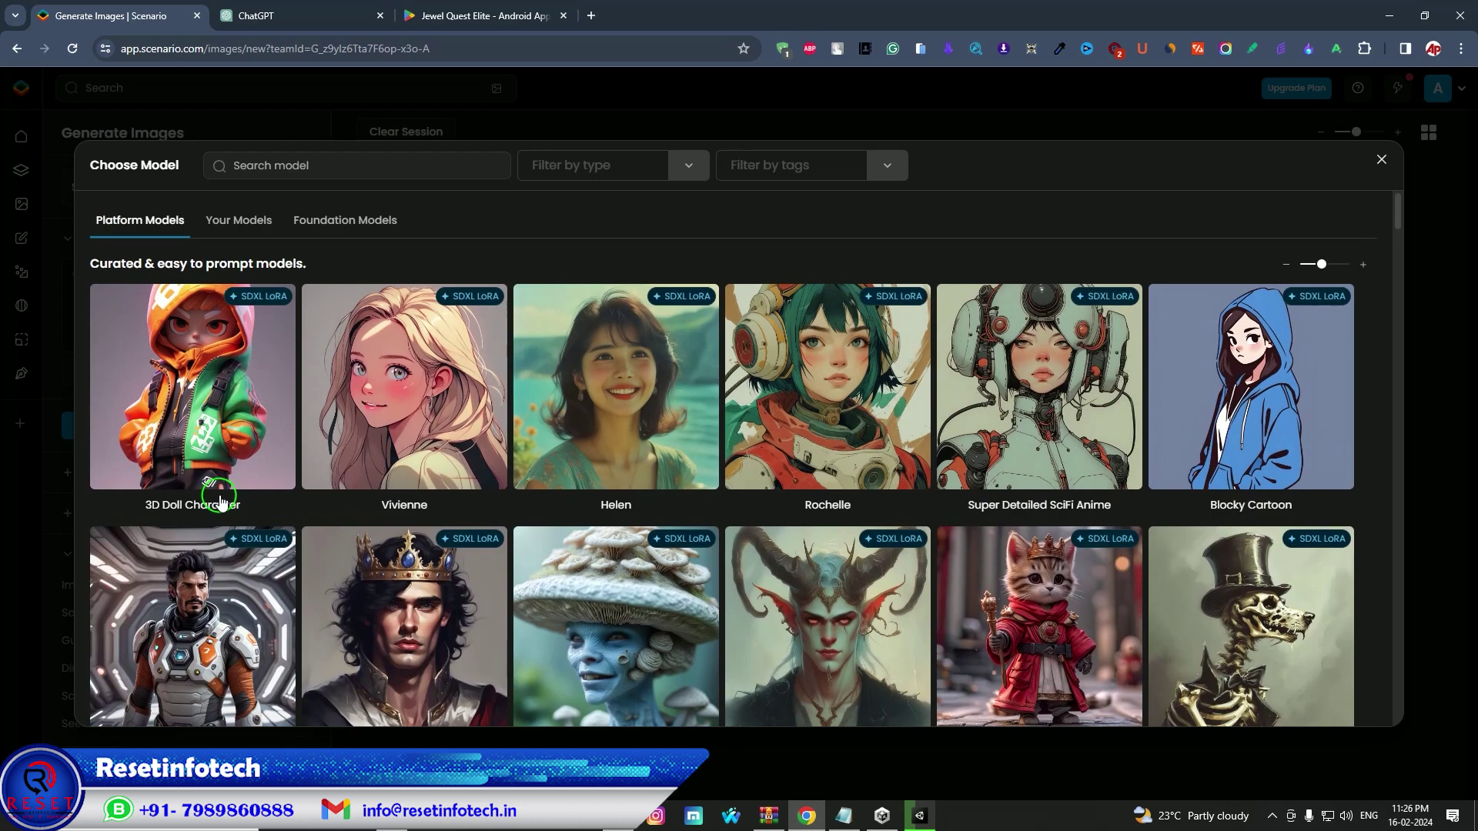
{"action": "left_click", "coordinate": [214, 422]}
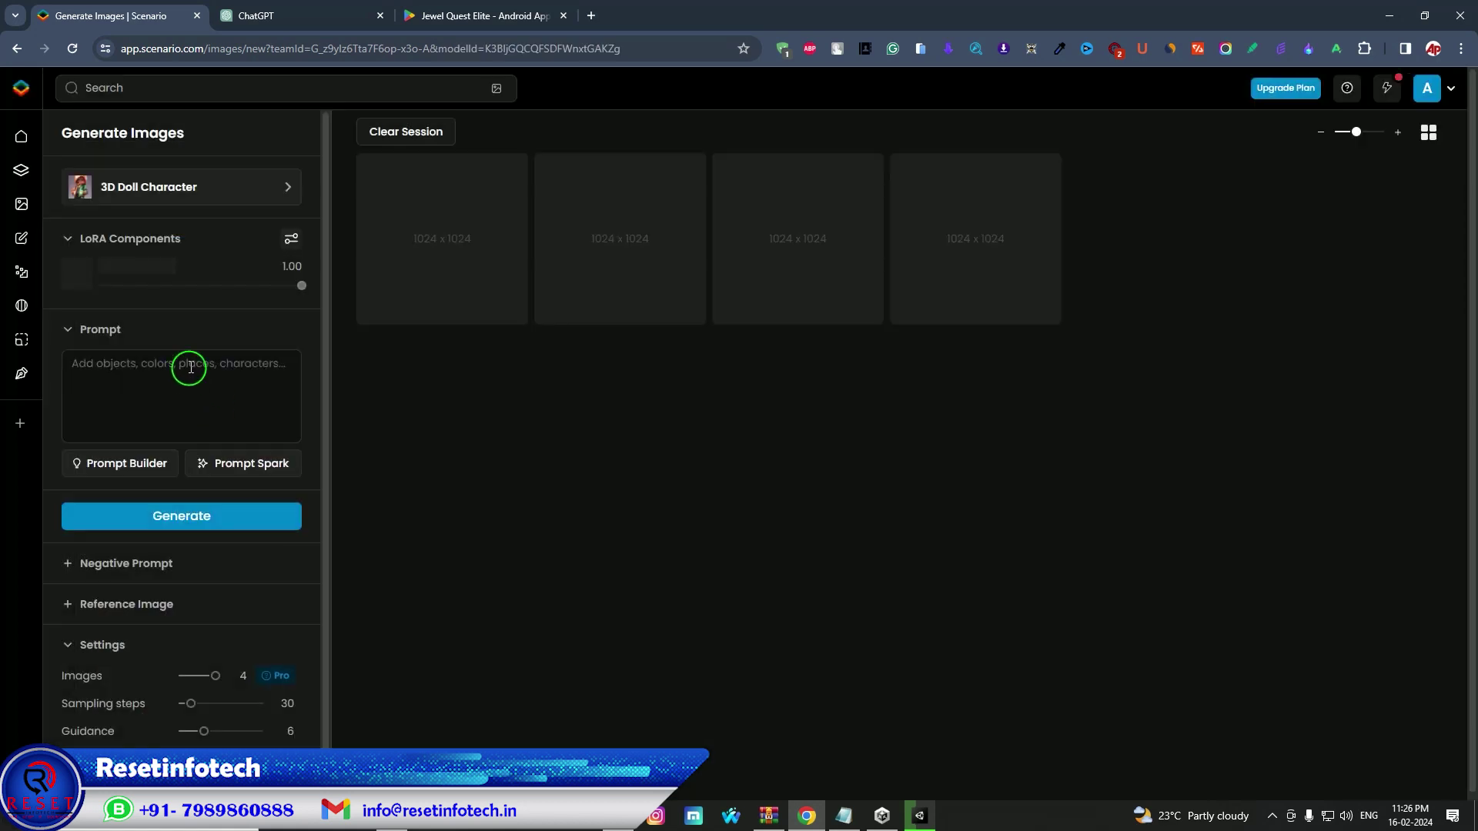
- Generate images from the prompt 'make the logo of the Jewel Quest Elite game', accepting Grammarly's article fix
{"action": "left_click", "coordinate": [189, 367]}
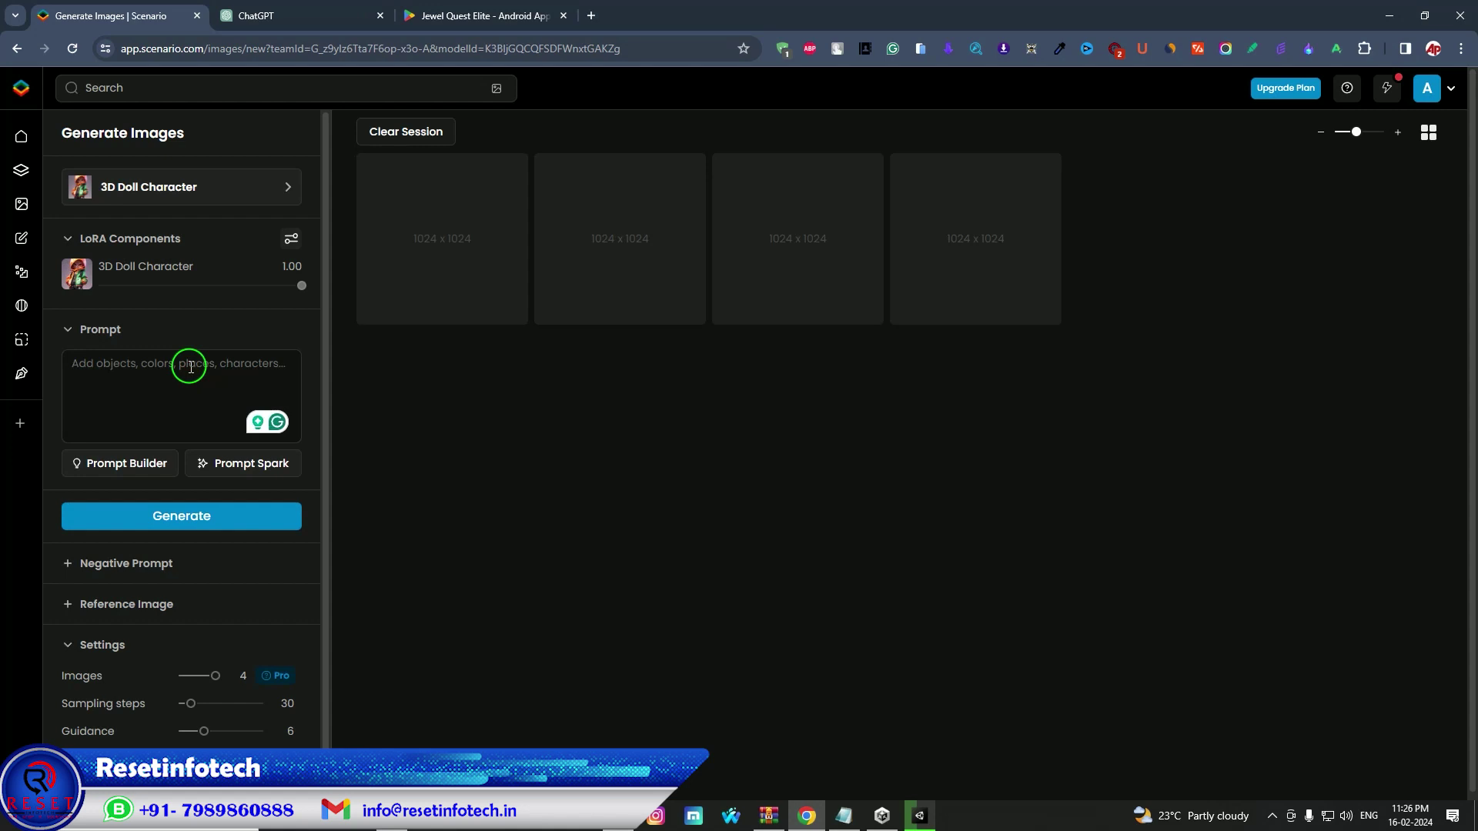
{"action": "type", "text": "mo"}
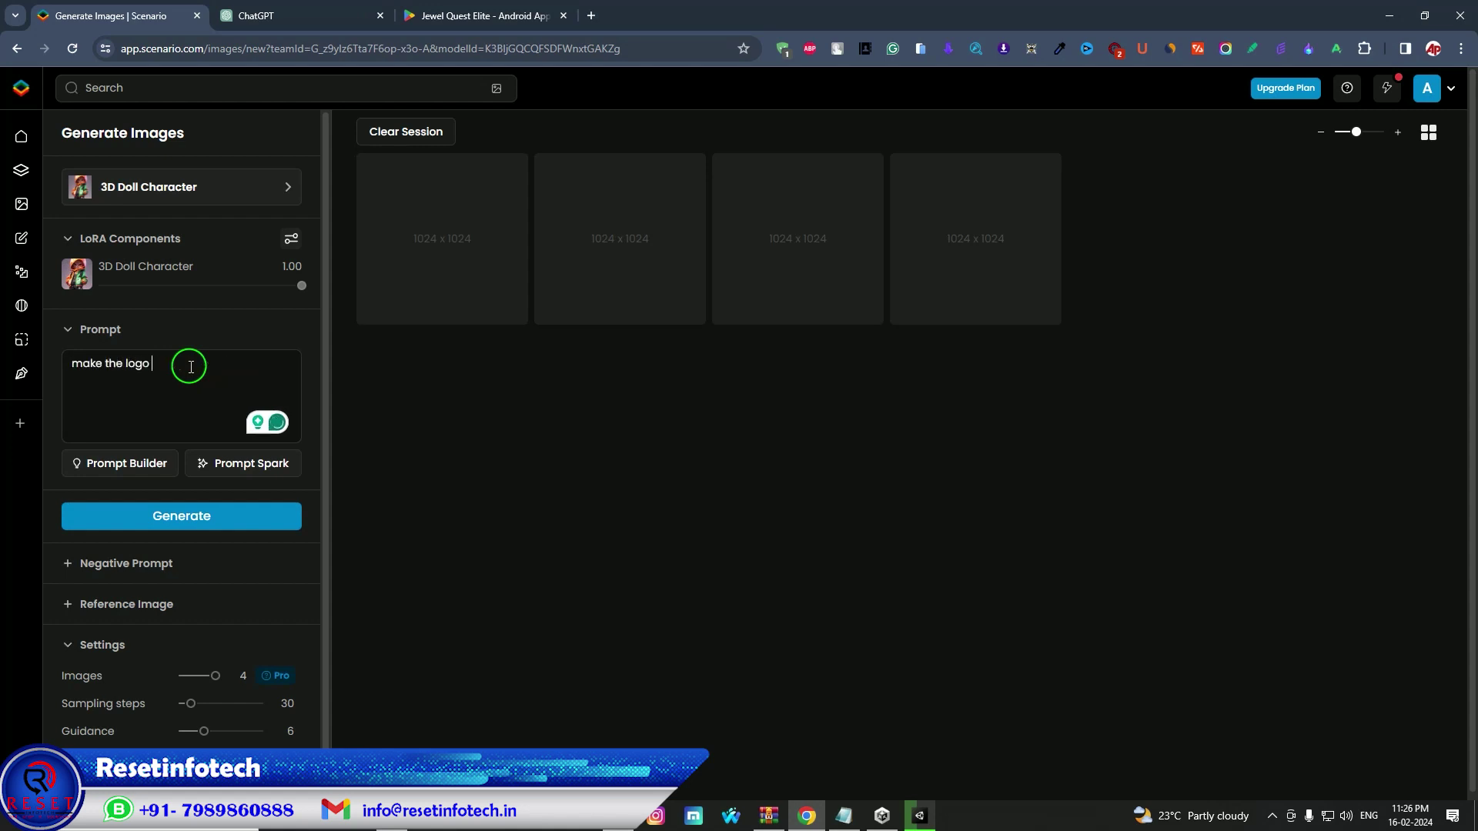
{"action": "type", "text": "Jewel Quest Elite"}
{"action": "left_click", "coordinate": [119, 604]}
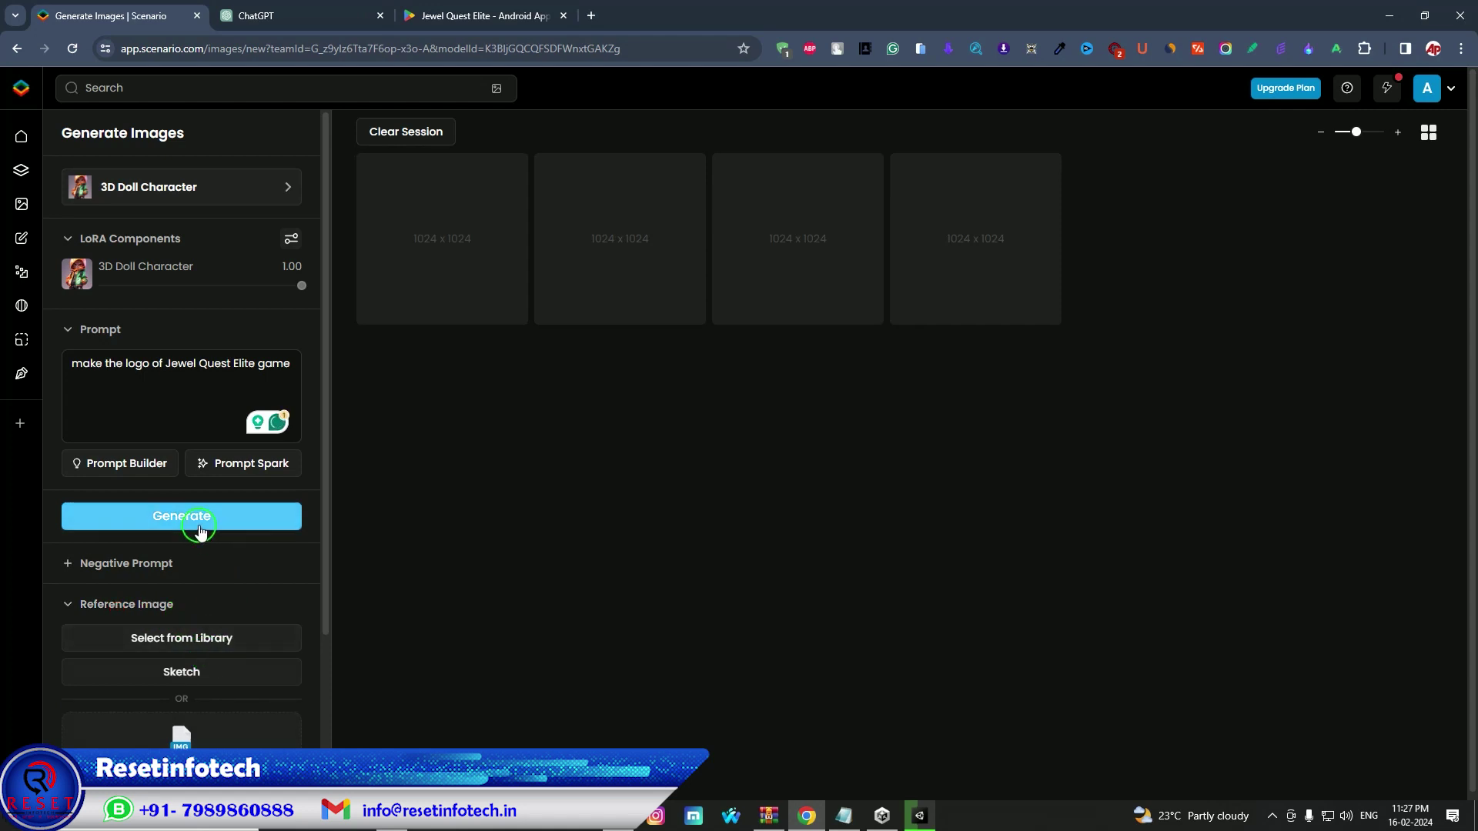
{"action": "left_click", "coordinate": [190, 362]}
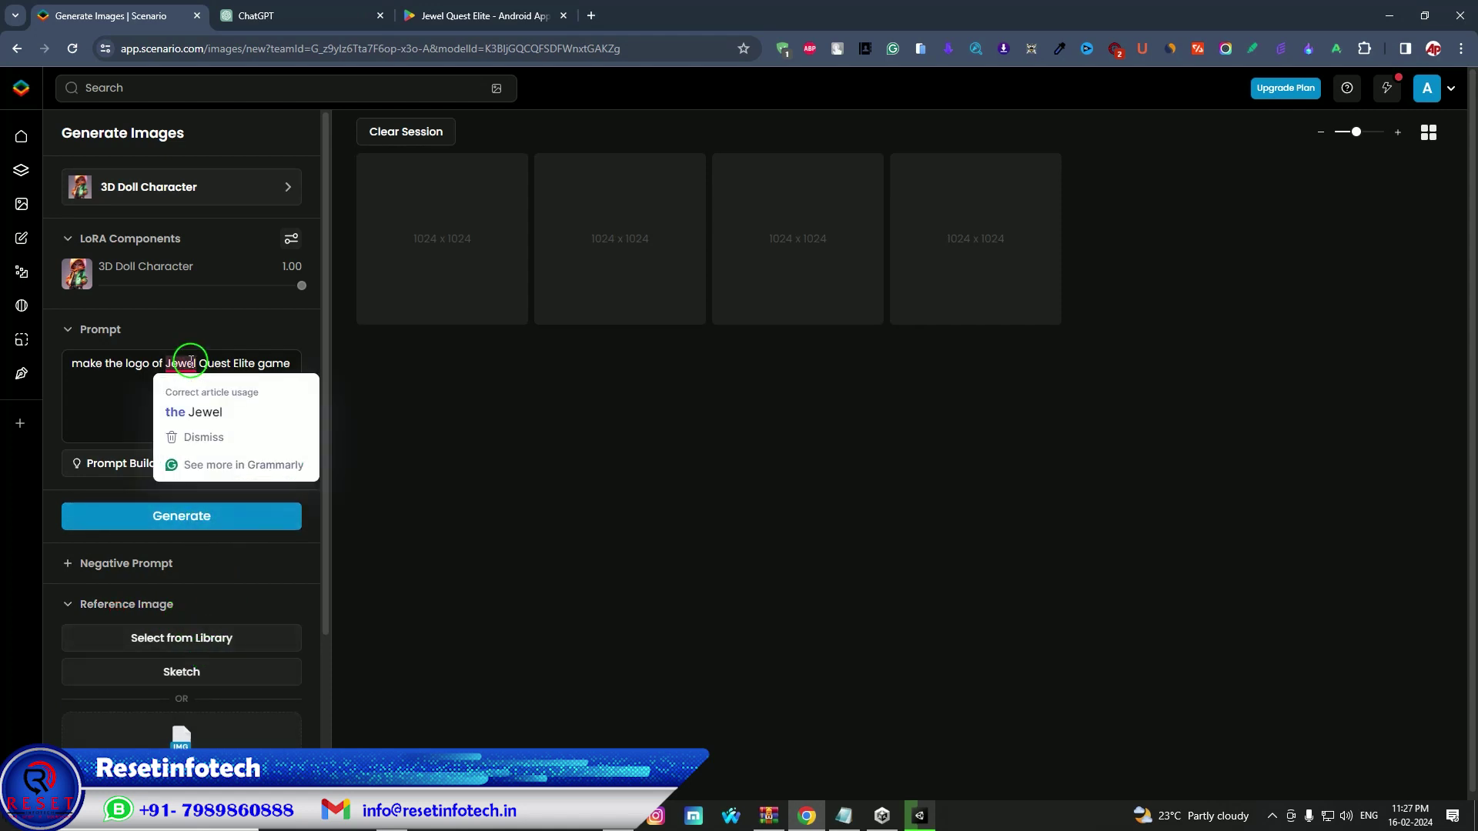
{"action": "left_click", "coordinate": [197, 410]}
{"action": "left_click", "coordinate": [174, 520]}
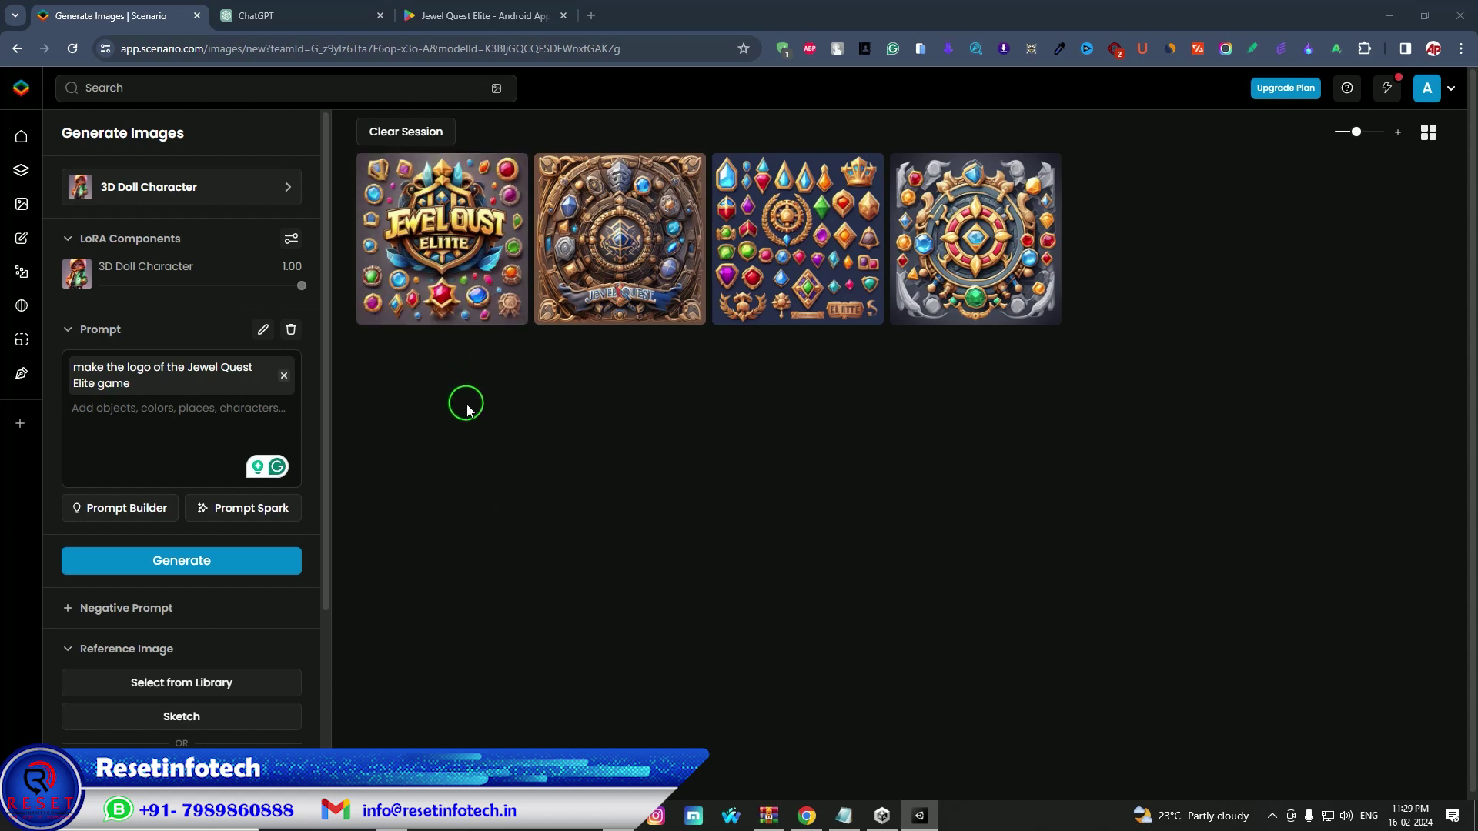
- After generation finishes, open the second logo, a bronze Jewel Quest emblem, at full size
{"action": "left_click", "coordinate": [613, 261]}
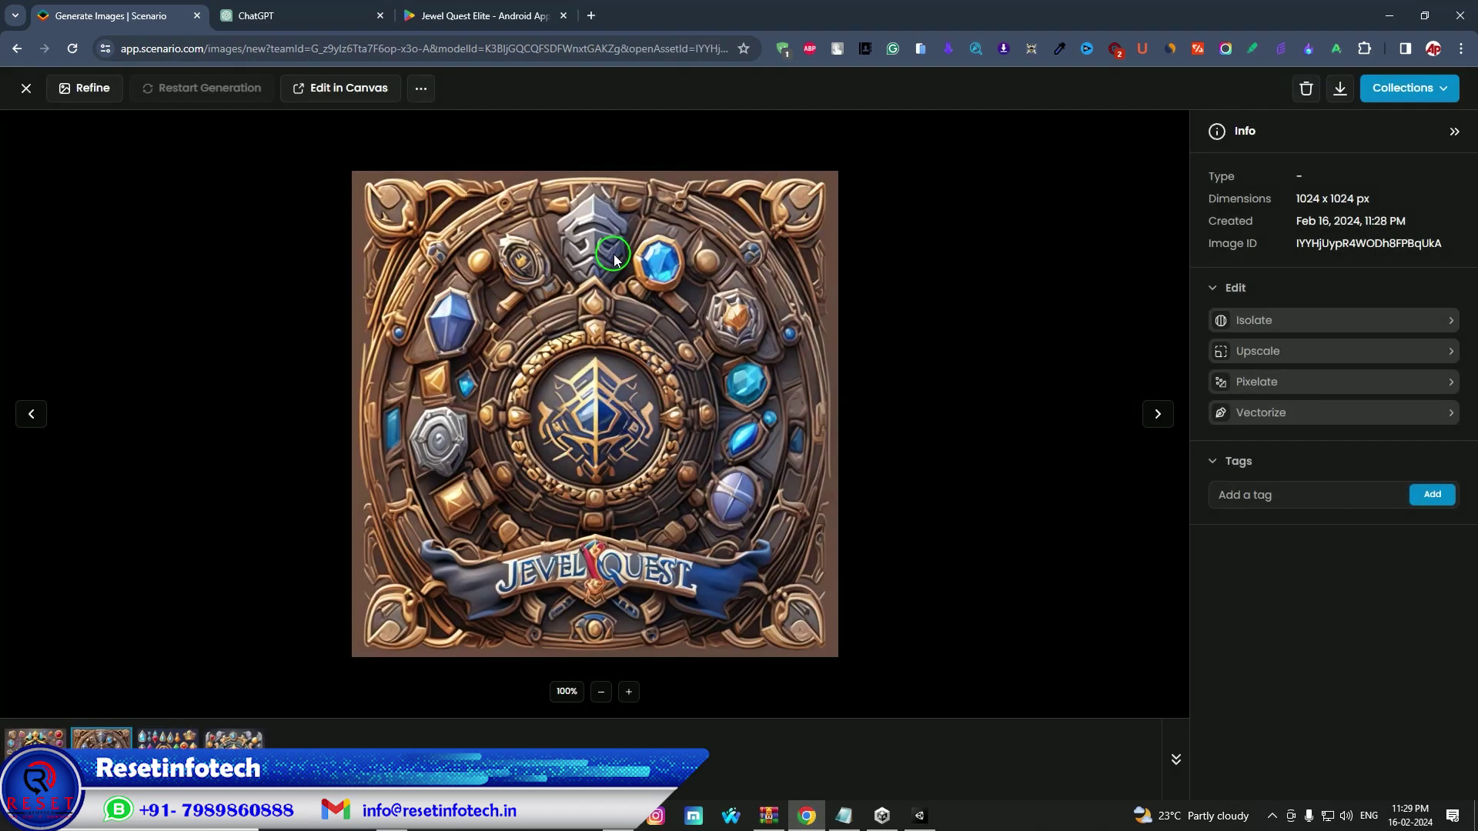
- Save the second generated logo as an image to the Desktop
{"action": "right_click", "coordinate": [599, 427]}
{"action": "left_click", "coordinate": [671, 468]}
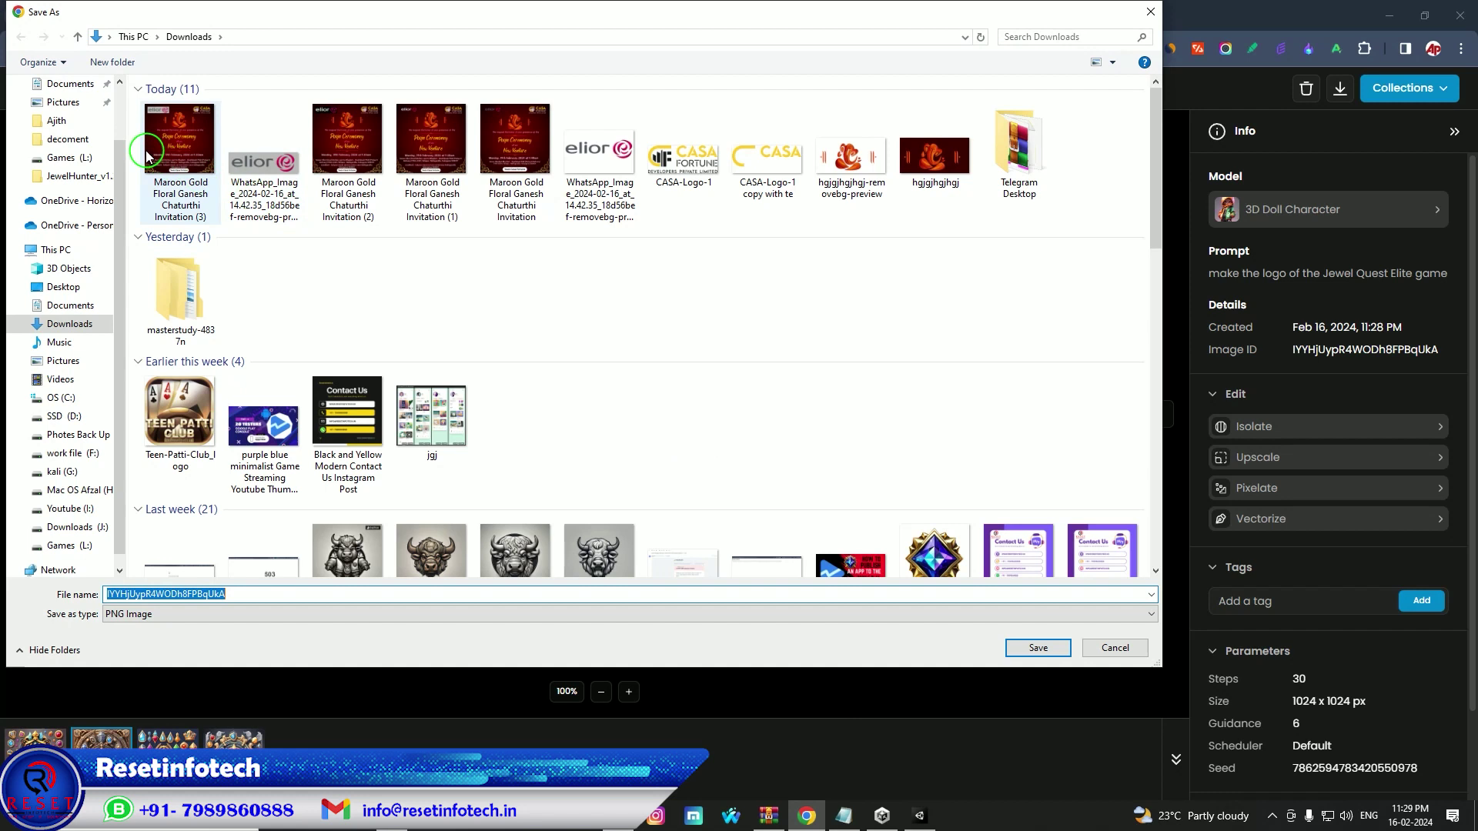
{"action": "scroll", "coordinate": [95, 168], "scroll_direction": "up", "scroll_amount": 2}
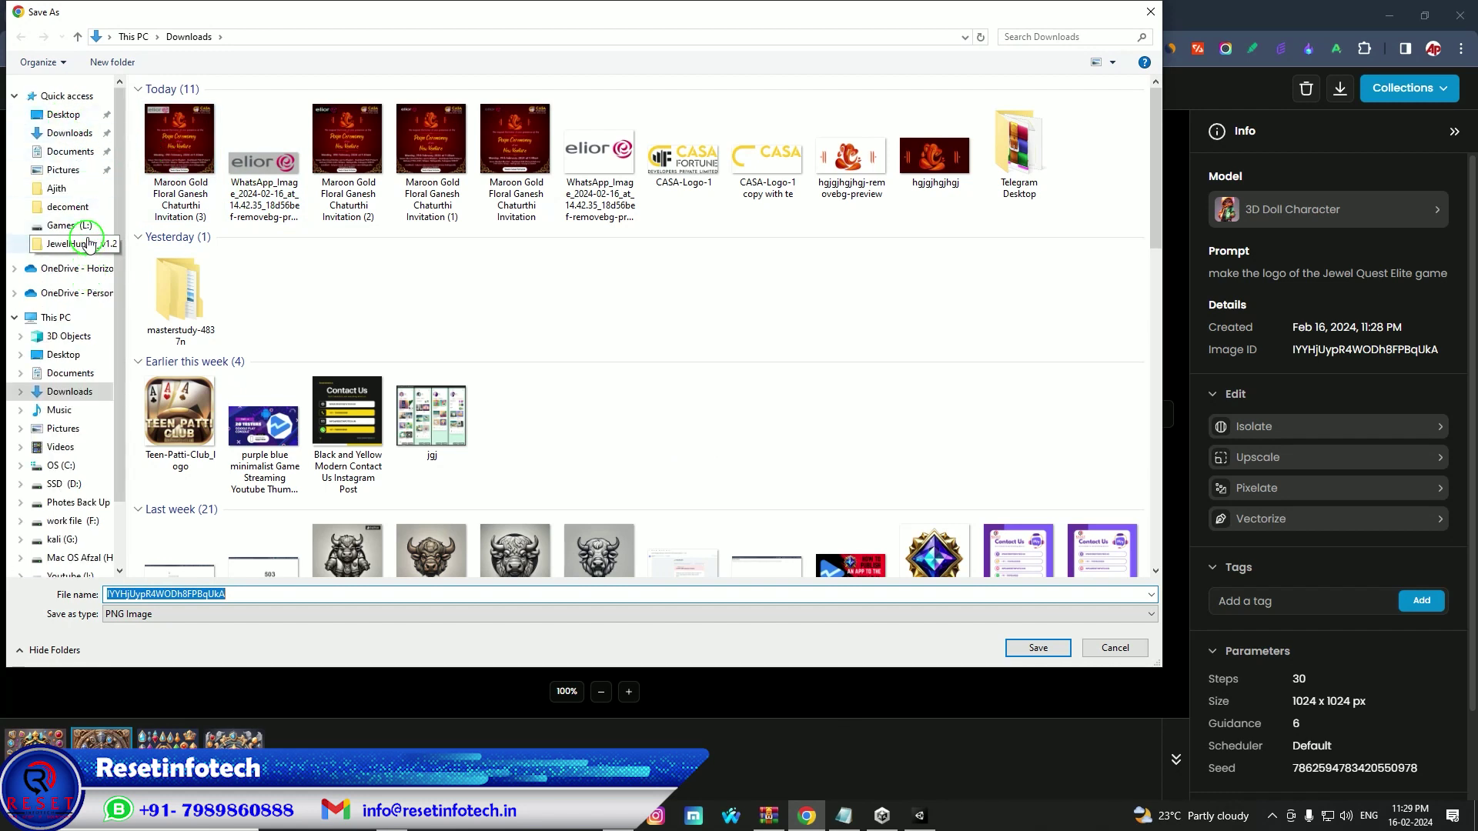
{"action": "left_click", "coordinate": [60, 120]}
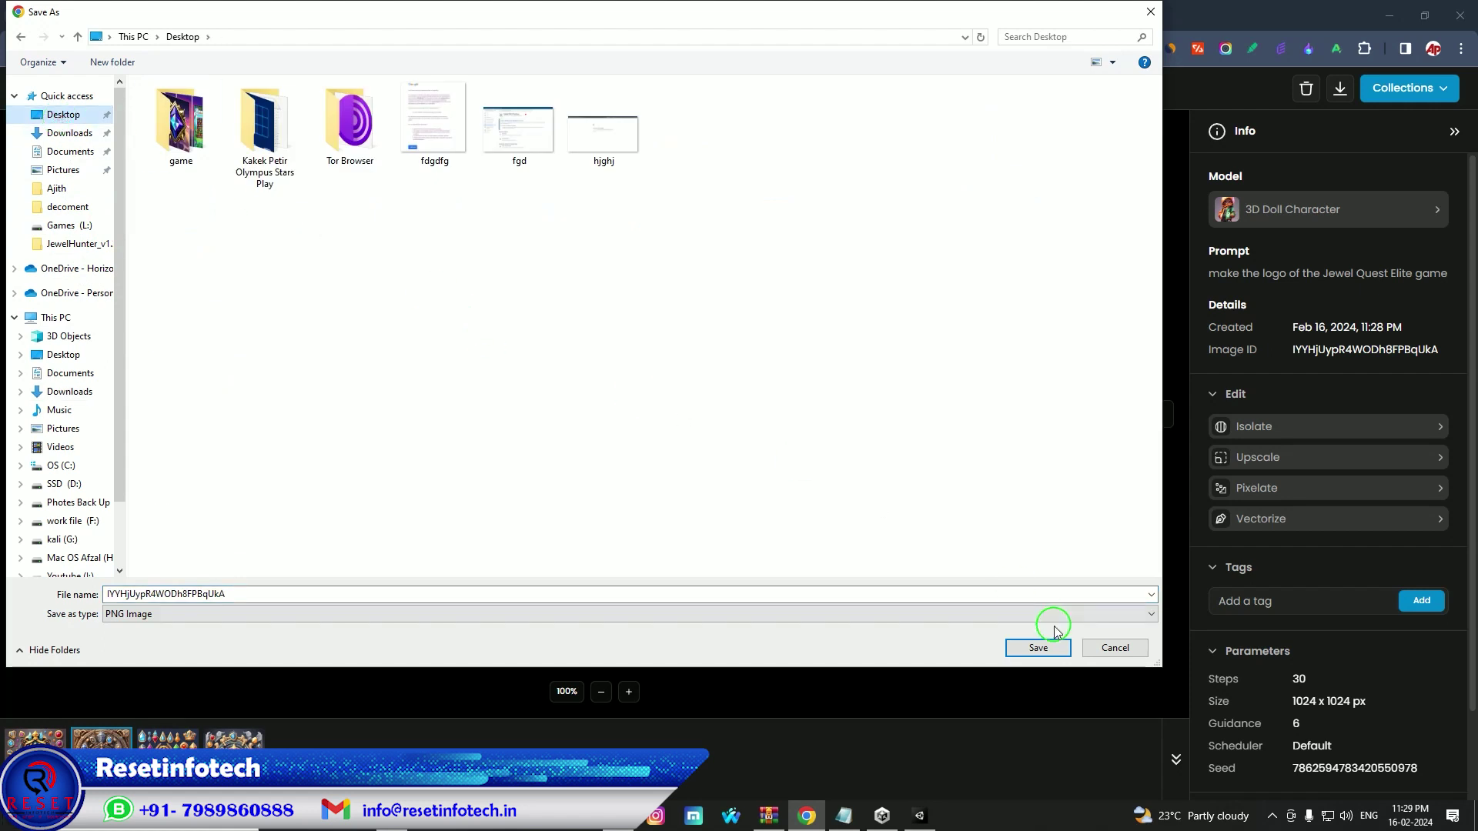
{"action": "left_click", "coordinate": [1042, 644]}
- Save the first logo with Elite lettering to the Desktop too, then close the image viewer
{"action": "left_click", "coordinate": [35, 741]}
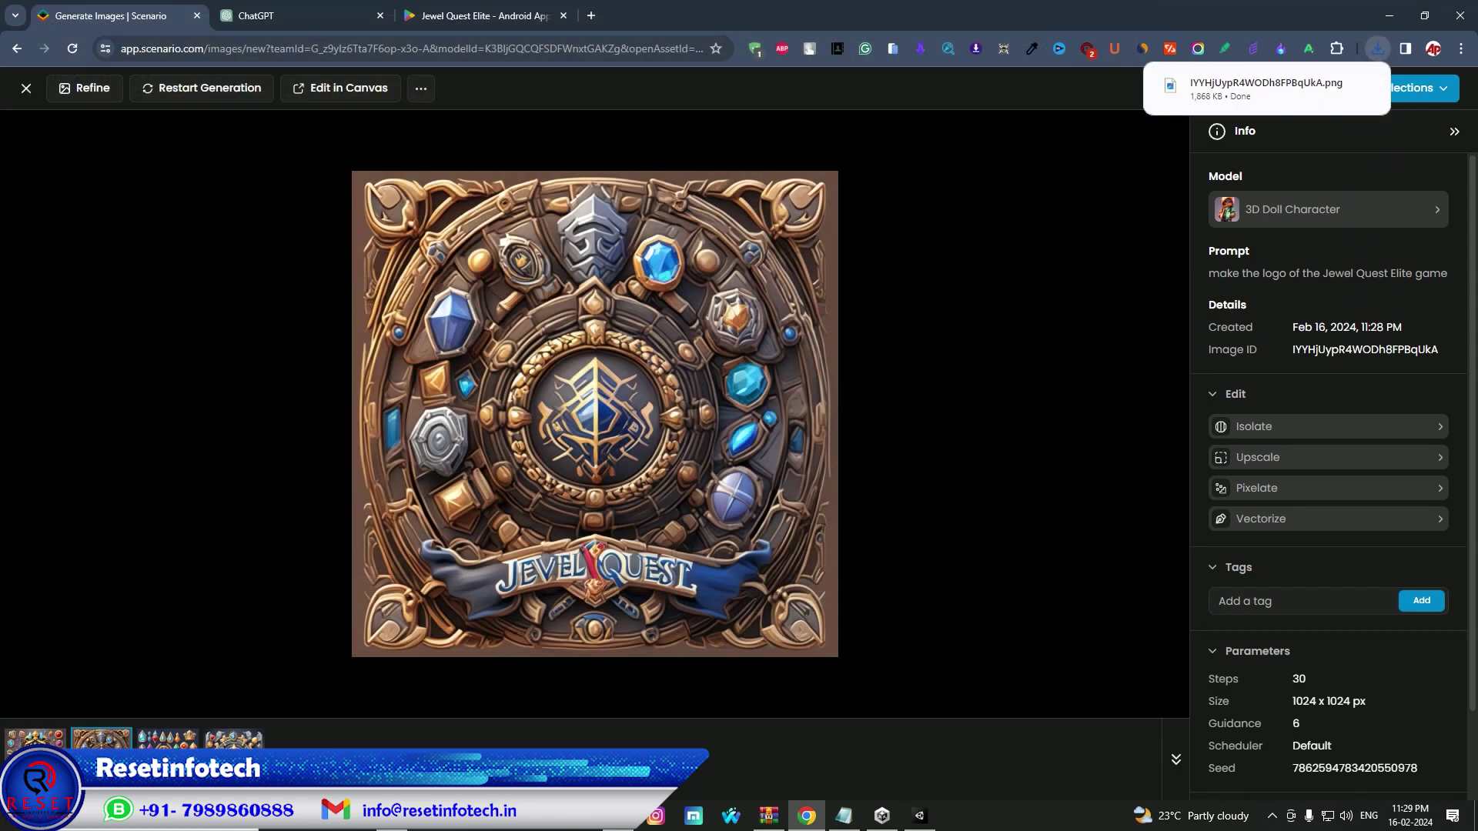
{"action": "right_click", "coordinate": [618, 408]}
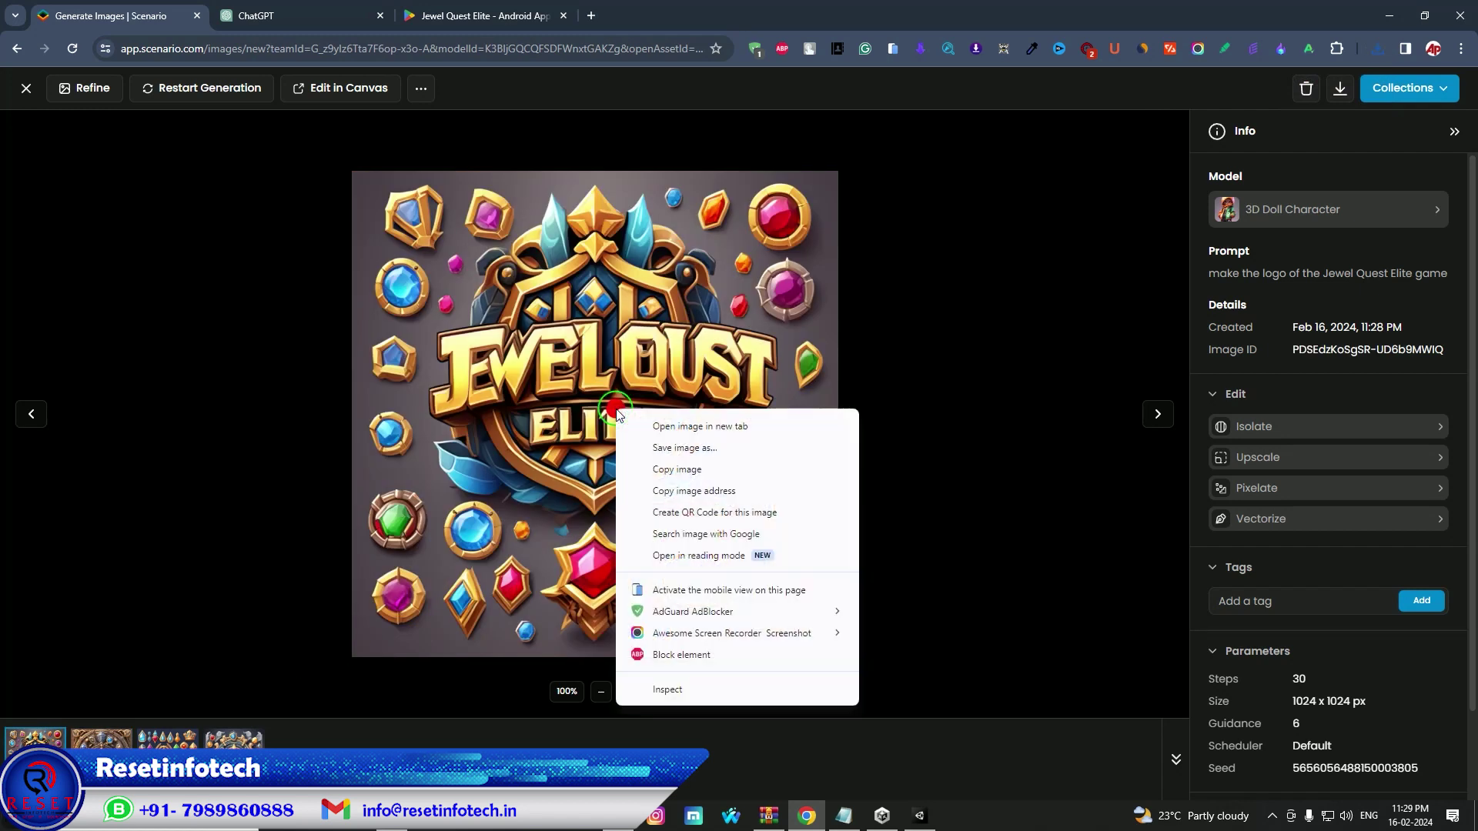
{"action": "left_click", "coordinate": [664, 449]}
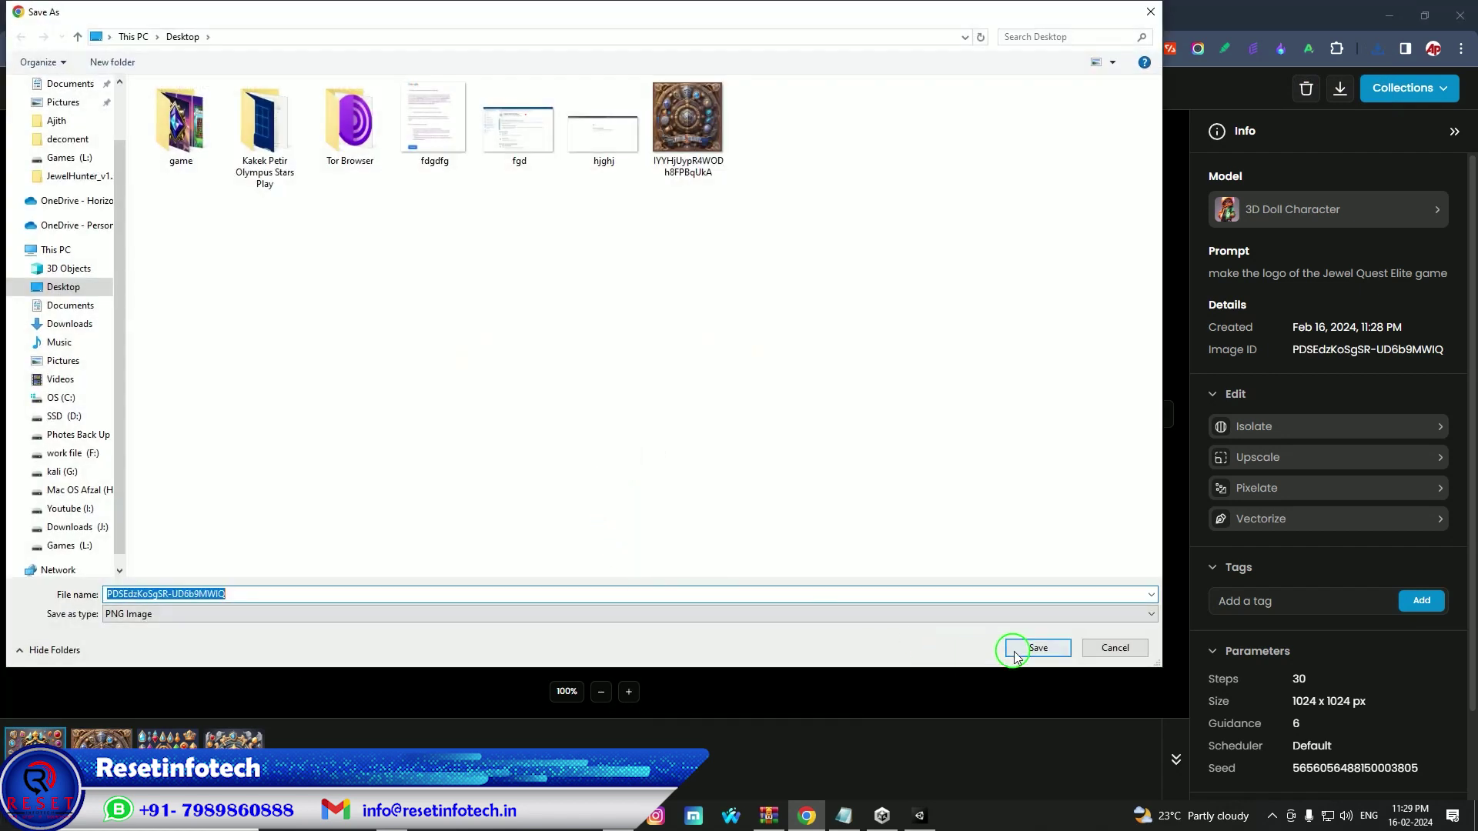
{"action": "left_click", "coordinate": [1014, 651]}
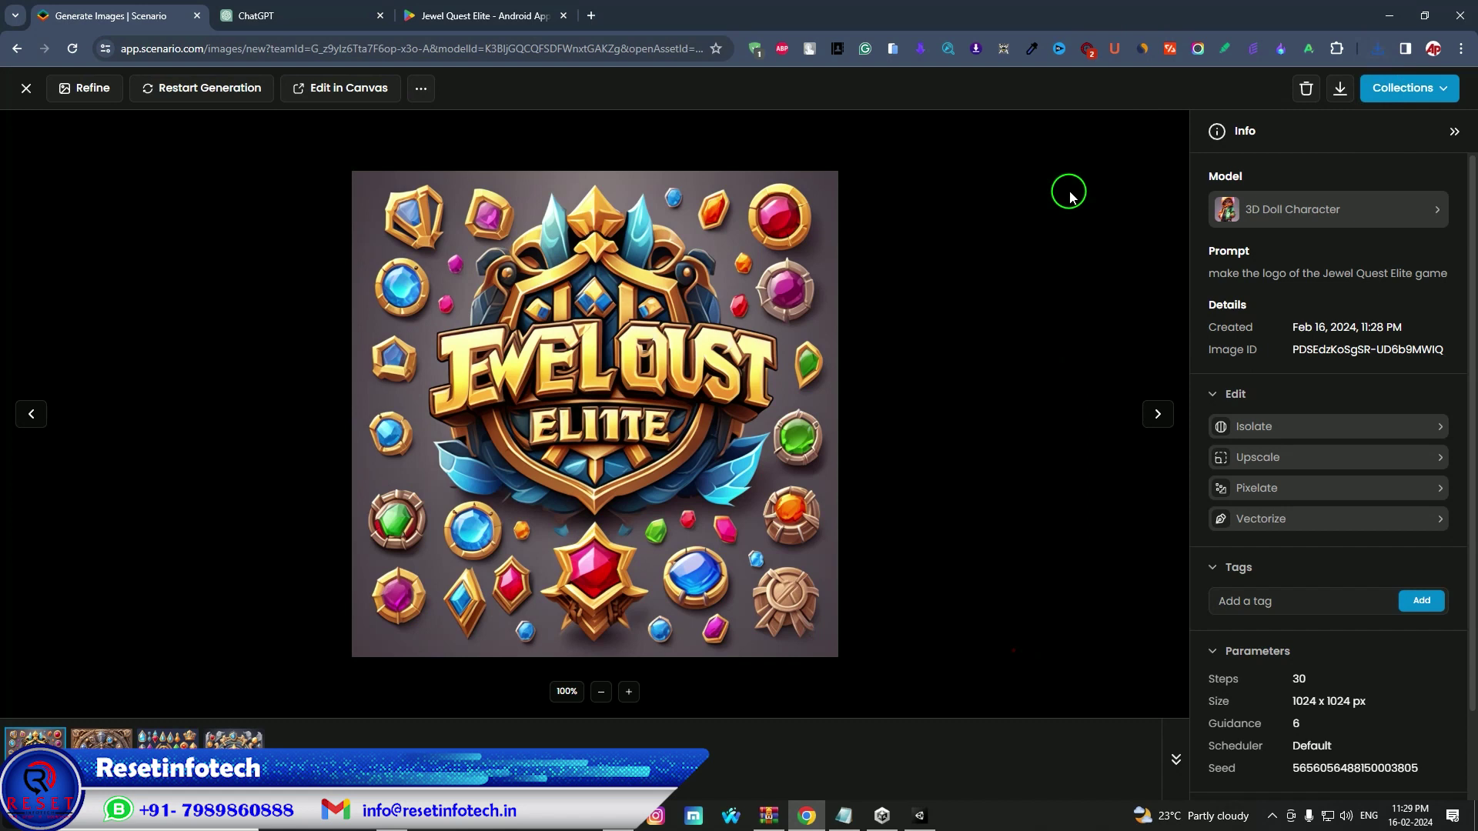
{"action": "left_click", "coordinate": [26, 88]}
{"action": "left_click", "coordinate": [1390, 15]}
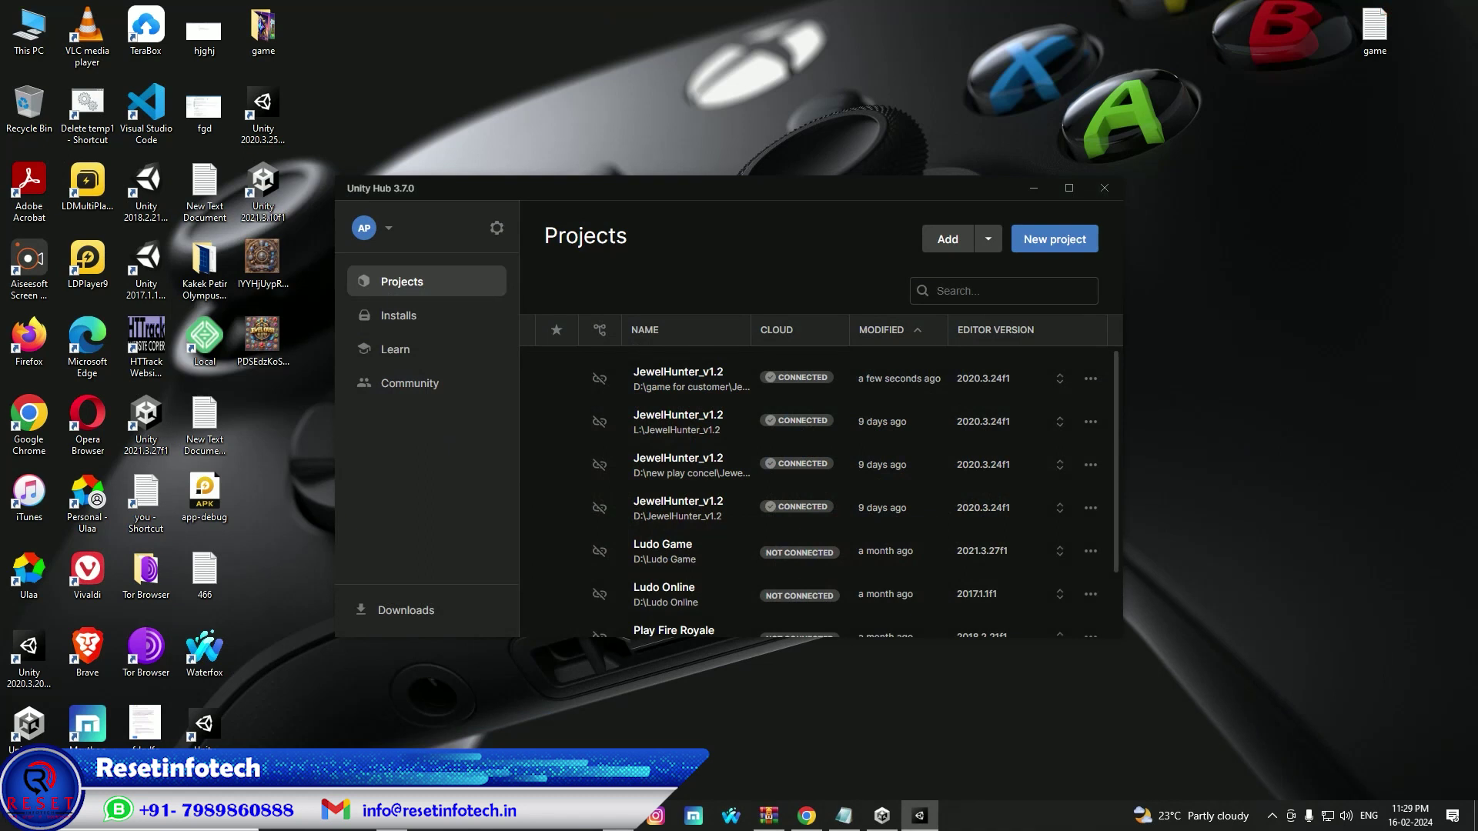
{"action": "left_click", "coordinate": [1273, 816]}
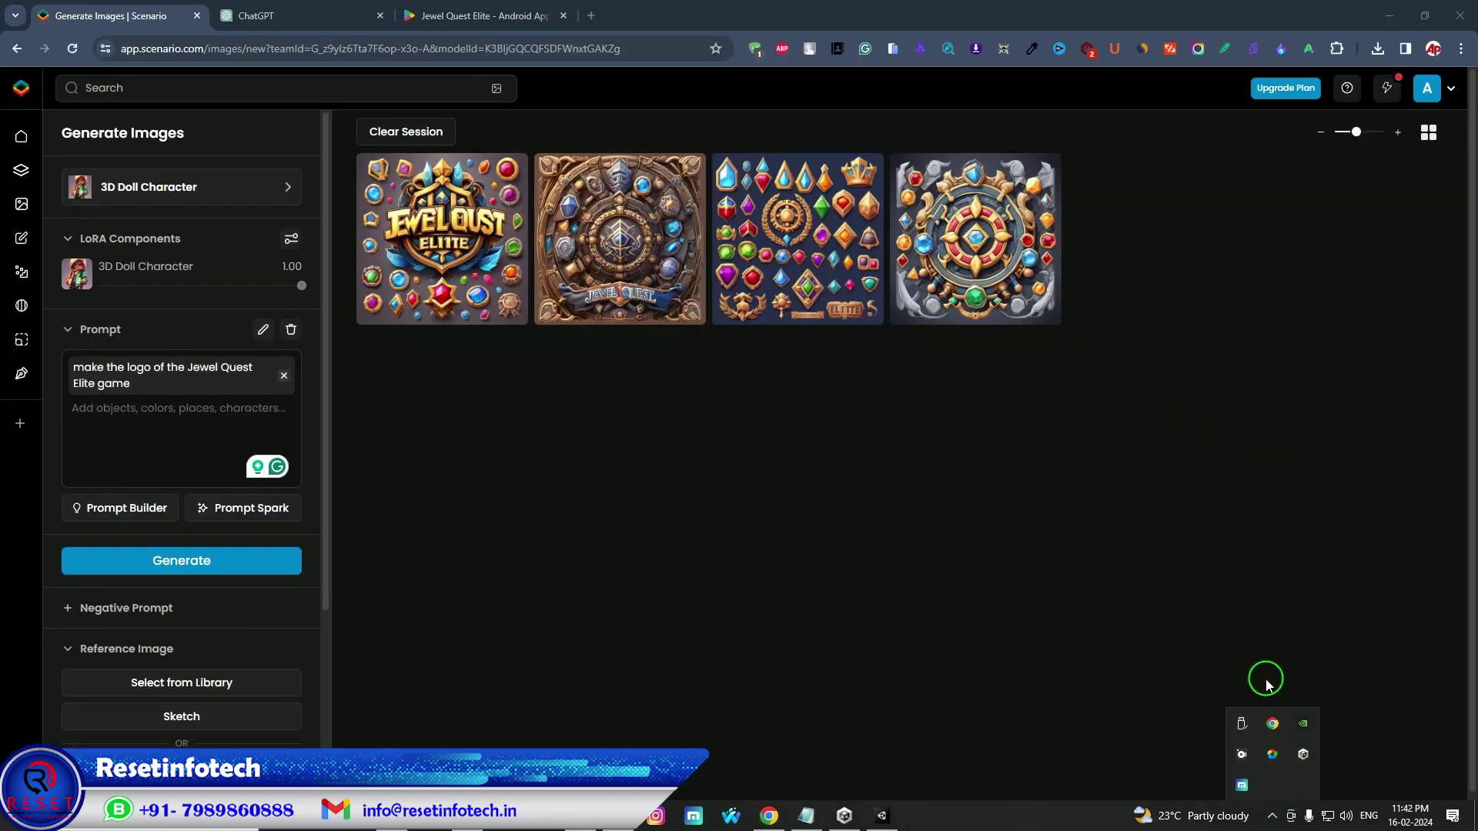
{"action": "left_click", "coordinate": [1095, 809]}
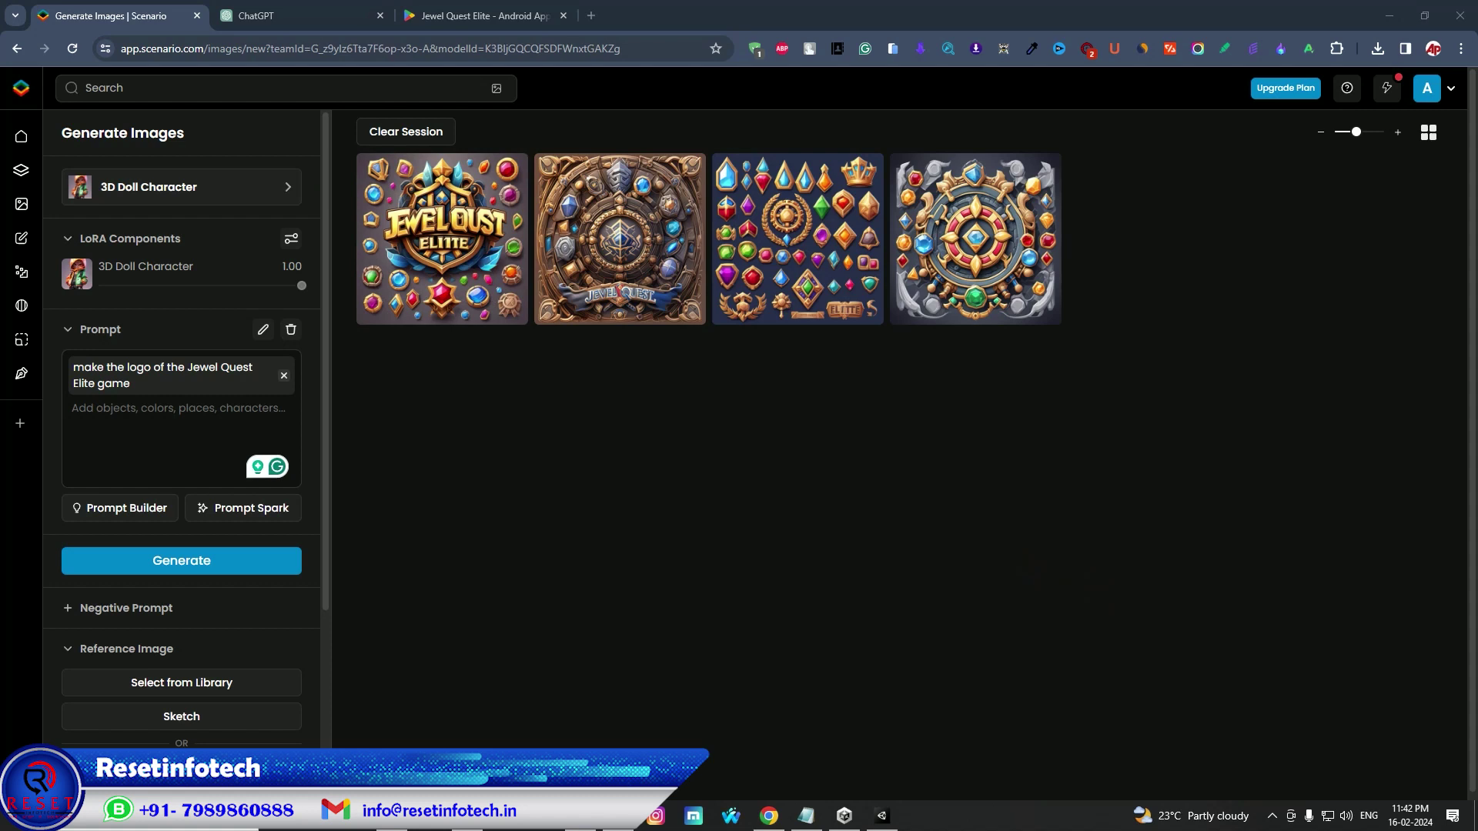
{"action": "left_click", "coordinate": [882, 820]}
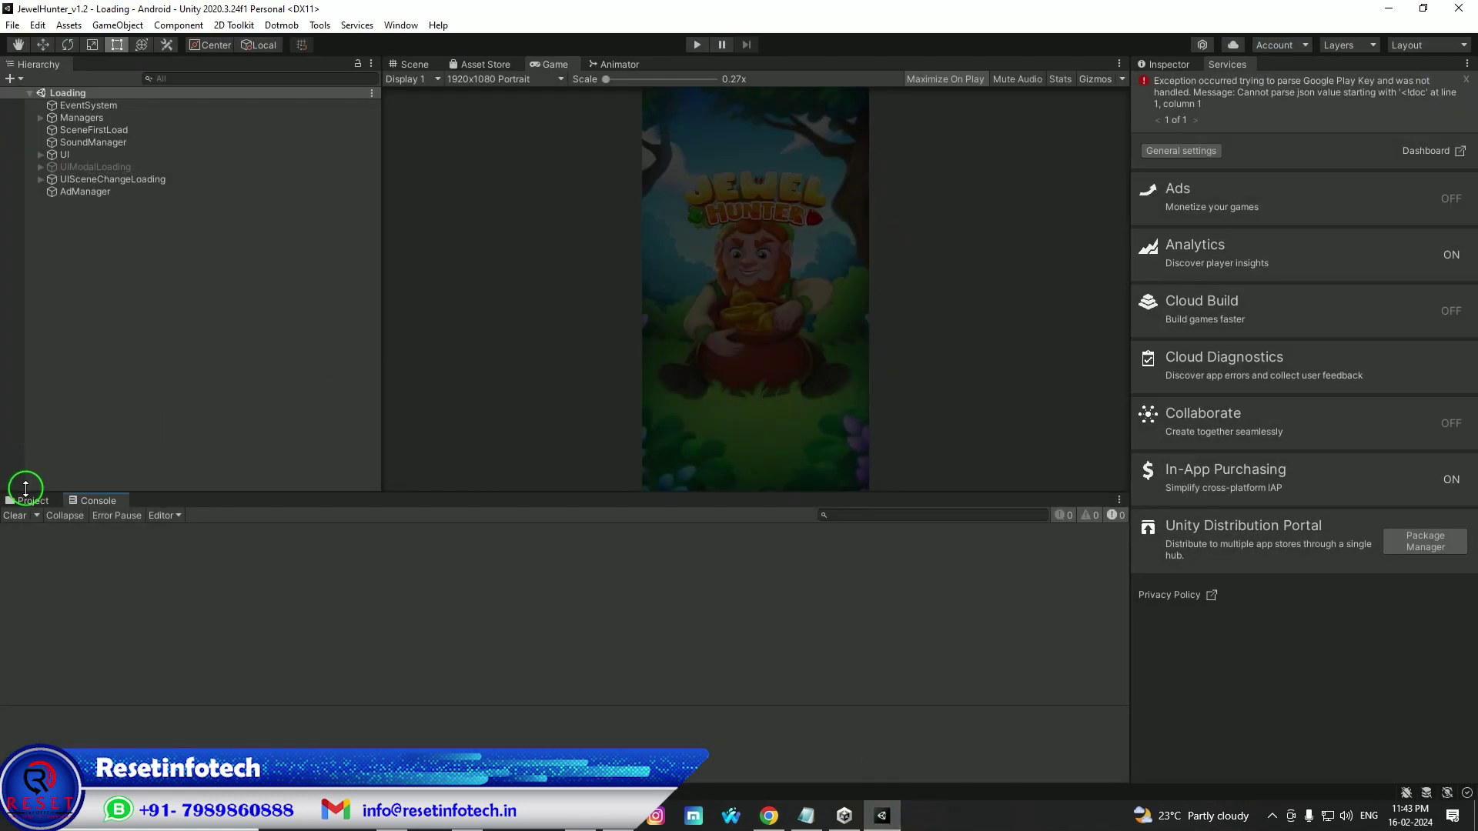
- Show the Assets folder in the Project tab, glance at Build Settings, then enter Play mode
{"action": "left_click", "coordinate": [31, 505]}
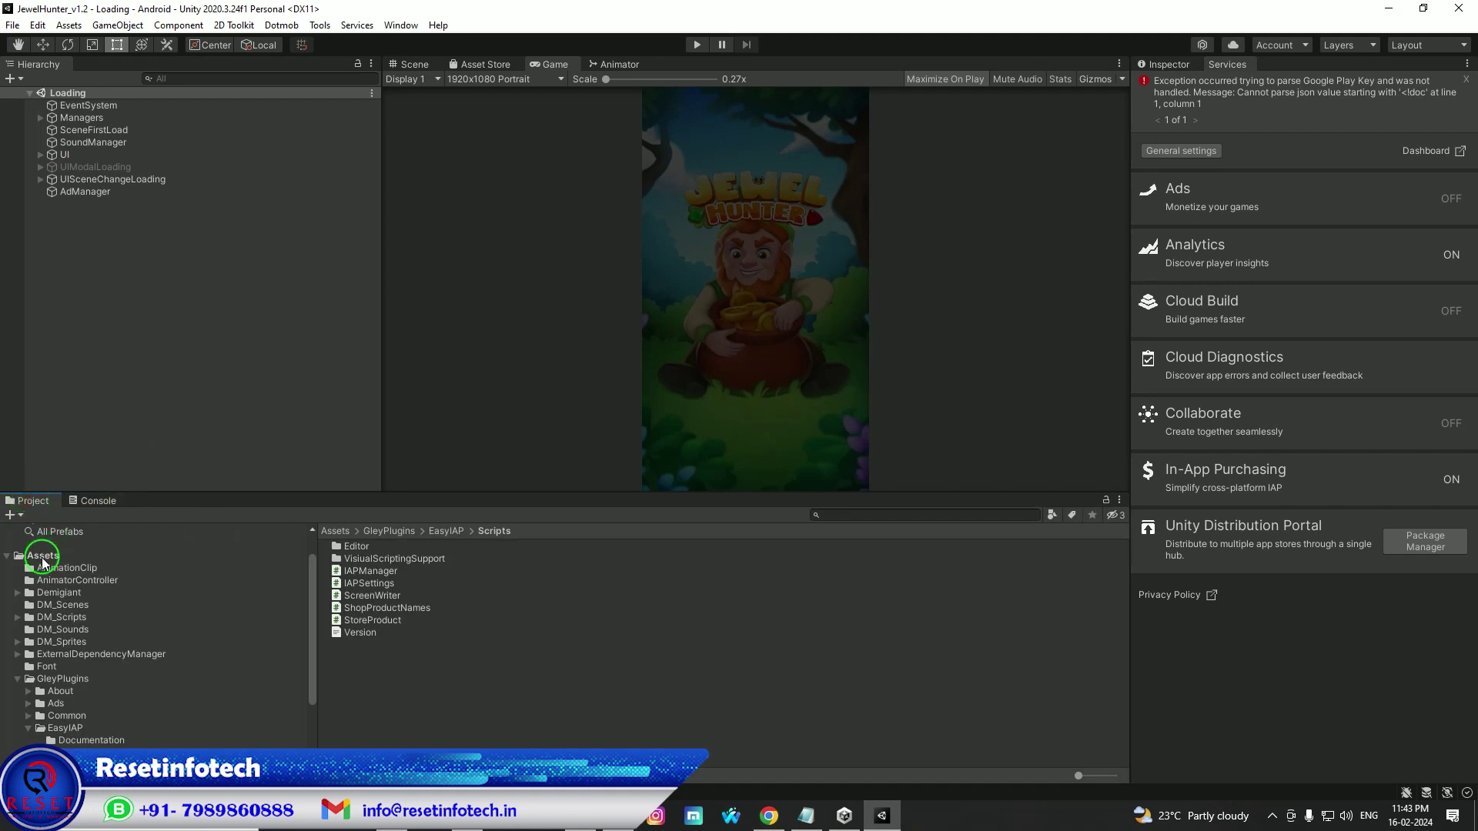
{"action": "left_click", "coordinate": [42, 559]}
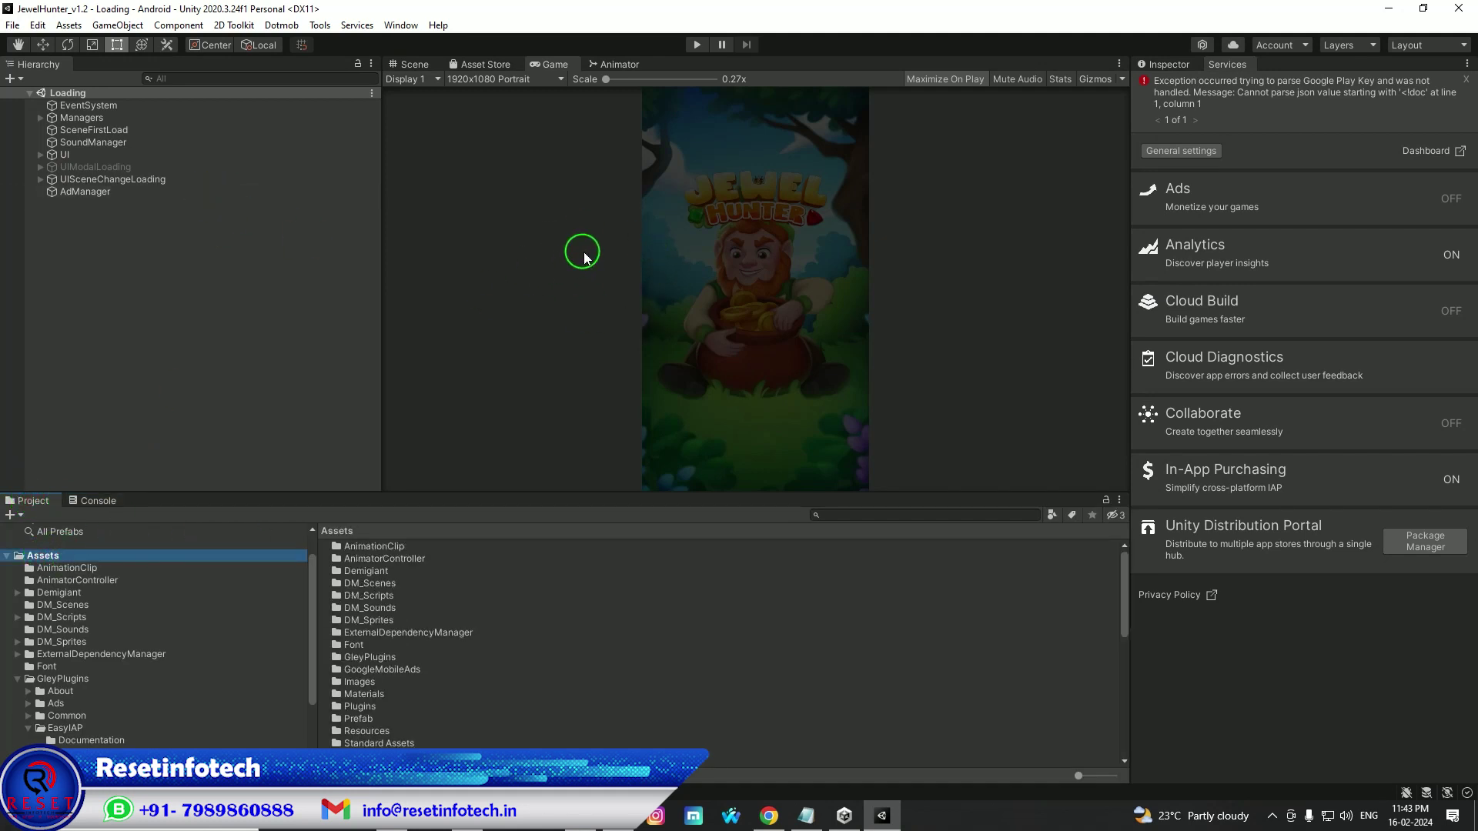
{"action": "left_click", "coordinate": [15, 25]}
{"action": "left_click", "coordinate": [57, 211]}
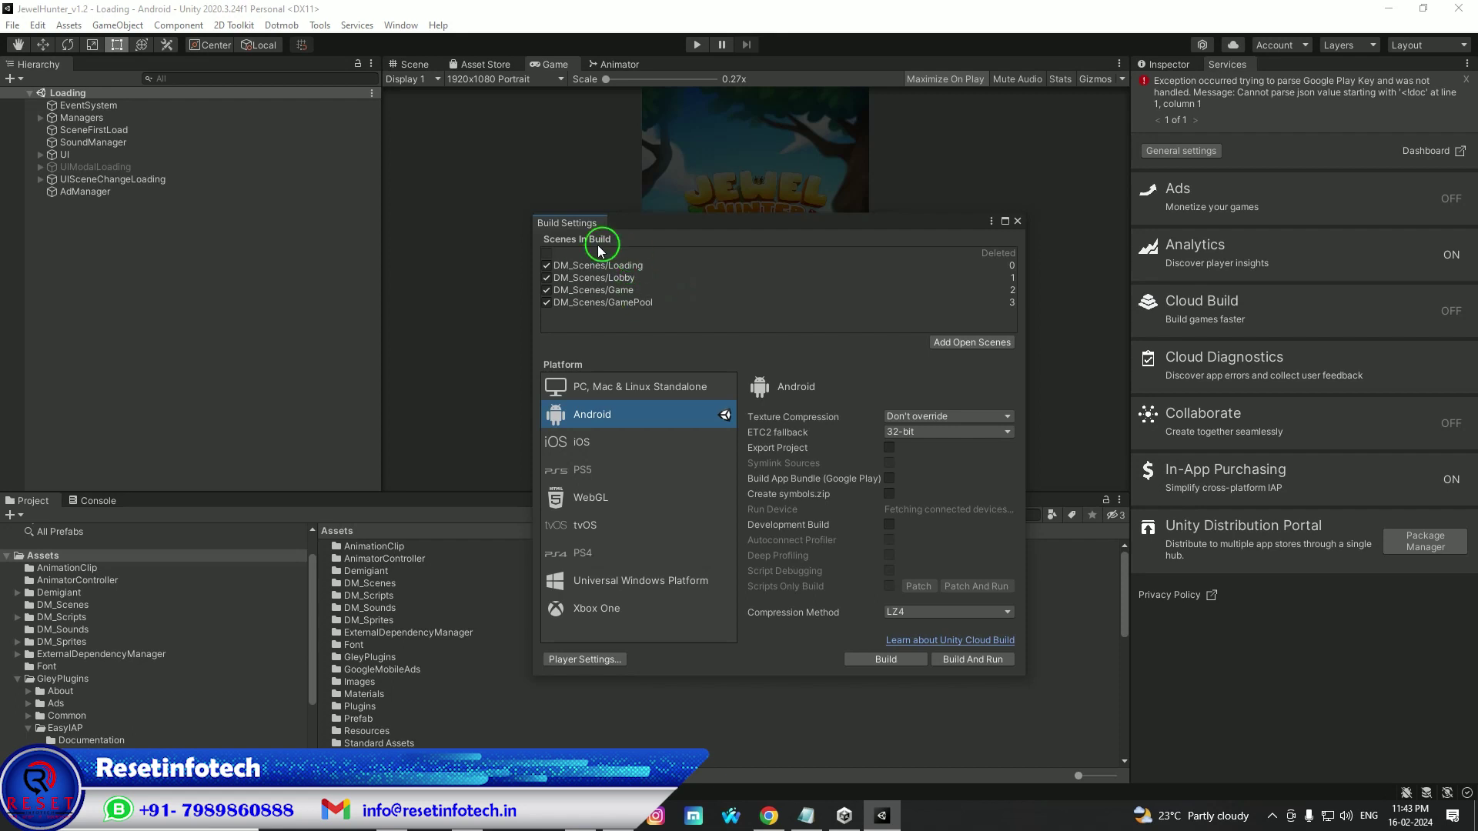
{"action": "left_click", "coordinate": [1018, 222]}
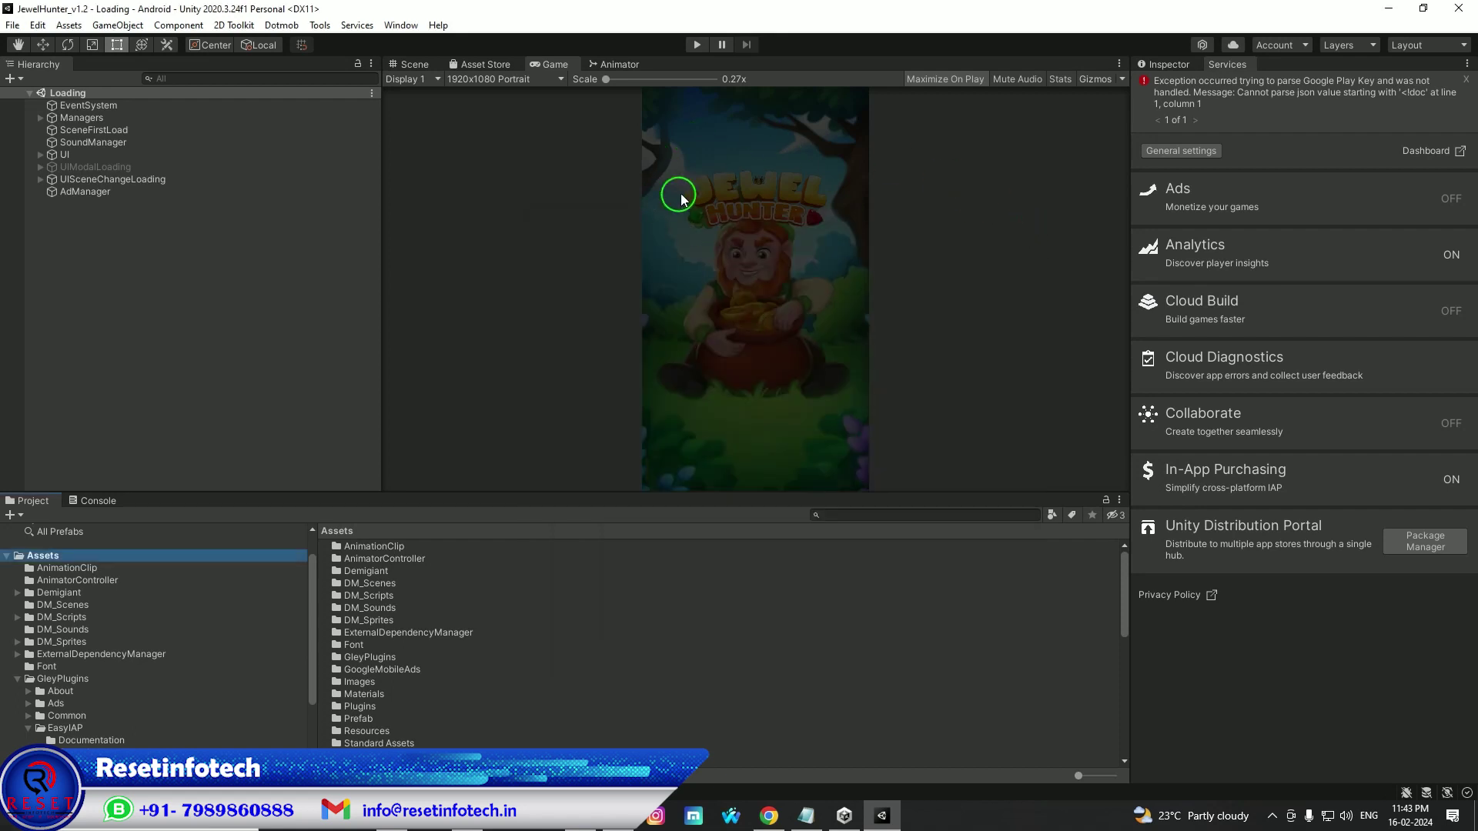
{"action": "left_click", "coordinate": [697, 45]}
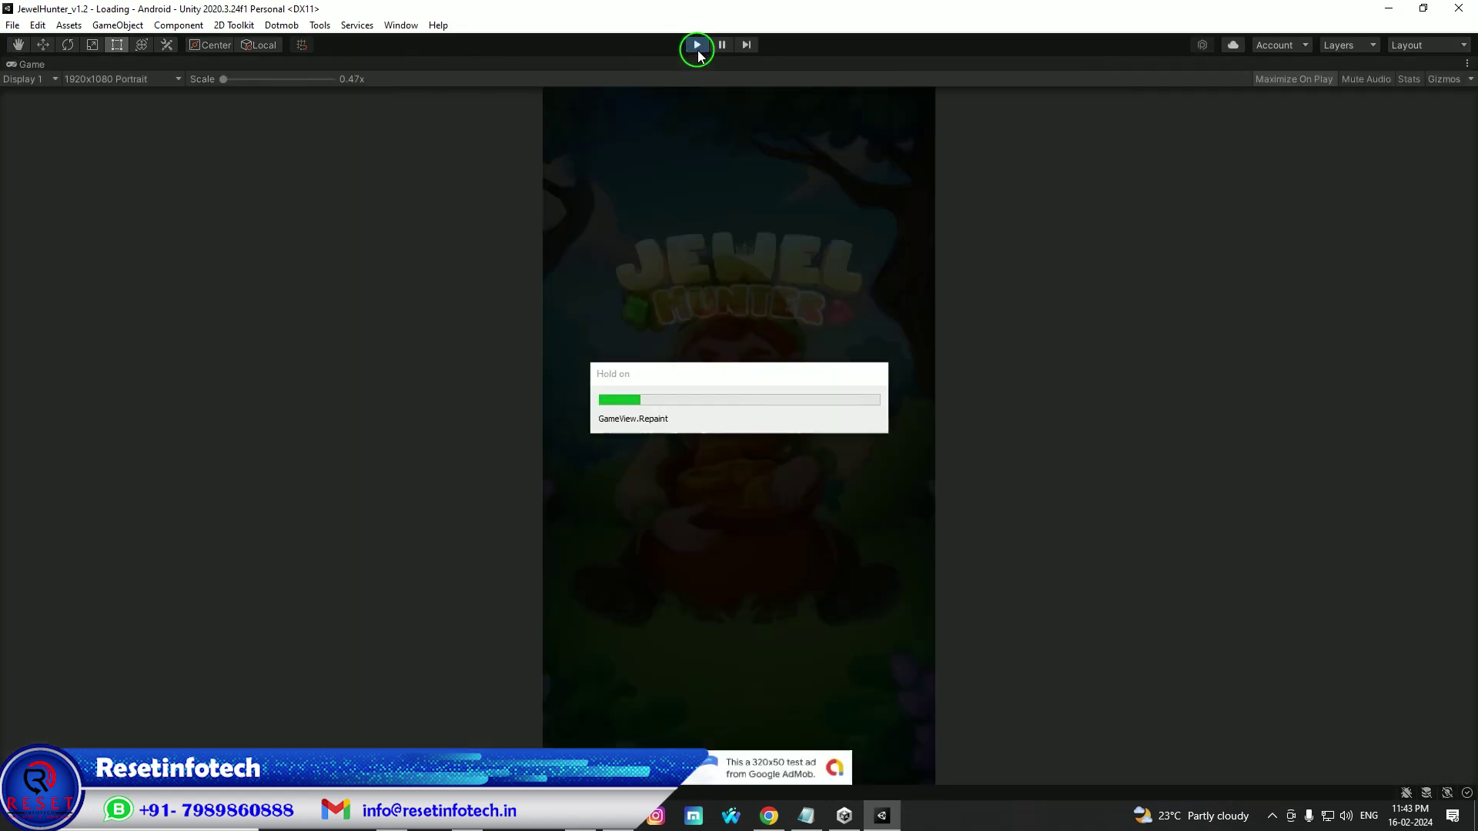
- Use the free spin, close the prize wheel, and start Level 1, dismissing the tutorial hint
{"action": "left_click", "coordinate": [751, 462]}
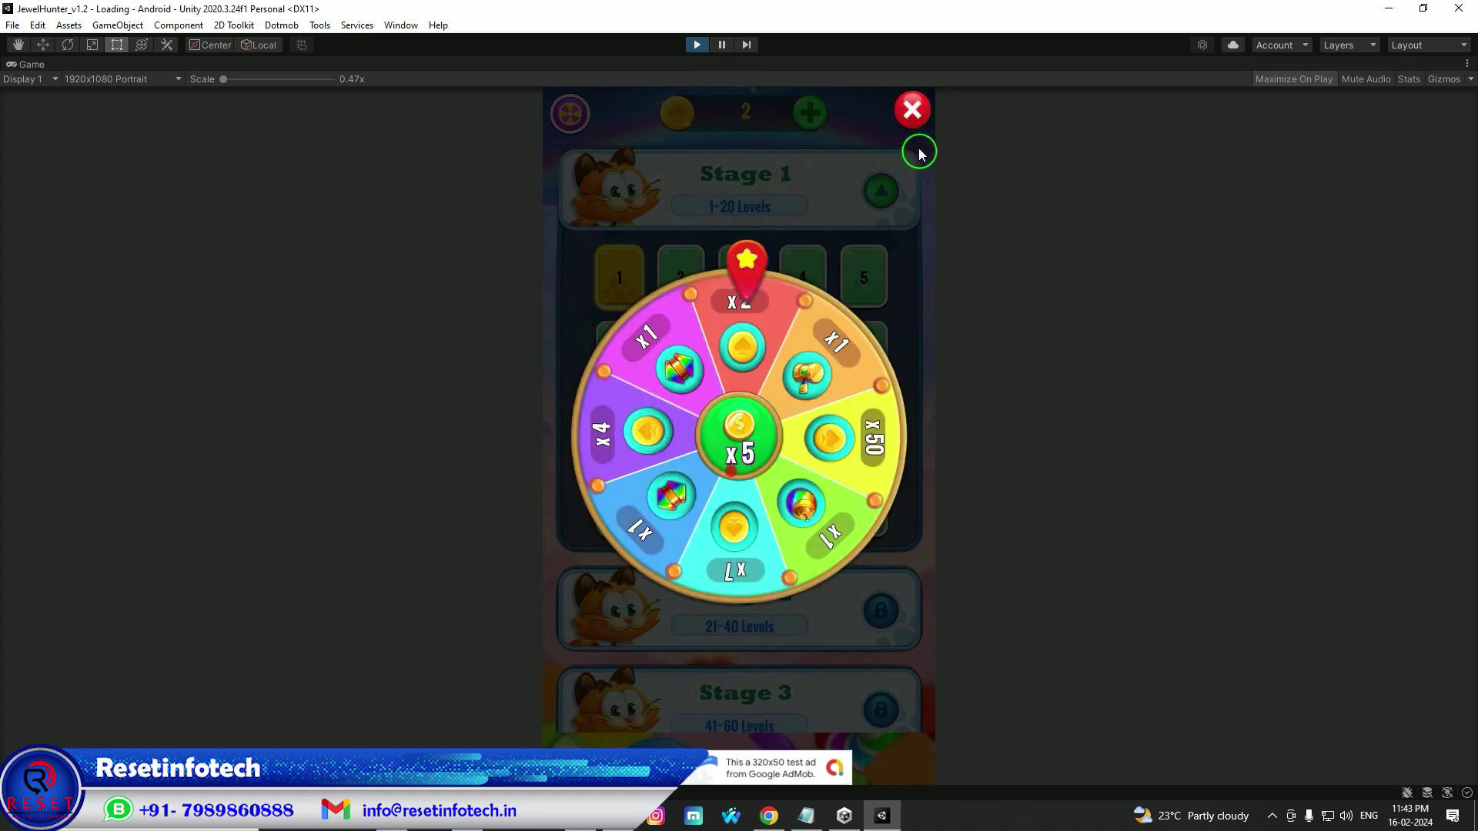
{"action": "left_click", "coordinate": [912, 110]}
{"action": "left_click", "coordinate": [607, 292]}
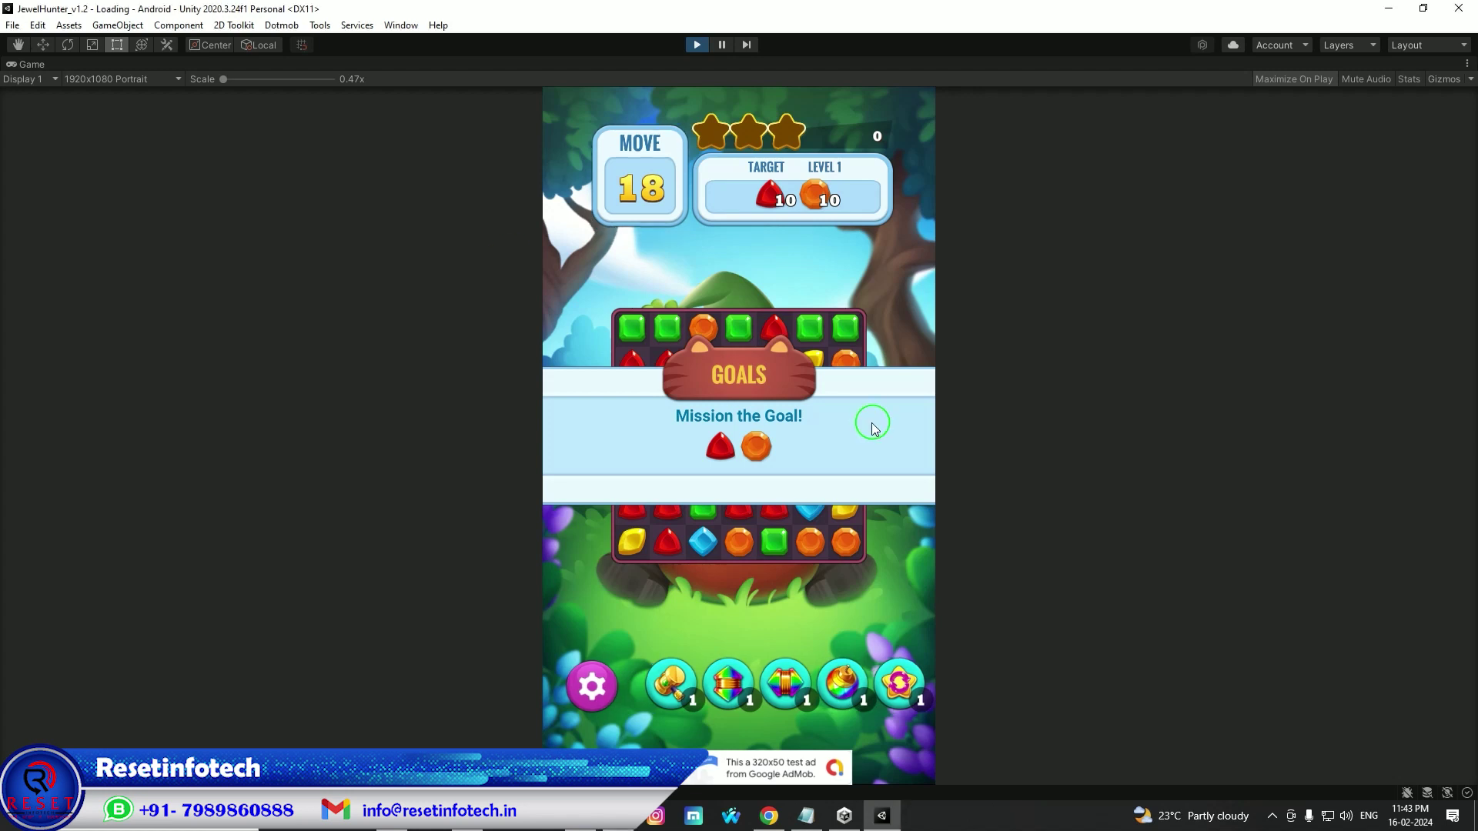
{"action": "left_click", "coordinate": [752, 593]}
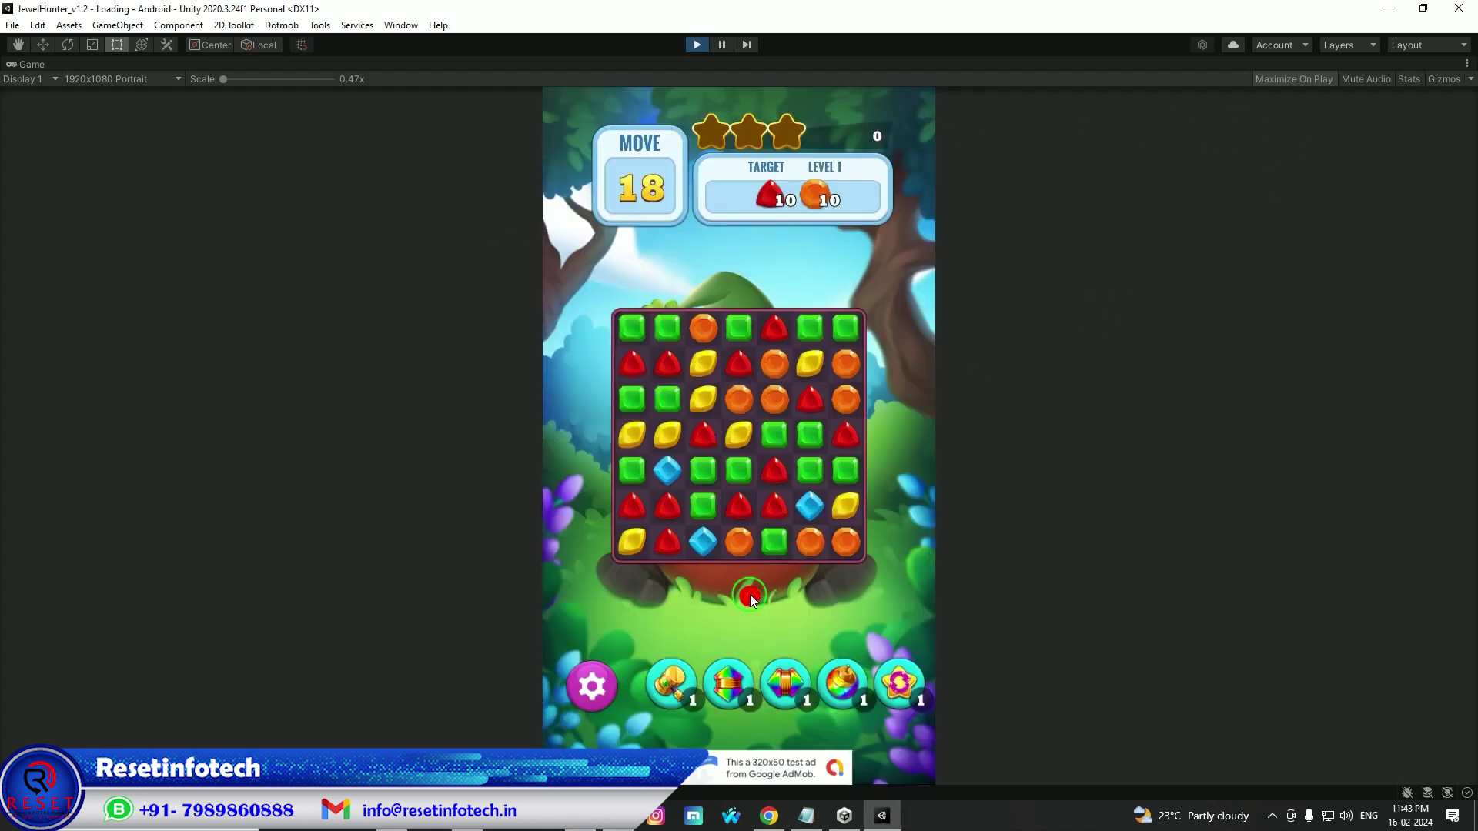
- Stop Play mode, clear the Console warnings, and return to the Project tab
{"action": "left_click", "coordinate": [693, 56]}
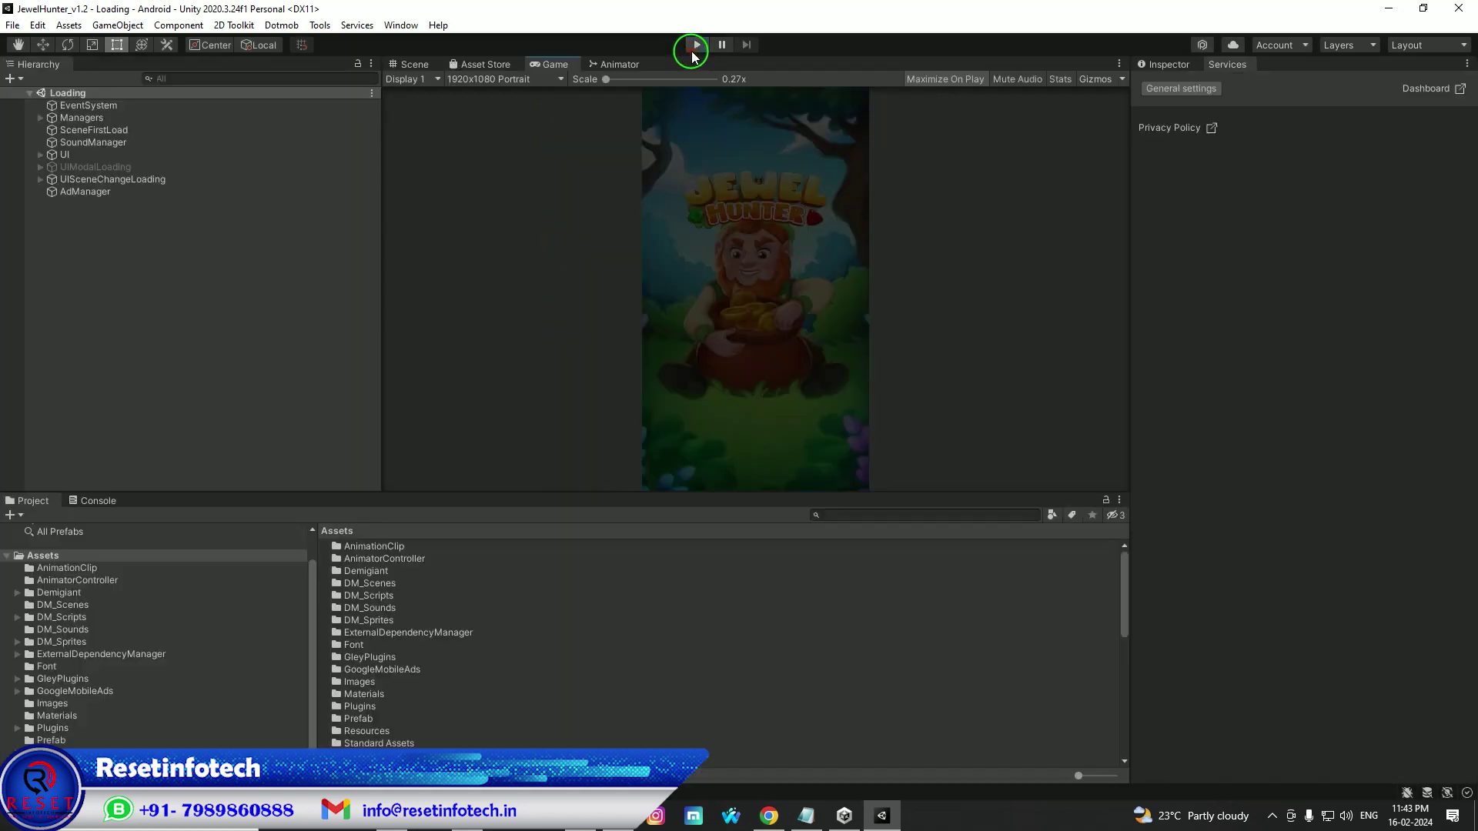
{"action": "left_click", "coordinate": [84, 500]}
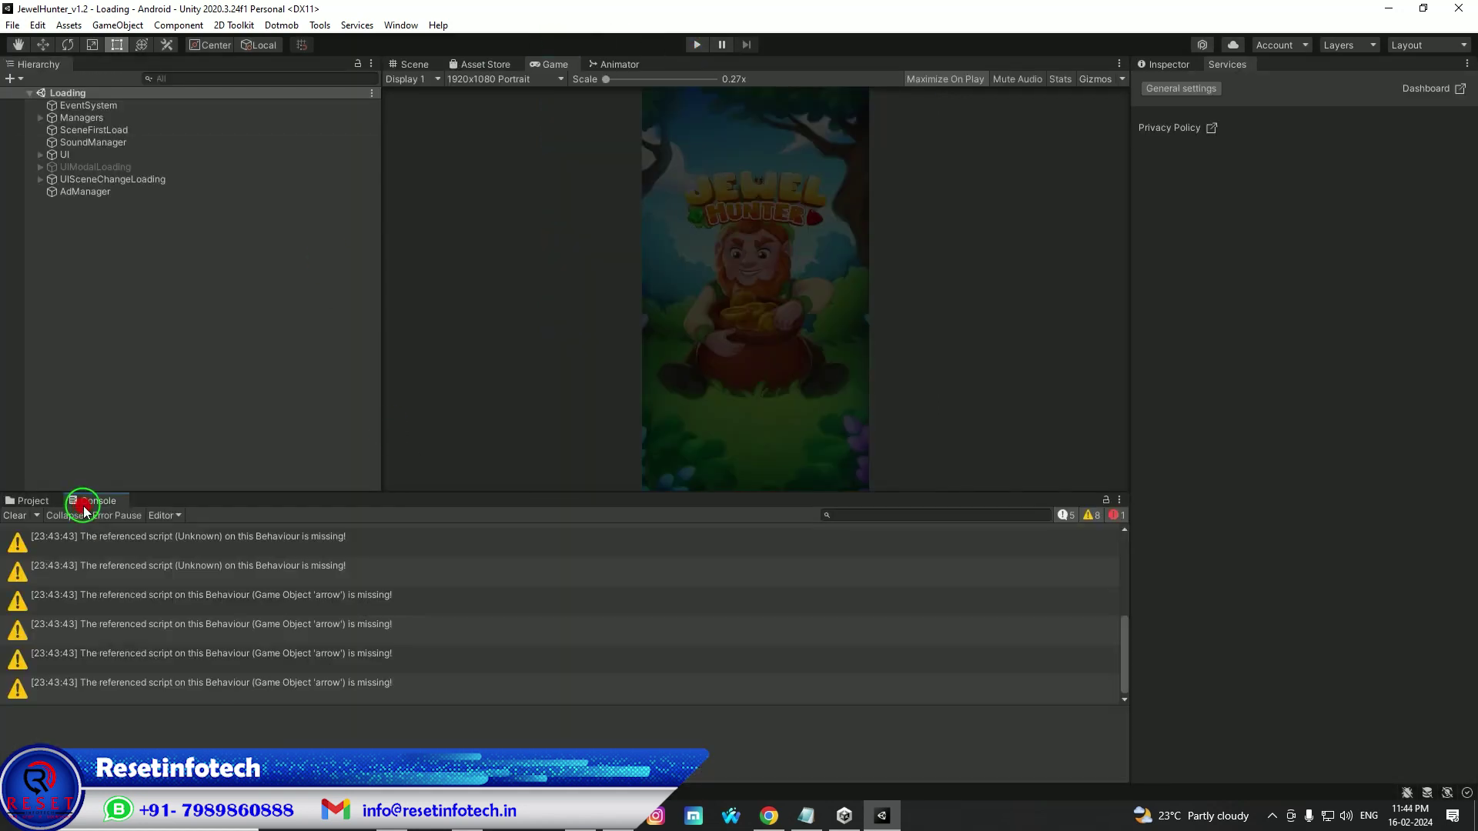
{"action": "left_click", "coordinate": [22, 515]}
{"action": "left_click", "coordinate": [30, 501]}
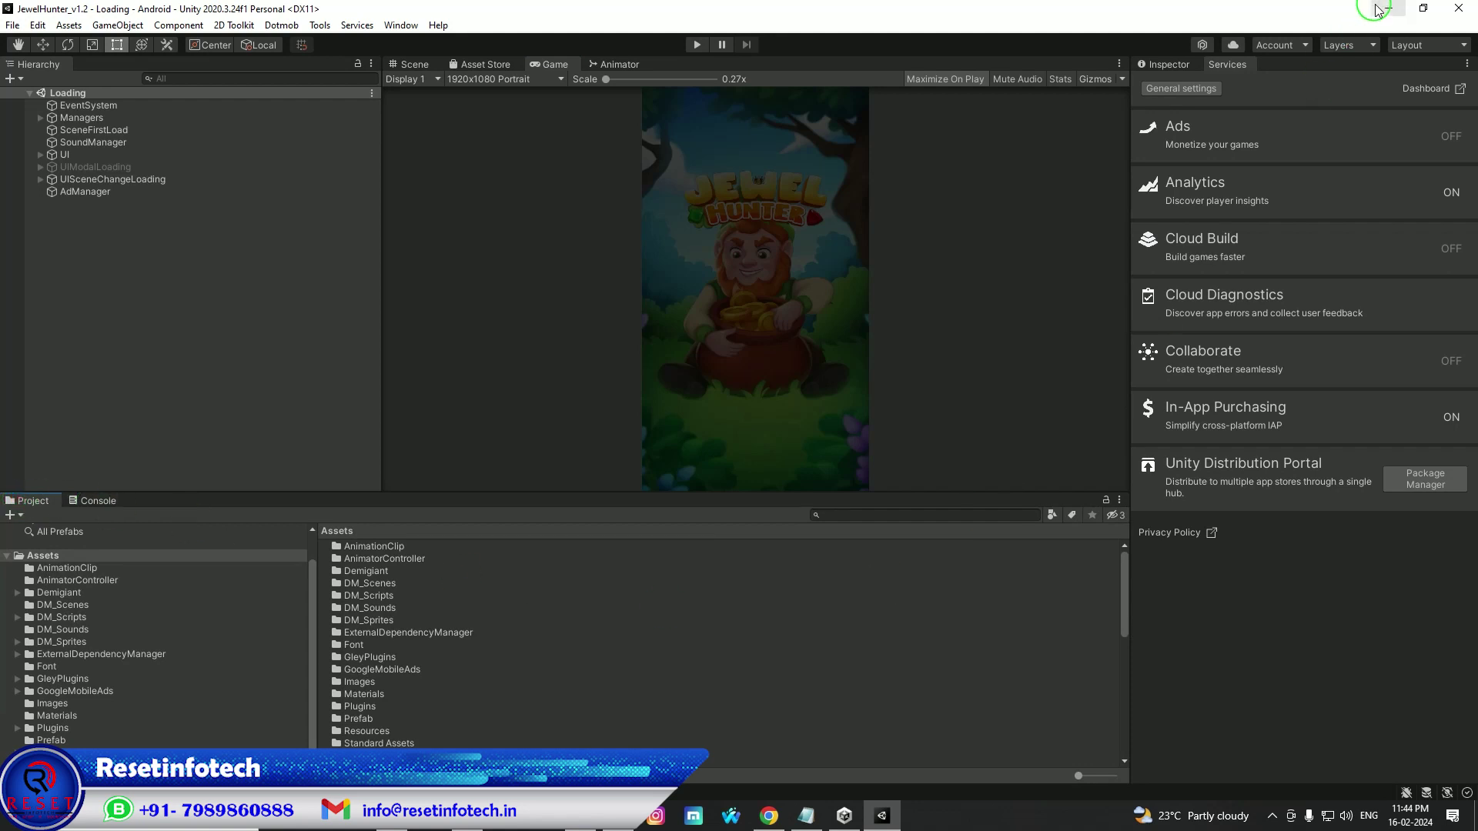
- Minimize Unity, Chrome and Explorer, then select and cut the two generated PNGs on the desktop
{"action": "left_click", "coordinate": [1402, 7]}
{"action": "left_click", "coordinate": [1394, 11]}
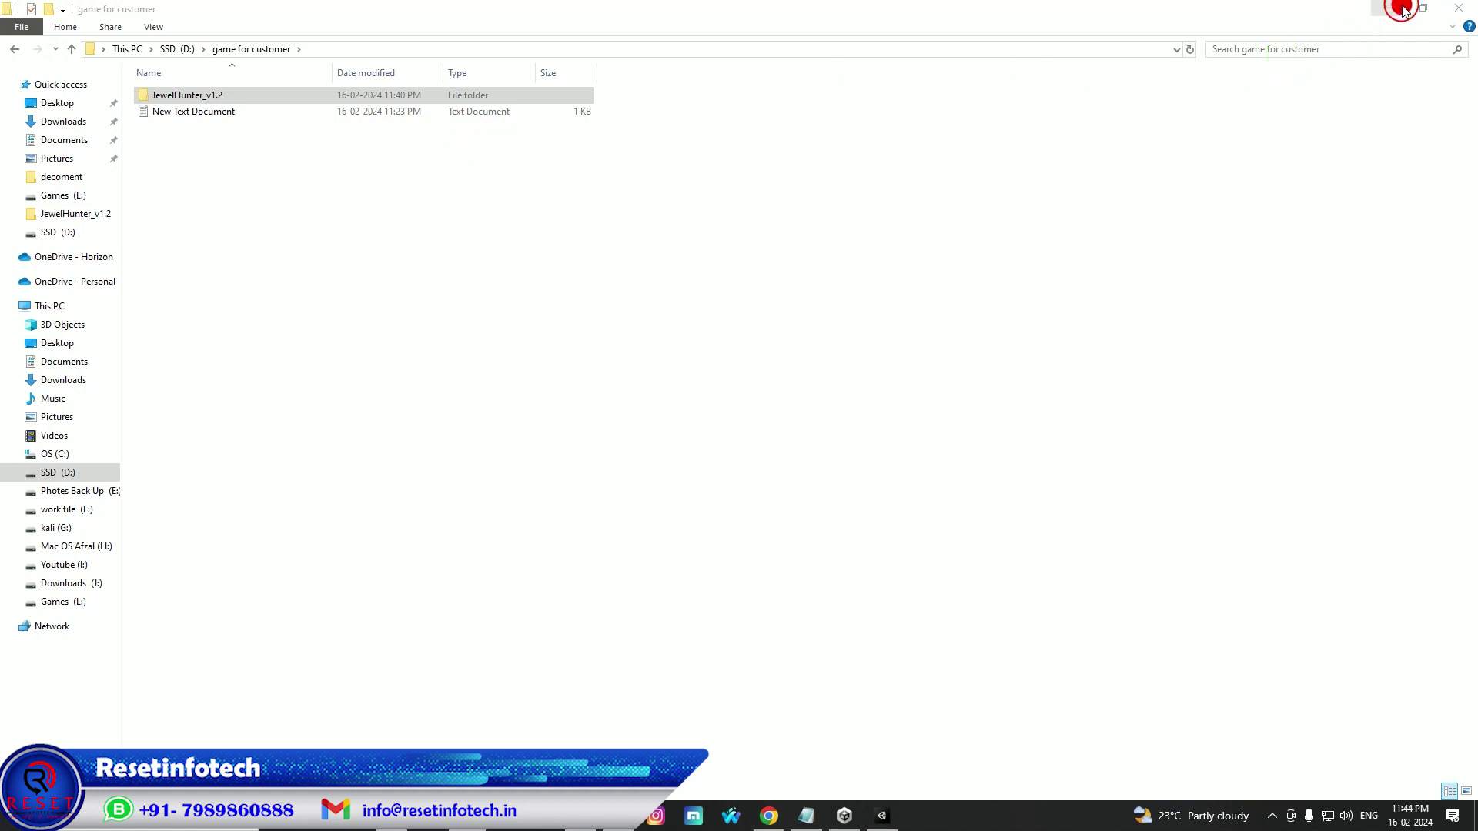
{"action": "left_click", "coordinate": [1393, 17]}
{"action": "left_click_drag", "start_coordinate": [353, 243], "coordinate": [263, 332]}
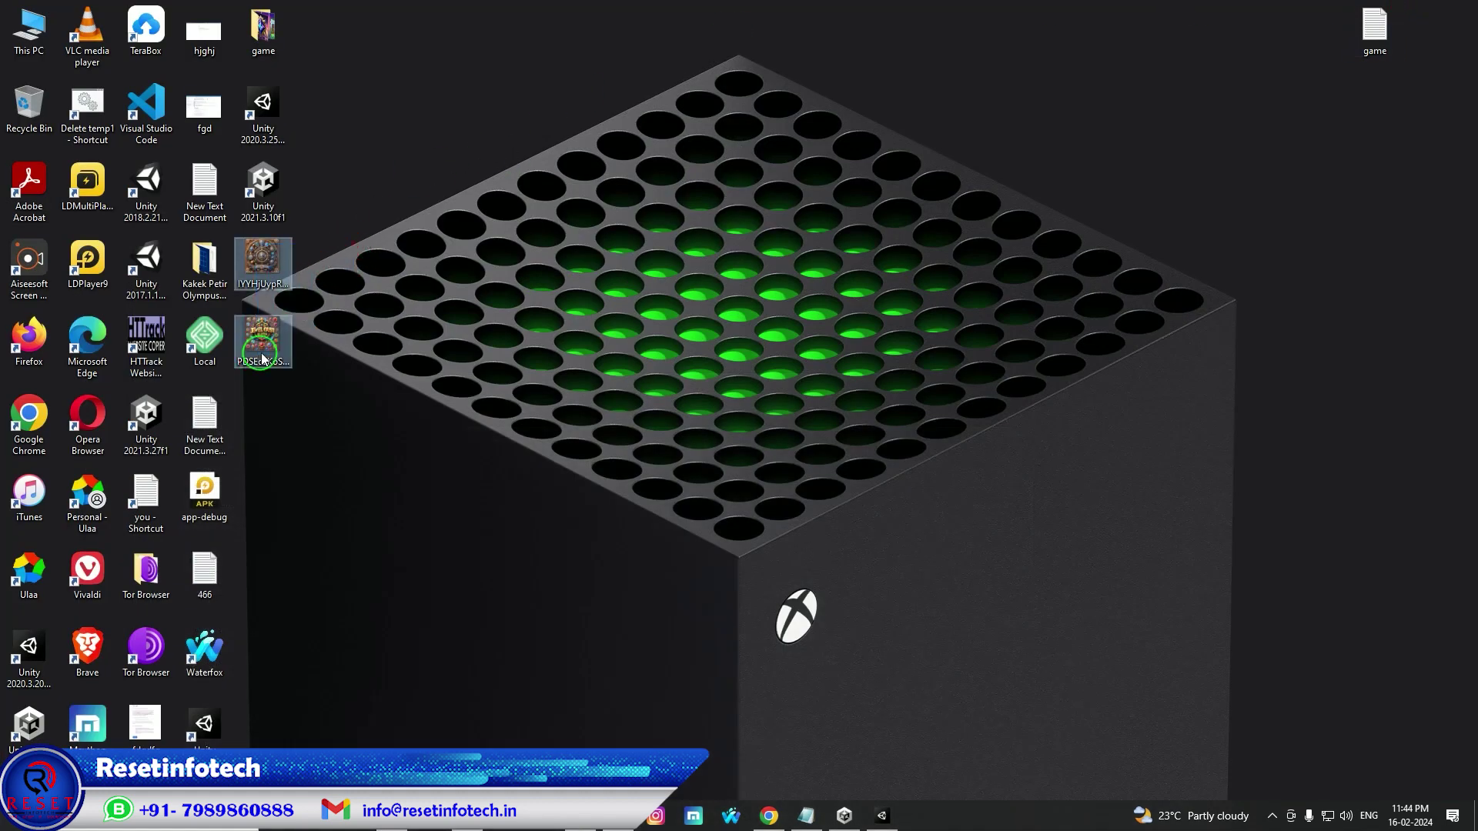
{"action": "right_click", "coordinate": [261, 279]}
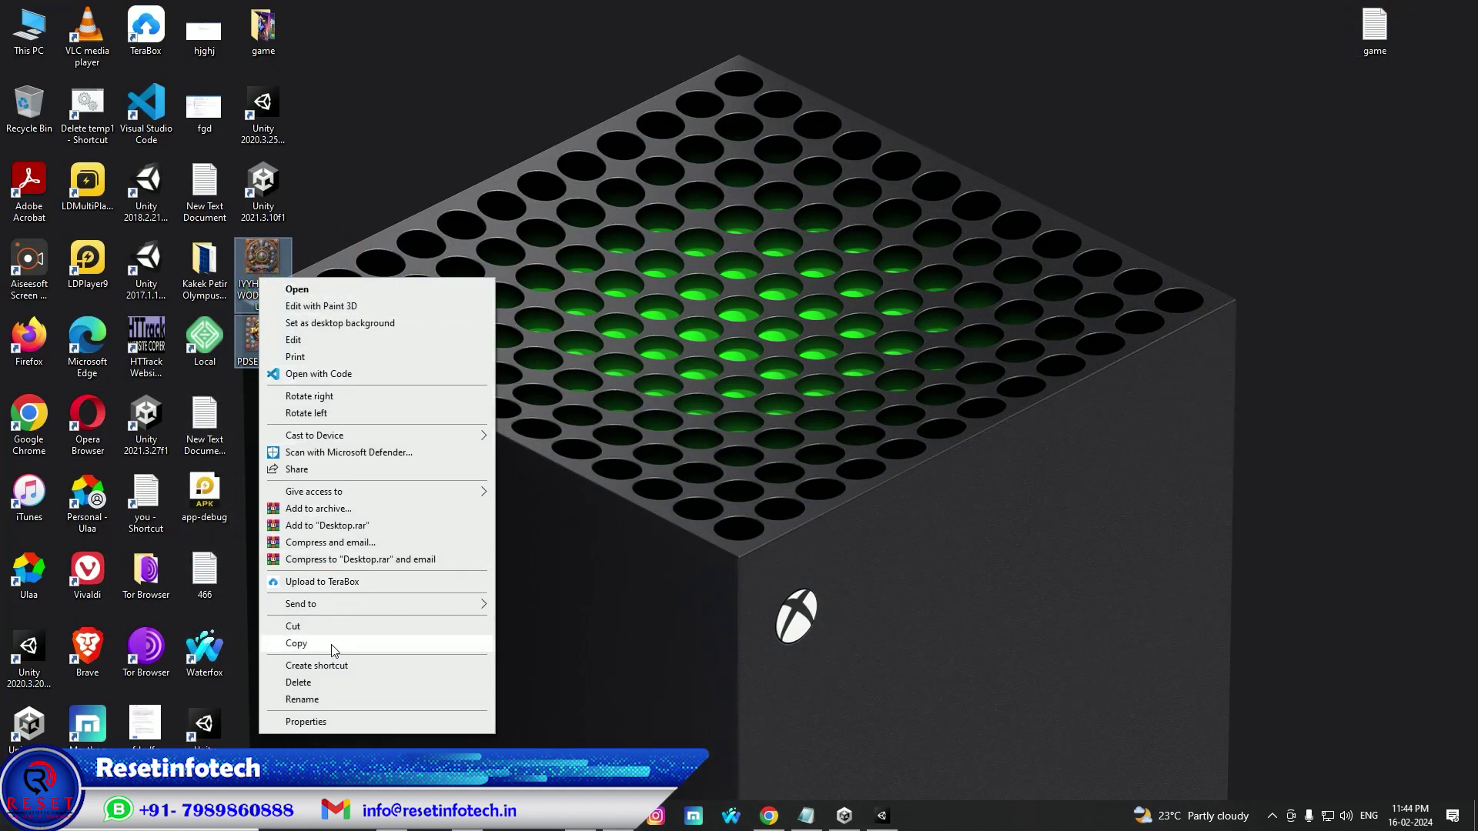
{"action": "left_click", "coordinate": [330, 644]}
{"action": "right_click", "coordinate": [268, 291]}
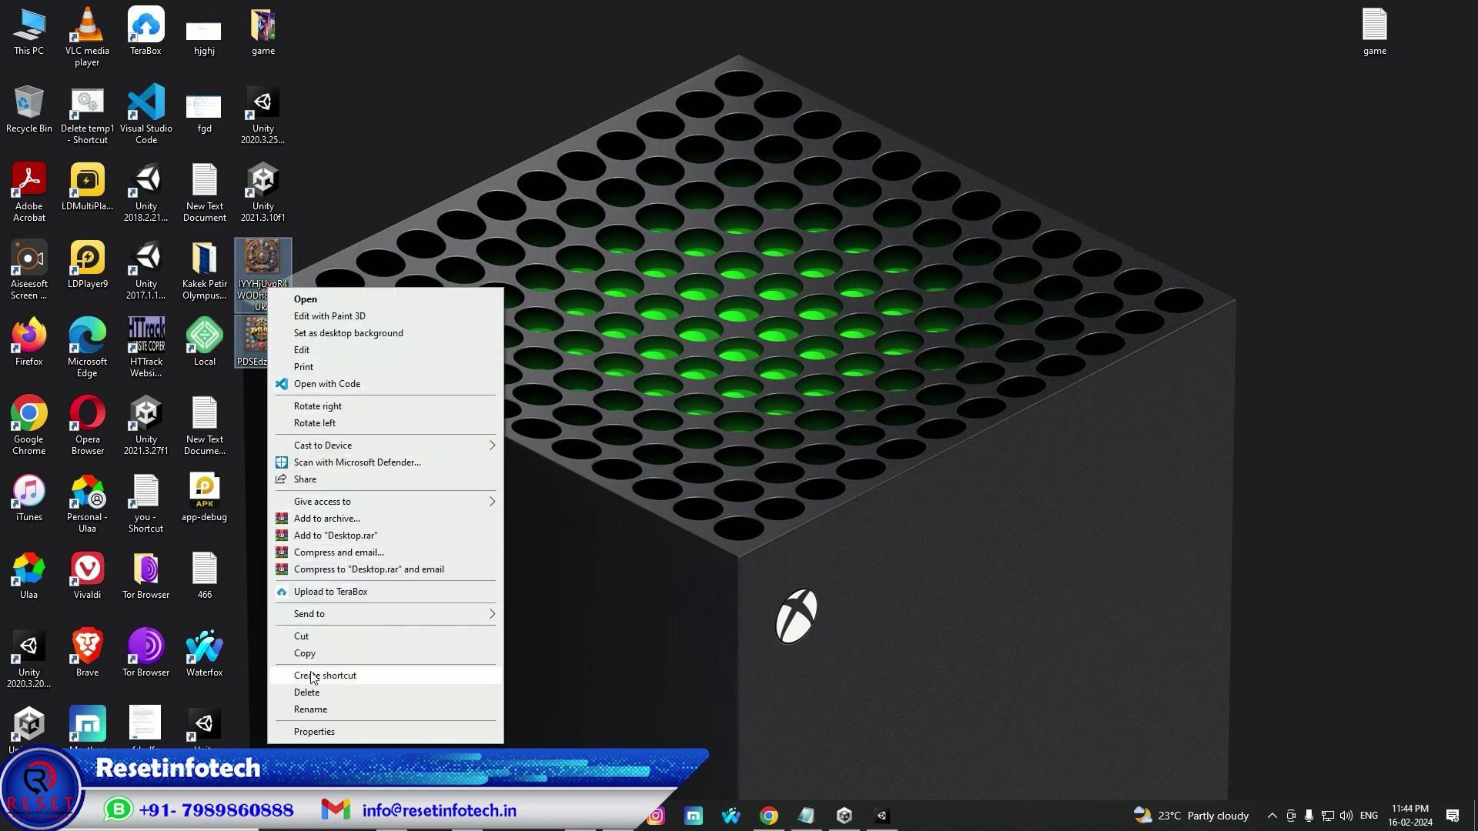
{"action": "left_click", "coordinate": [314, 637]}
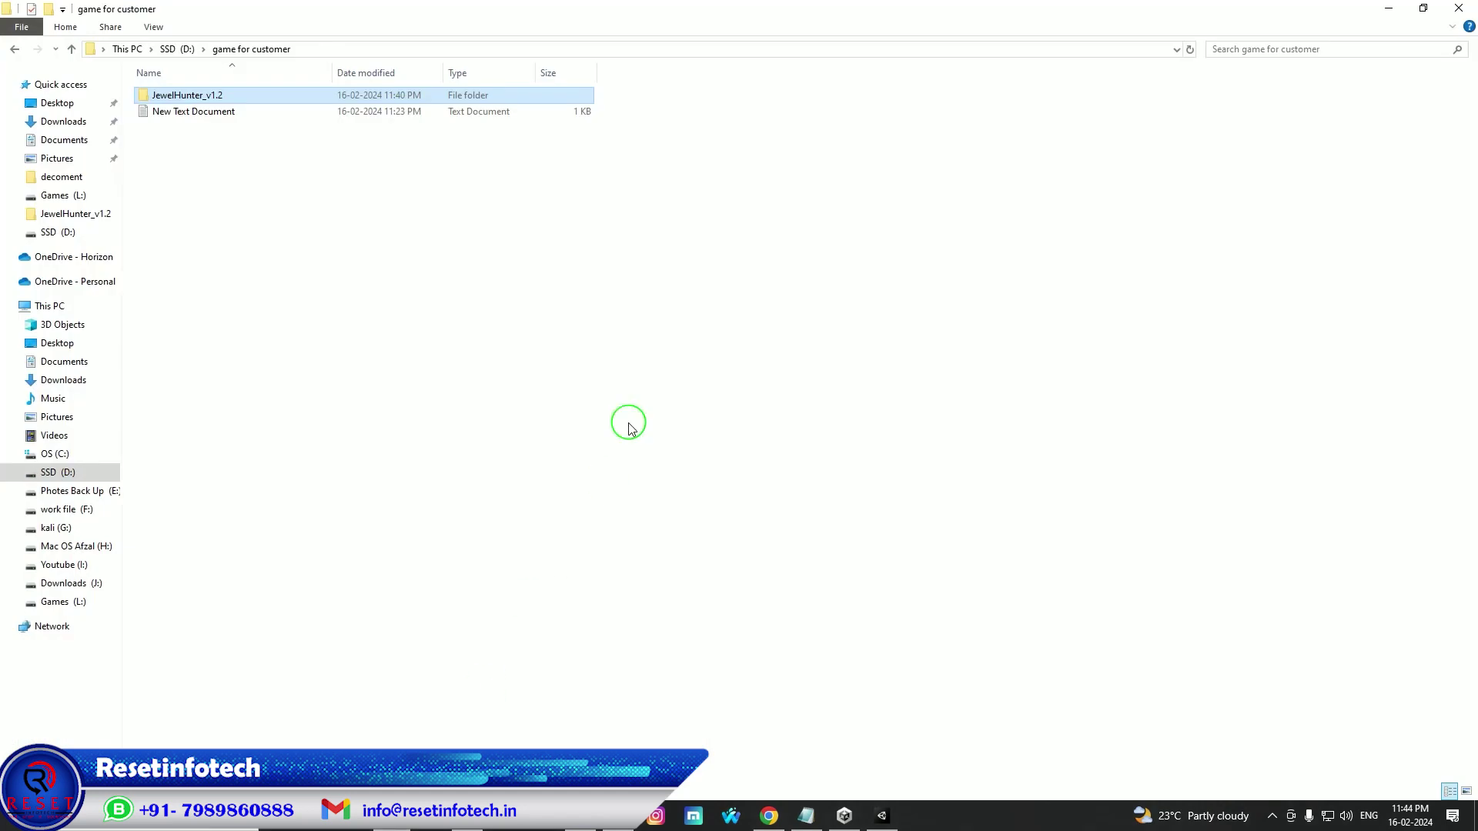
- Paste the two PNG images into the game for customer folder
{"action": "left_click", "coordinate": [629, 425]}
{"action": "key", "text": "ctrl+v"}
{"action": "left_click", "coordinate": [413, 300]}
{"action": "left_click", "coordinate": [232, 129]}
{"action": "double_click", "coordinate": [232, 129]}
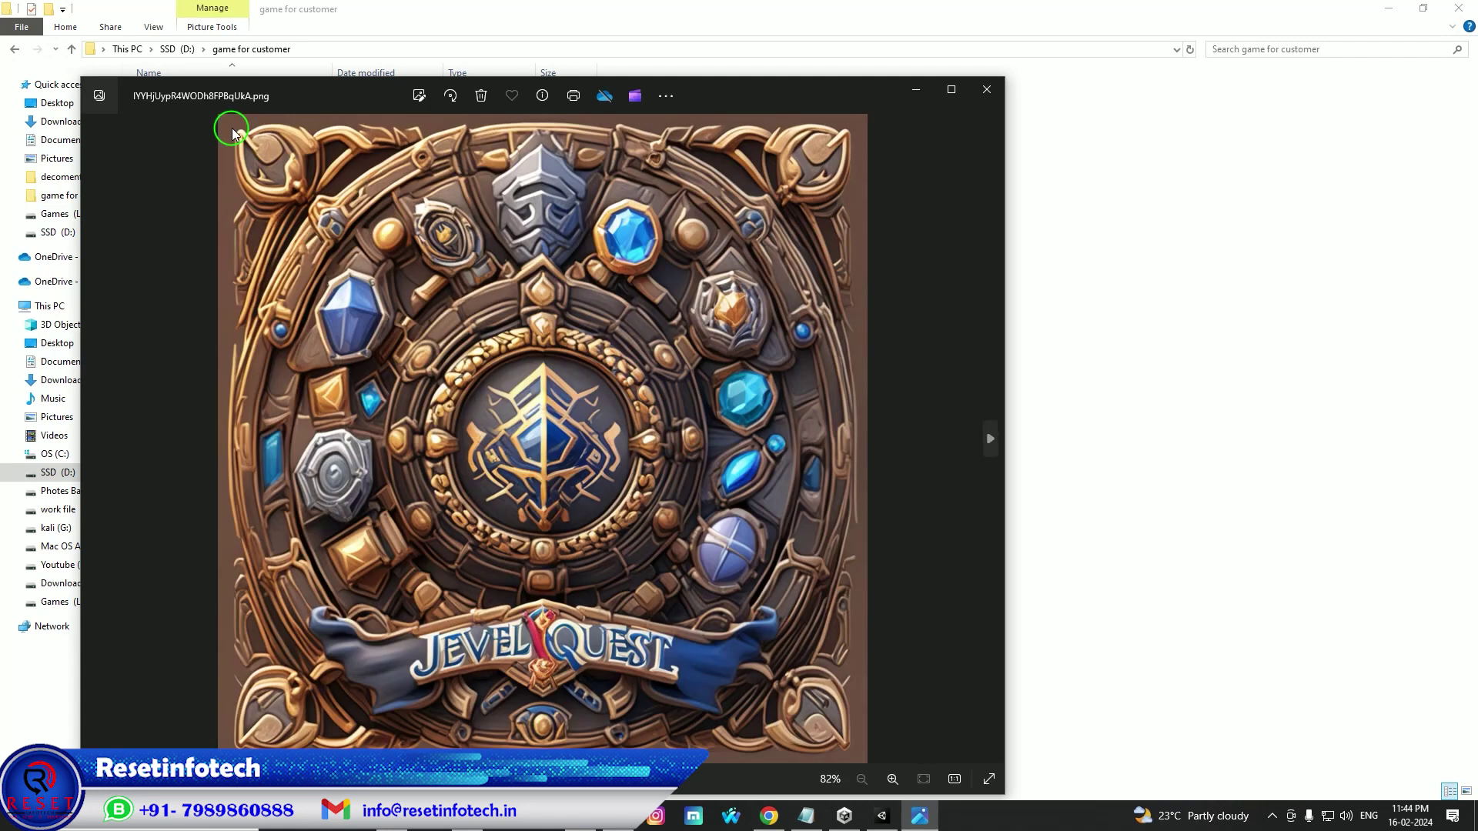
{"action": "key", "text": "Right"}
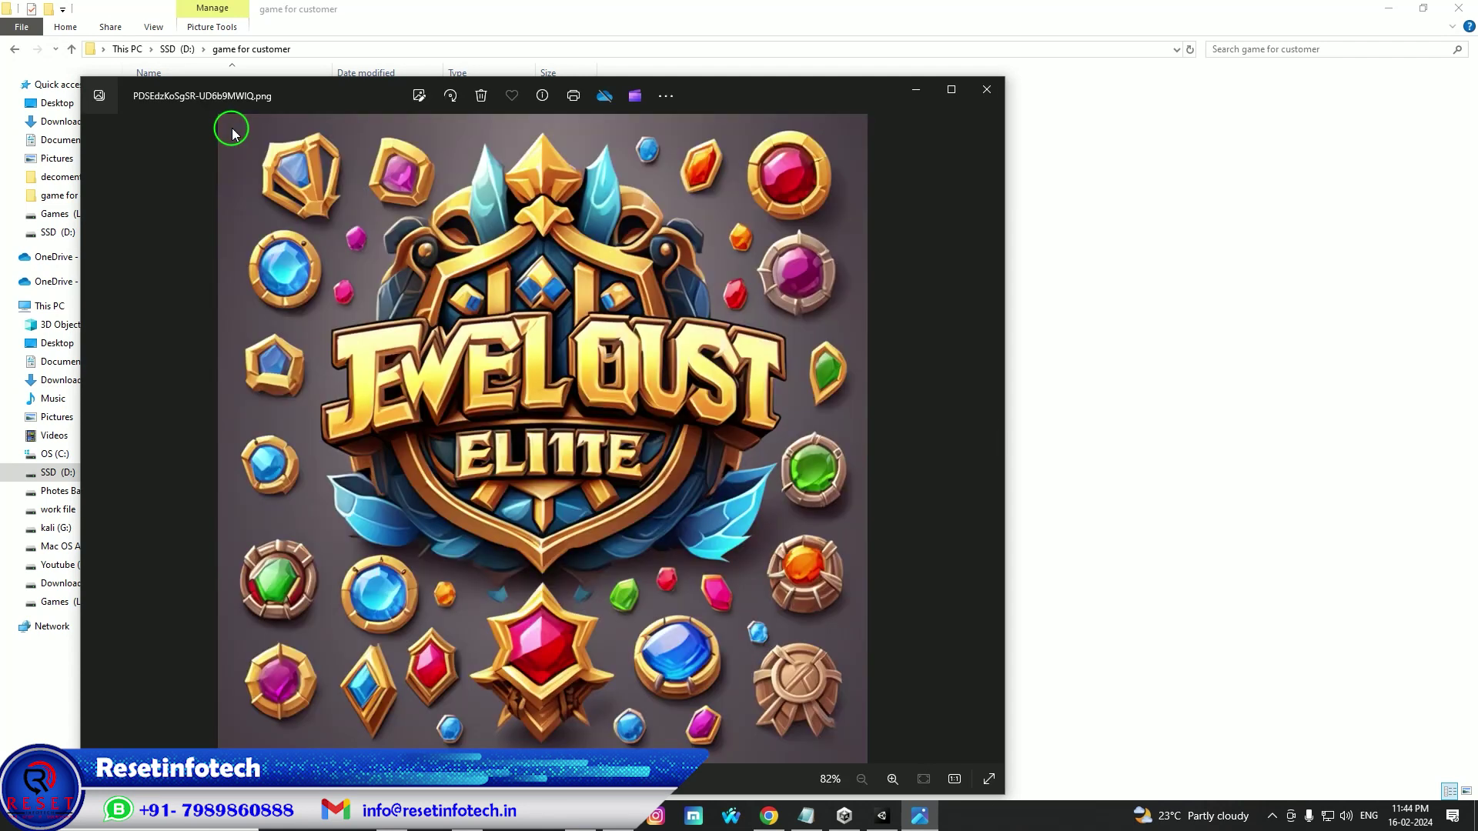
{"action": "left_click", "coordinate": [989, 91]}
{"action": "right_click", "coordinate": [188, 129]}
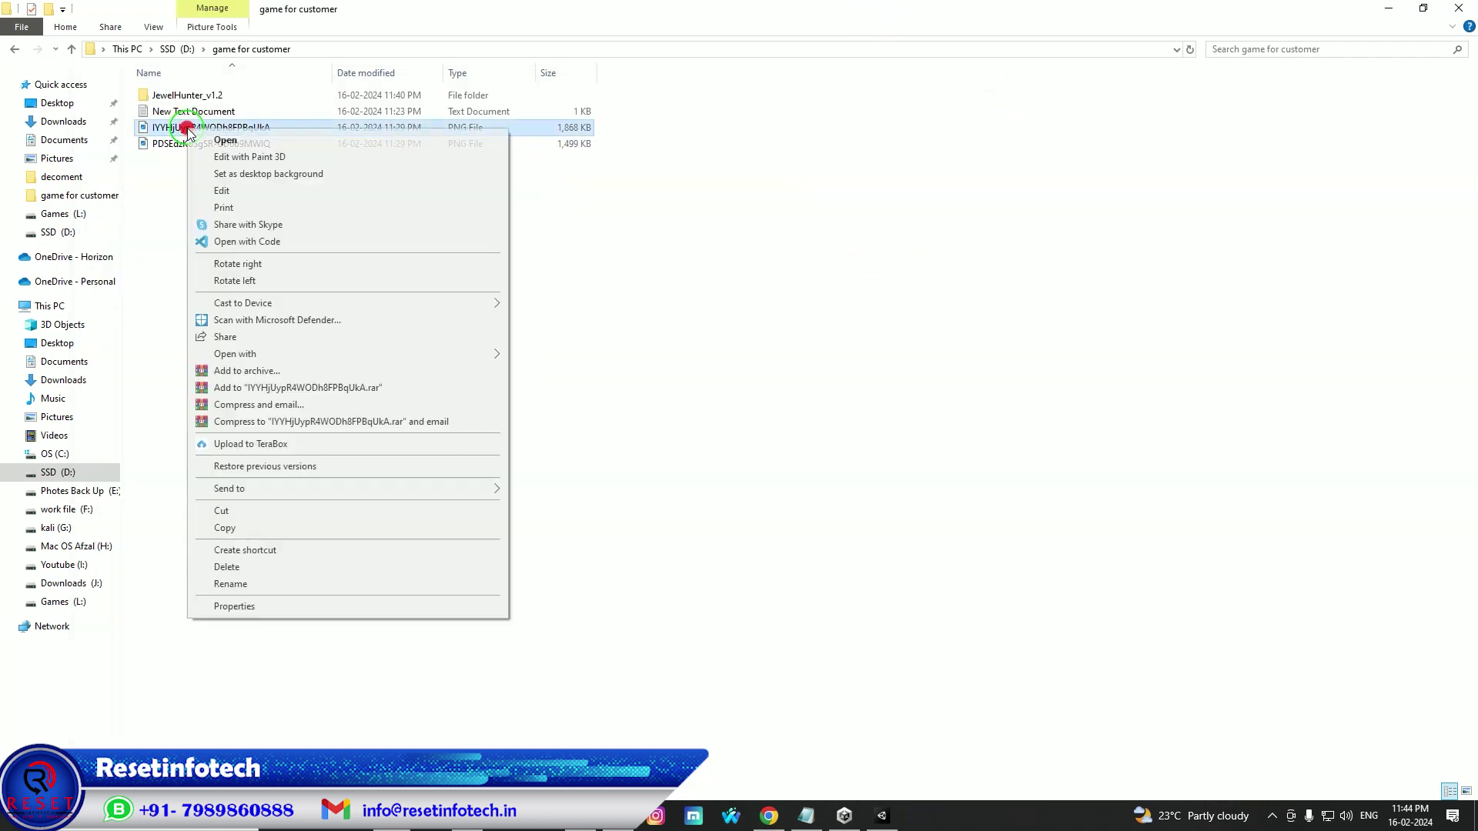
- Rename the Jewel Quest image file to logoai
{"action": "left_click", "coordinate": [279, 586]}
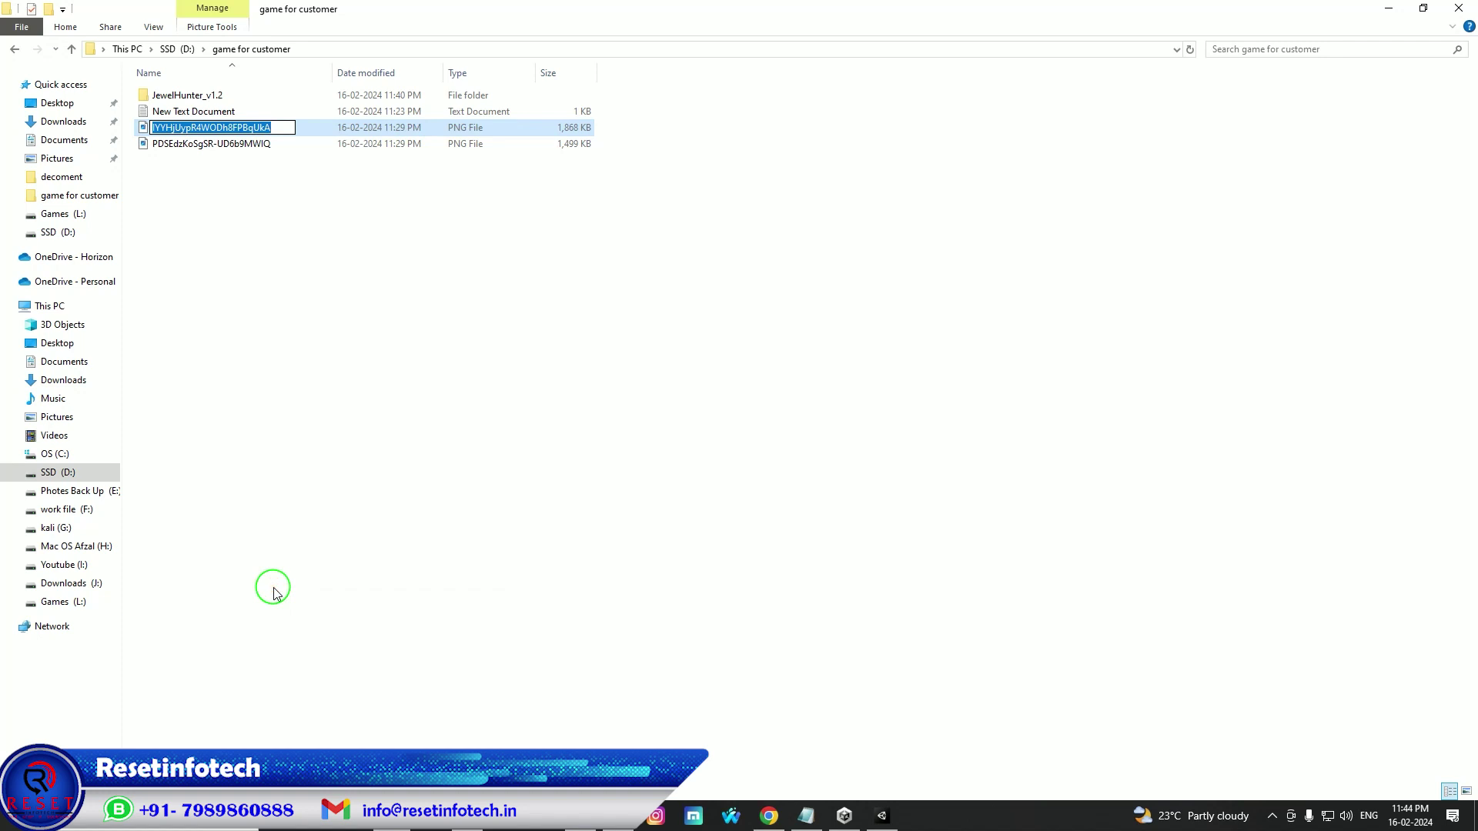
{"action": "type", "text": "logoa"}
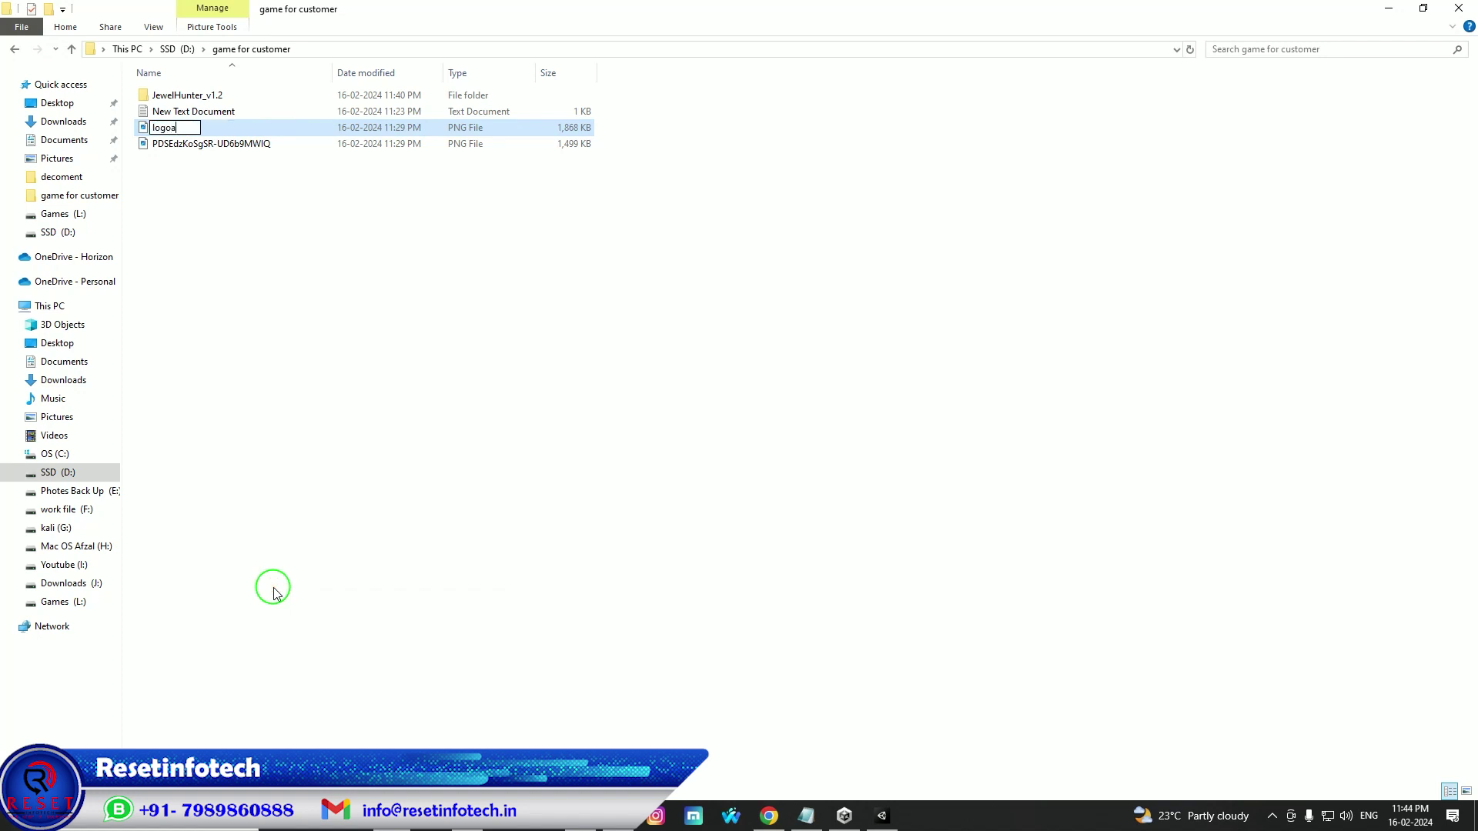
{"action": "type", "text": "i"}
{"action": "key", "text": "Return"}
- Cut logoai and browse into JewelHunter_v1.2 and its Assets folder, then back up
{"action": "right_click", "coordinate": [171, 111]}
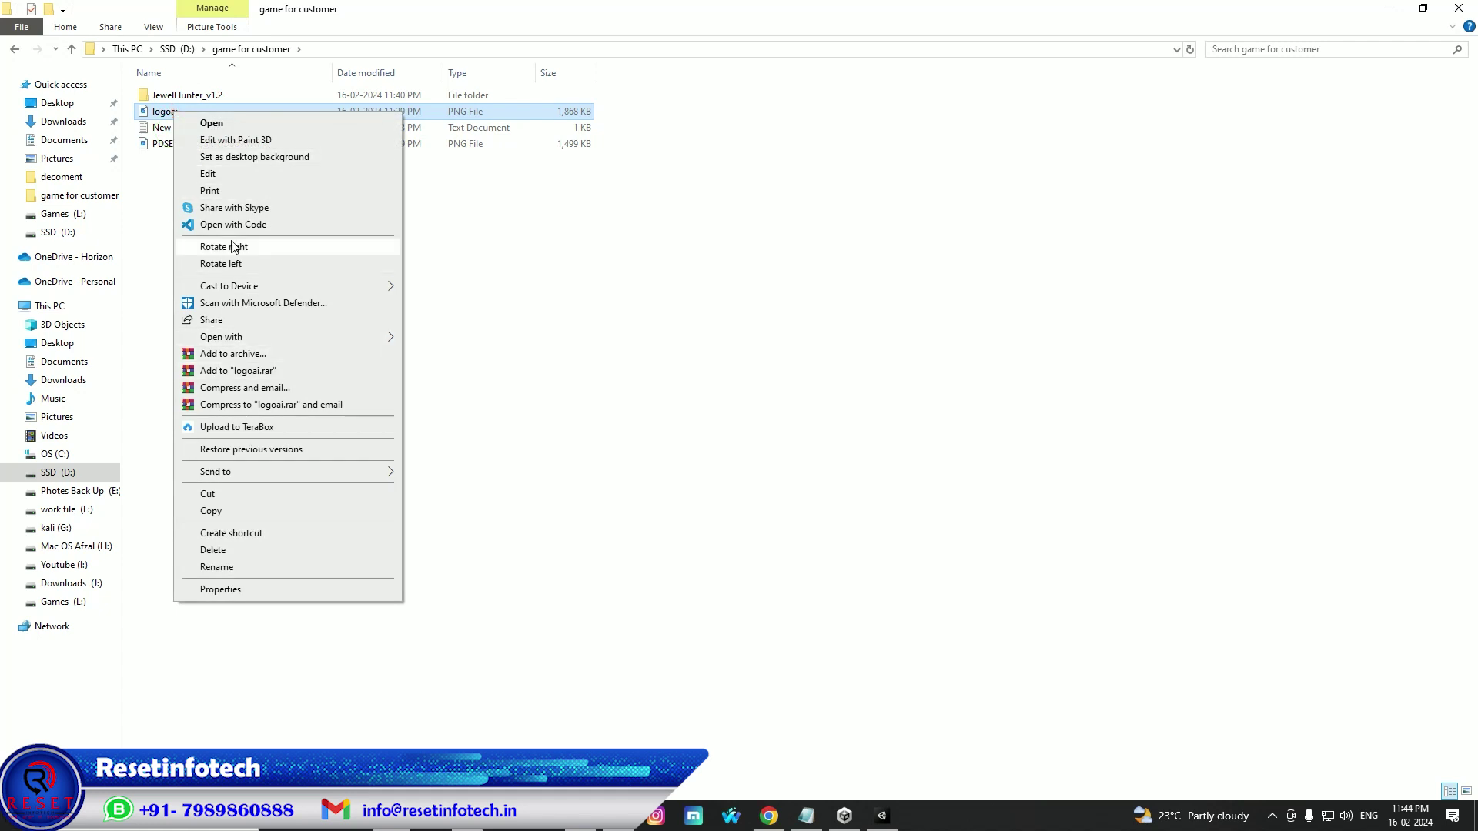
{"action": "left_click", "coordinate": [233, 493]}
{"action": "left_click", "coordinate": [174, 93]}
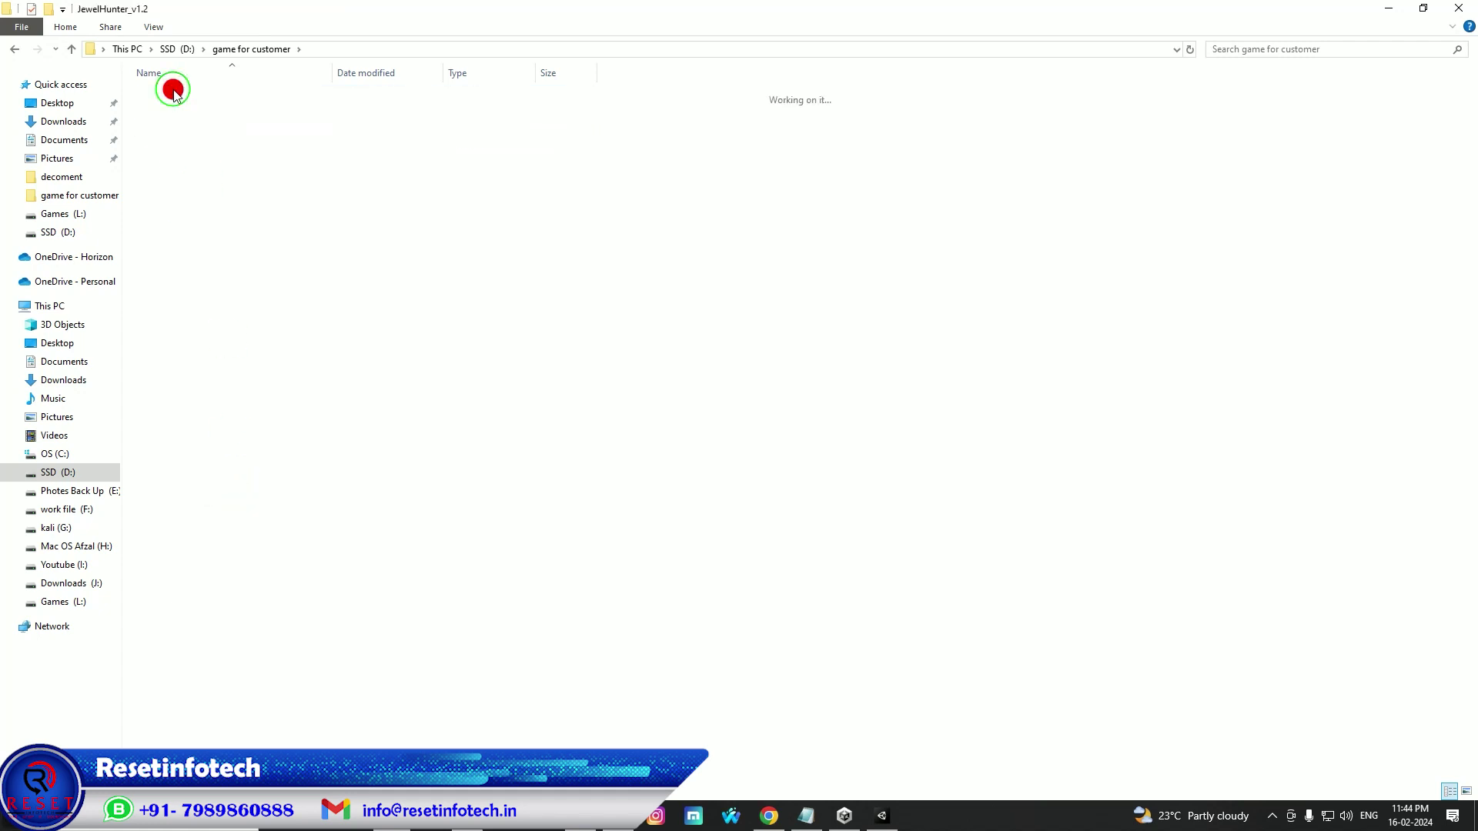
{"action": "double_click", "coordinate": [174, 93]}
{"action": "double_click", "coordinate": [174, 109]}
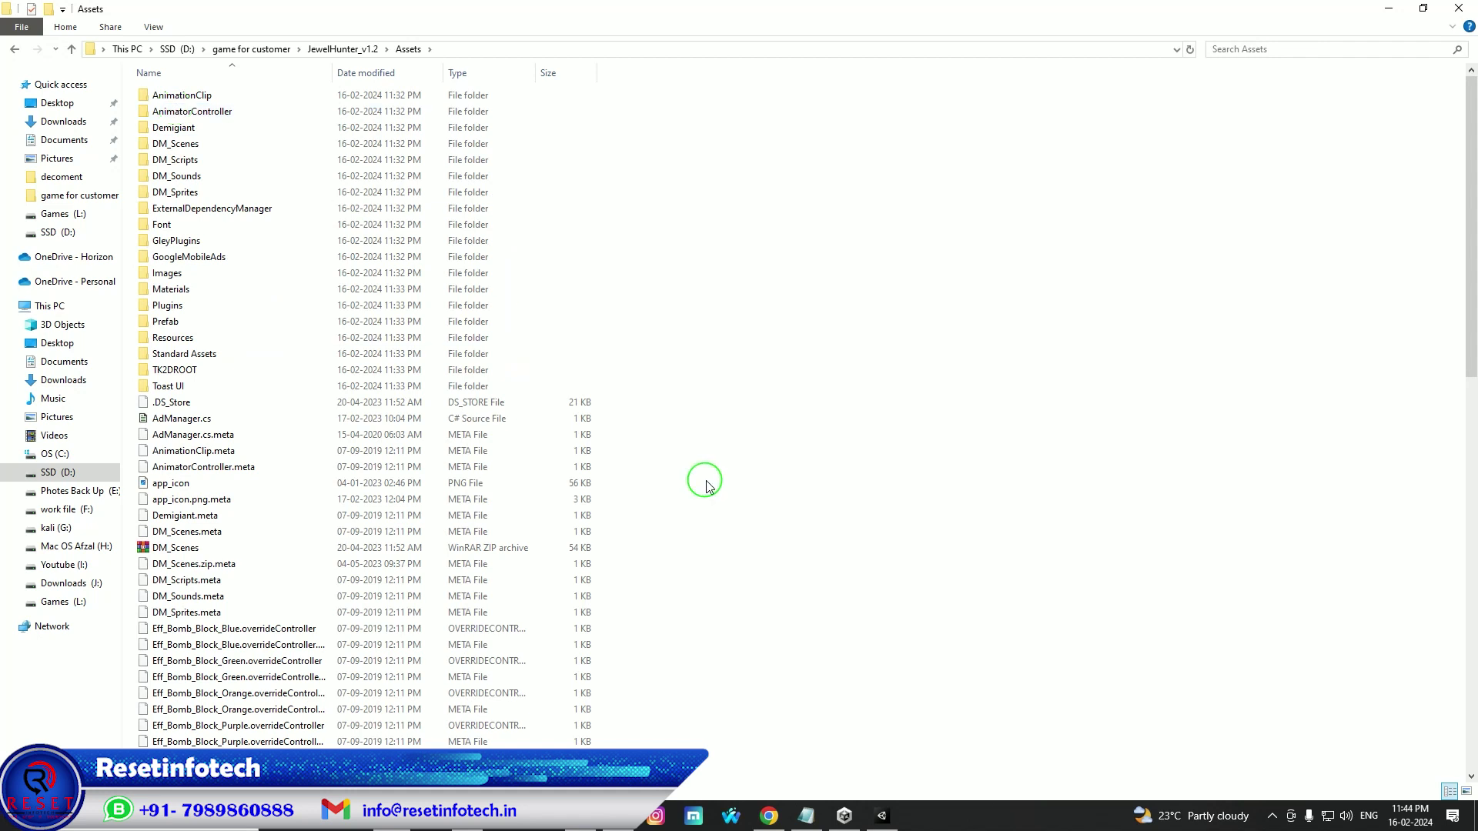
{"action": "scroll", "coordinate": [706, 485], "scroll_direction": "down", "scroll_amount": 15}
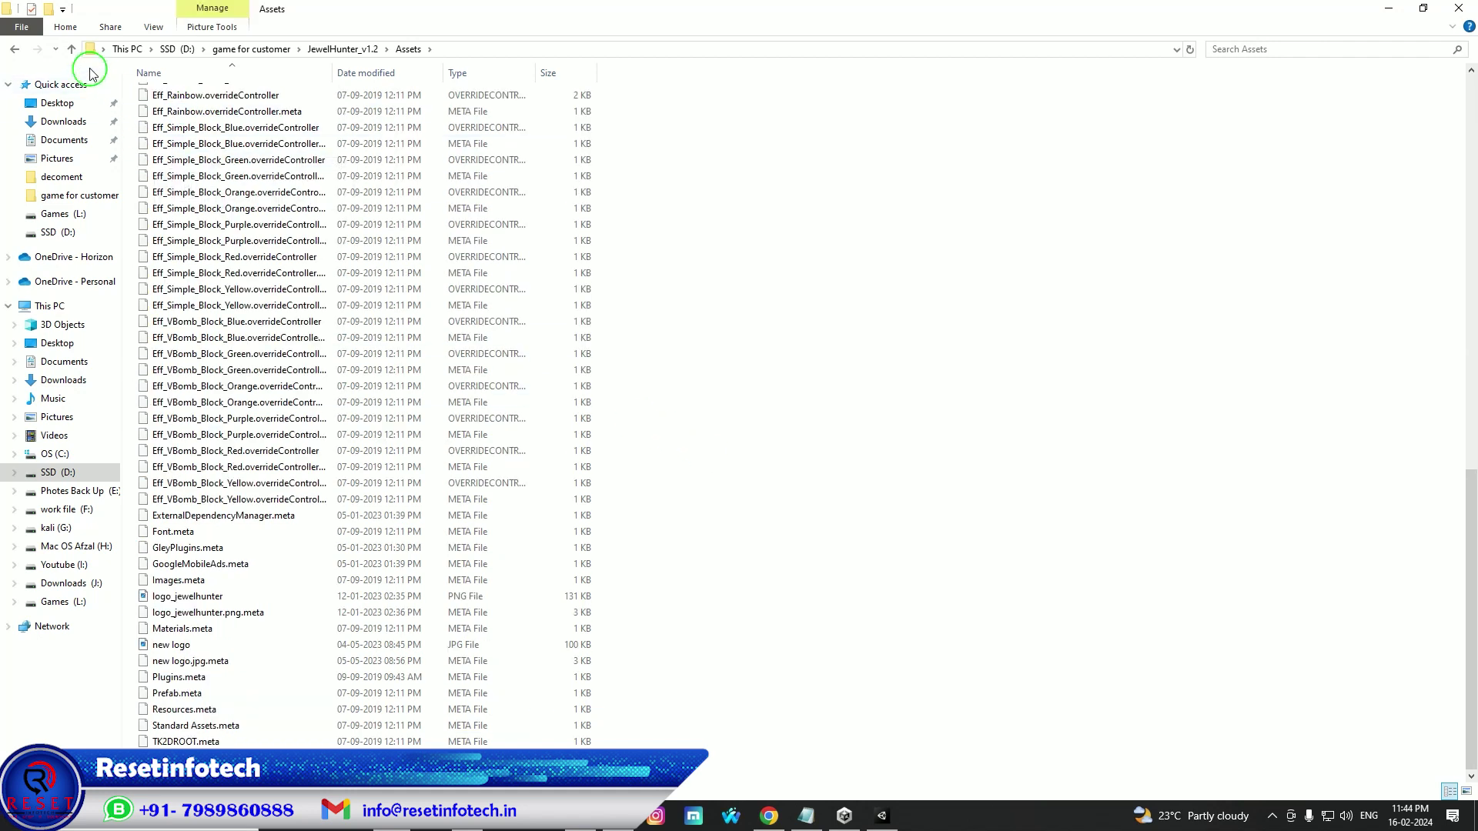
{"action": "left_click", "coordinate": [71, 51]}
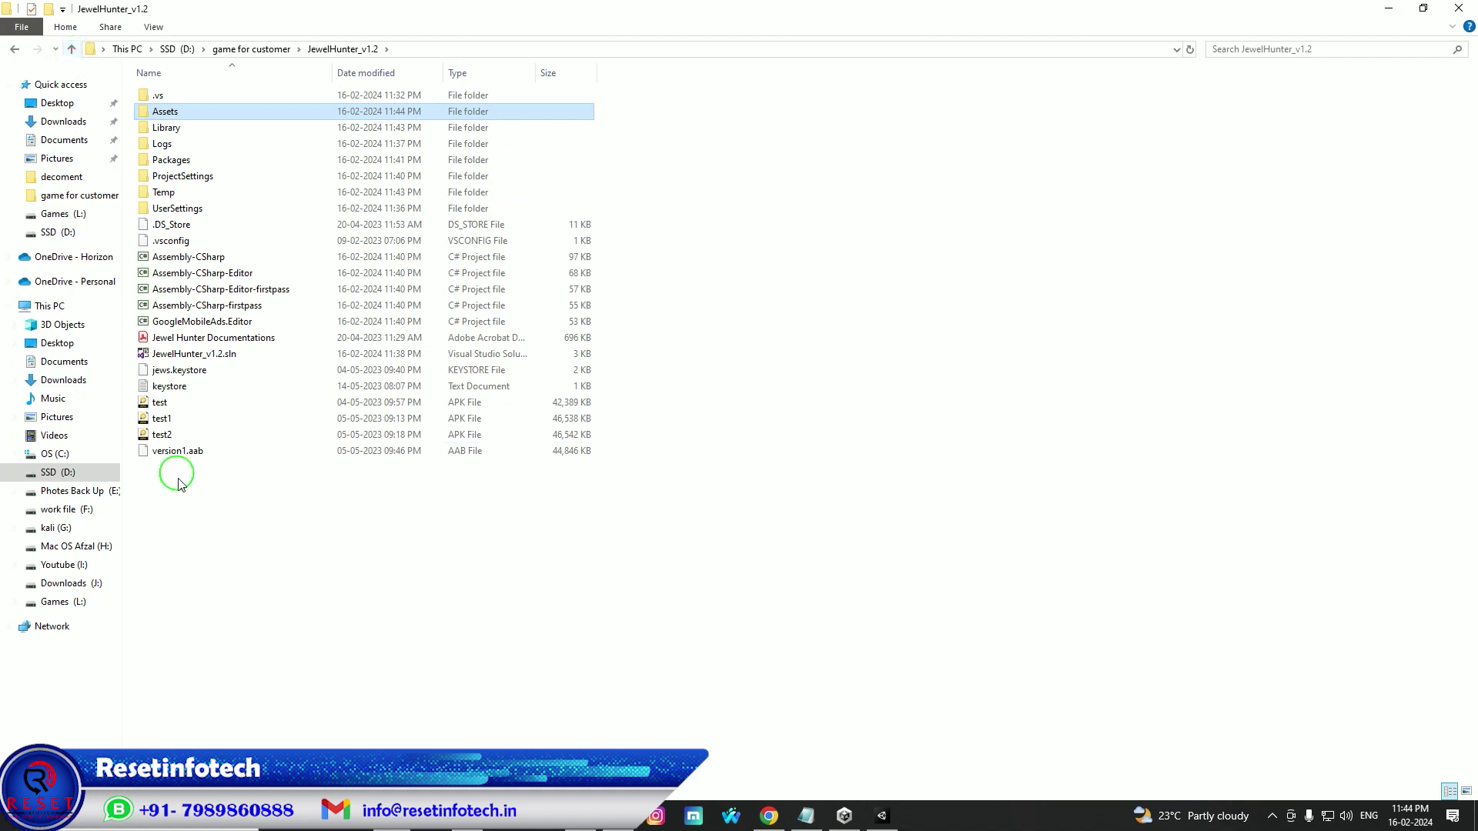
- Permanently delete the six old keystore, APK and AAB files from JewelHunter_v1.2, then return to Unity
{"action": "left_click_drag", "start_coordinate": [192, 537], "coordinate": [181, 376]}
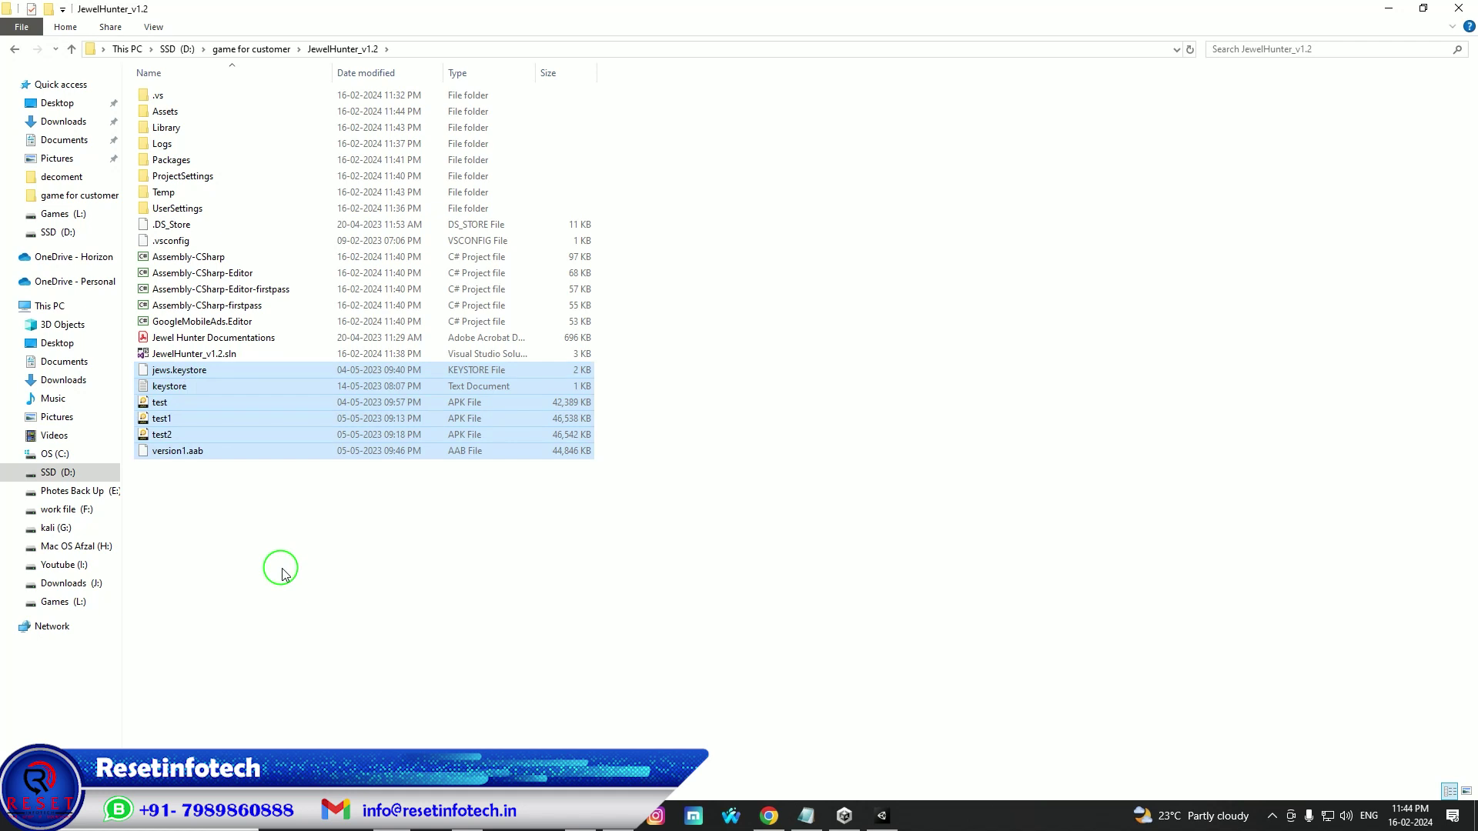
{"action": "key", "text": "shift+Delete"}
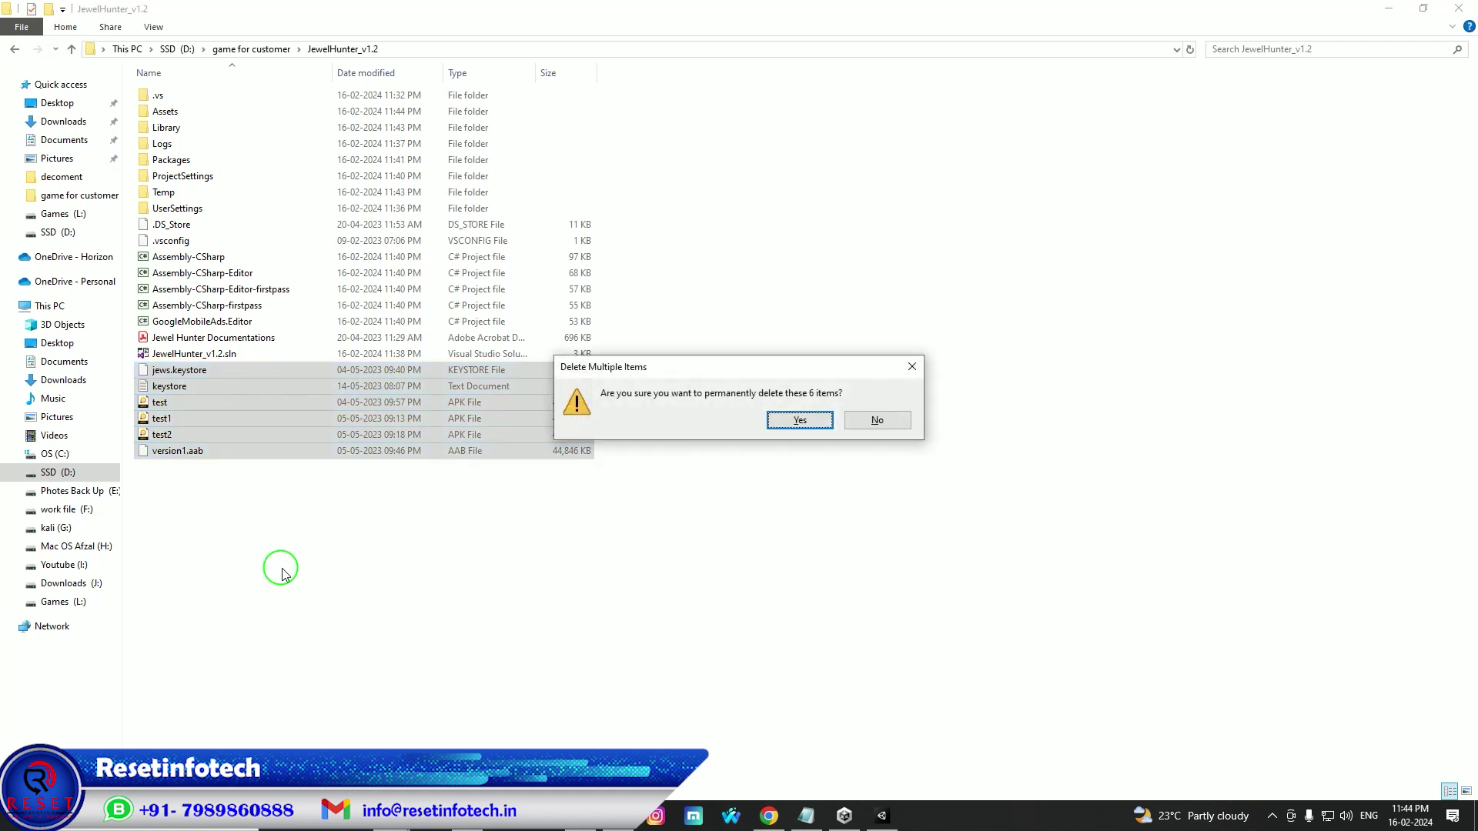
{"action": "key", "text": "Return"}
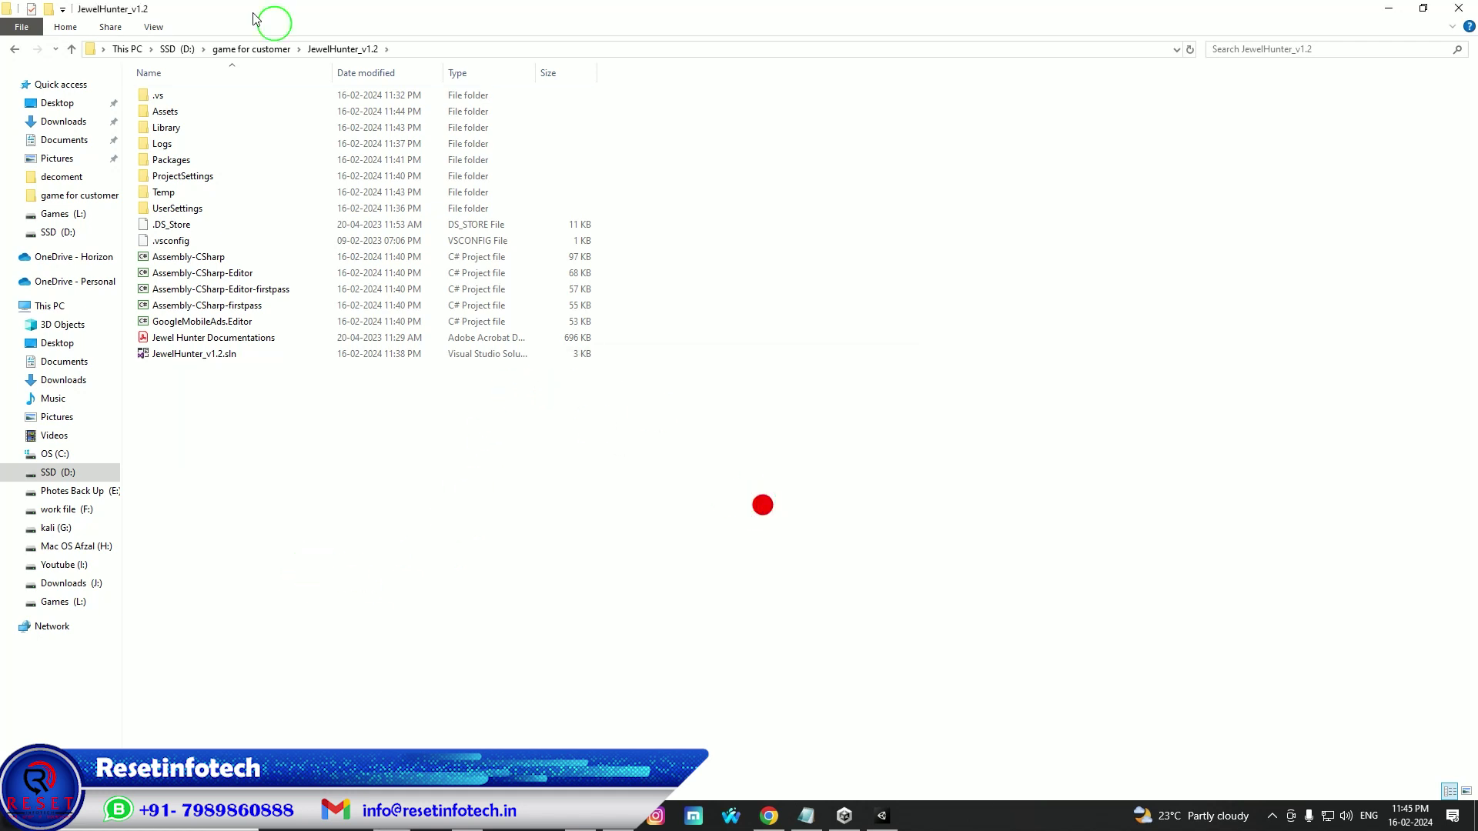
{"action": "left_click", "coordinate": [73, 47]}
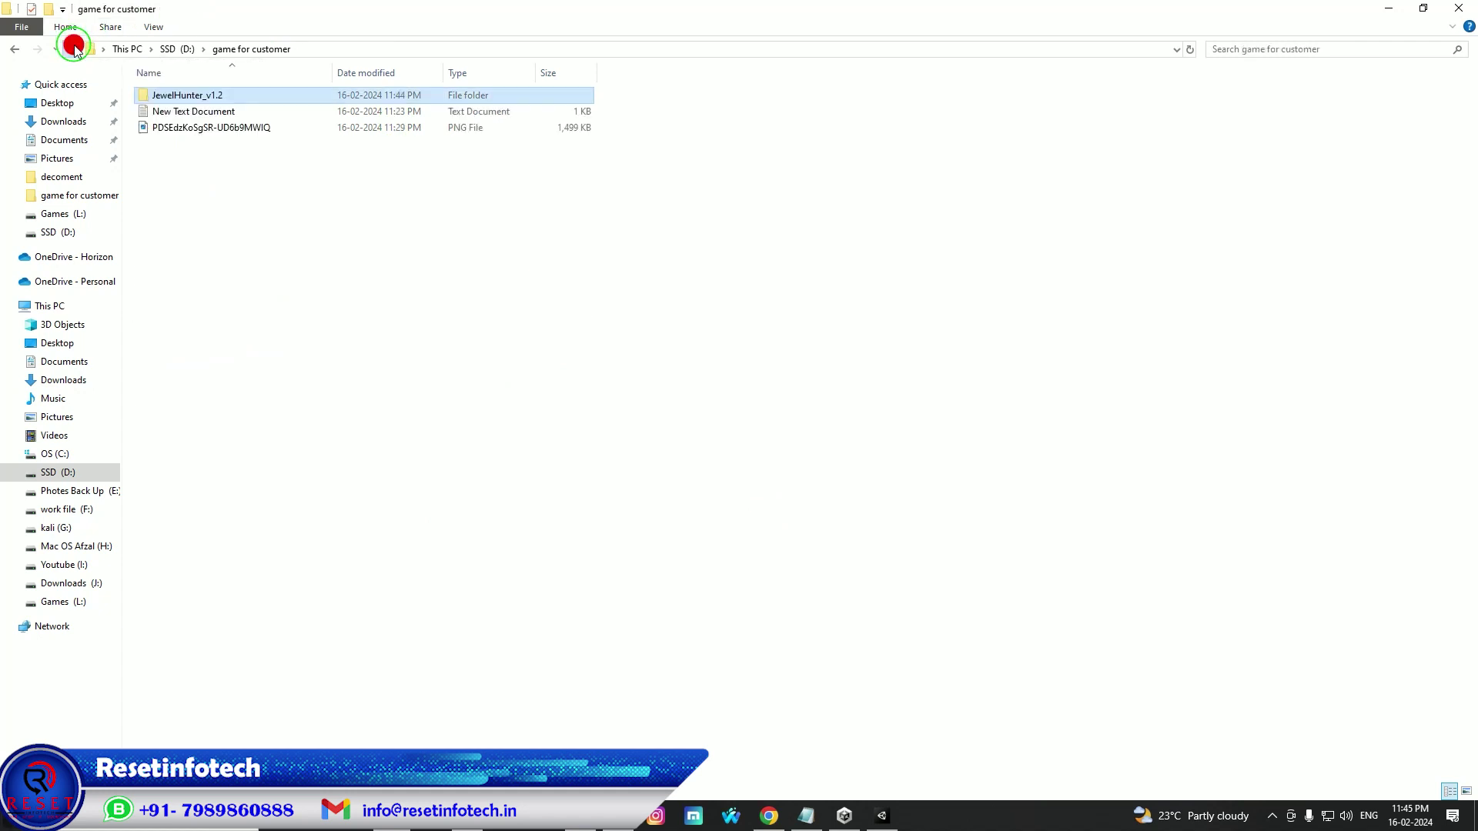
{"action": "left_click", "coordinate": [889, 816]}
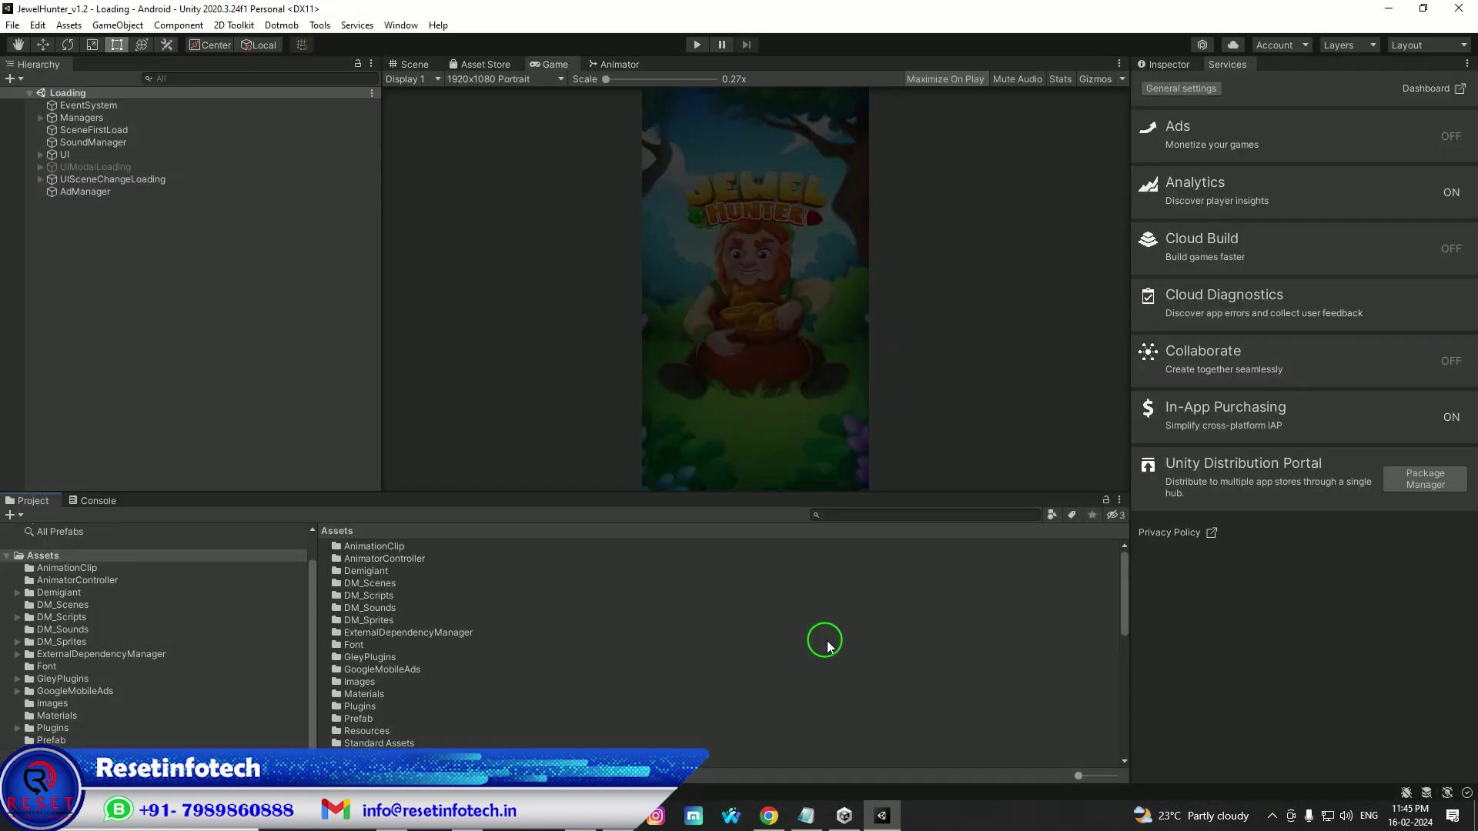
- Open Player settings from Build Settings and select the old Company Name storehyd to replace it
{"action": "left_click", "coordinate": [11, 26]}
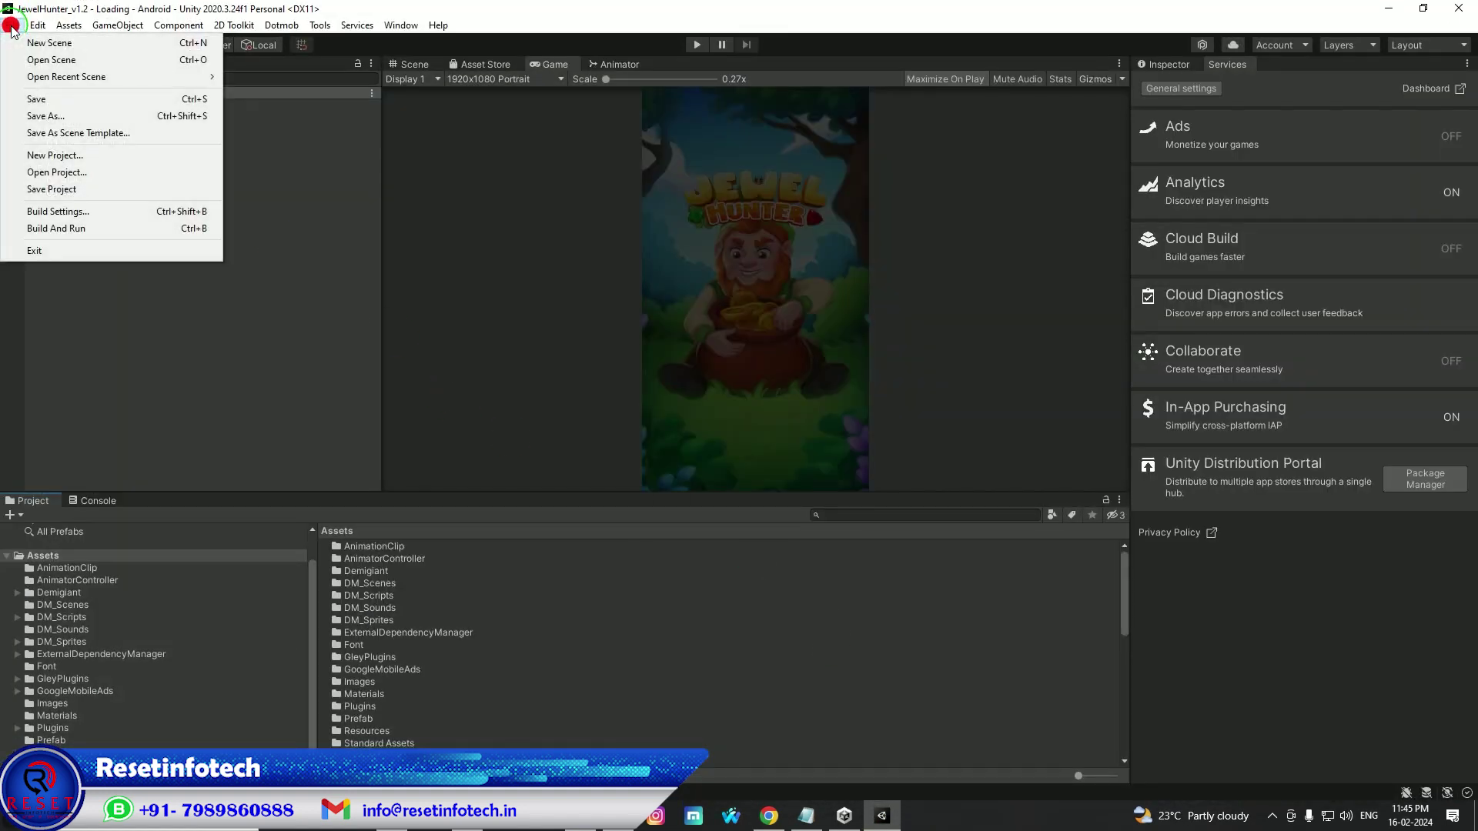
{"action": "left_click", "coordinate": [77, 211]}
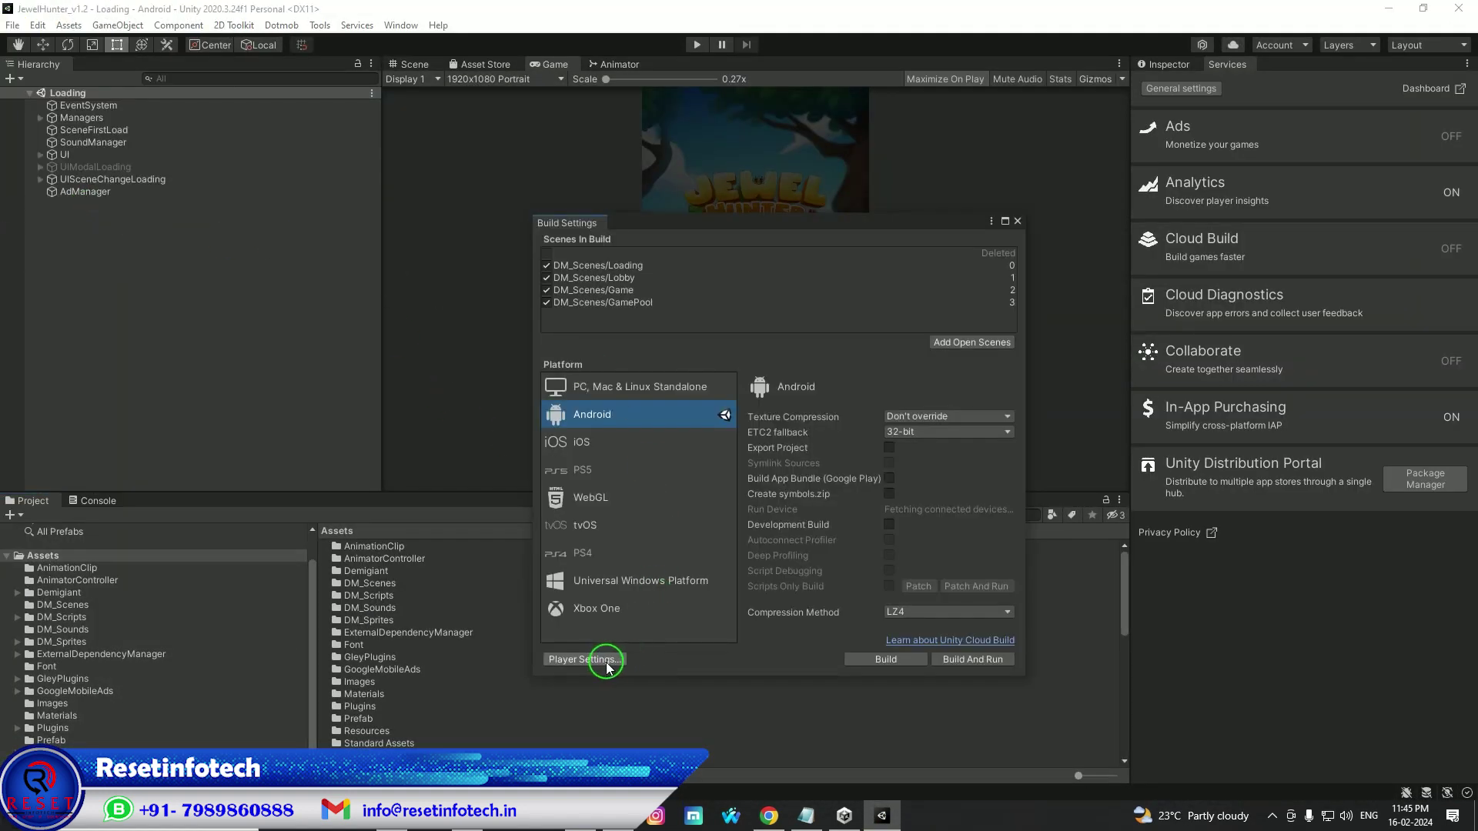
{"action": "left_click", "coordinate": [605, 662]}
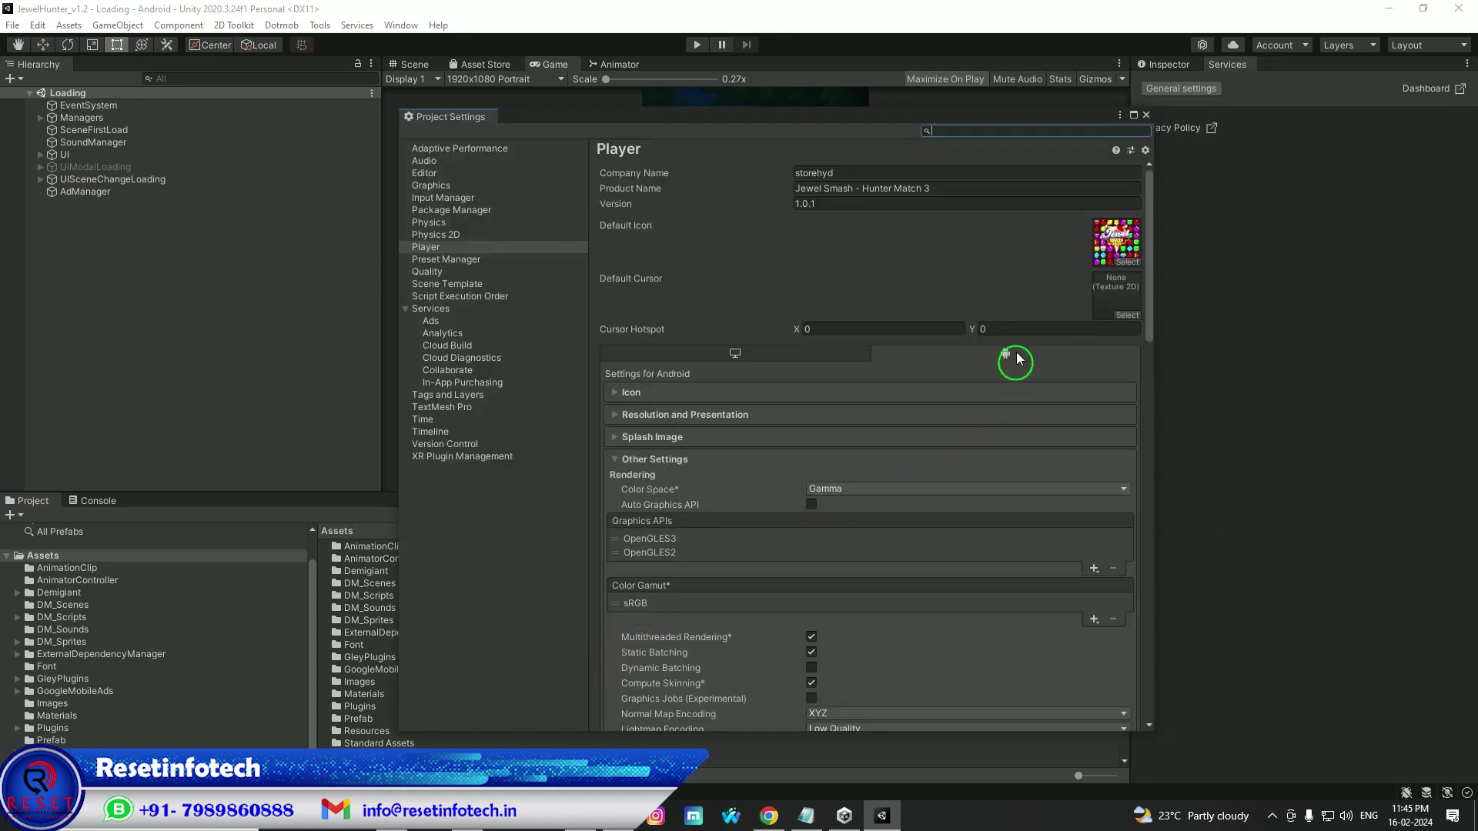
{"action": "left_click", "coordinate": [811, 176]}
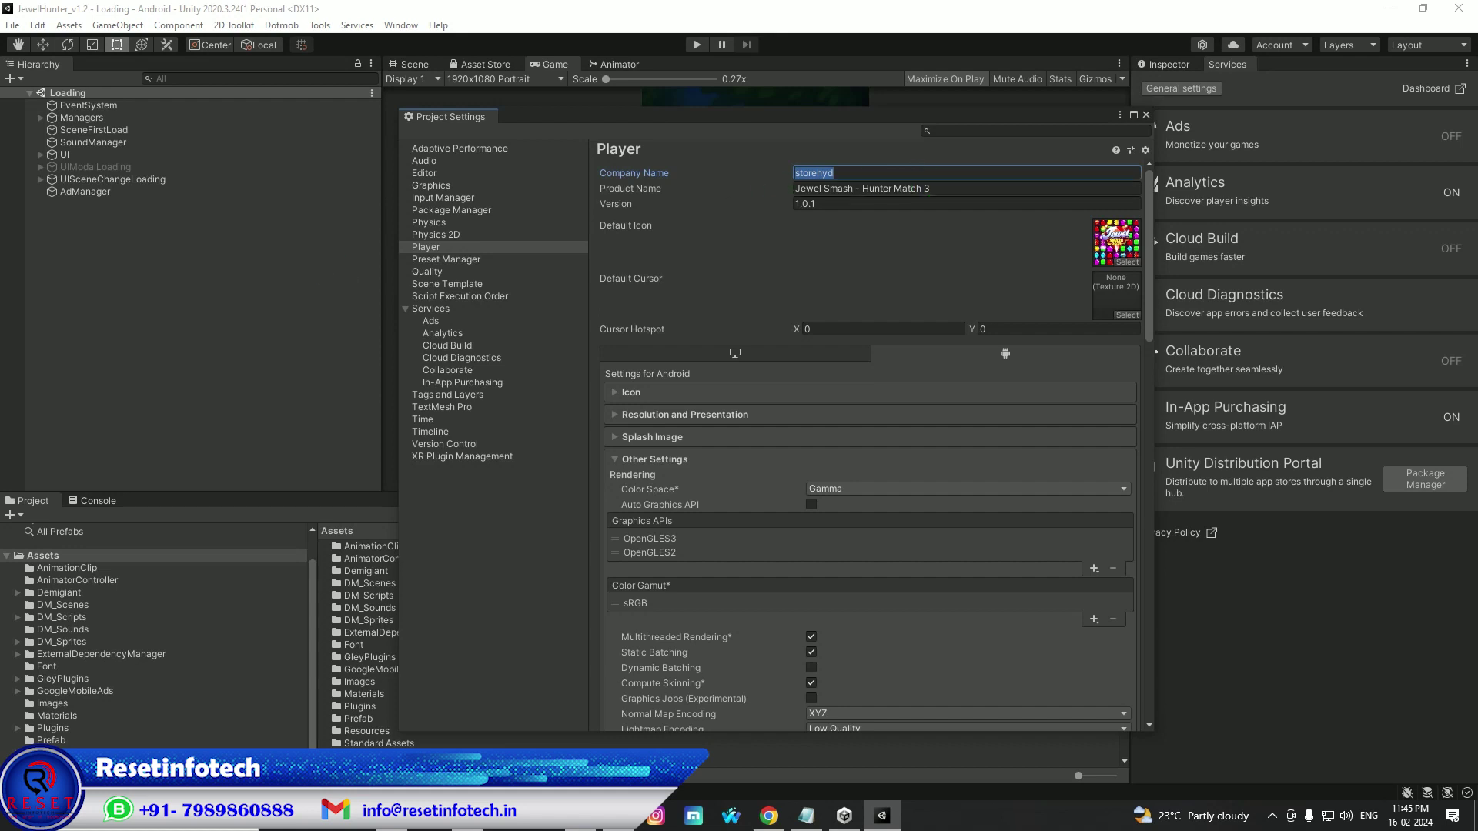
{"action": "left_click", "coordinate": [834, 173]}
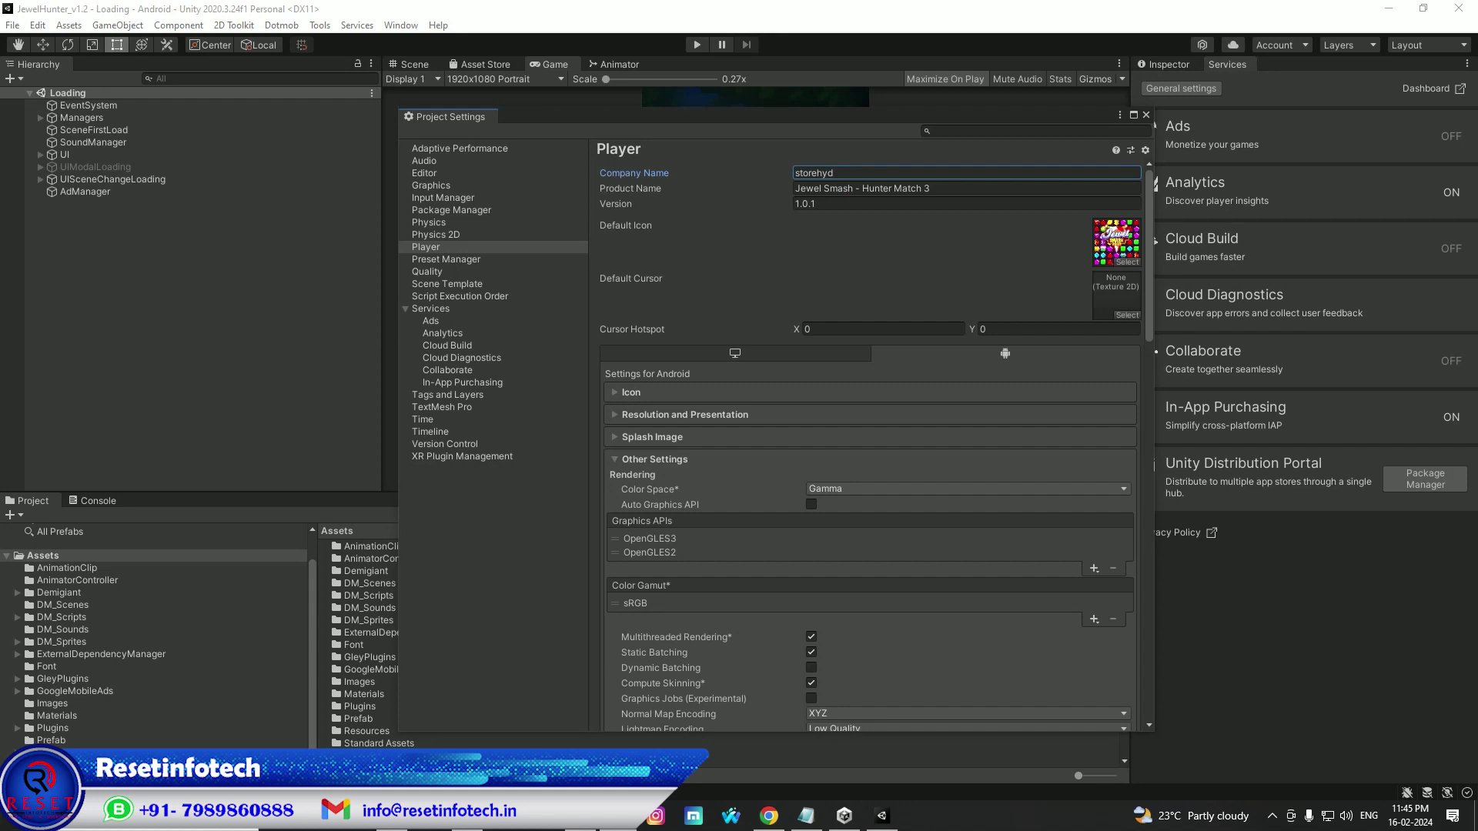
{"action": "double_click", "coordinate": [823, 171]}
{"action": "type", "text": "reset"}
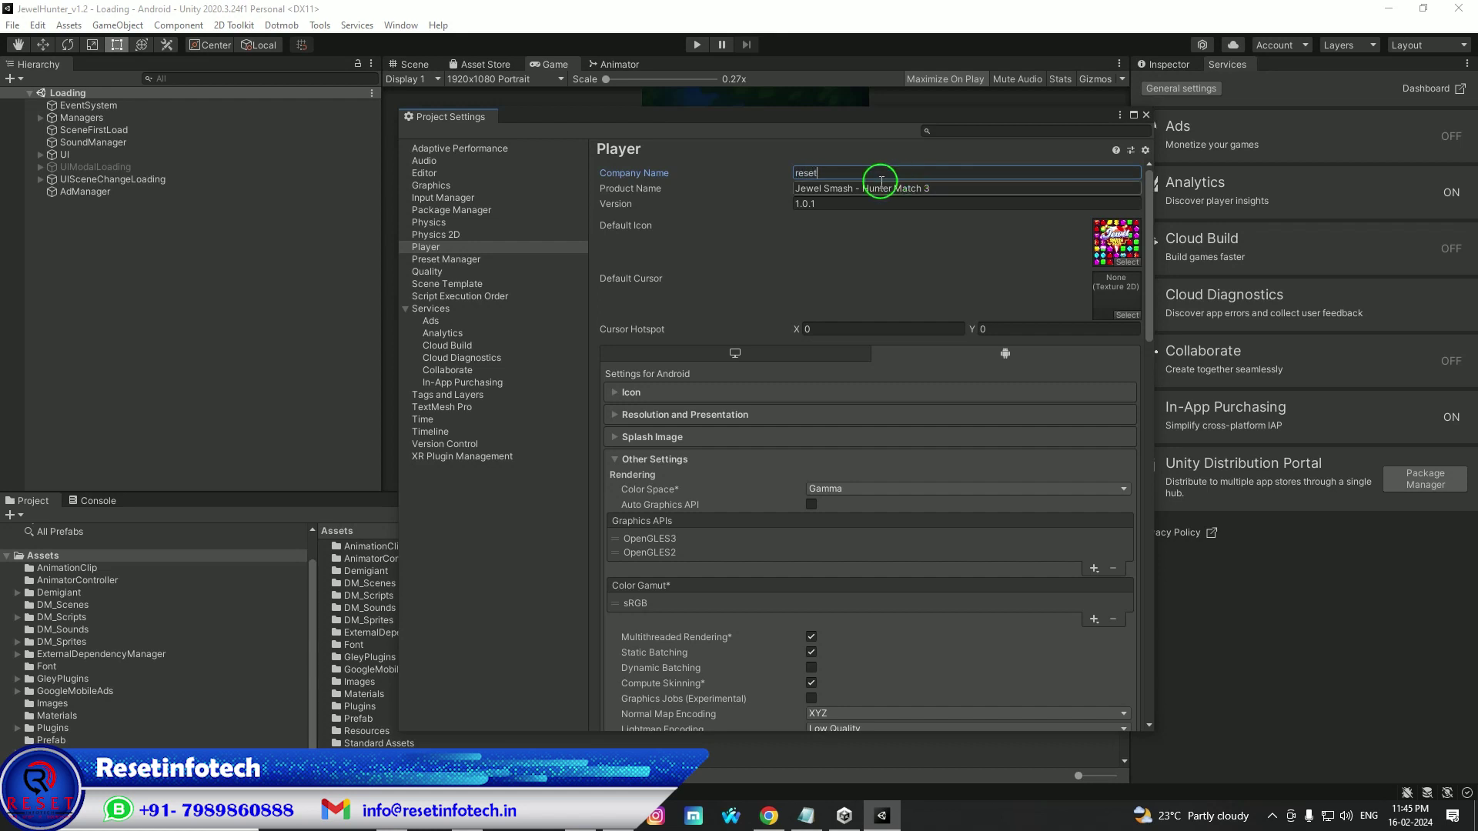
- Copy 'Jewel Quest Elite' from Notepad into Product Name, then resume editing the Company Name
{"action": "left_click", "coordinate": [806, 816]}
{"action": "left_click_drag", "start_coordinate": [425, 189], "coordinate": [315, 189]}
{"action": "key", "text": "ctrl+c"}
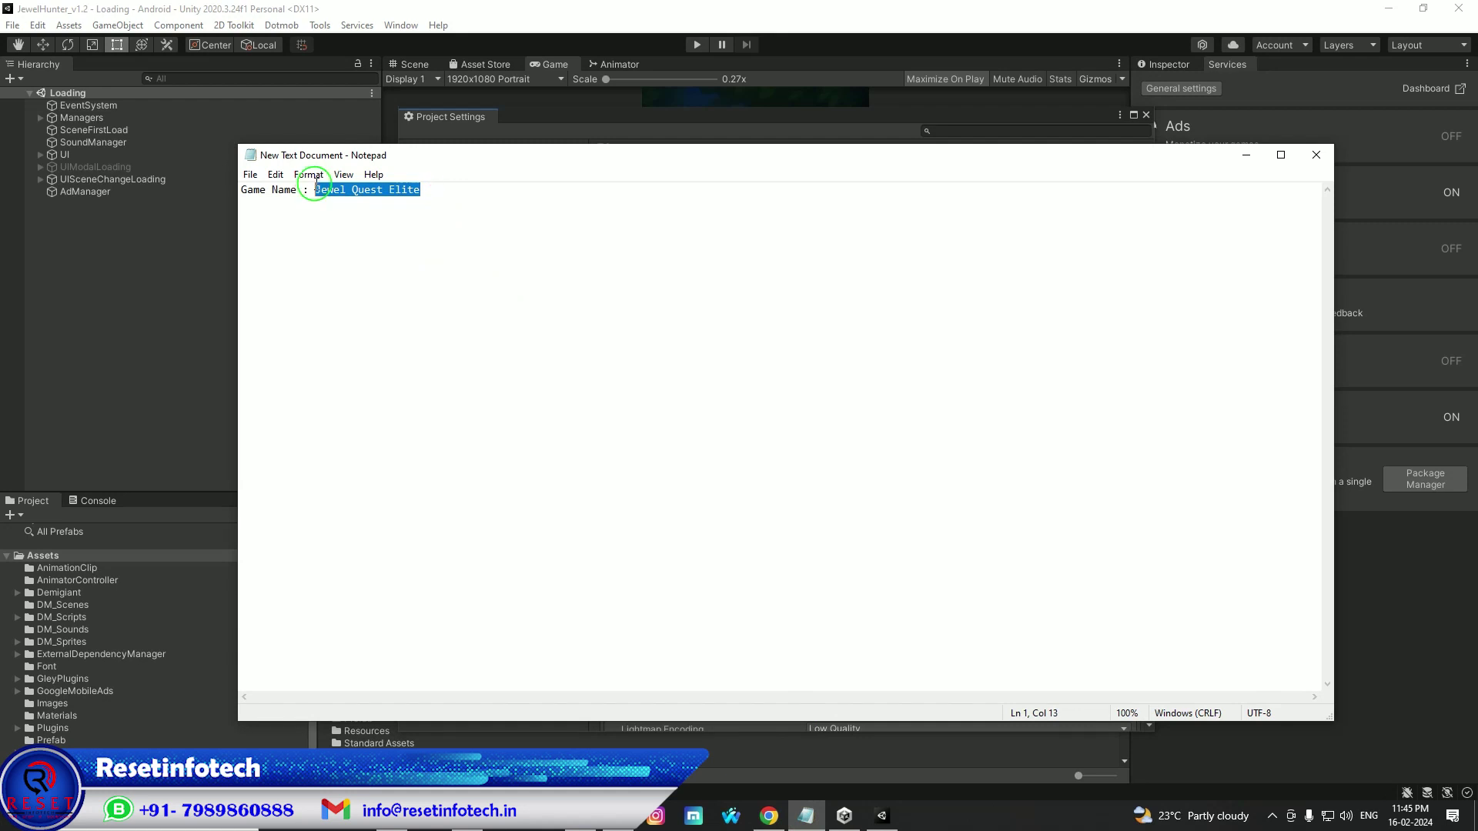
{"action": "left_click", "coordinate": [1245, 154]}
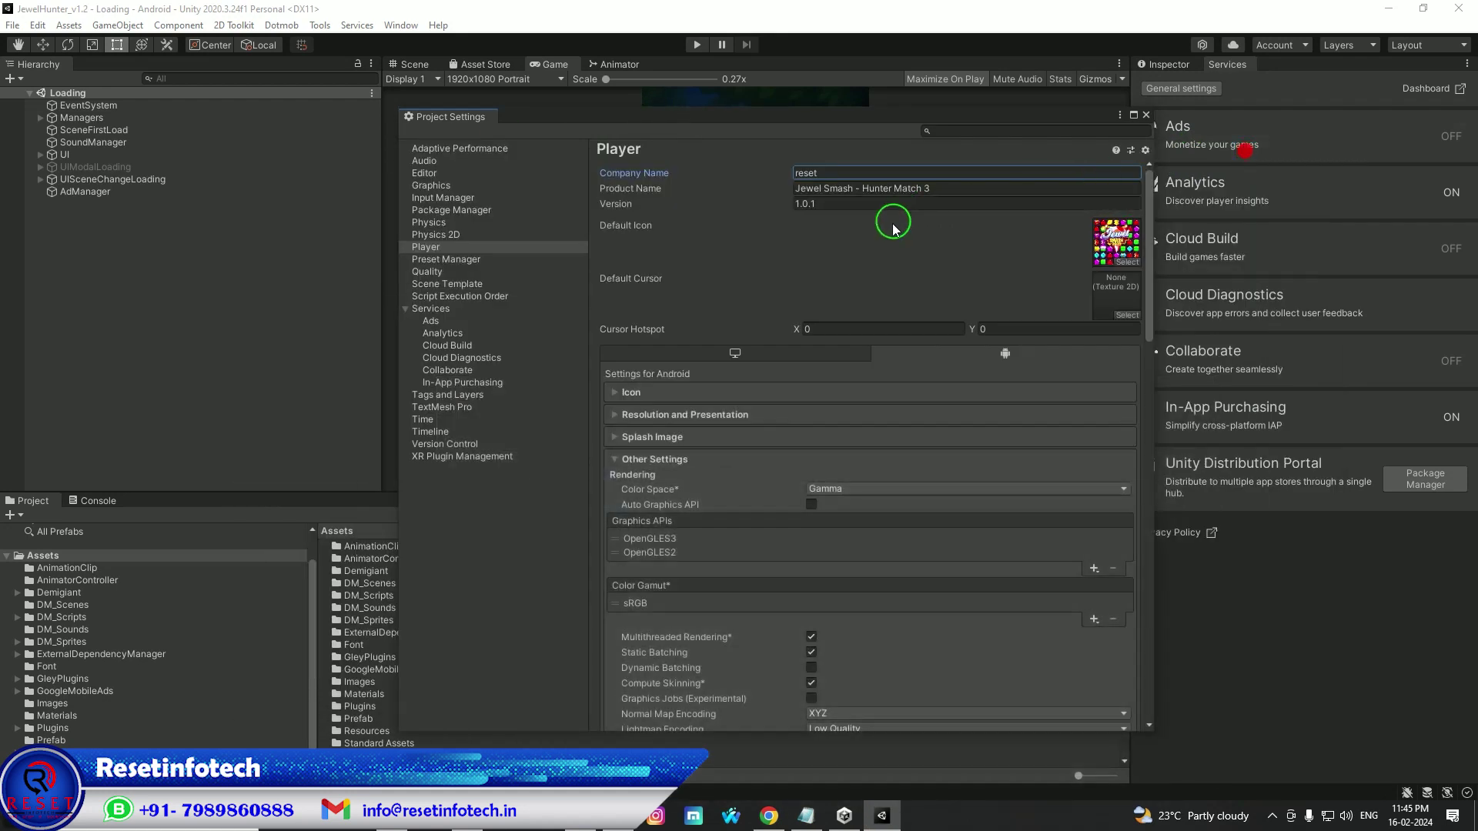
{"action": "left_click", "coordinate": [917, 188]}
{"action": "key", "text": "ctrl+v"}
{"action": "left_click", "coordinate": [874, 174]}
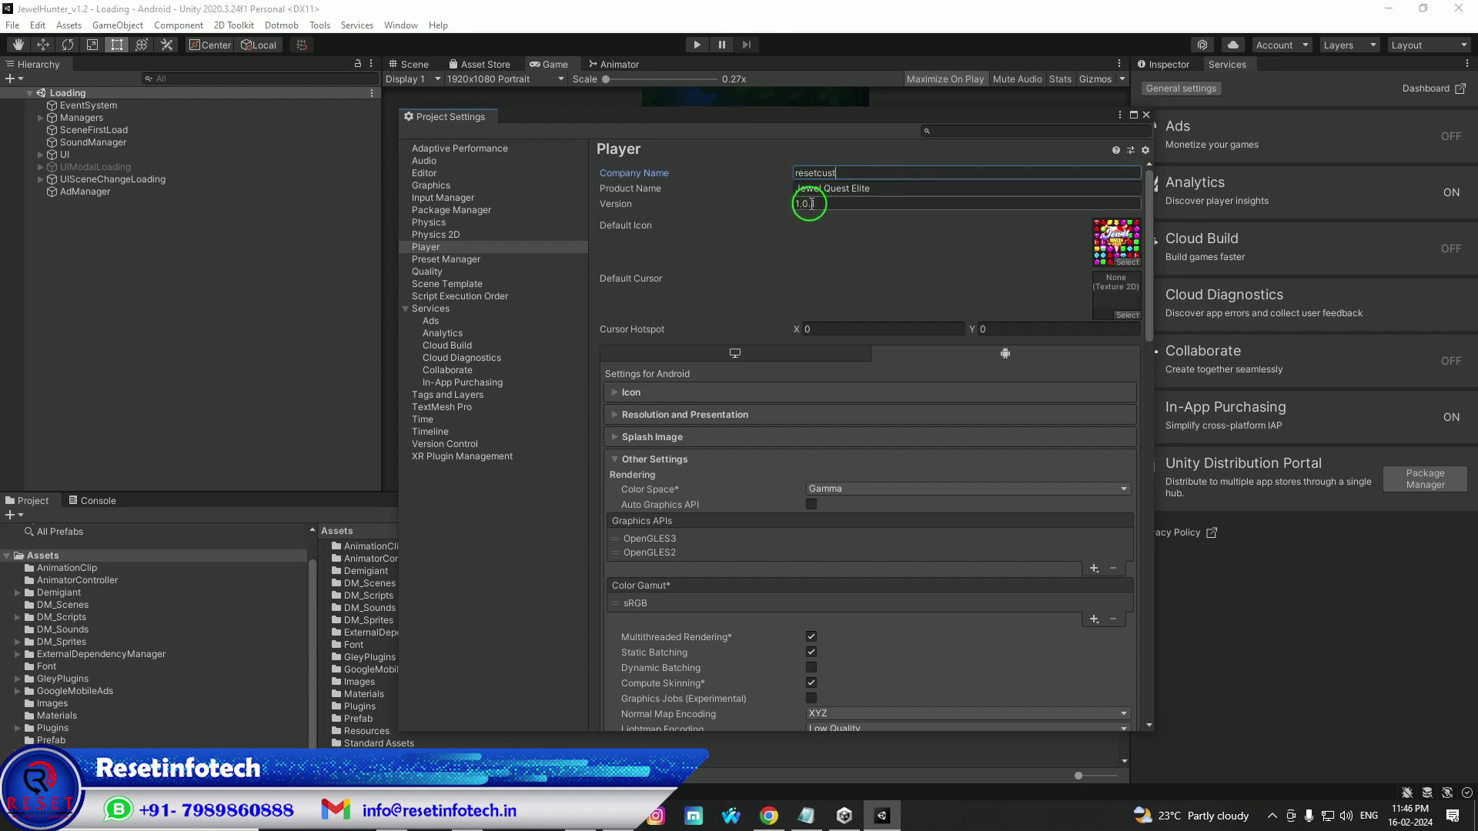
- Confirm the new company name and assign the logoai texture as the Default Icon
{"action": "left_click", "coordinate": [840, 202]}
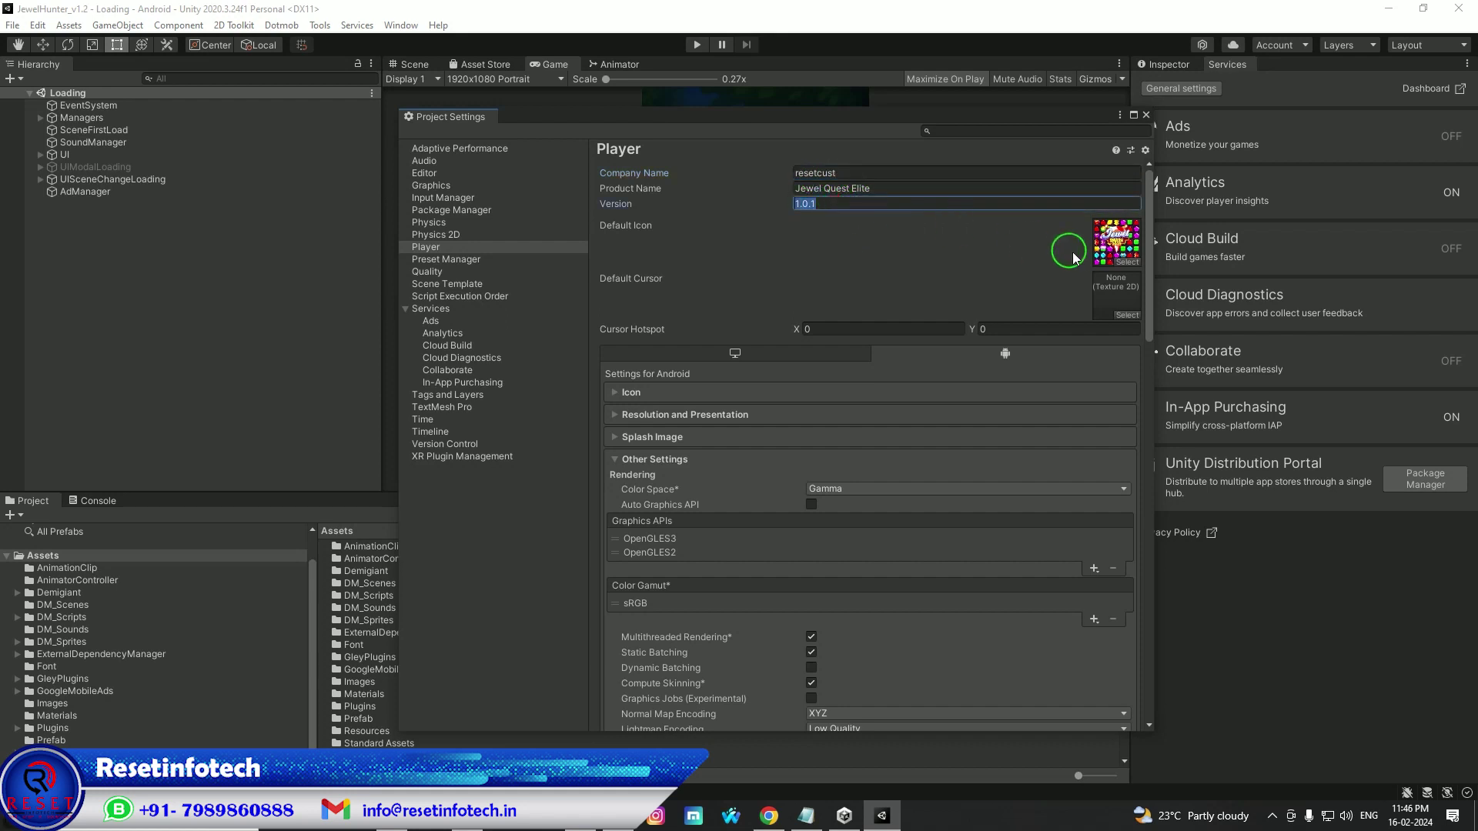
{"action": "left_click", "coordinate": [1127, 262]}
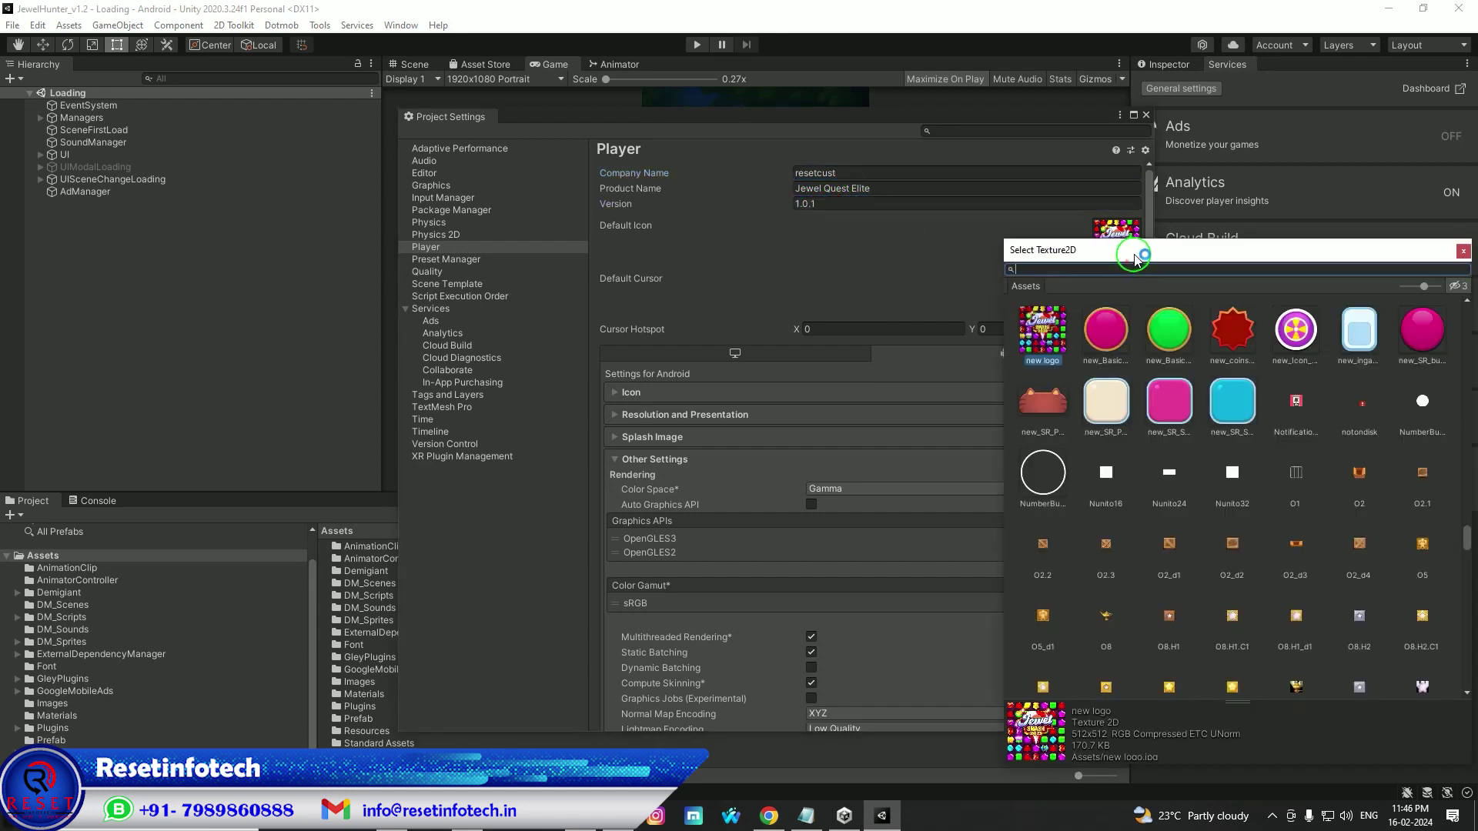
{"action": "left_click_drag", "start_coordinate": [1131, 253], "coordinate": [739, 179]}
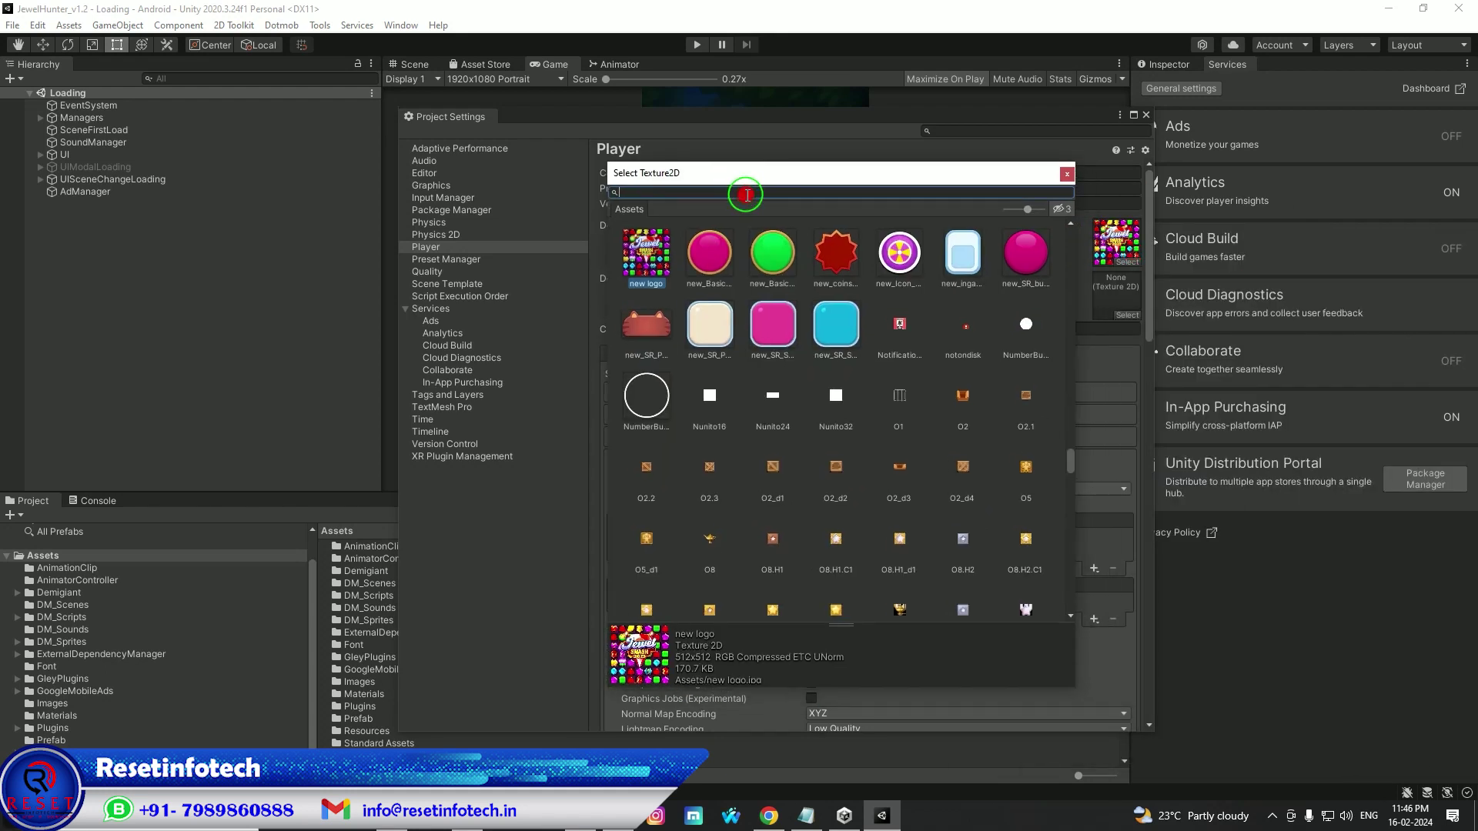
{"action": "type", "text": "logo"}
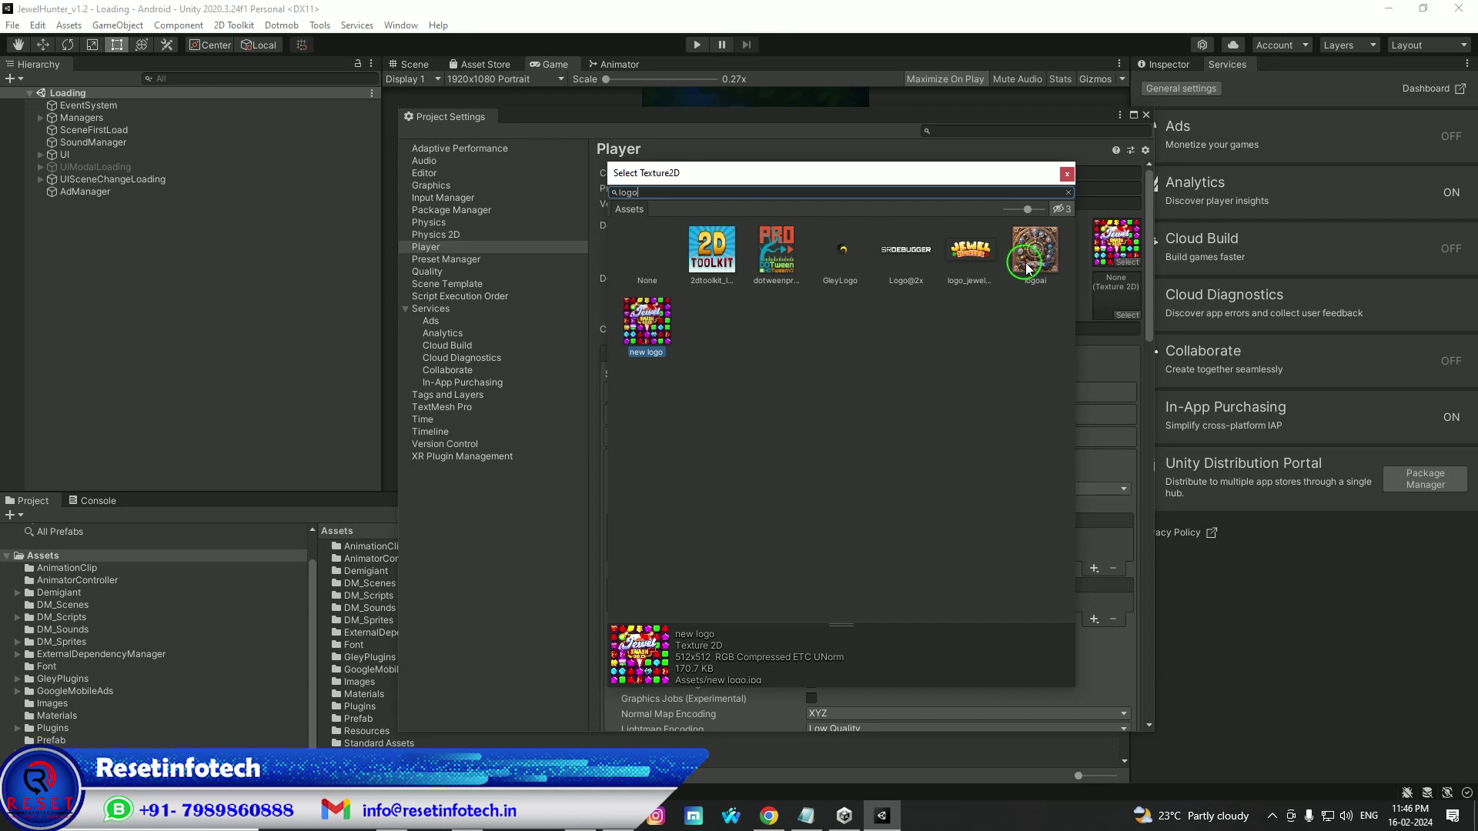
{"action": "double_click", "coordinate": [1028, 267]}
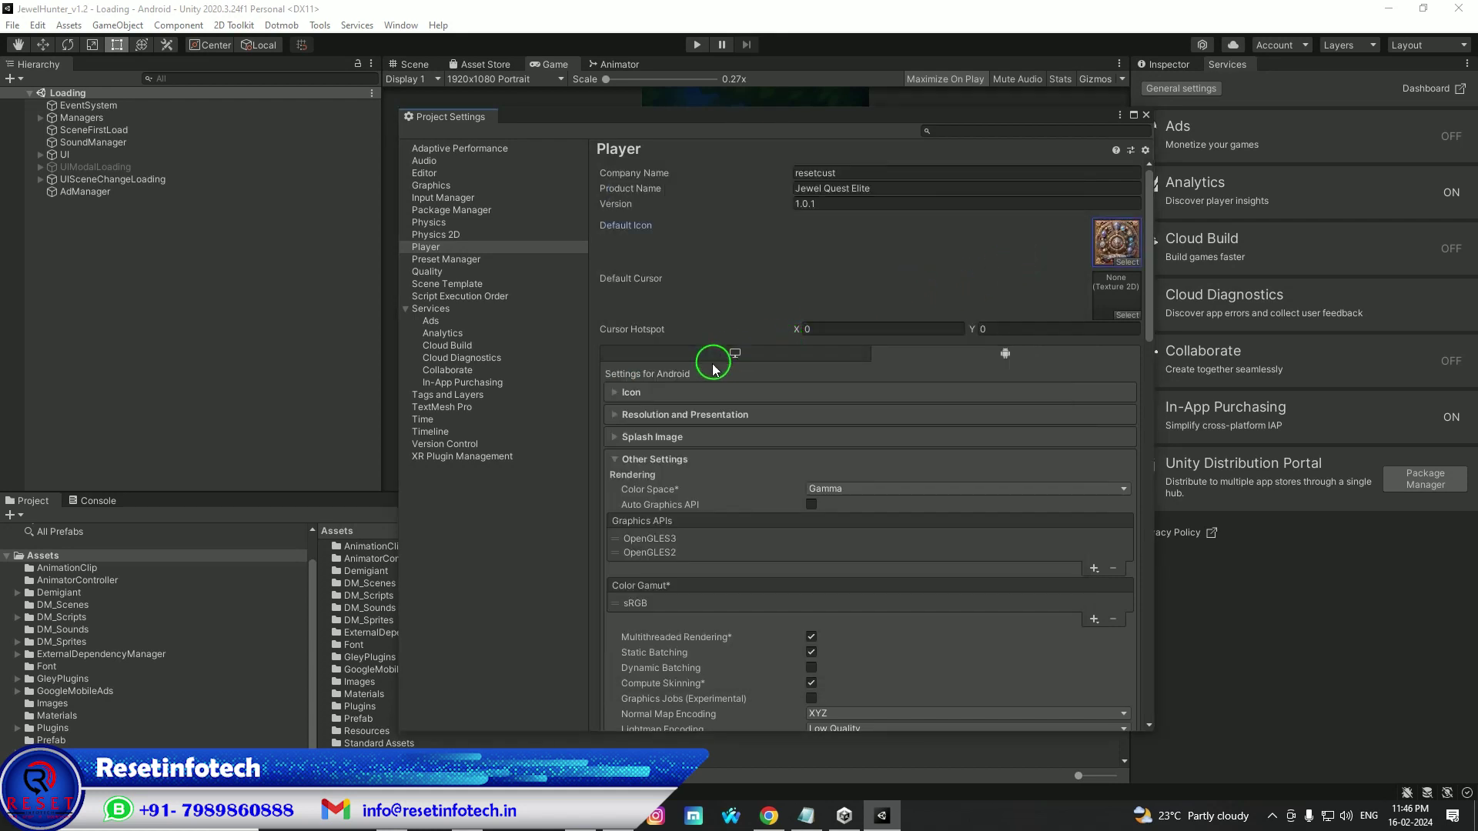
- Set both the Android adaptive Background and Foreground icons to logoai
{"action": "left_click", "coordinate": [616, 393]}
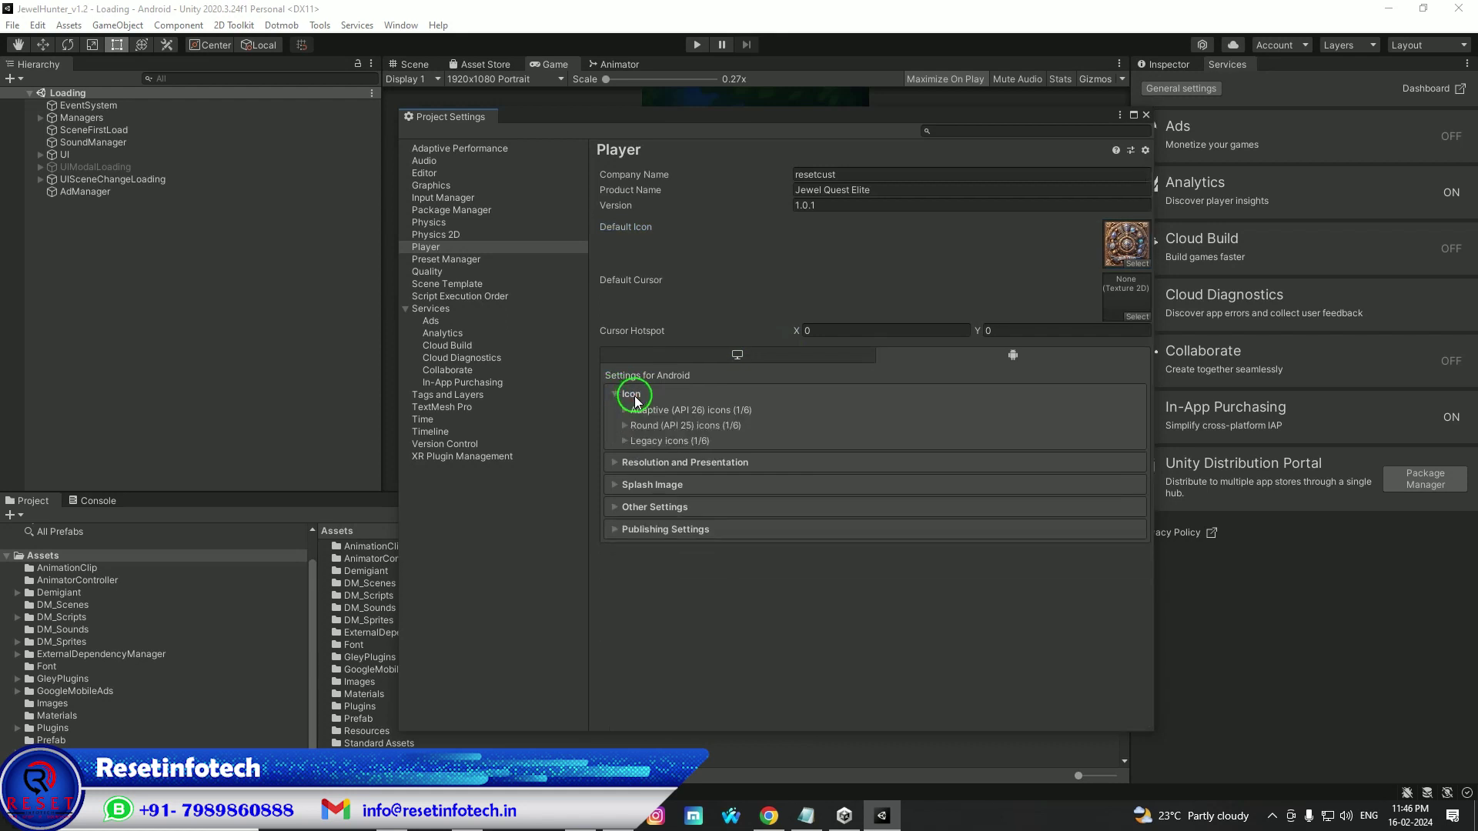
{"action": "left_click", "coordinate": [629, 415]}
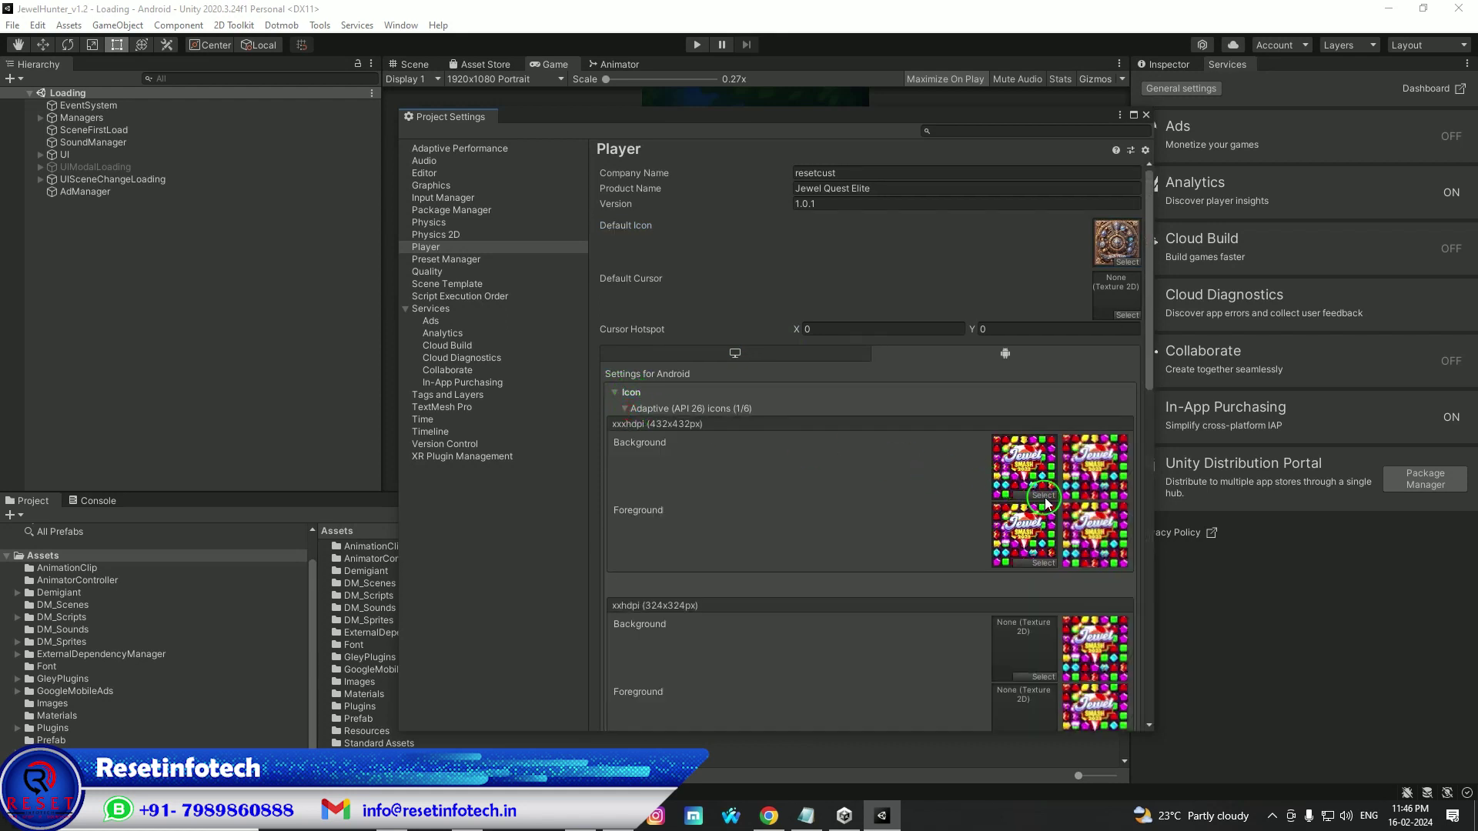
{"action": "left_click", "coordinate": [1040, 496]}
{"action": "type", "text": "lo"}
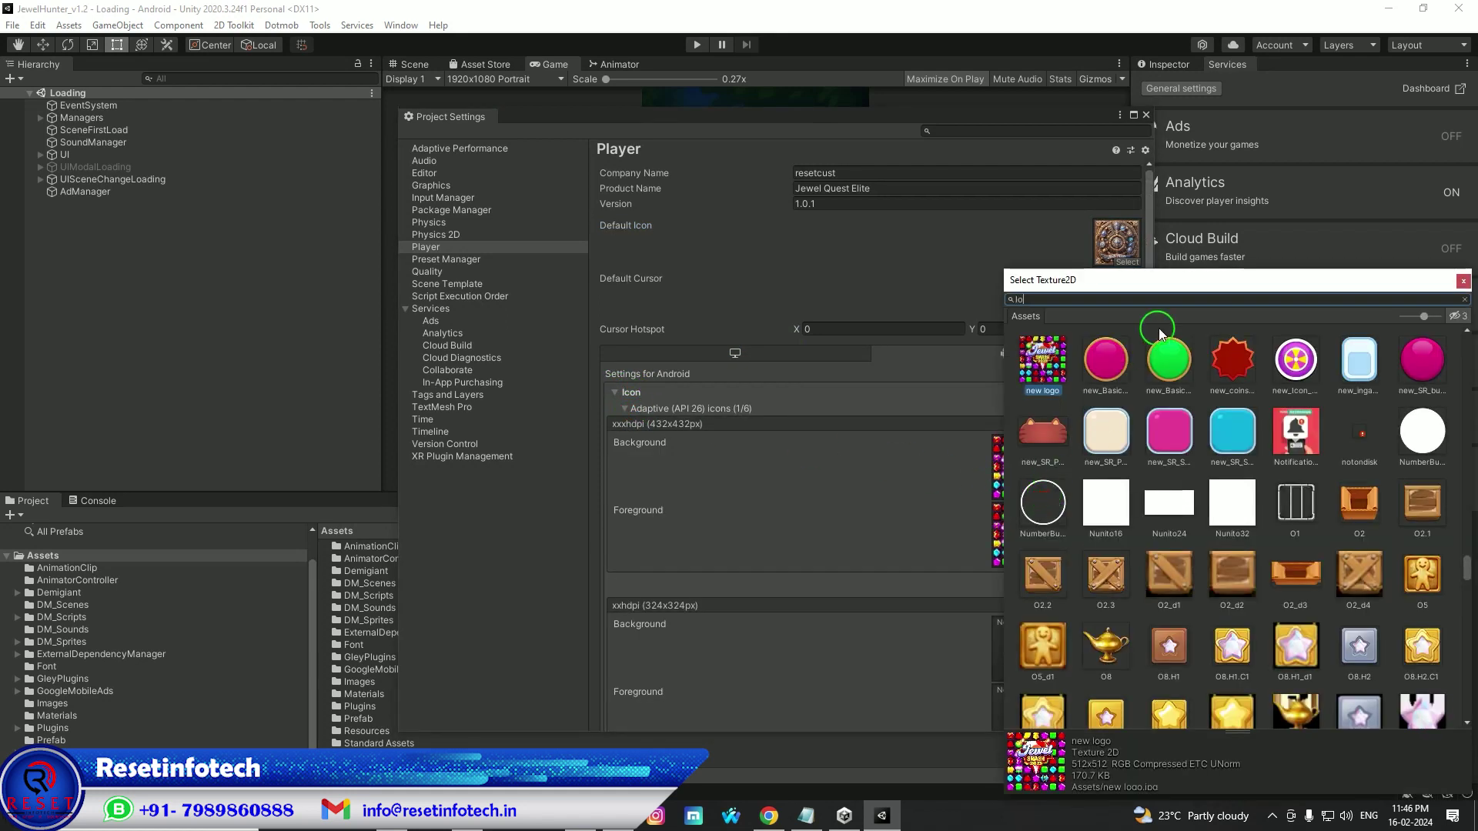
{"action": "type", "text": "g"}
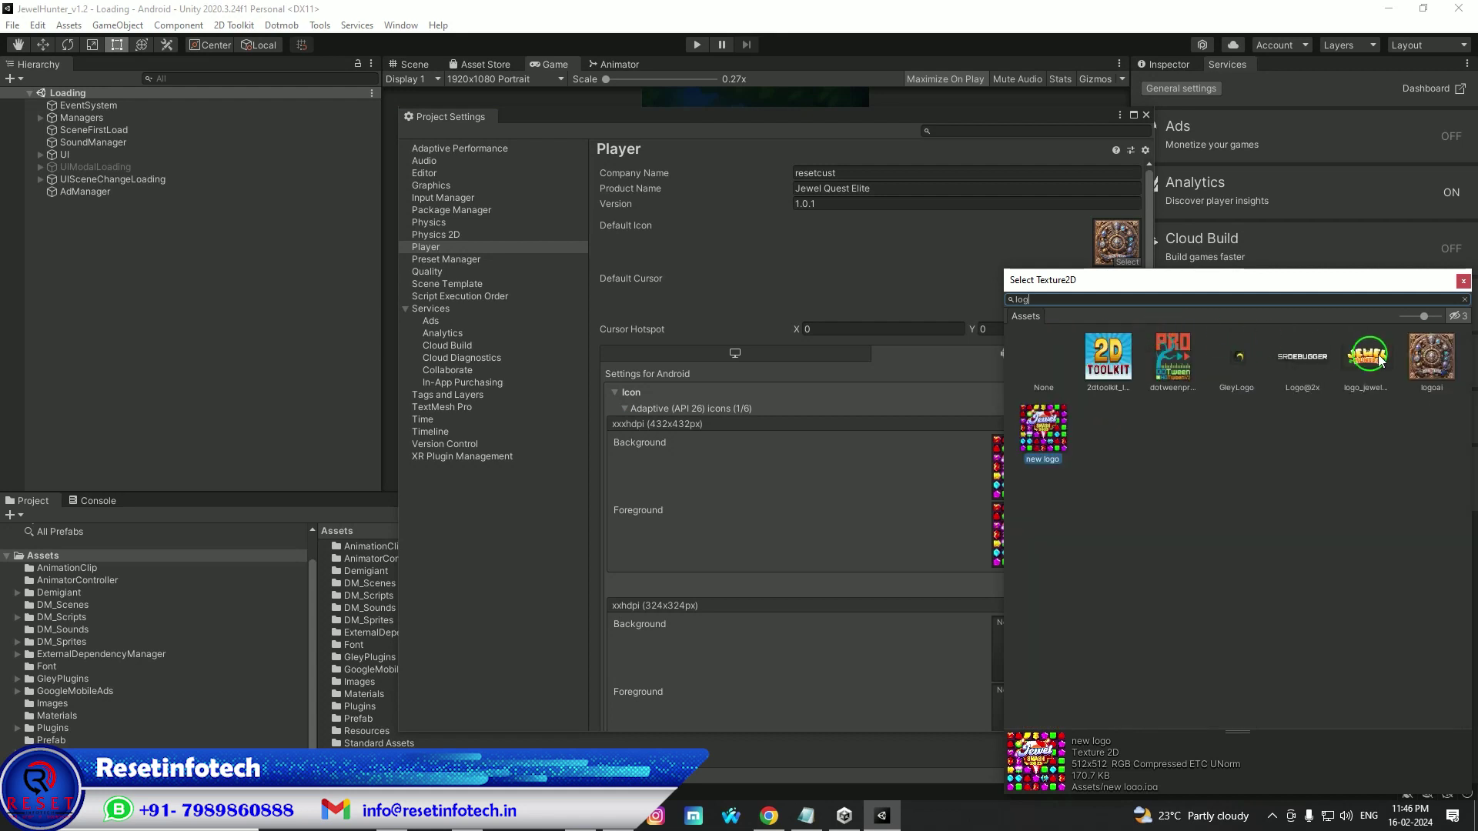
{"action": "double_click", "coordinate": [1430, 358]}
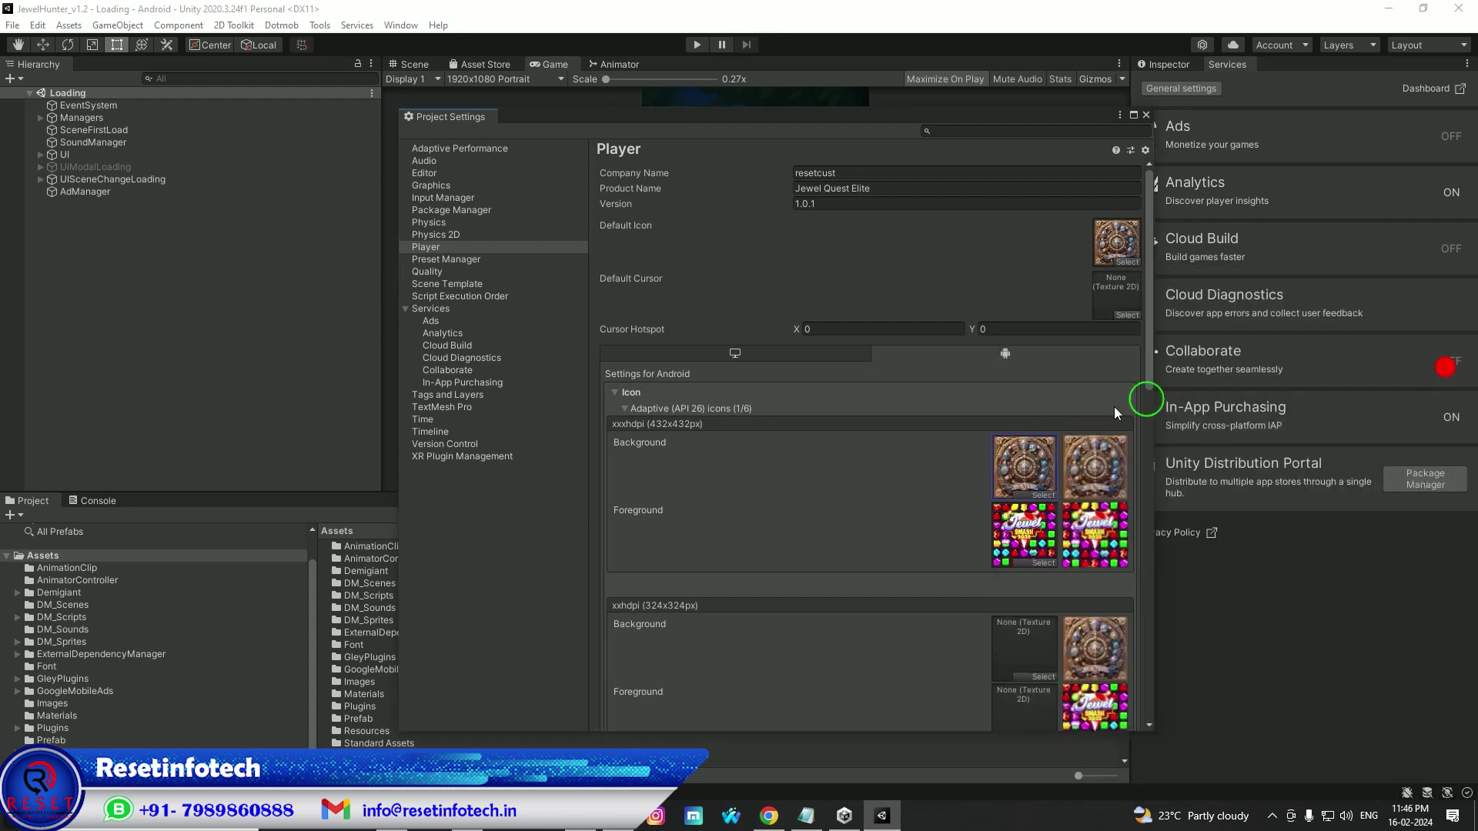
{"action": "left_click", "coordinate": [1012, 568]}
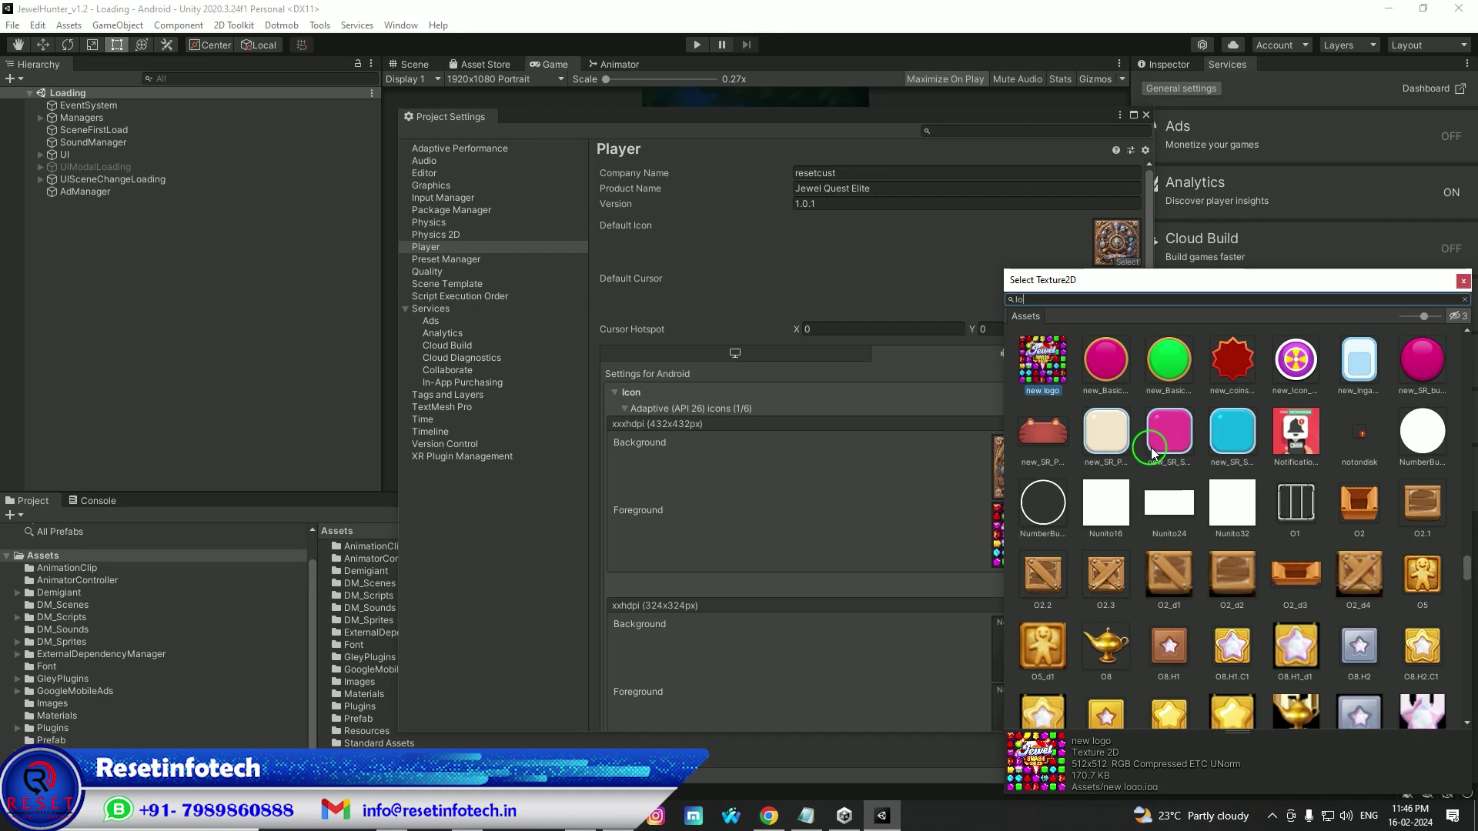
{"action": "type", "text": "g"}
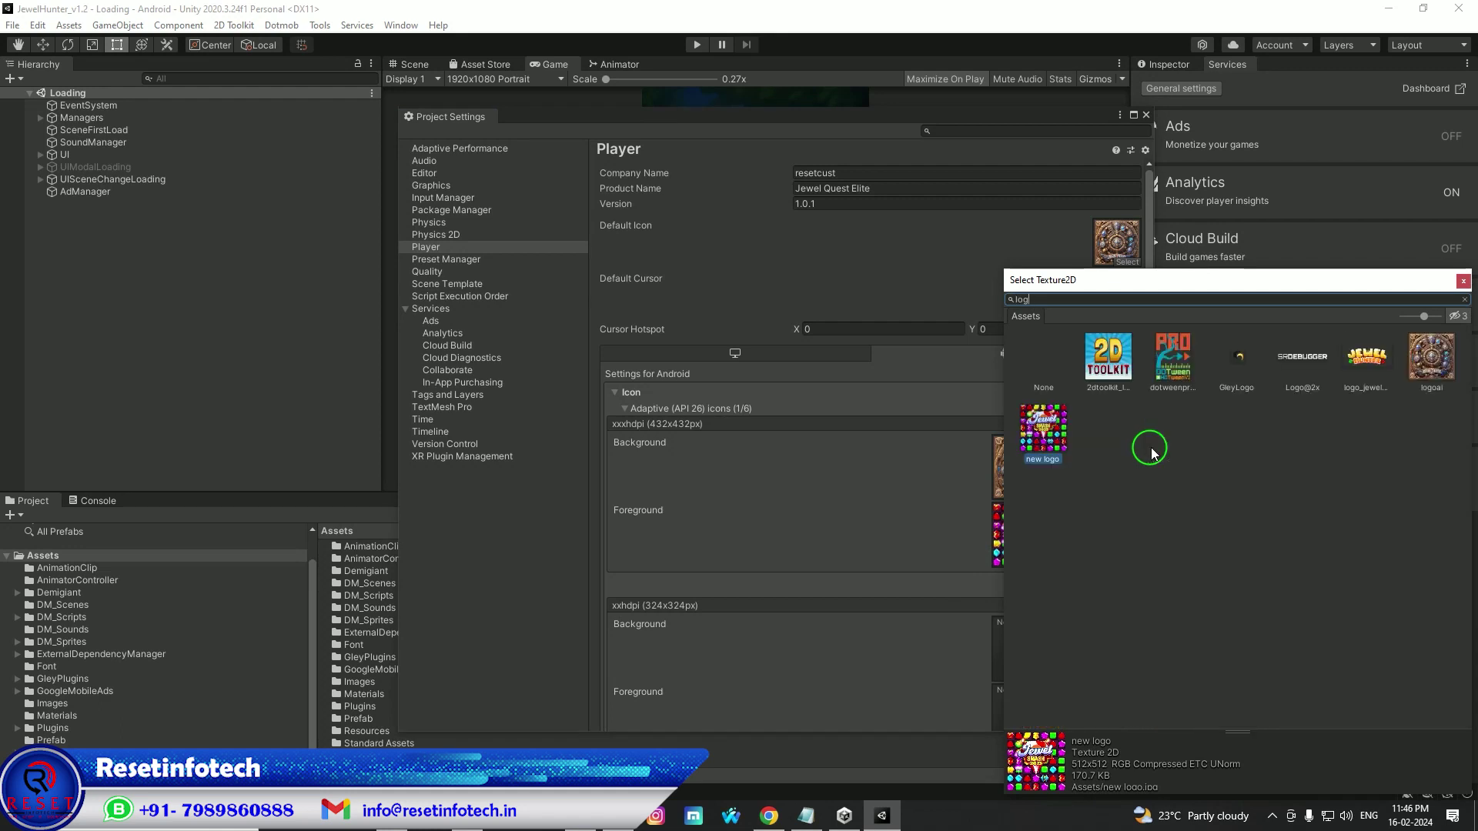
{"action": "double_click", "coordinate": [1430, 360]}
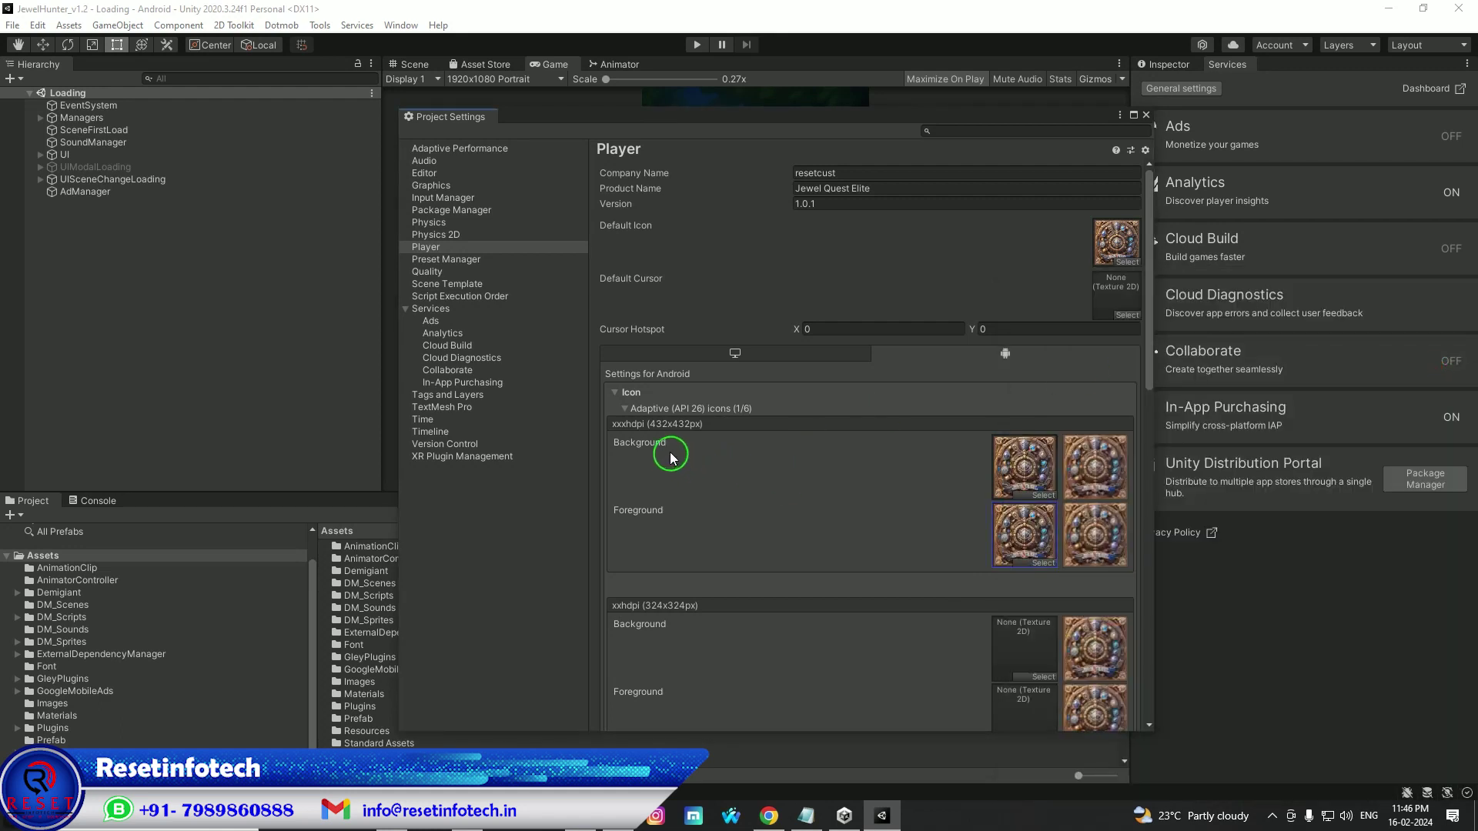
- Assign logoai to the xxxhdpi Round icon slot
{"action": "left_click", "coordinate": [630, 411]}
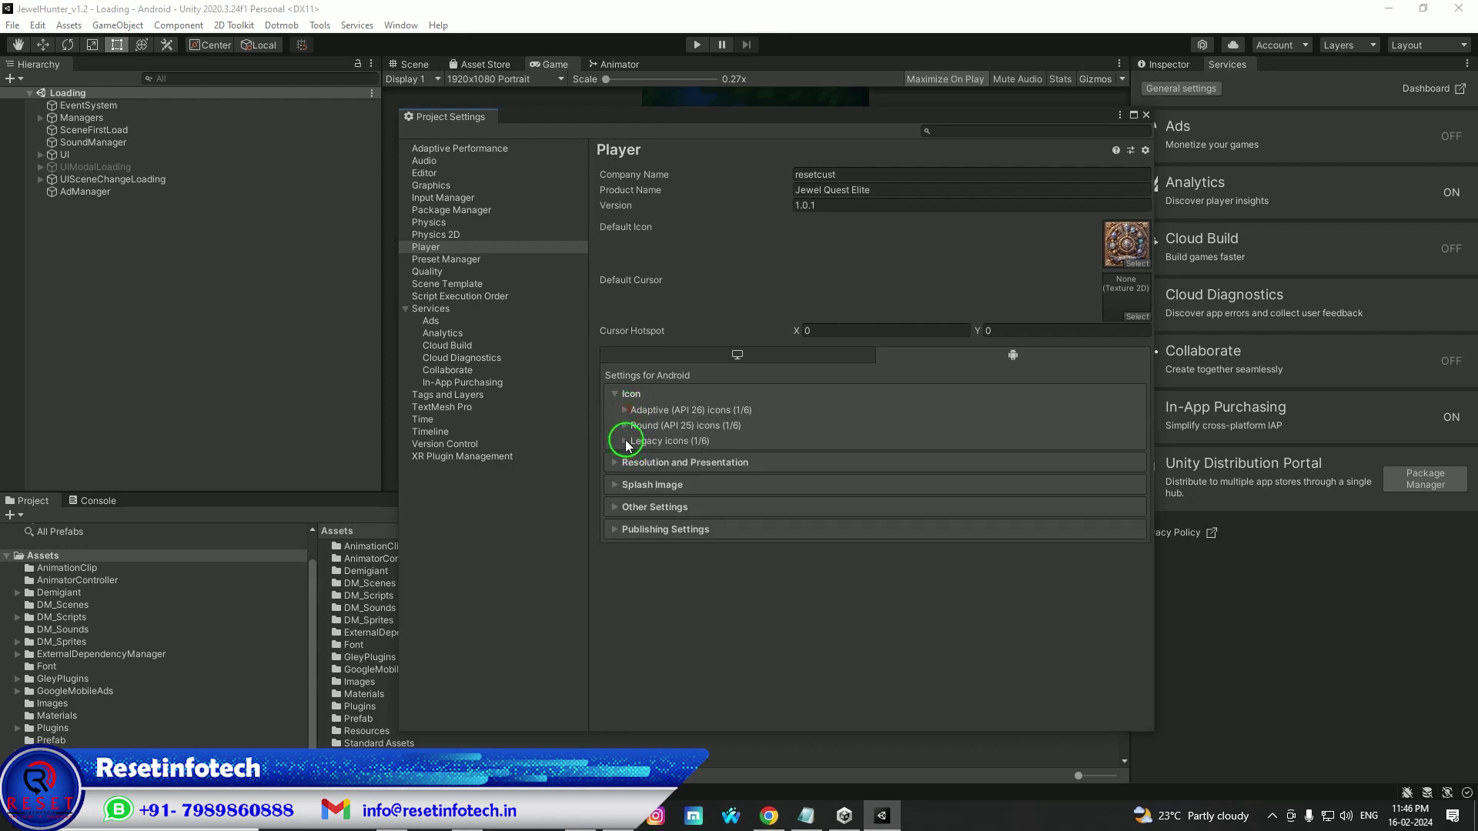
{"action": "left_click", "coordinate": [622, 424]}
{"action": "left_click", "coordinate": [1041, 510]}
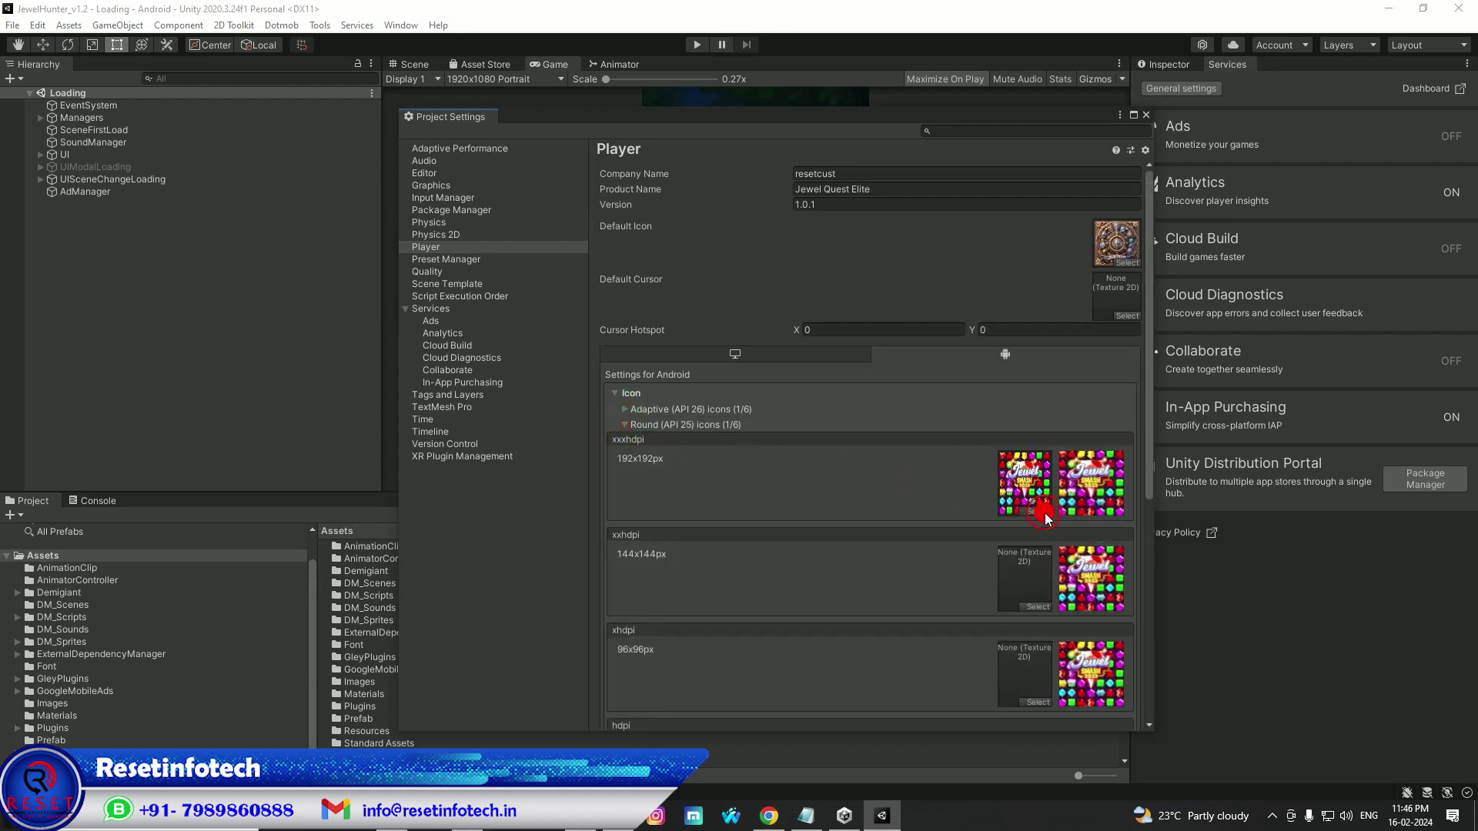
{"action": "type", "text": "logo"}
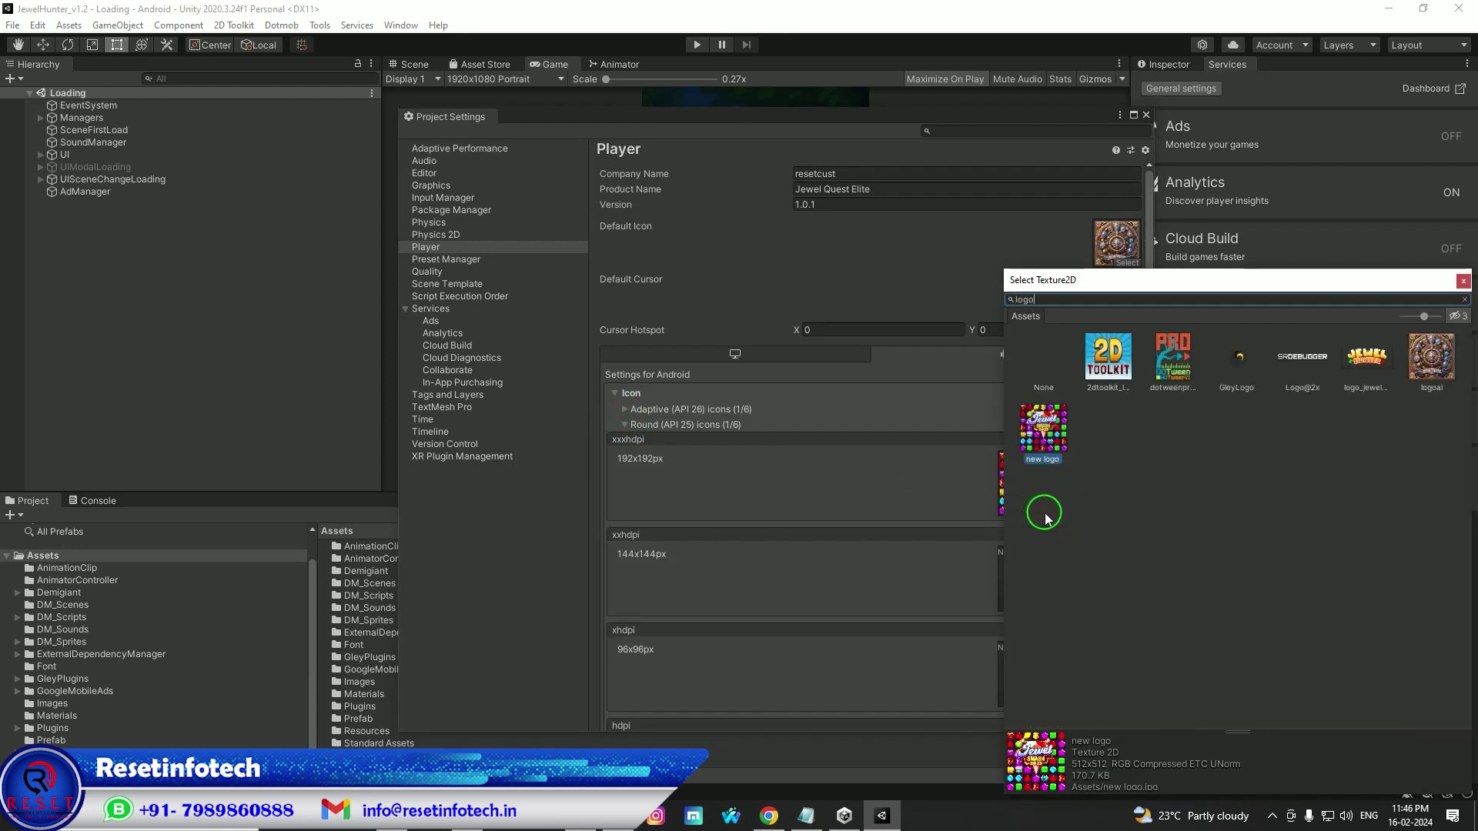
{"action": "double_click", "coordinate": [1423, 373]}
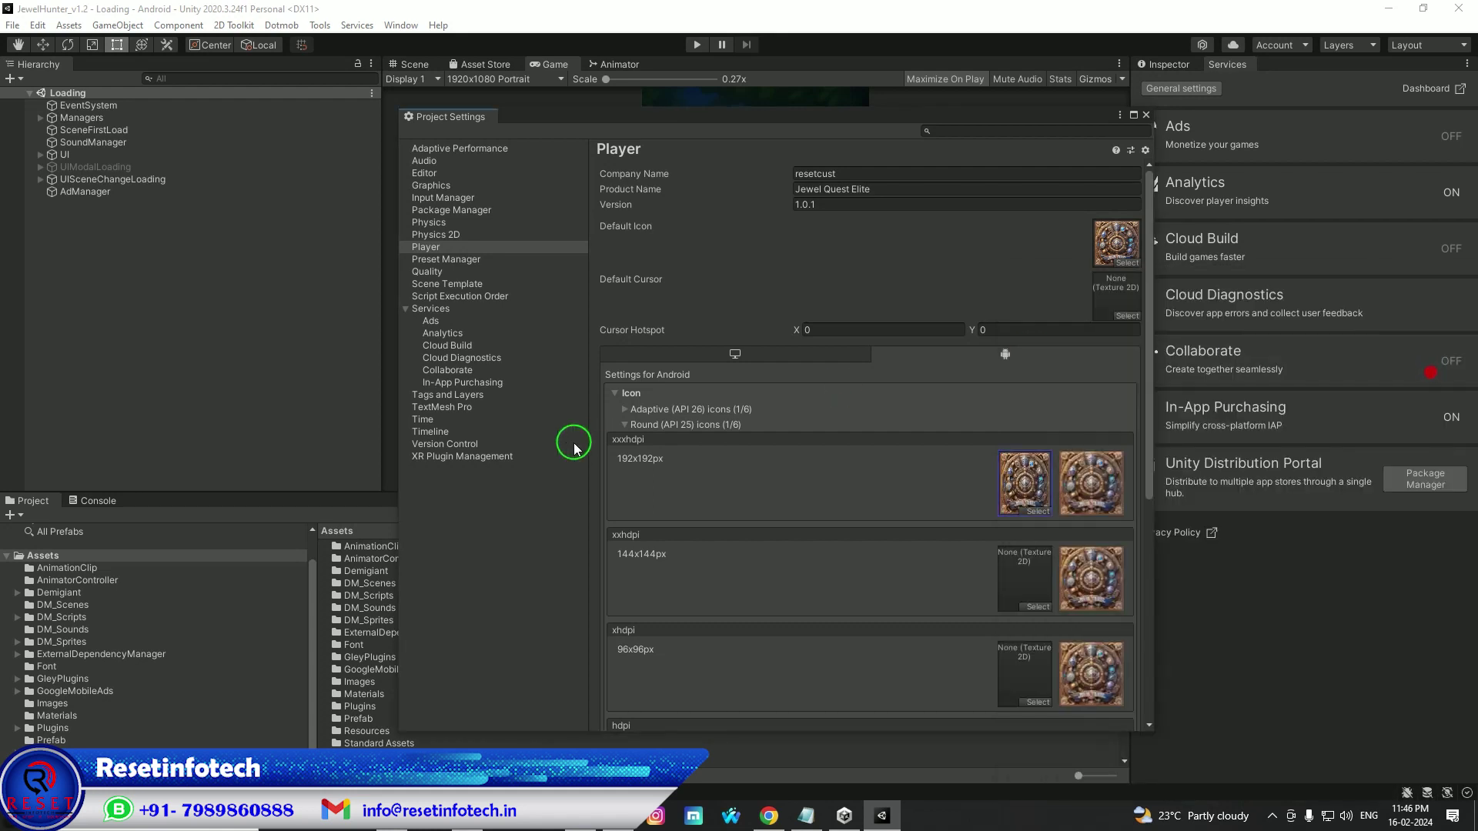
{"action": "left_click", "coordinate": [626, 426]}
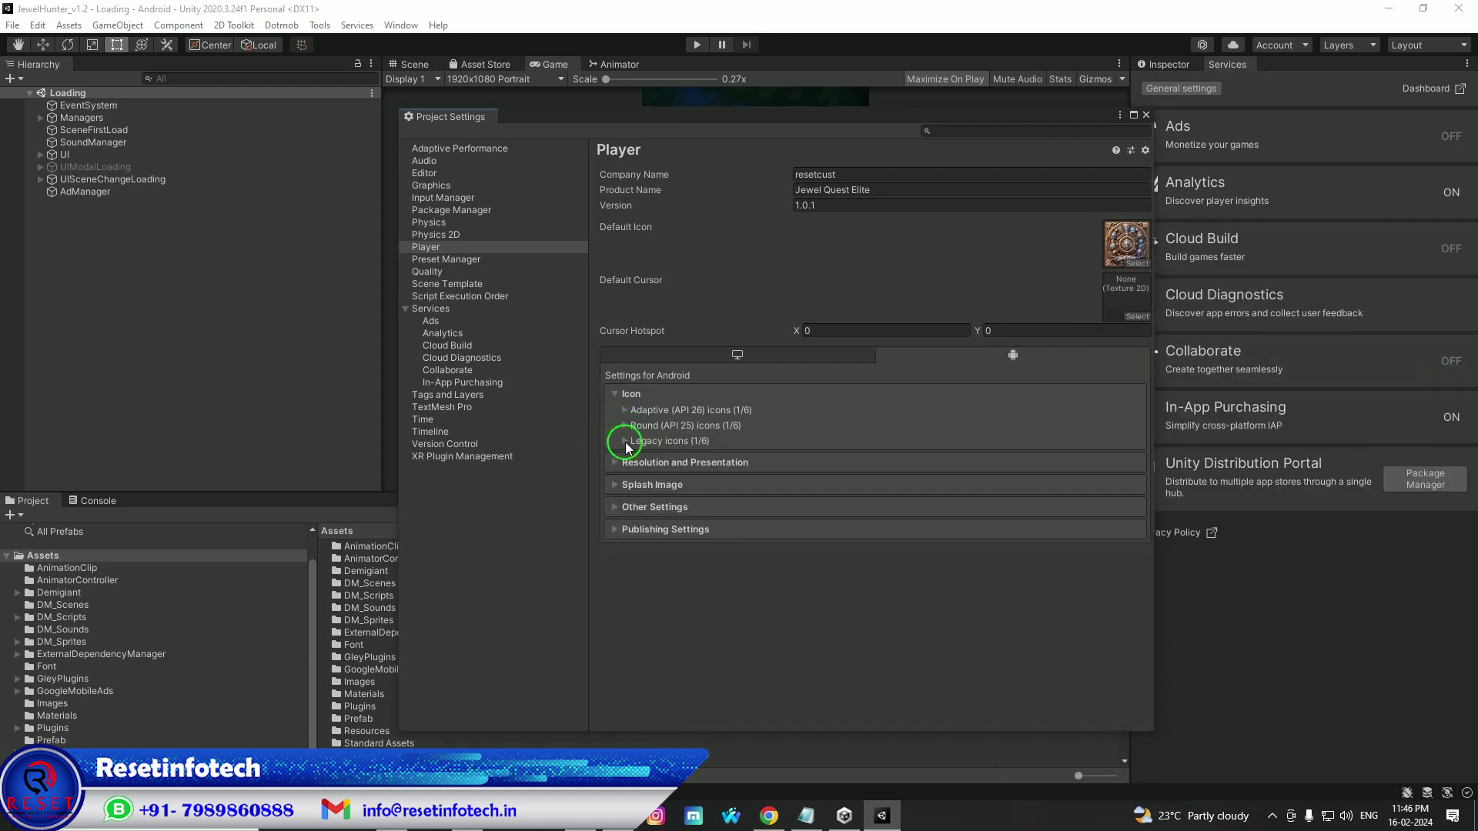
- Assign logoai to the xxxhdpi slot under Legacy icons
{"action": "left_click", "coordinate": [624, 442]}
{"action": "left_click", "coordinate": [1040, 529]}
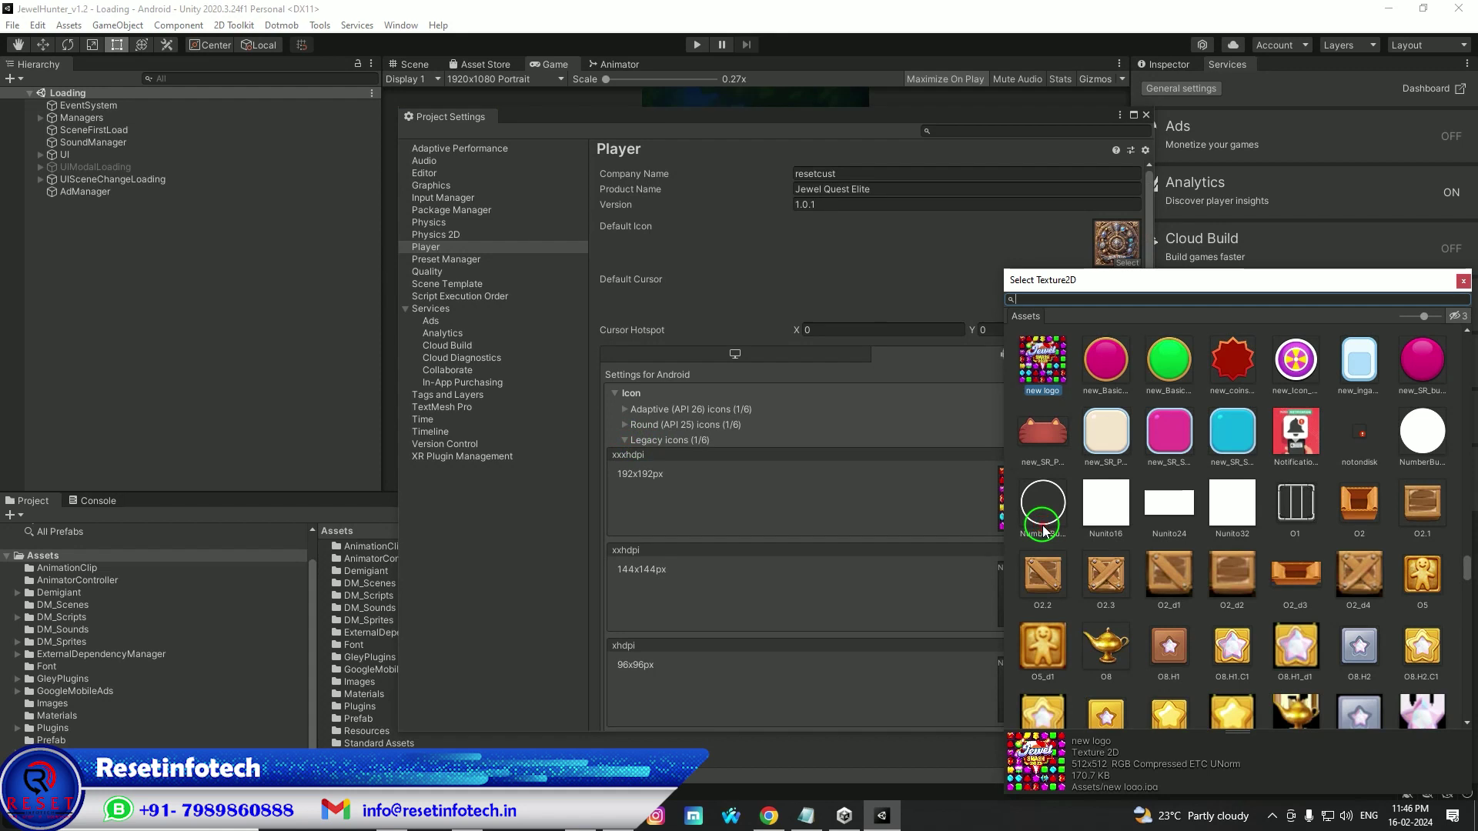
{"action": "type", "text": "logo"}
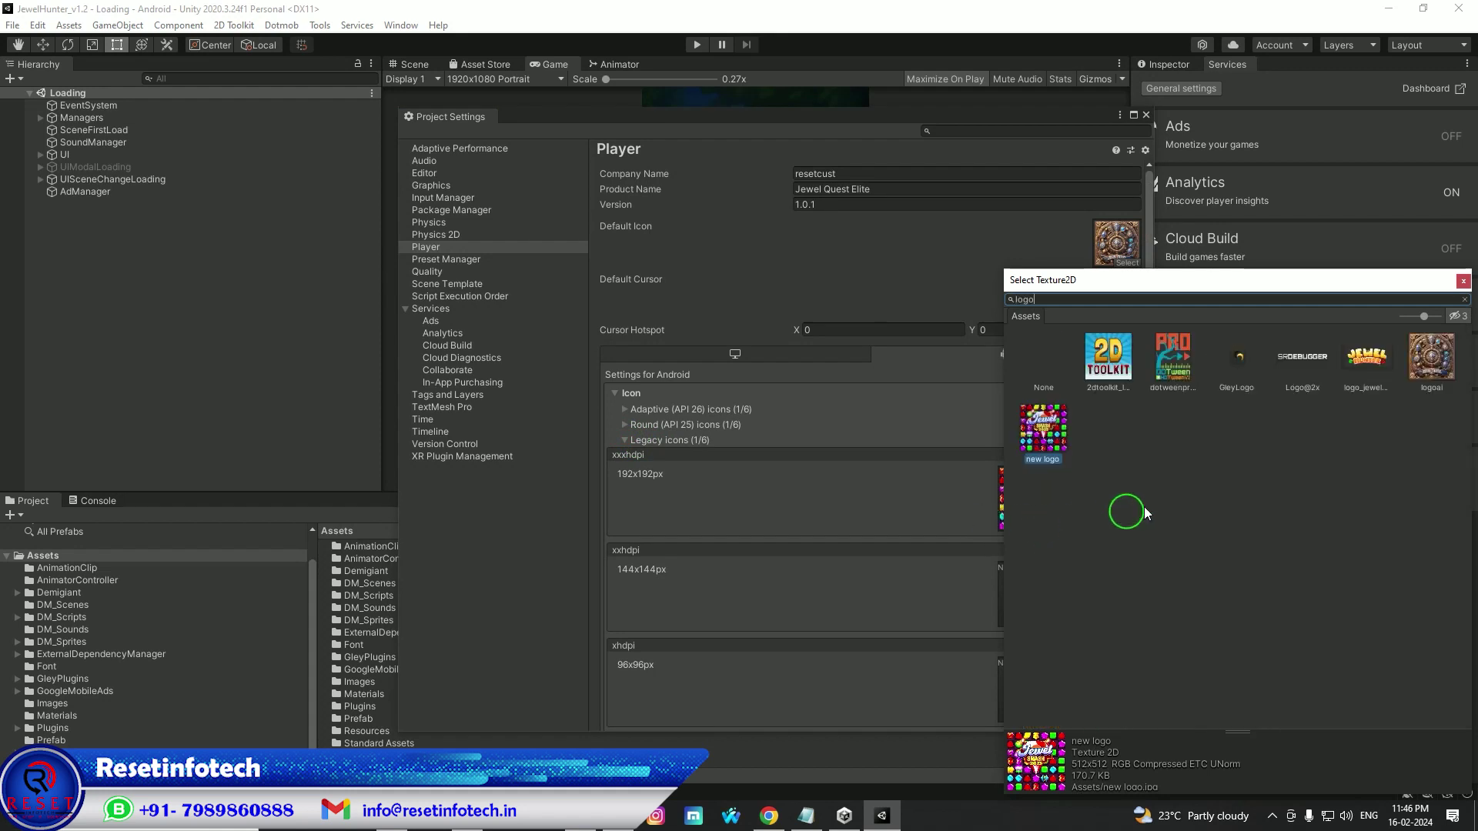
{"action": "double_click", "coordinate": [1432, 361]}
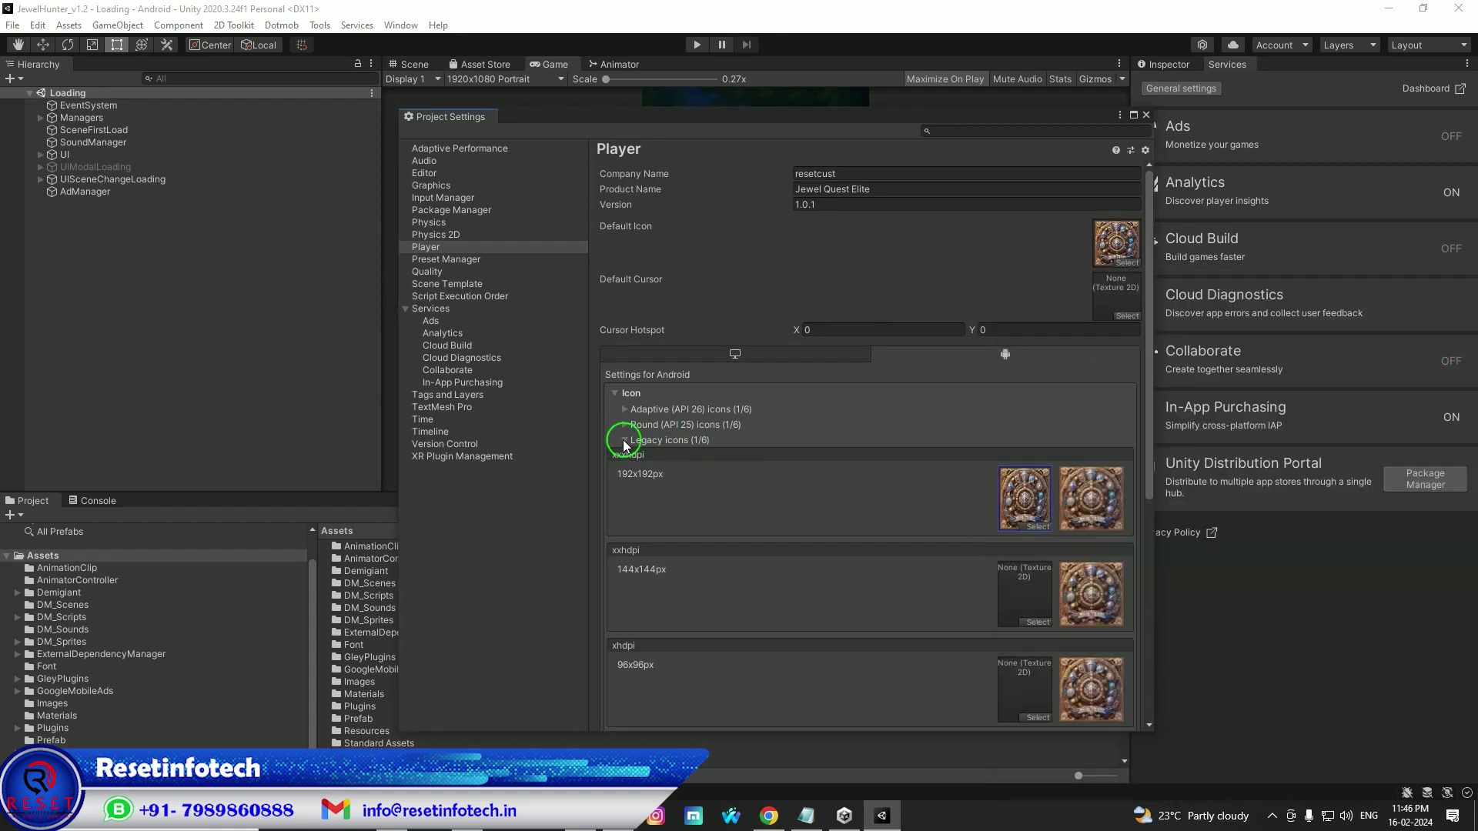
{"action": "left_click", "coordinate": [624, 442]}
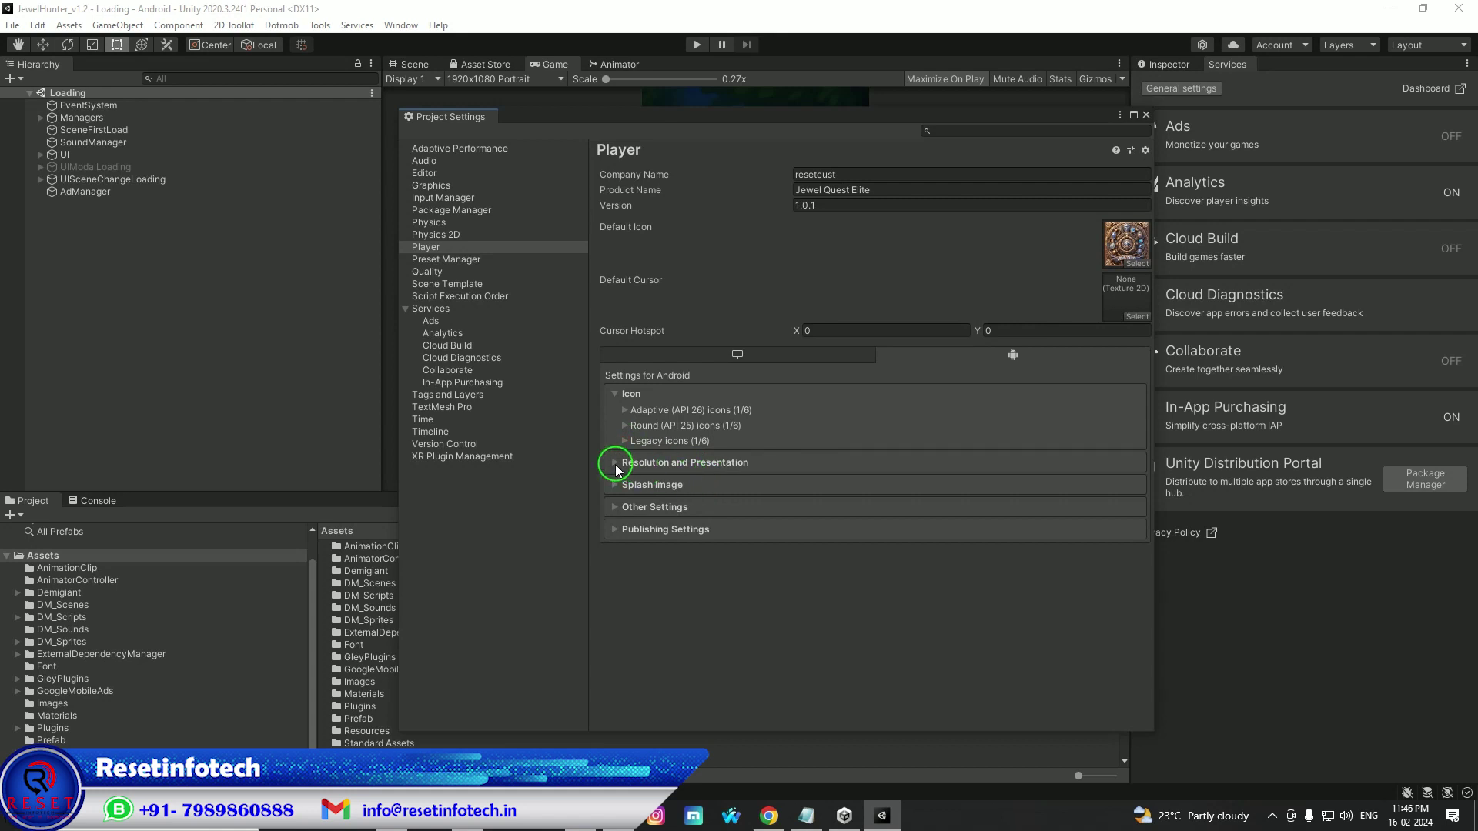
- Collapse the icon settings and expand Other Settings in the Player settings
{"action": "left_click", "coordinate": [616, 469]}
{"action": "left_click", "coordinate": [615, 702]}
{"action": "scroll", "coordinate": [700, 554], "scroll_direction": "down", "scroll_amount": 2}
{"action": "scroll", "coordinate": [700, 554], "scroll_direction": "down", "scroll_amount": 3}
{"action": "scroll", "coordinate": [700, 554], "scroll_direction": "down", "scroll_amount": 3}
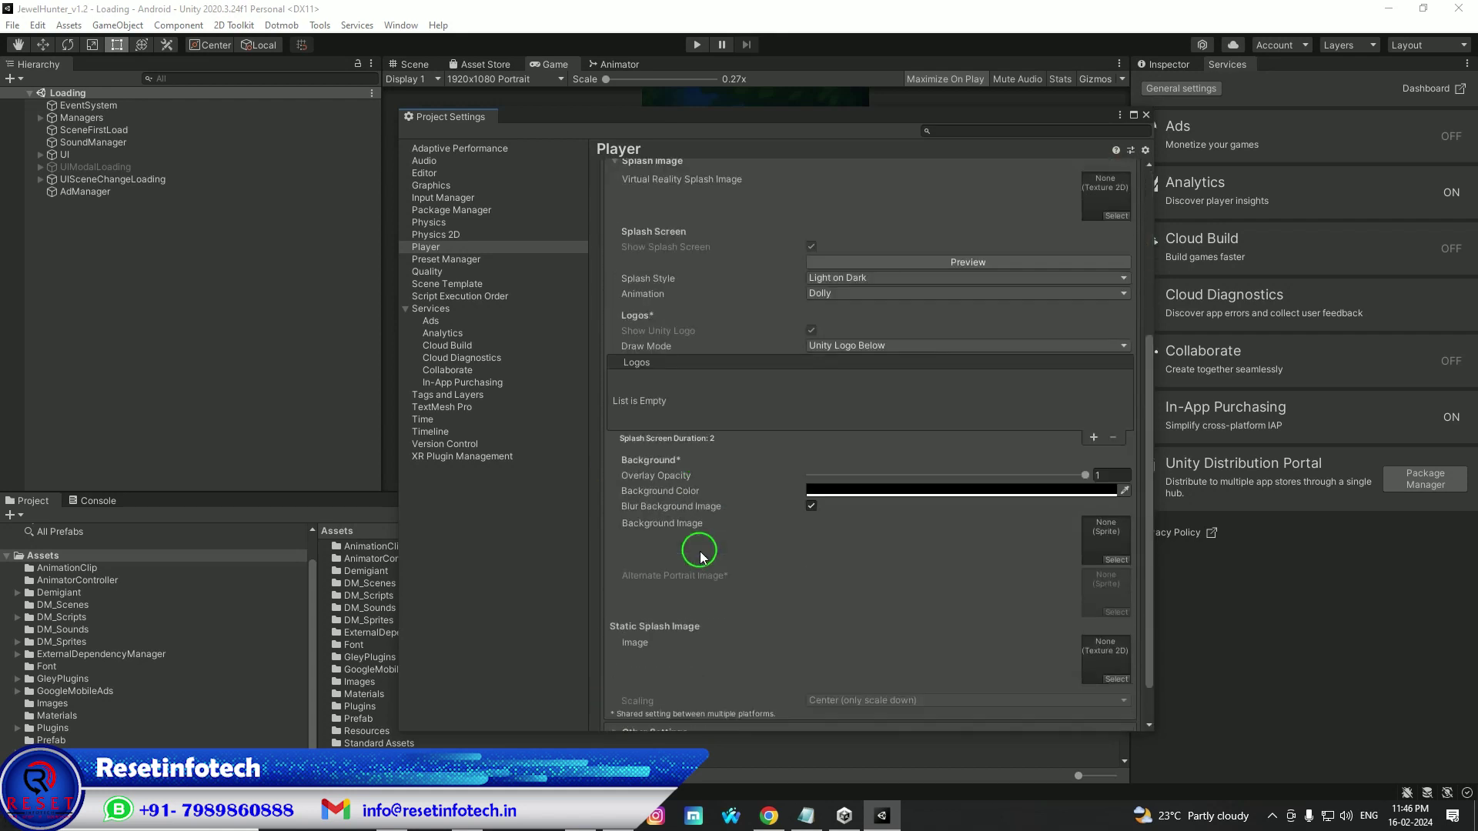
{"action": "scroll", "coordinate": [701, 556], "scroll_direction": "down", "scroll_amount": 3}
{"action": "left_click", "coordinate": [616, 680]}
{"action": "scroll", "coordinate": [722, 520], "scroll_direction": "down", "scroll_amount": 5}
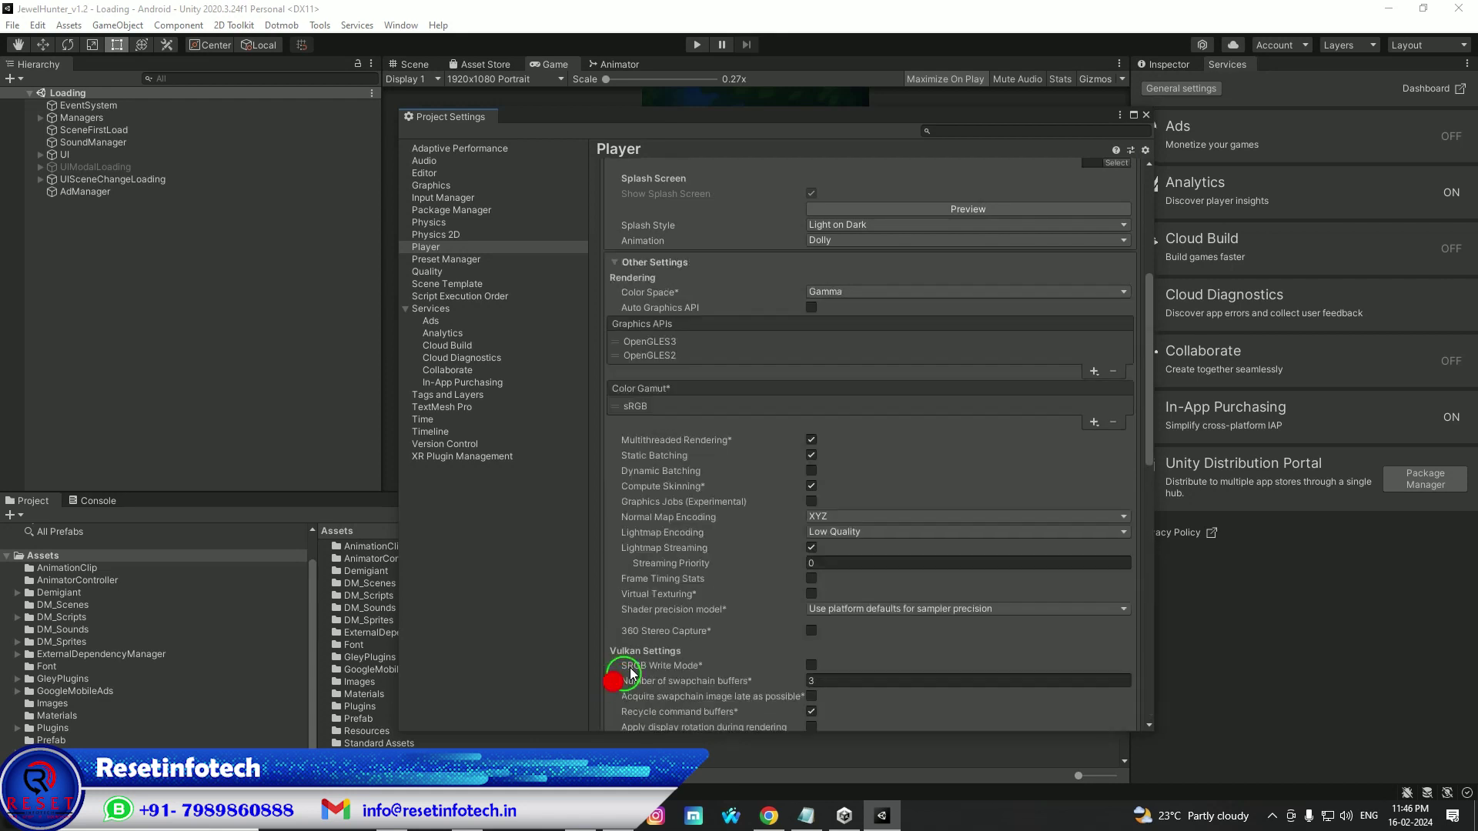
{"action": "scroll", "coordinate": [722, 519], "scroll_direction": "down", "scroll_amount": 4}
{"action": "scroll", "coordinate": [720, 514], "scroll_direction": "down", "scroll_amount": 2}
- Leave Override Default Package Name unchecked, keeping package com.resetcust.JewelQuestElite
{"action": "left_click", "coordinate": [812, 445]}
{"action": "left_click", "coordinate": [812, 445]}
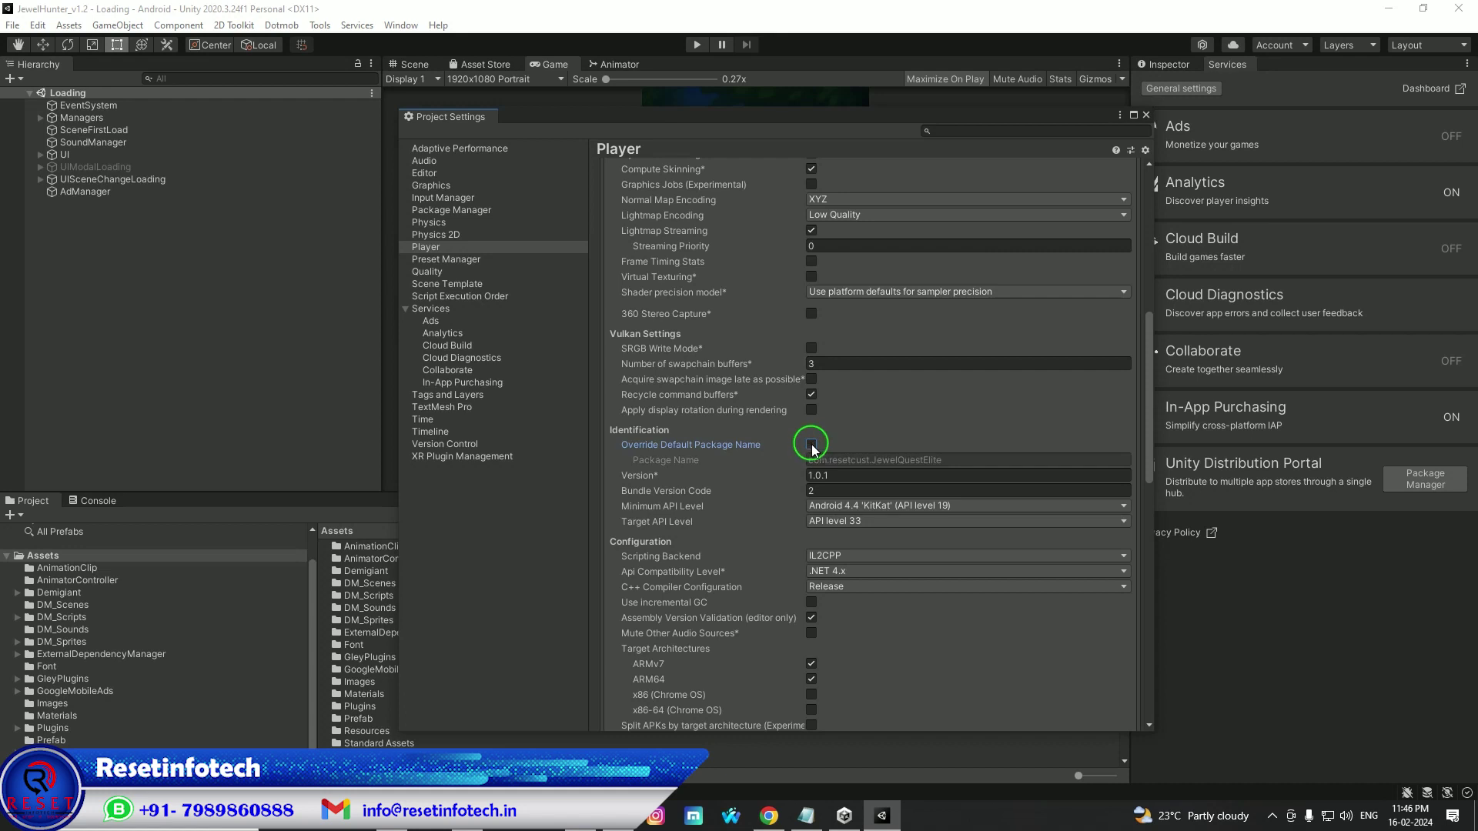
{"action": "left_click", "coordinate": [812, 445]}
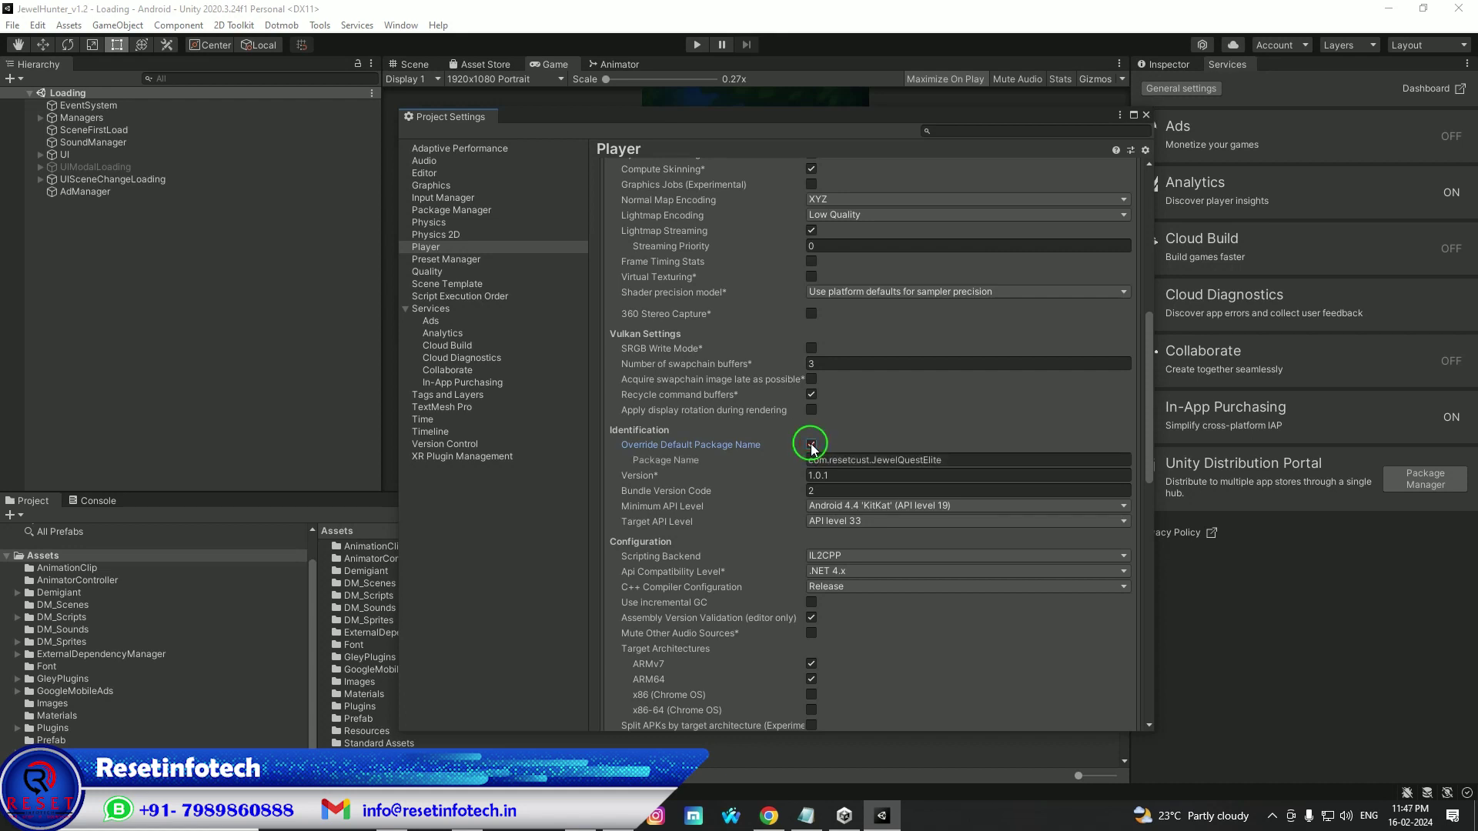
{"action": "left_click", "coordinate": [811, 445]}
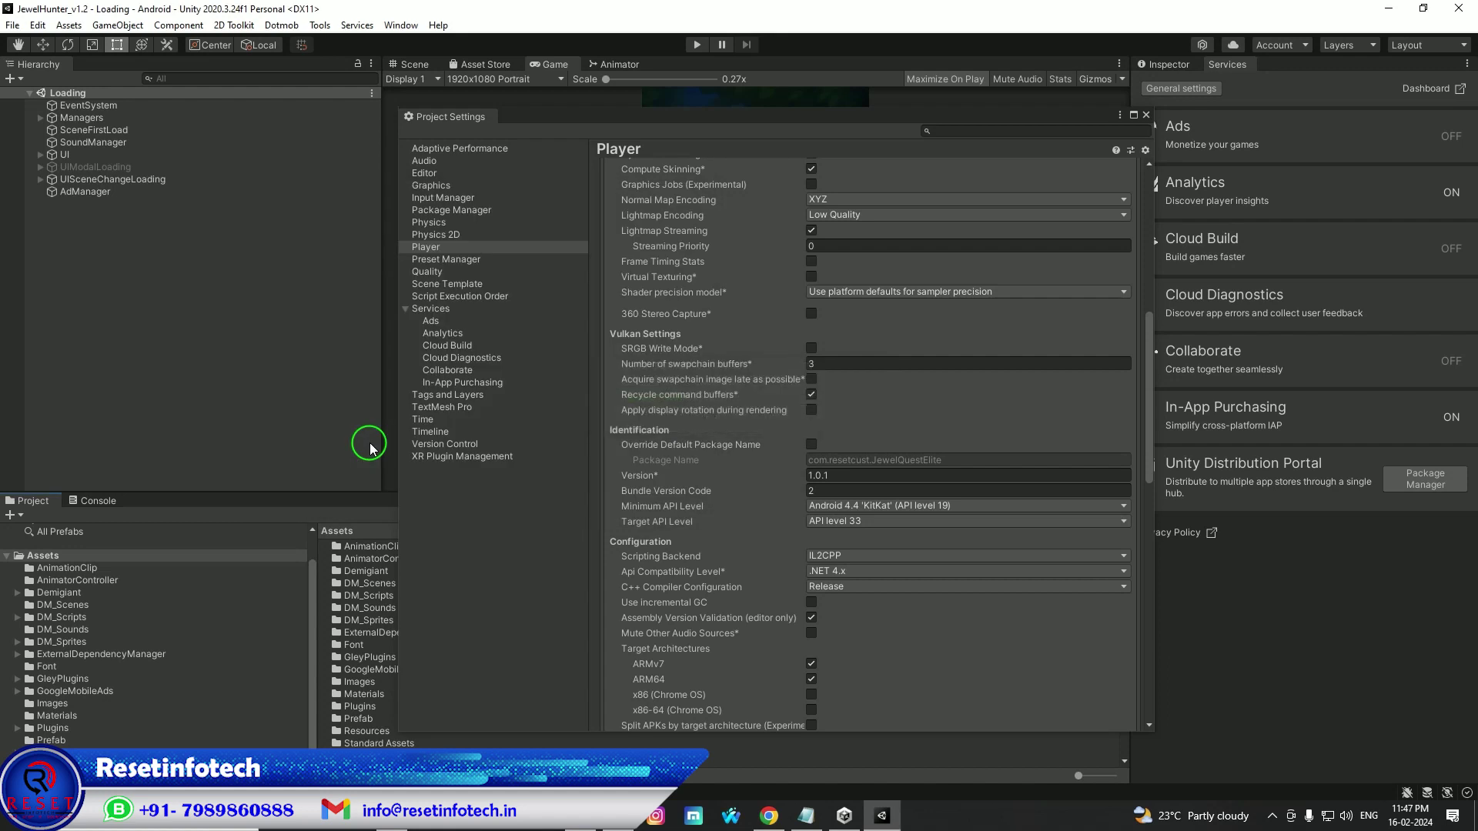
{"action": "left_click", "coordinate": [838, 507]}
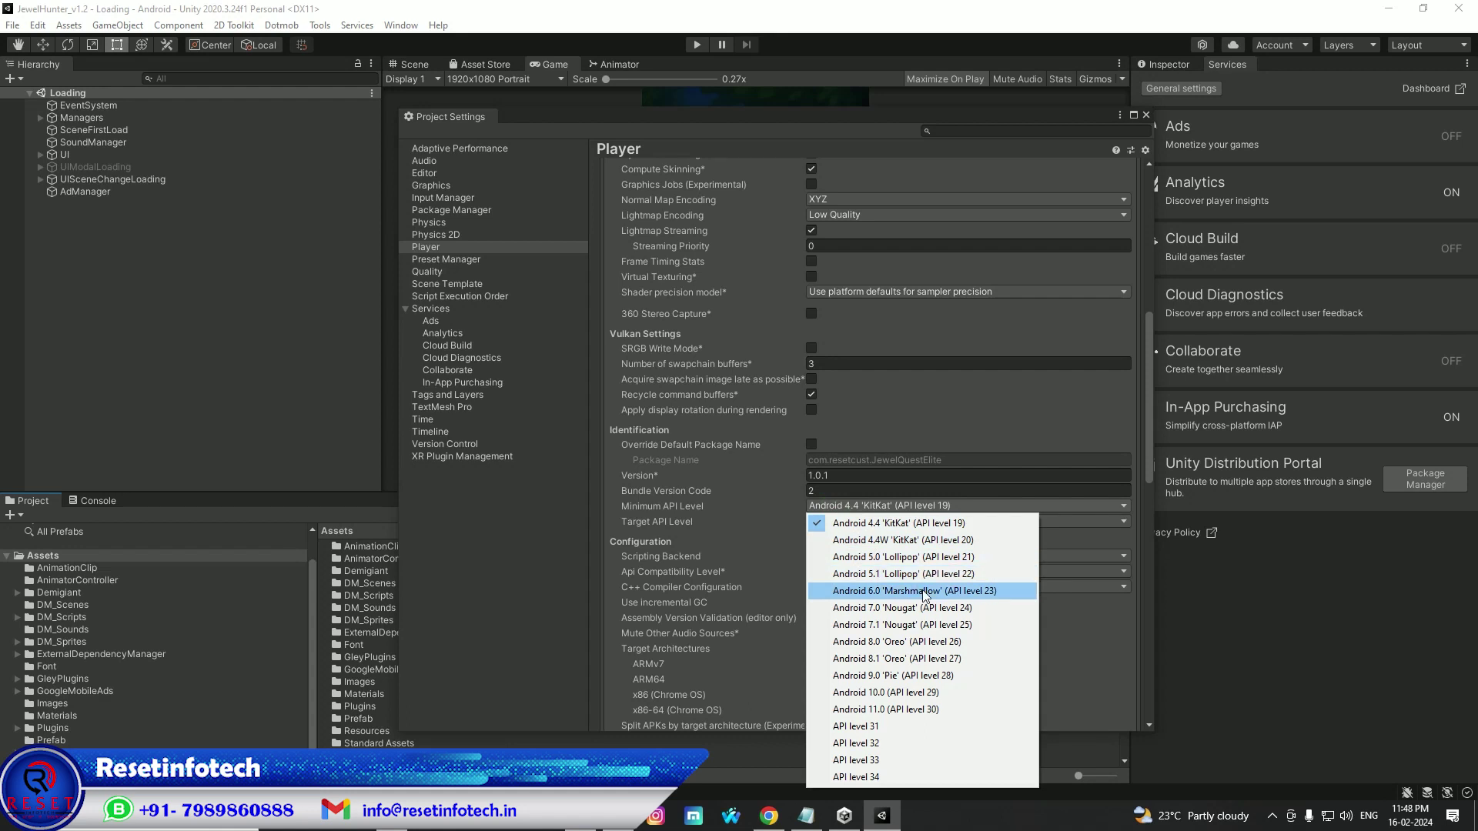
- Set Minimum API Level to Android 6.0 'Marshmallow' (API 23) and Target API Level to 34
{"action": "left_click", "coordinate": [924, 591]}
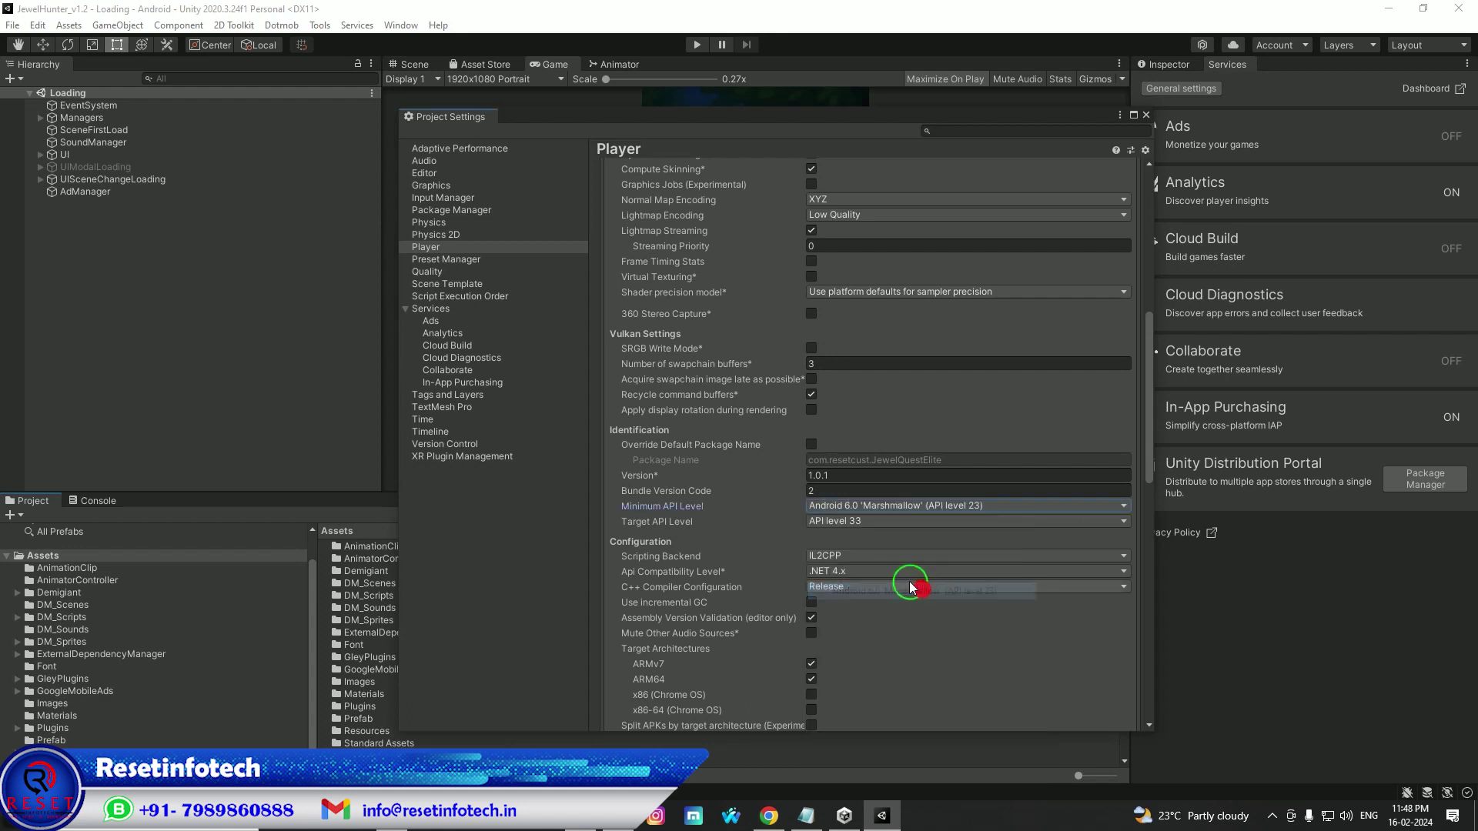
{"action": "left_click", "coordinate": [853, 521]}
{"action": "left_click", "coordinate": [885, 773]}
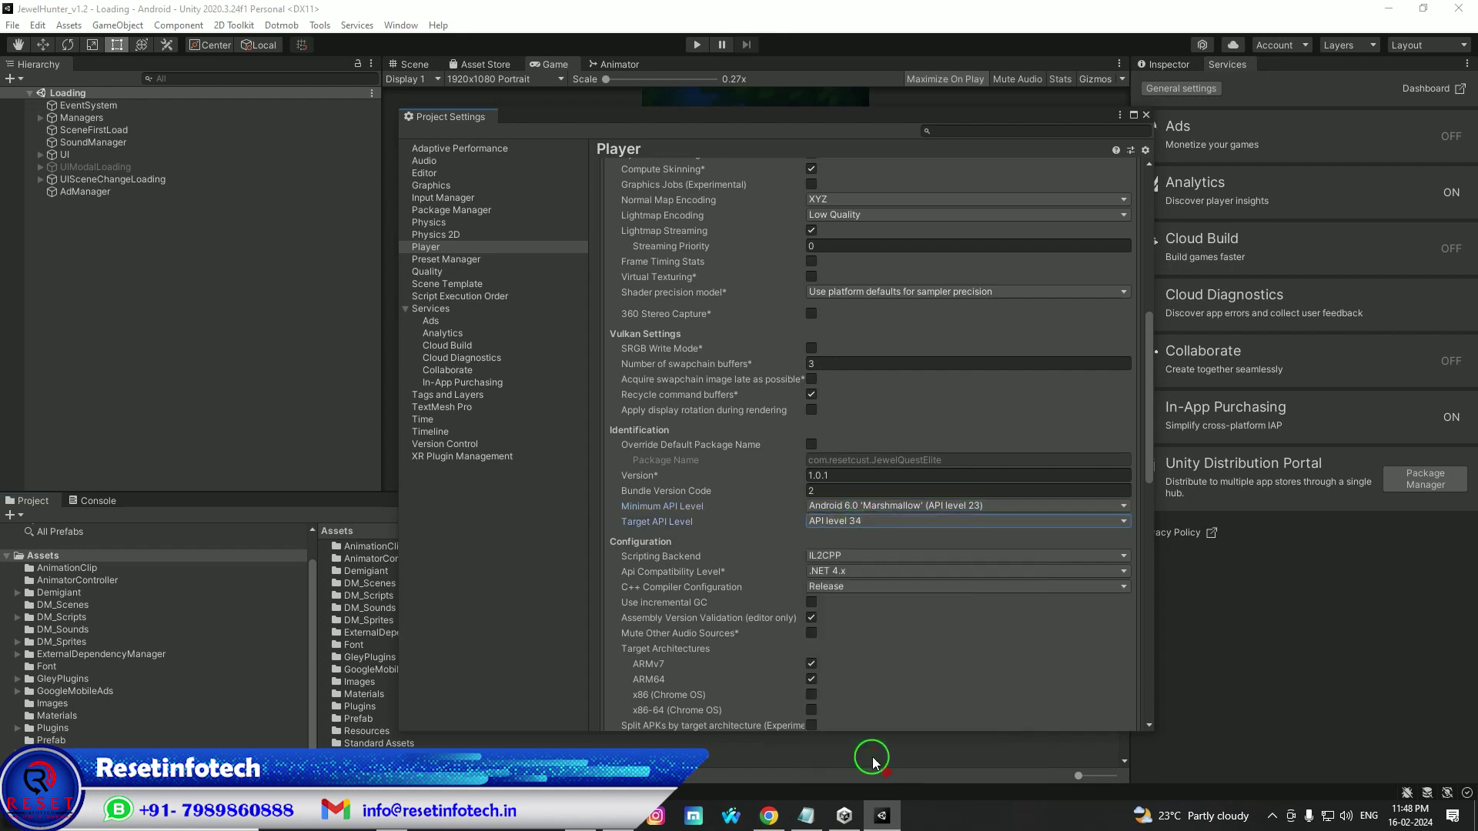
{"action": "scroll", "coordinate": [901, 663], "scroll_direction": "down", "scroll_amount": 3}
{"action": "scroll", "coordinate": [901, 664], "scroll_direction": "down", "scroll_amount": 3}
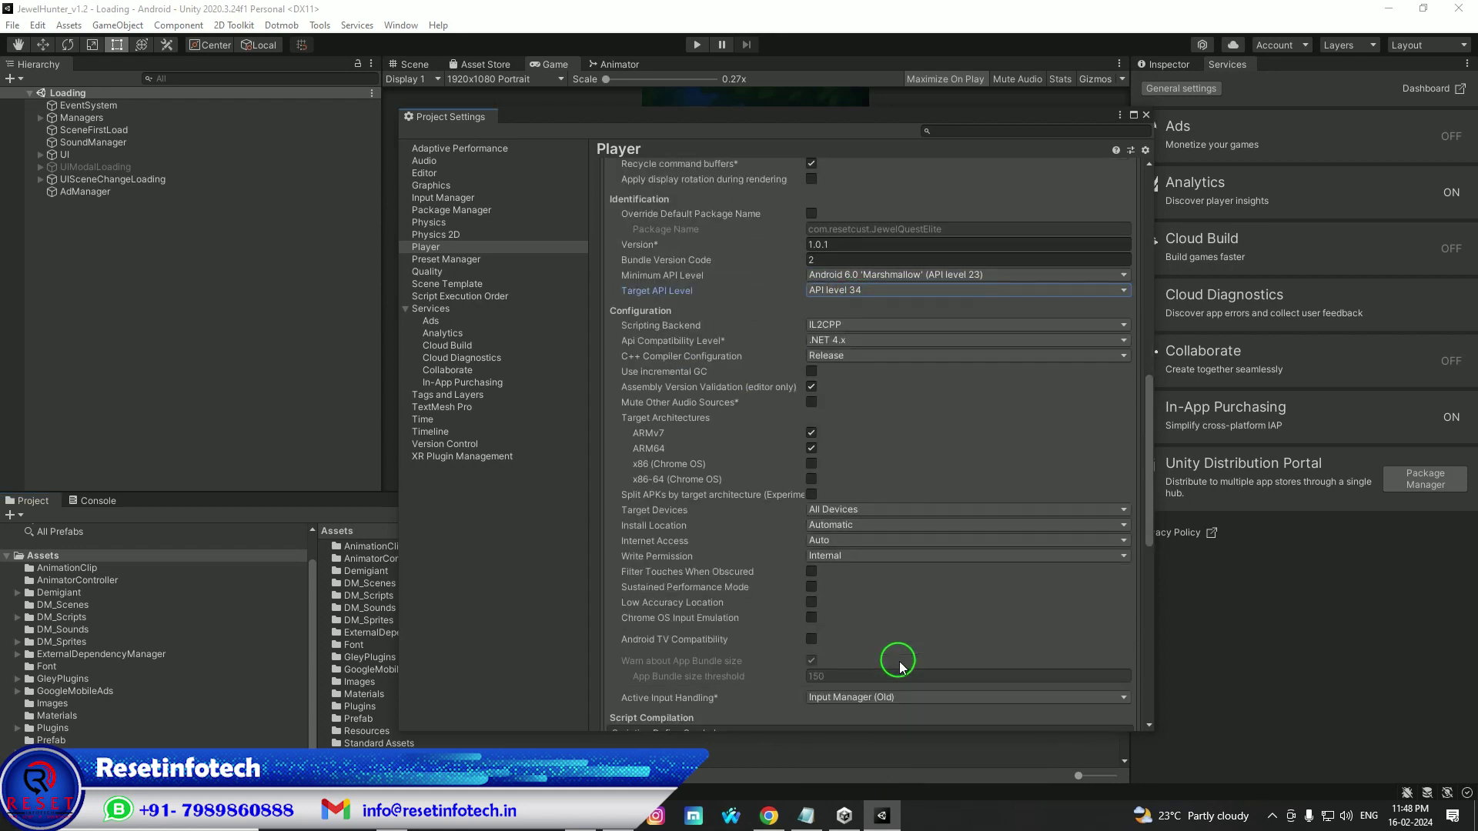
{"action": "scroll", "coordinate": [901, 664], "scroll_direction": "down", "scroll_amount": 3}
{"action": "scroll", "coordinate": [885, 658], "scroll_direction": "down", "scroll_amount": 4}
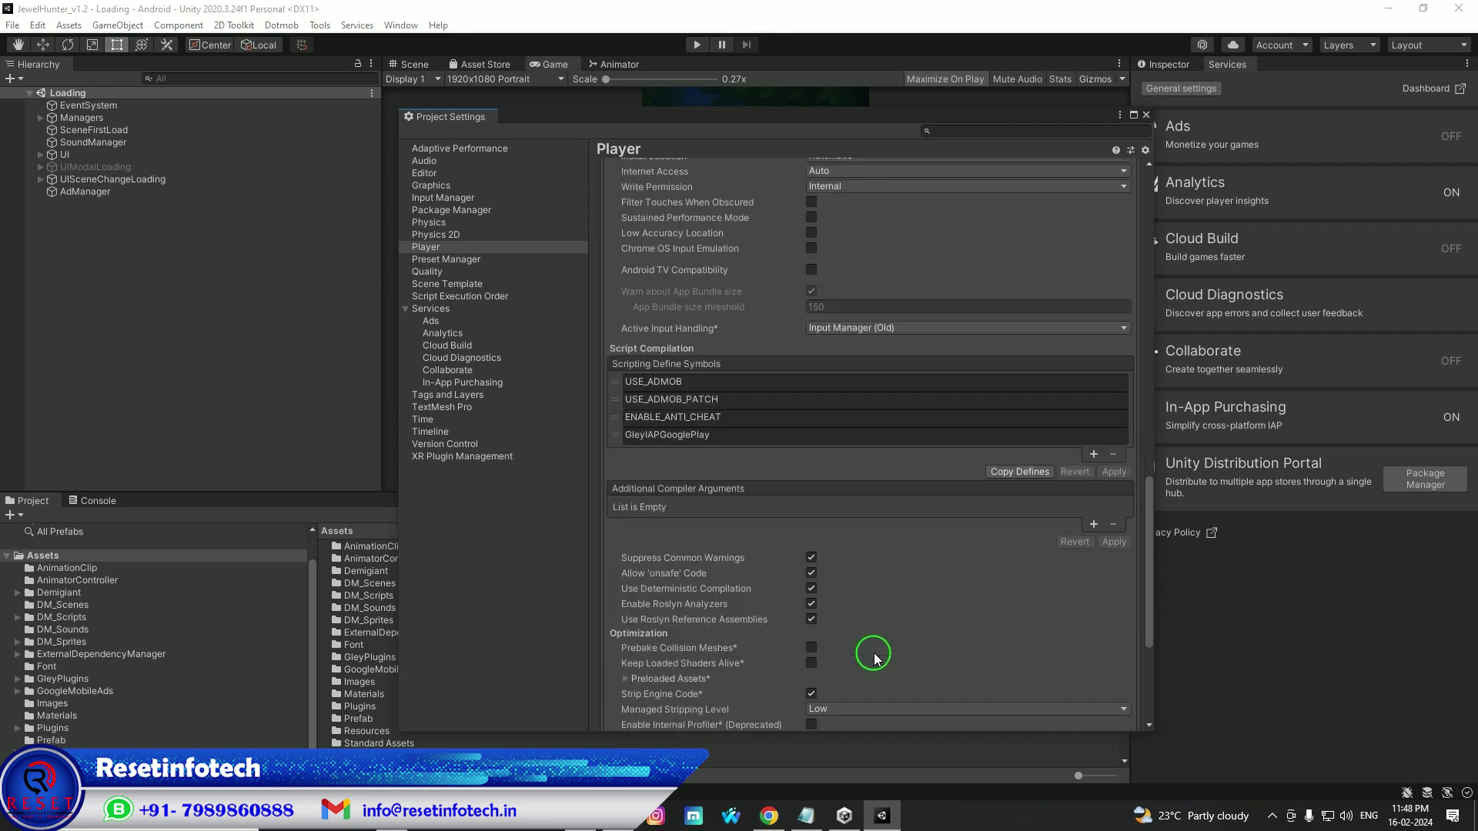
{"action": "scroll", "coordinate": [874, 654], "scroll_direction": "down", "scroll_amount": 1}
{"action": "scroll", "coordinate": [875, 656], "scroll_direction": "down", "scroll_amount": 5}
{"action": "left_click", "coordinate": [785, 701]}
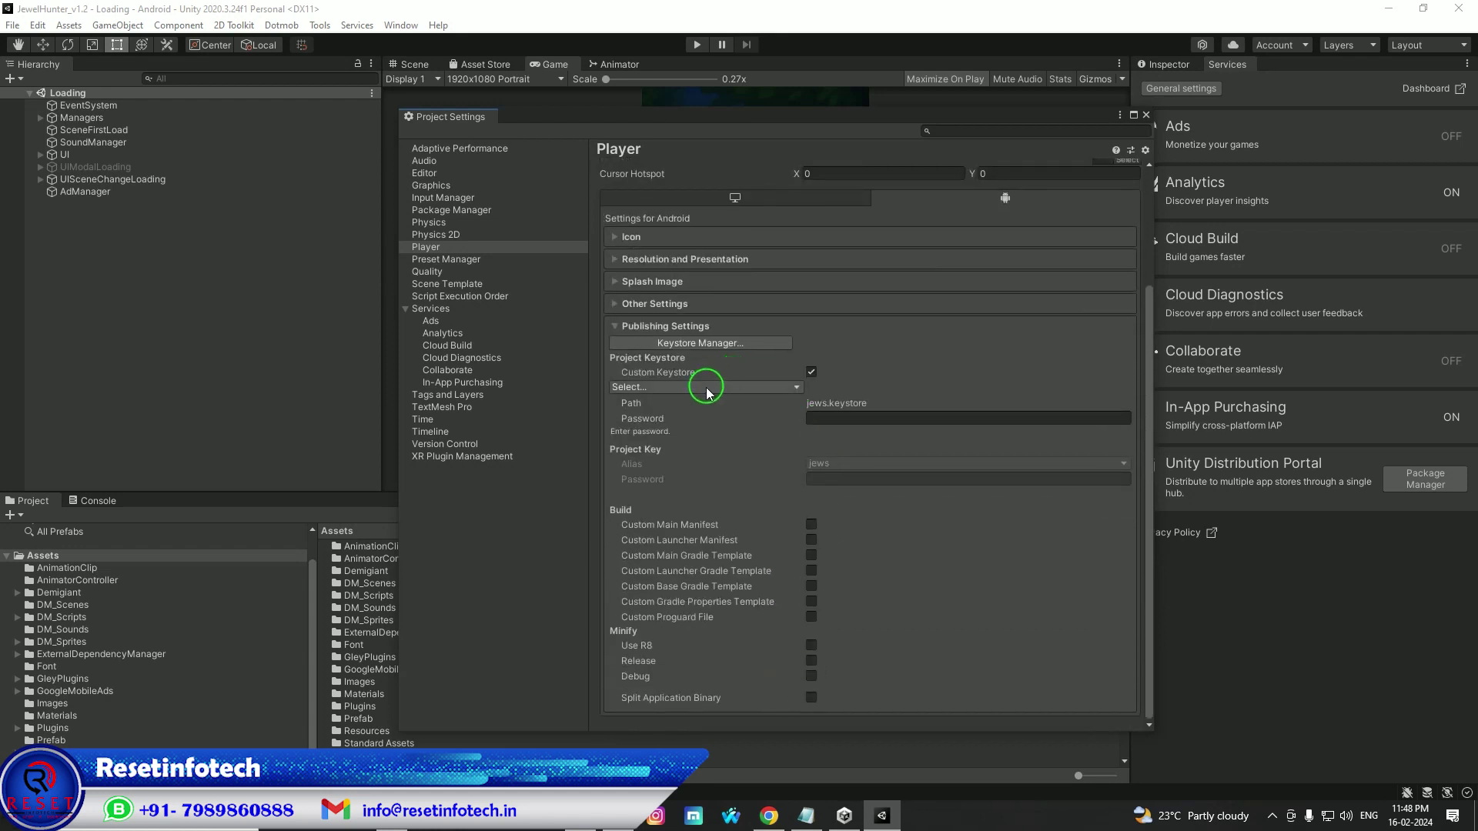
- Create a new keystore, Jewel Quest Elite.keystore, in the JewelHunter_v1.2 folder via Keystore Manager
{"action": "left_click", "coordinate": [702, 344]}
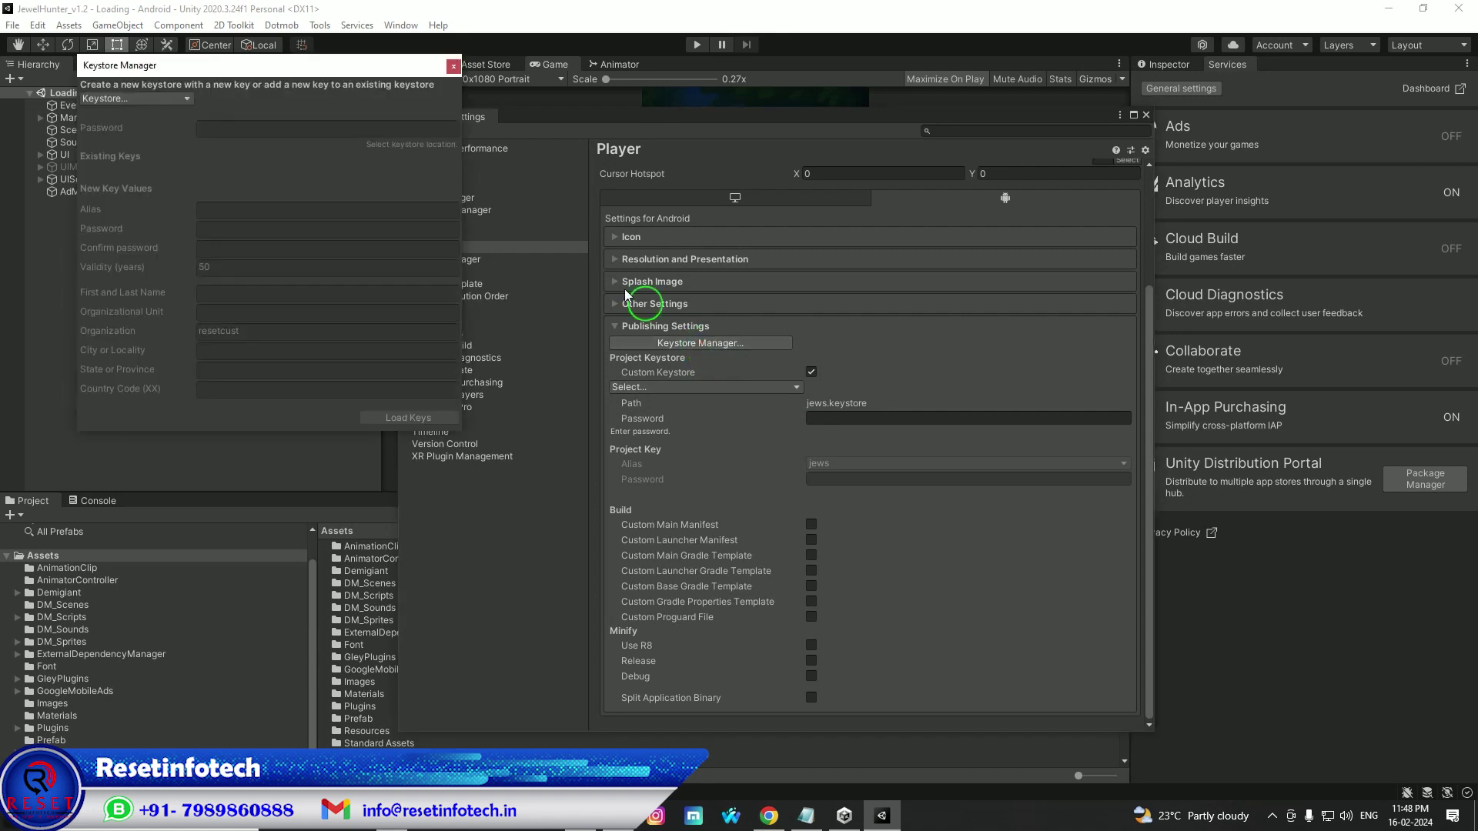
{"action": "left_click_drag", "start_coordinate": [174, 70], "coordinate": [787, 217]}
{"action": "left_click", "coordinate": [780, 247]}
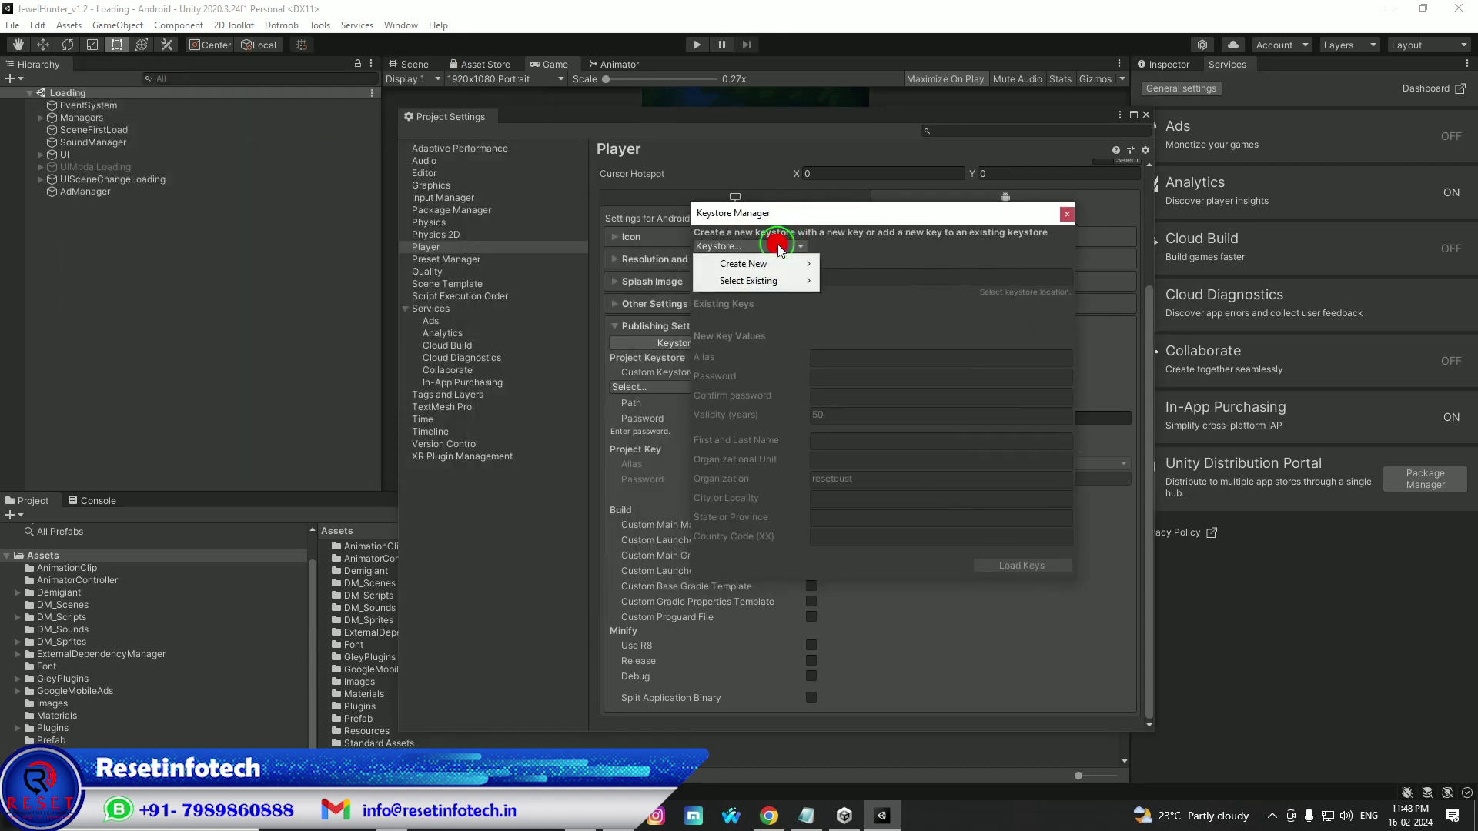
{"action": "mouse_move", "coordinate": [762, 264]}
{"action": "left_click", "coordinate": [858, 262]}
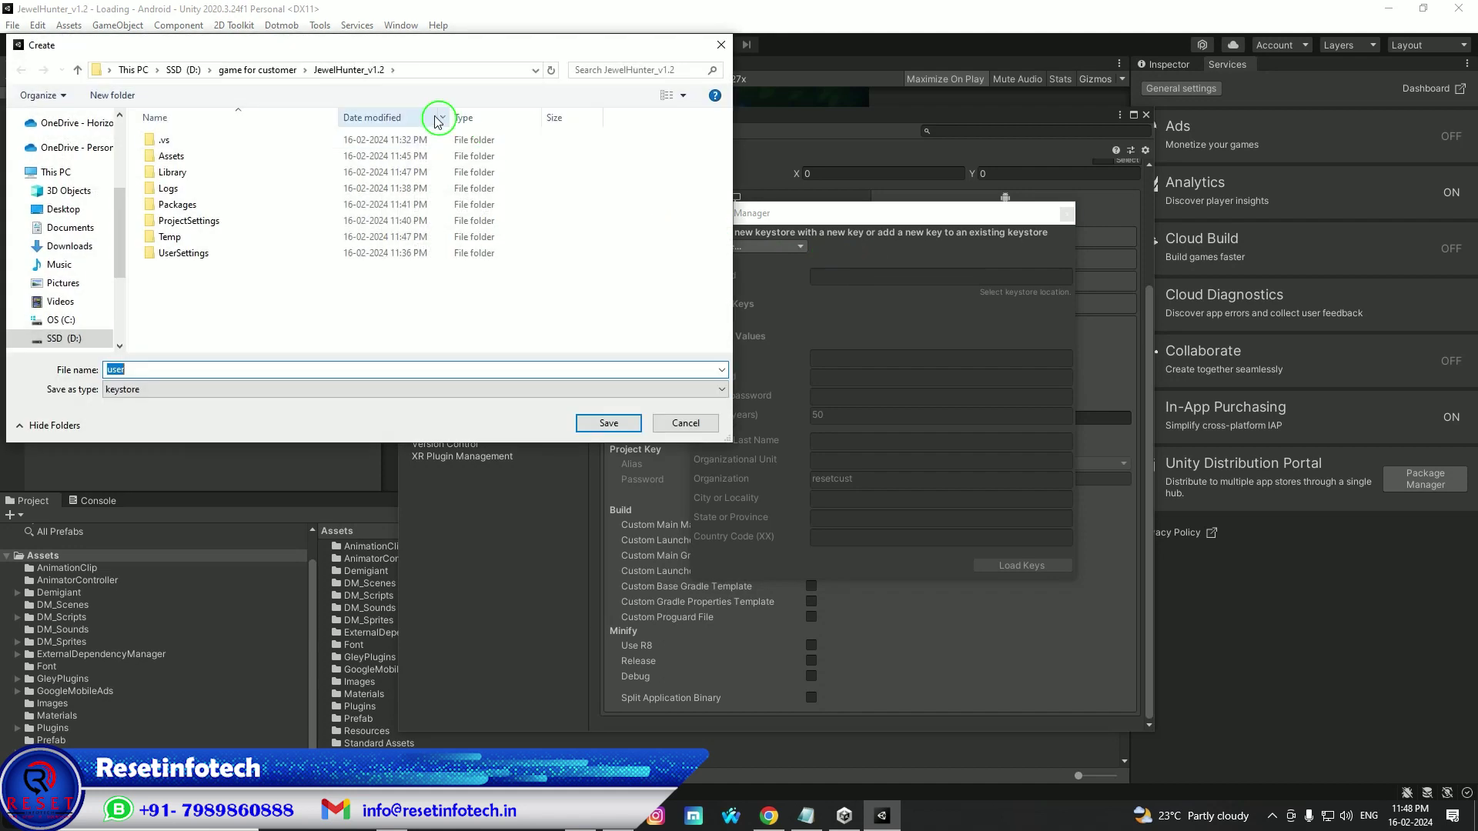
{"action": "left_click", "coordinate": [248, 77]}
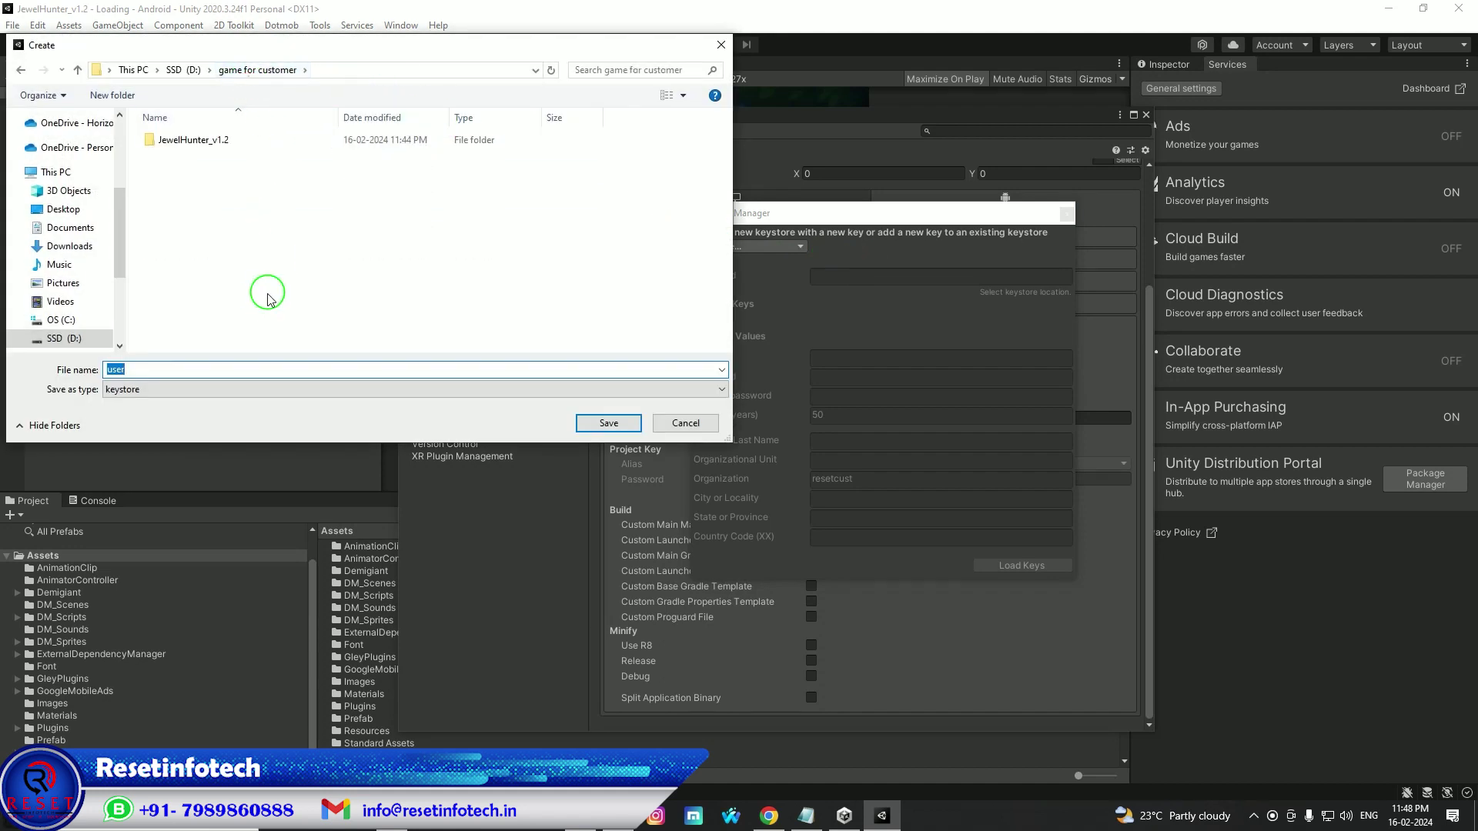
{"action": "left_click", "coordinate": [244, 143]}
{"action": "double_click", "coordinate": [244, 143]}
{"action": "type", "text": "Jewel Quest Elit"}
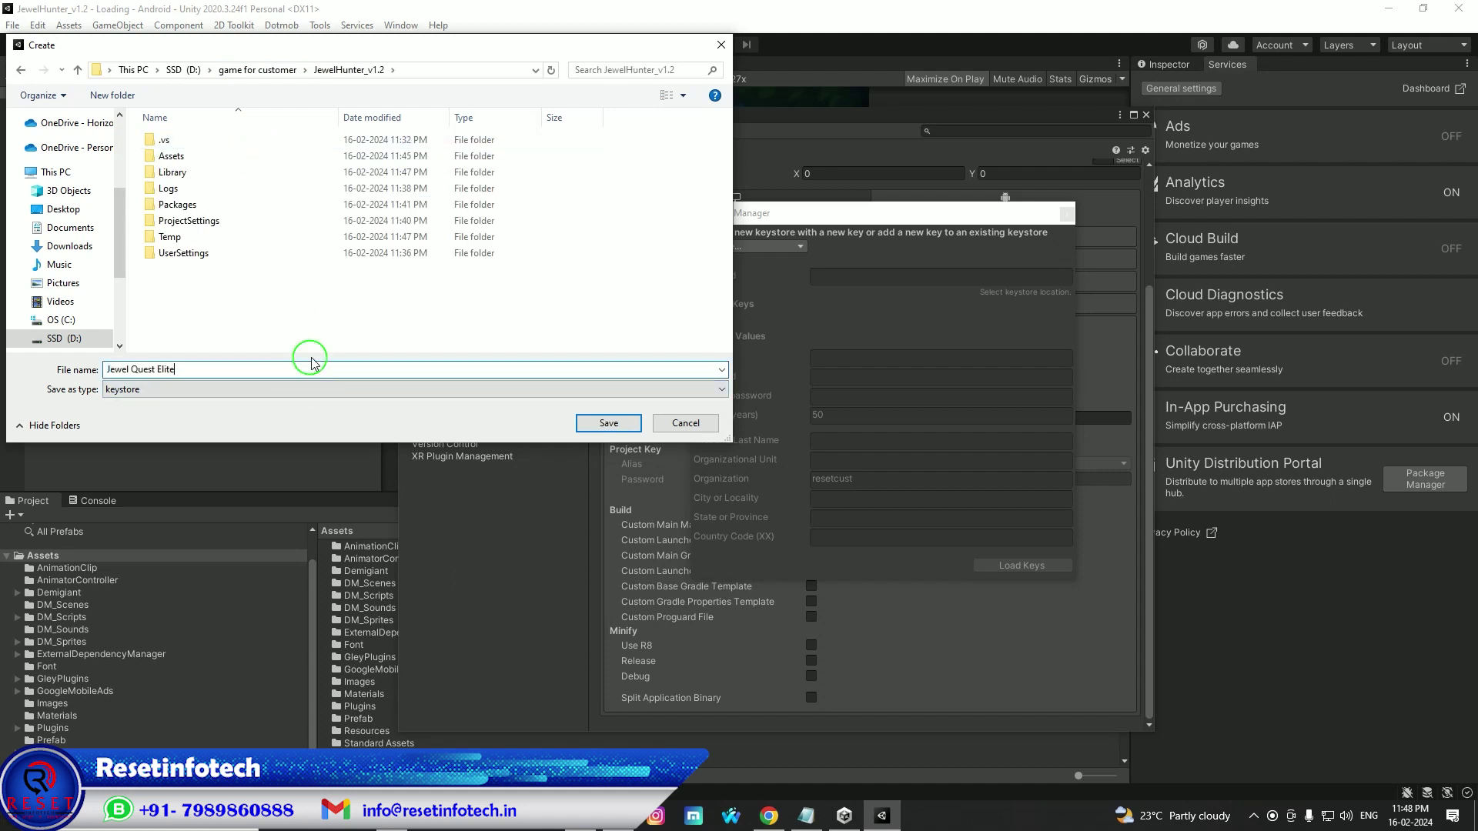
{"action": "left_click", "coordinate": [607, 426]}
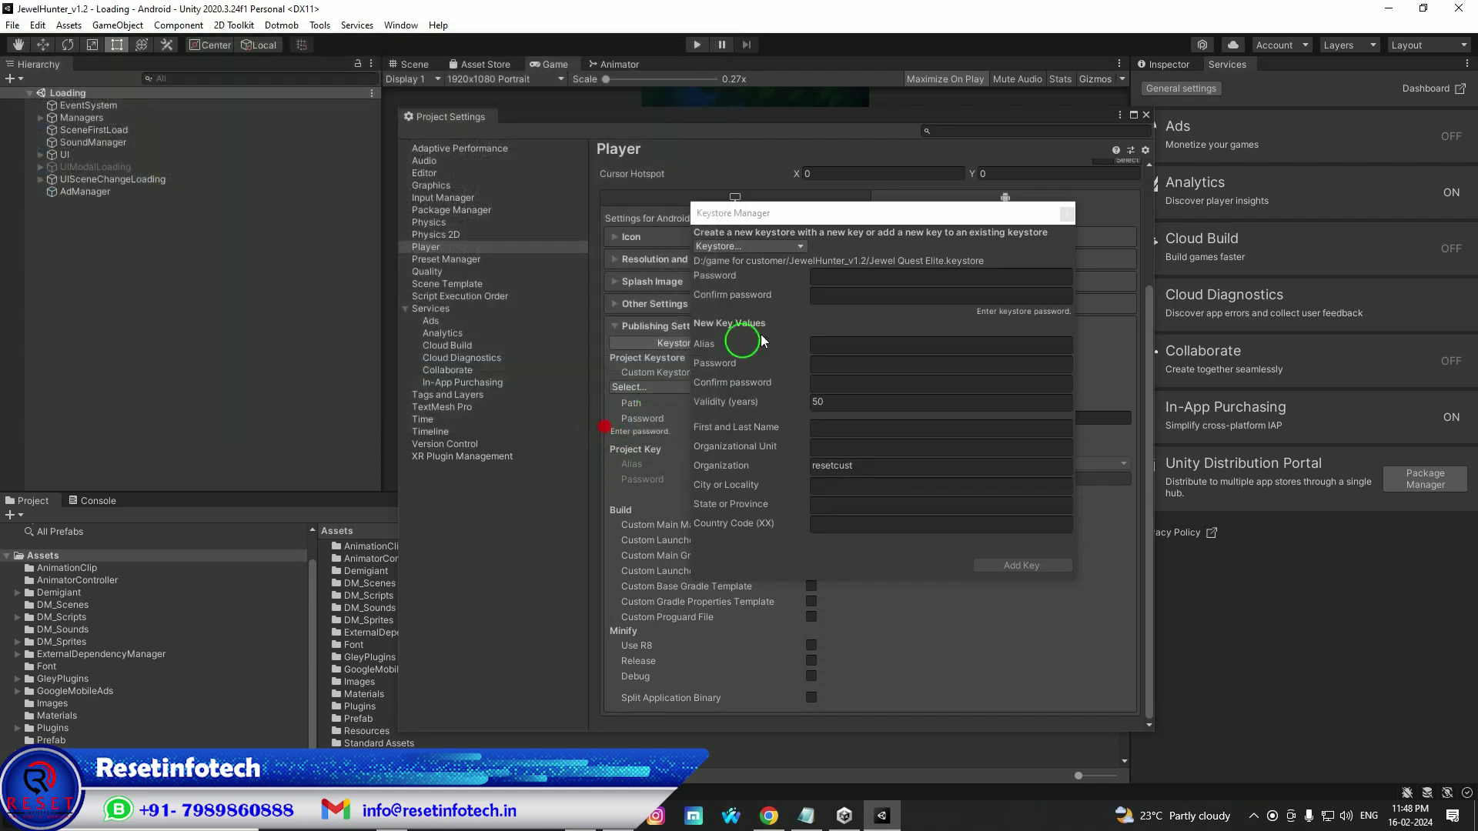
- Enter and confirm the keystore password, then add key 'jewel quest elite' with its own password
{"action": "left_click", "coordinate": [844, 280]}
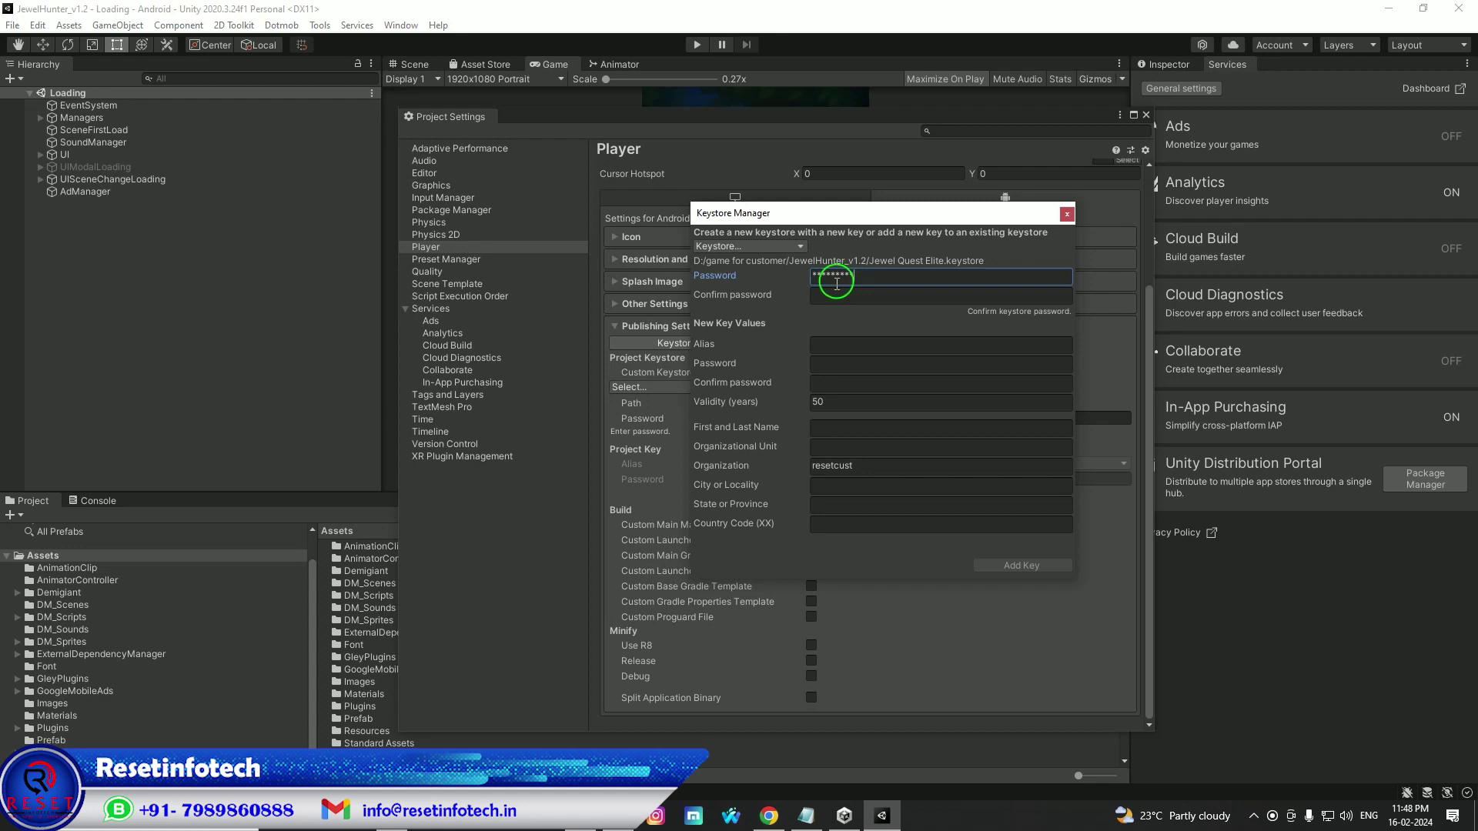
{"action": "left_click", "coordinate": [825, 296]}
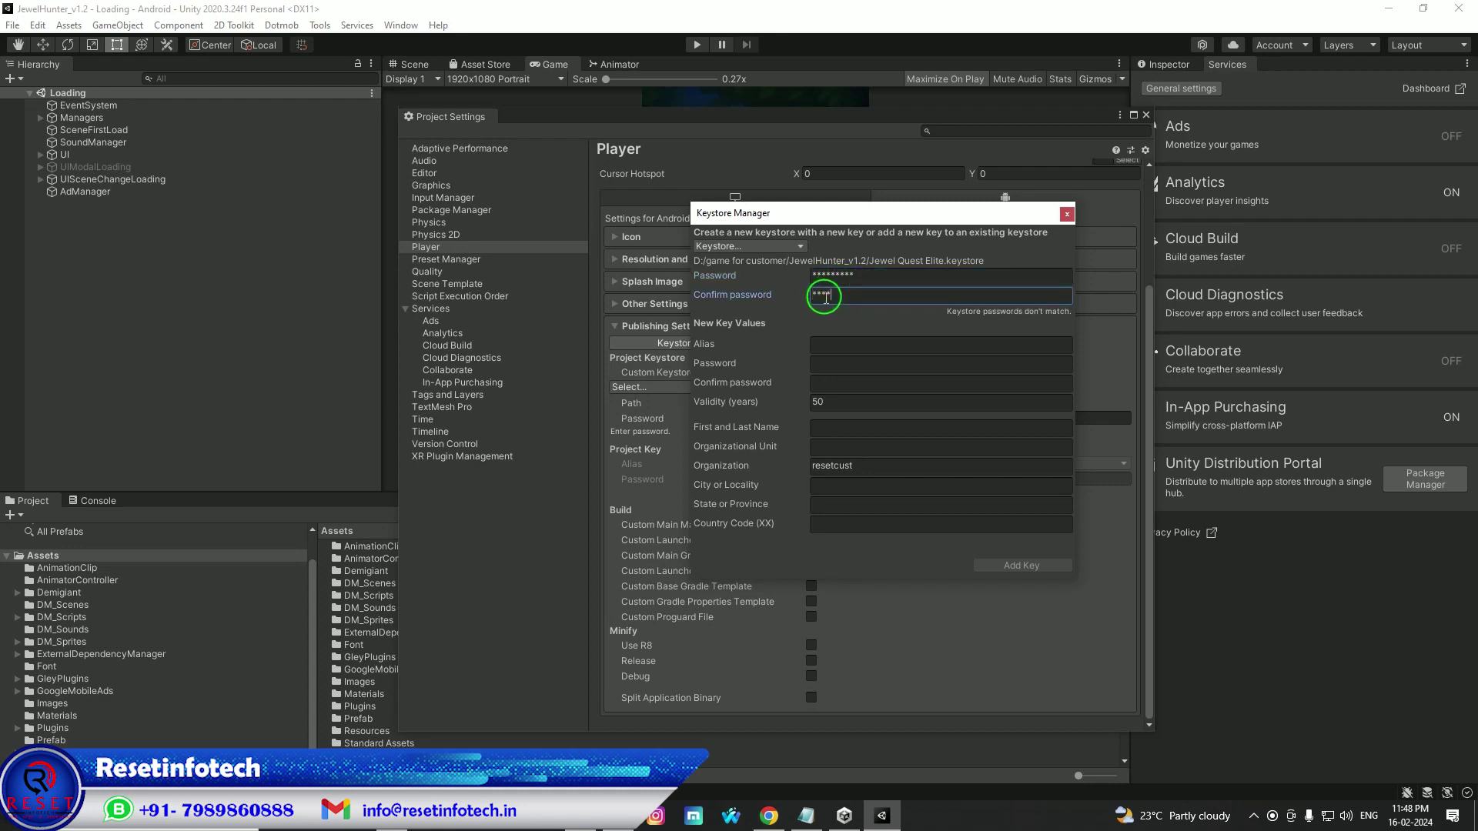
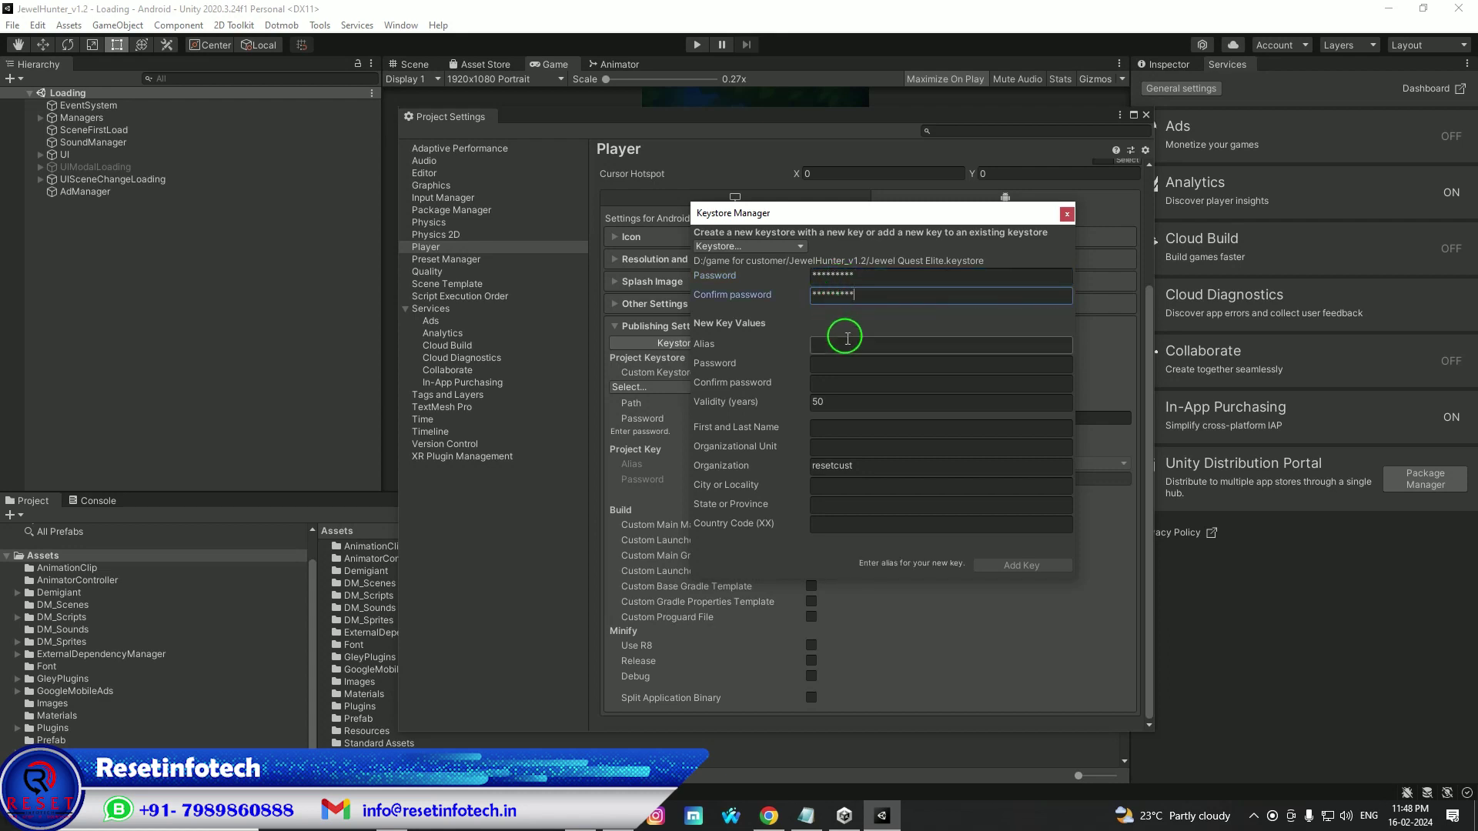
{"action": "left_click", "coordinate": [846, 343]}
{"action": "type", "text": "jewel quest elite"}
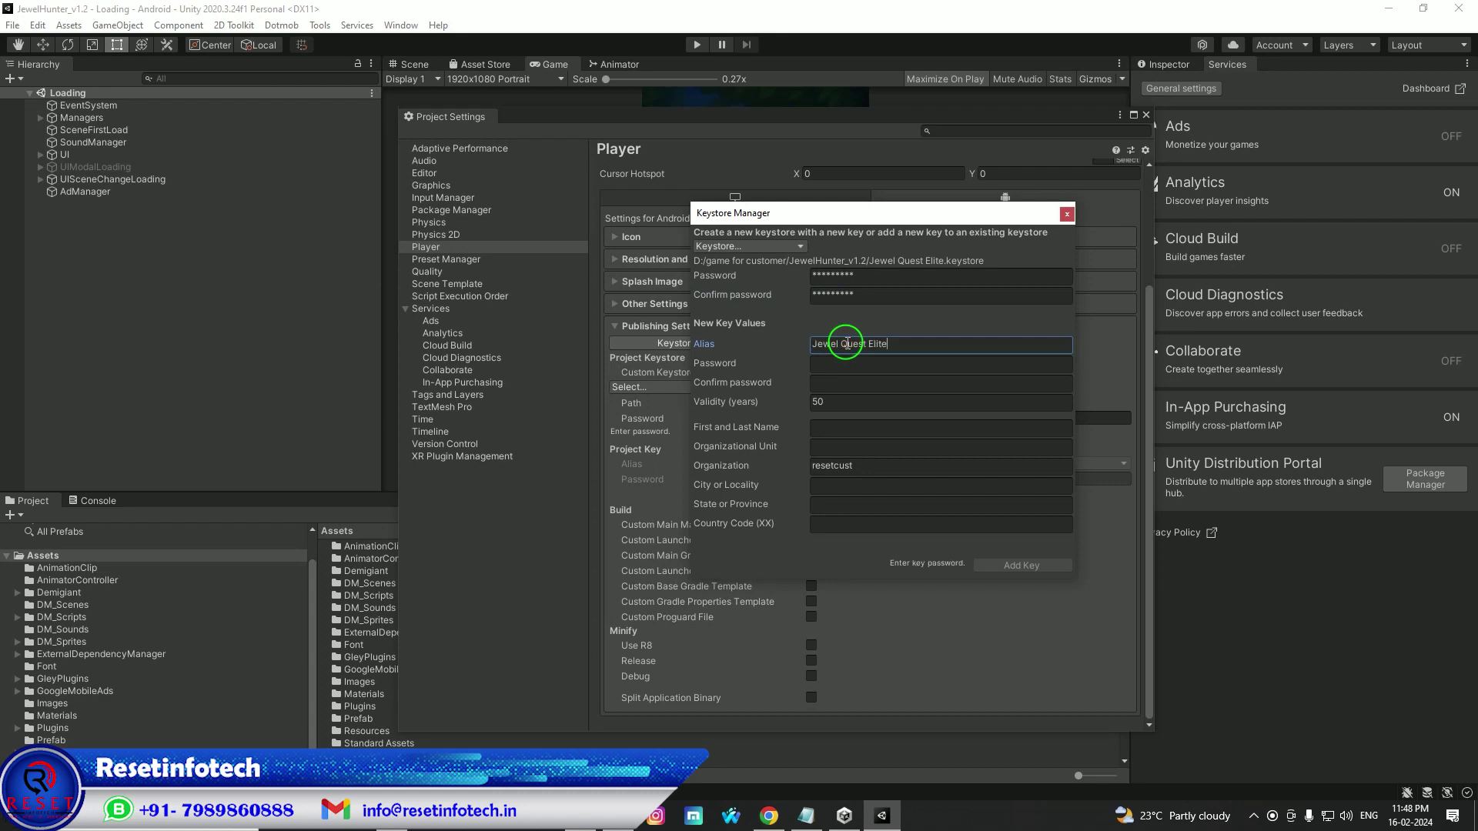
{"action": "left_click", "coordinate": [842, 361]}
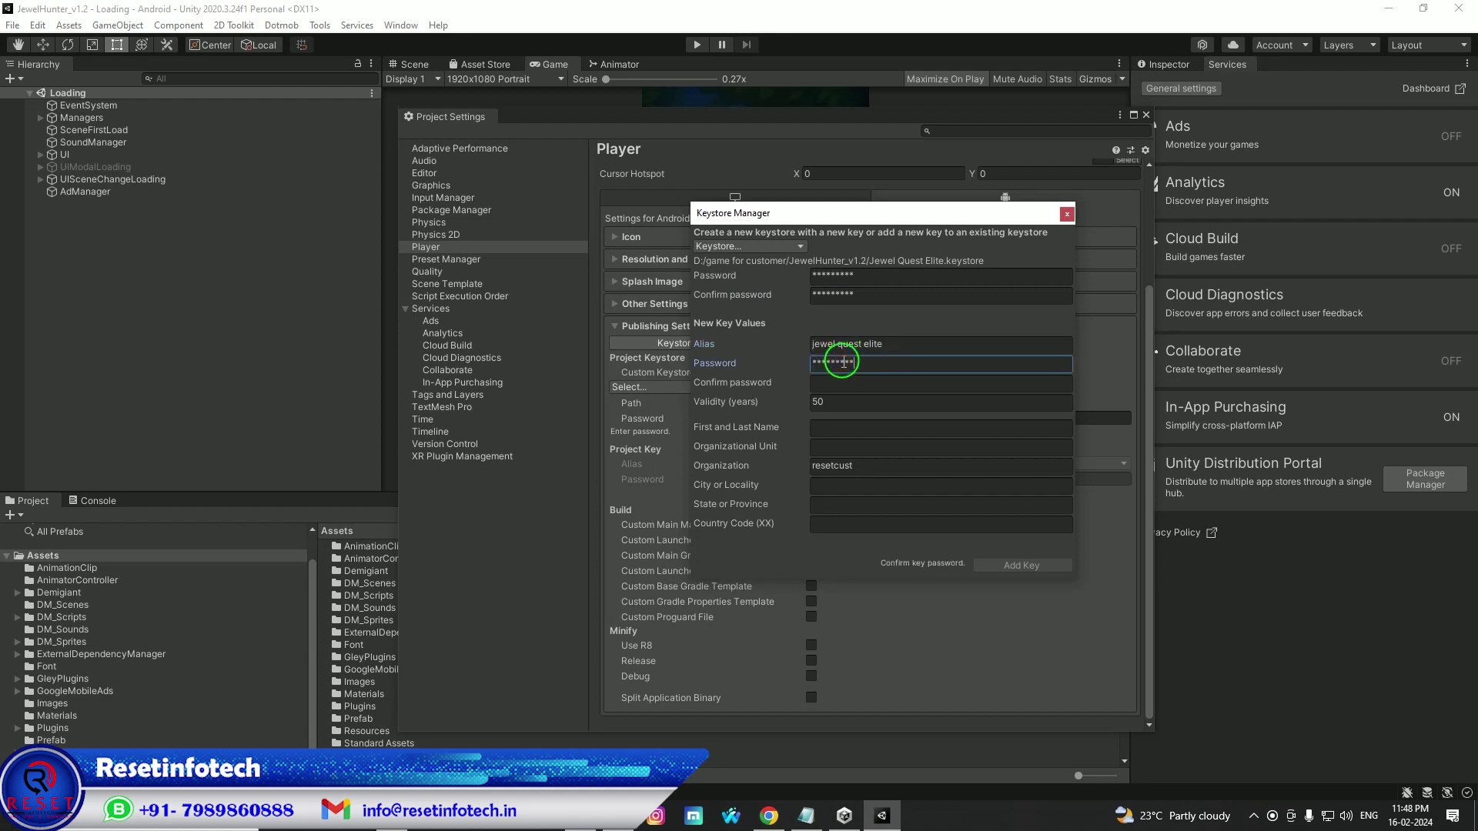
{"action": "left_click", "coordinate": [836, 383]}
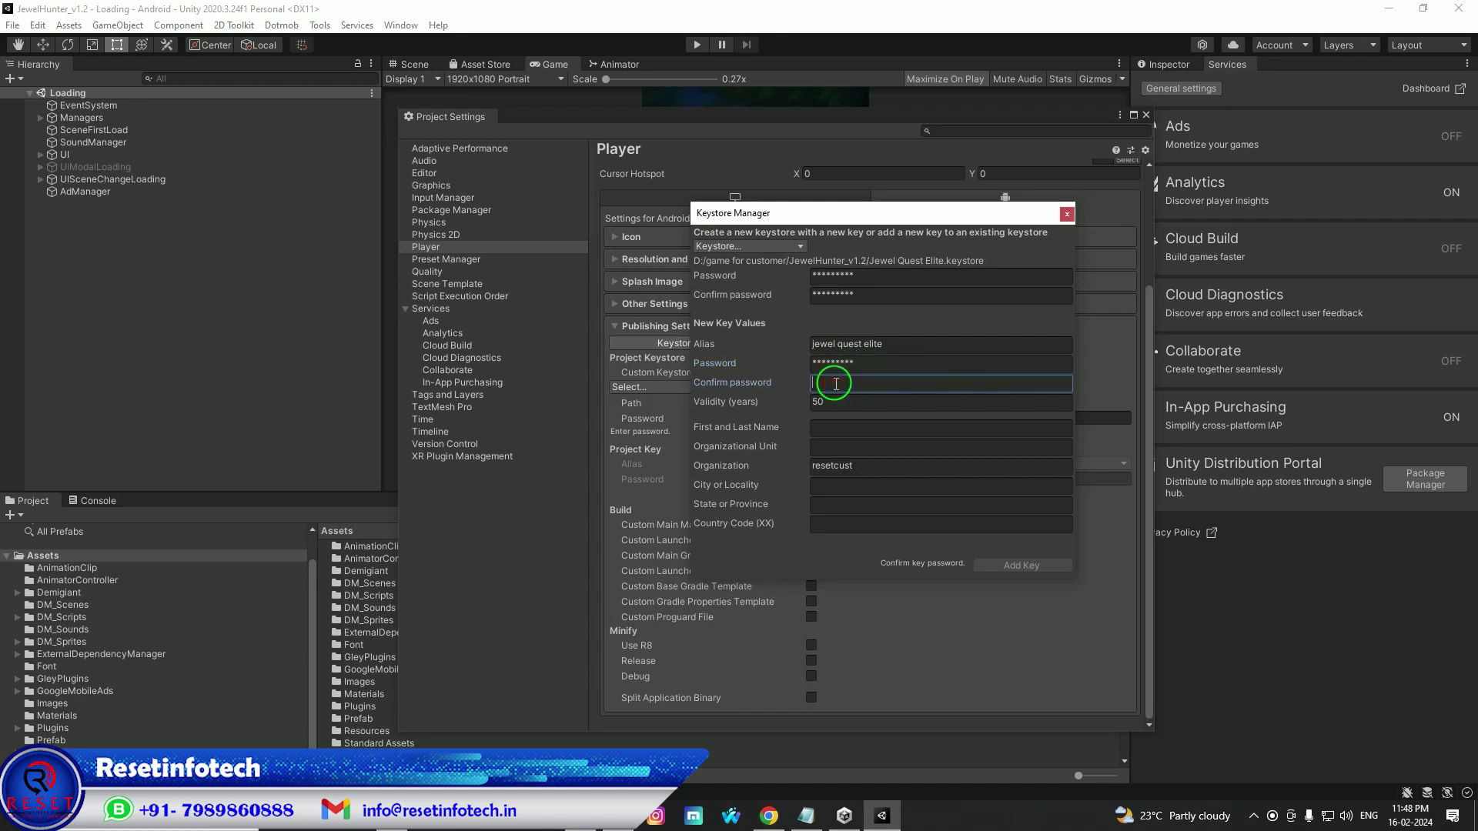
{"action": "type", "text": "*"}
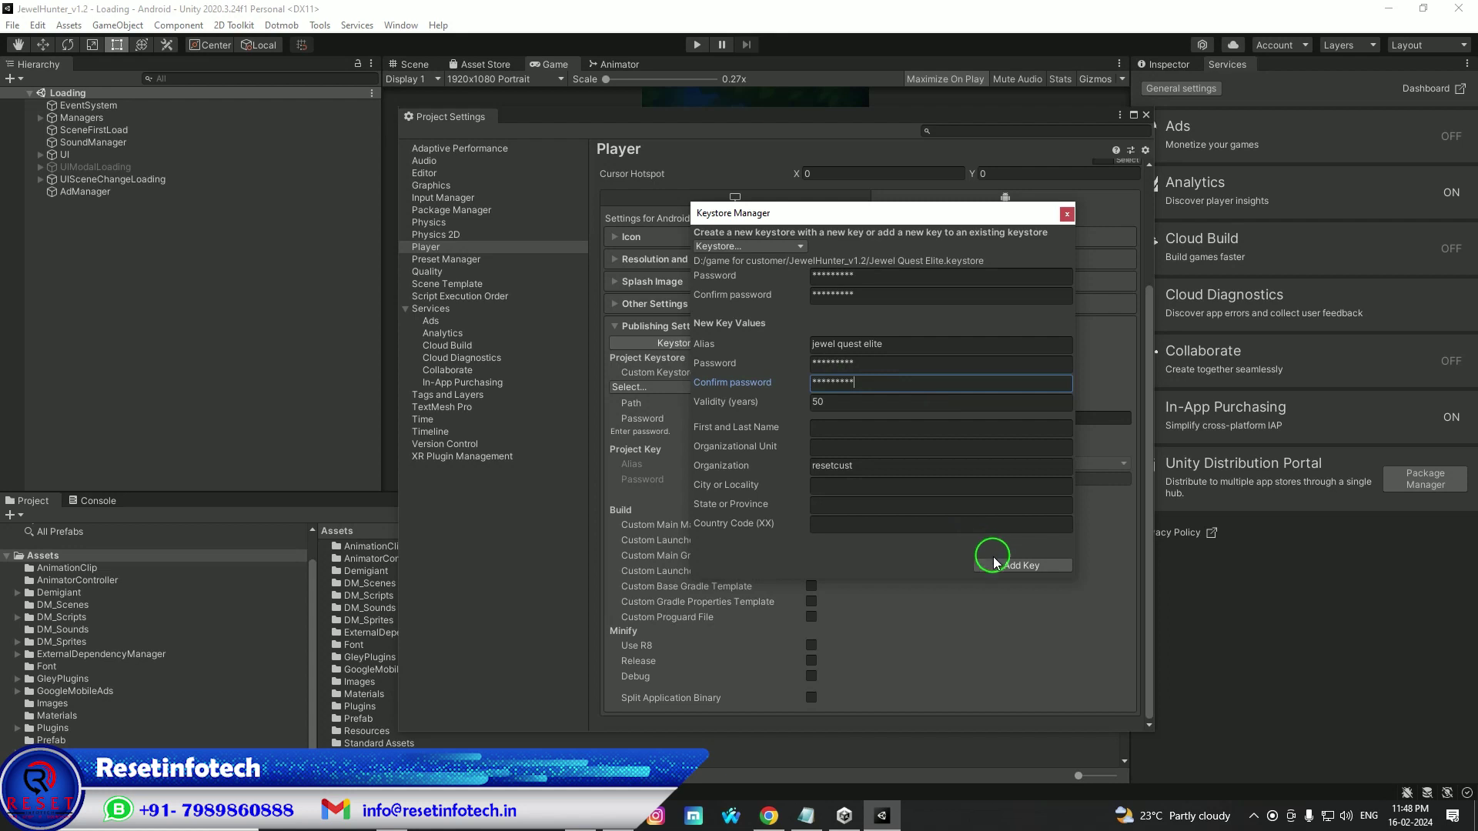
{"action": "left_click", "coordinate": [1002, 567]}
- Enter the keystore password, select alias jewel quest elite with its key password, and close Project Settings
{"action": "left_click", "coordinate": [797, 445]}
{"action": "left_click", "coordinate": [826, 420]}
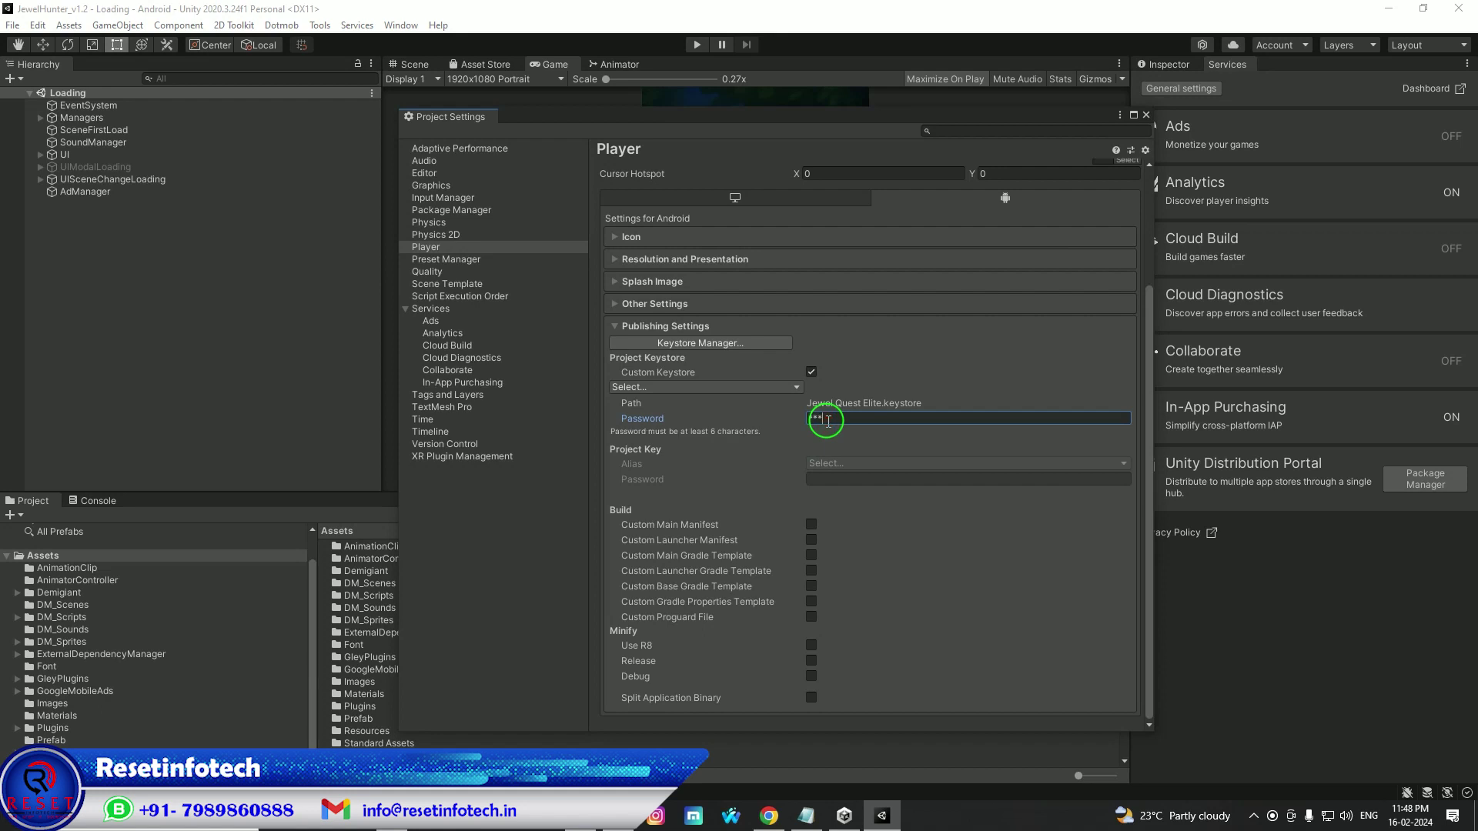
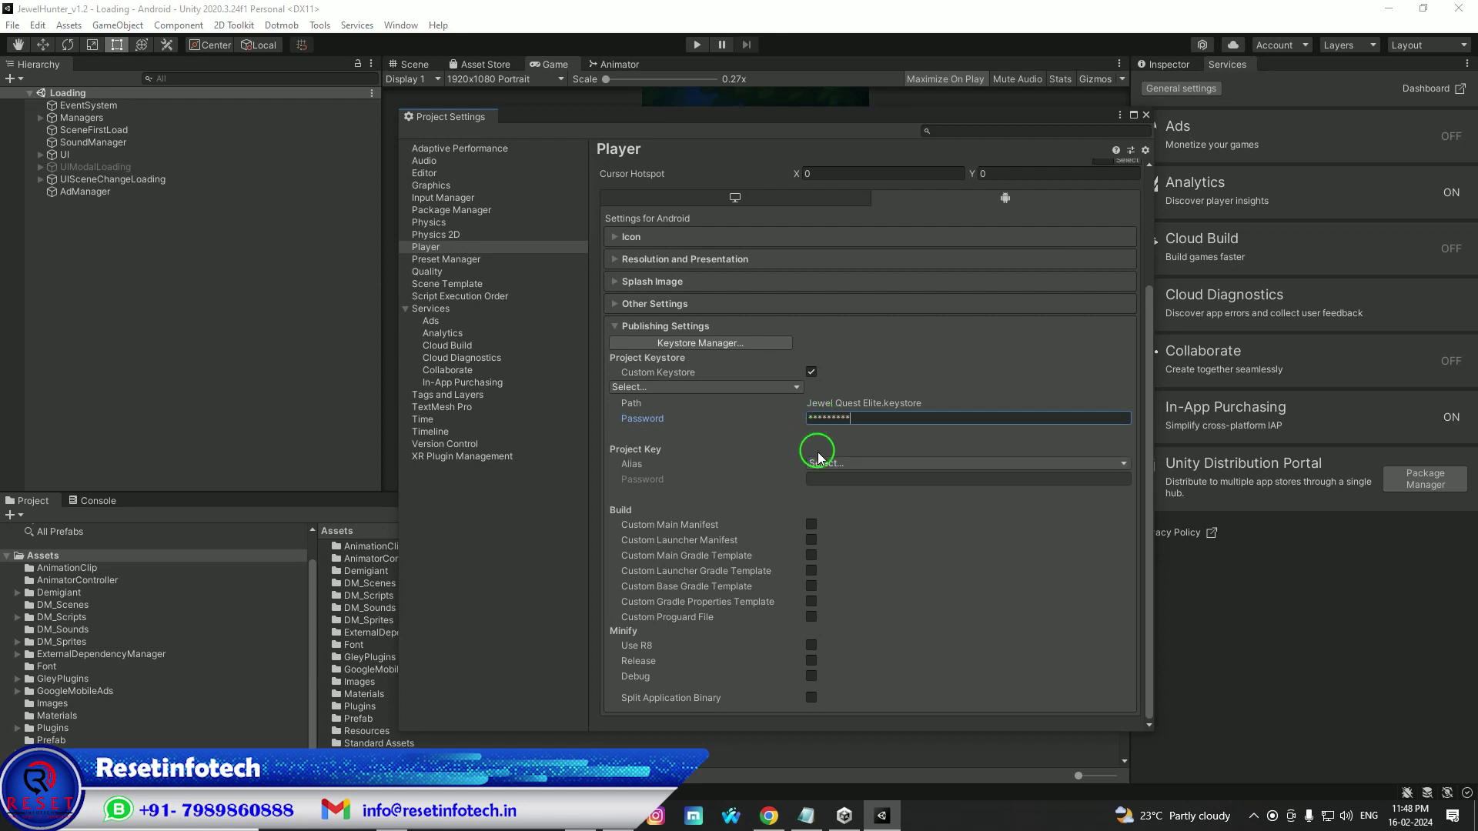
{"action": "left_click", "coordinate": [822, 464]}
{"action": "left_click", "coordinate": [834, 485]}
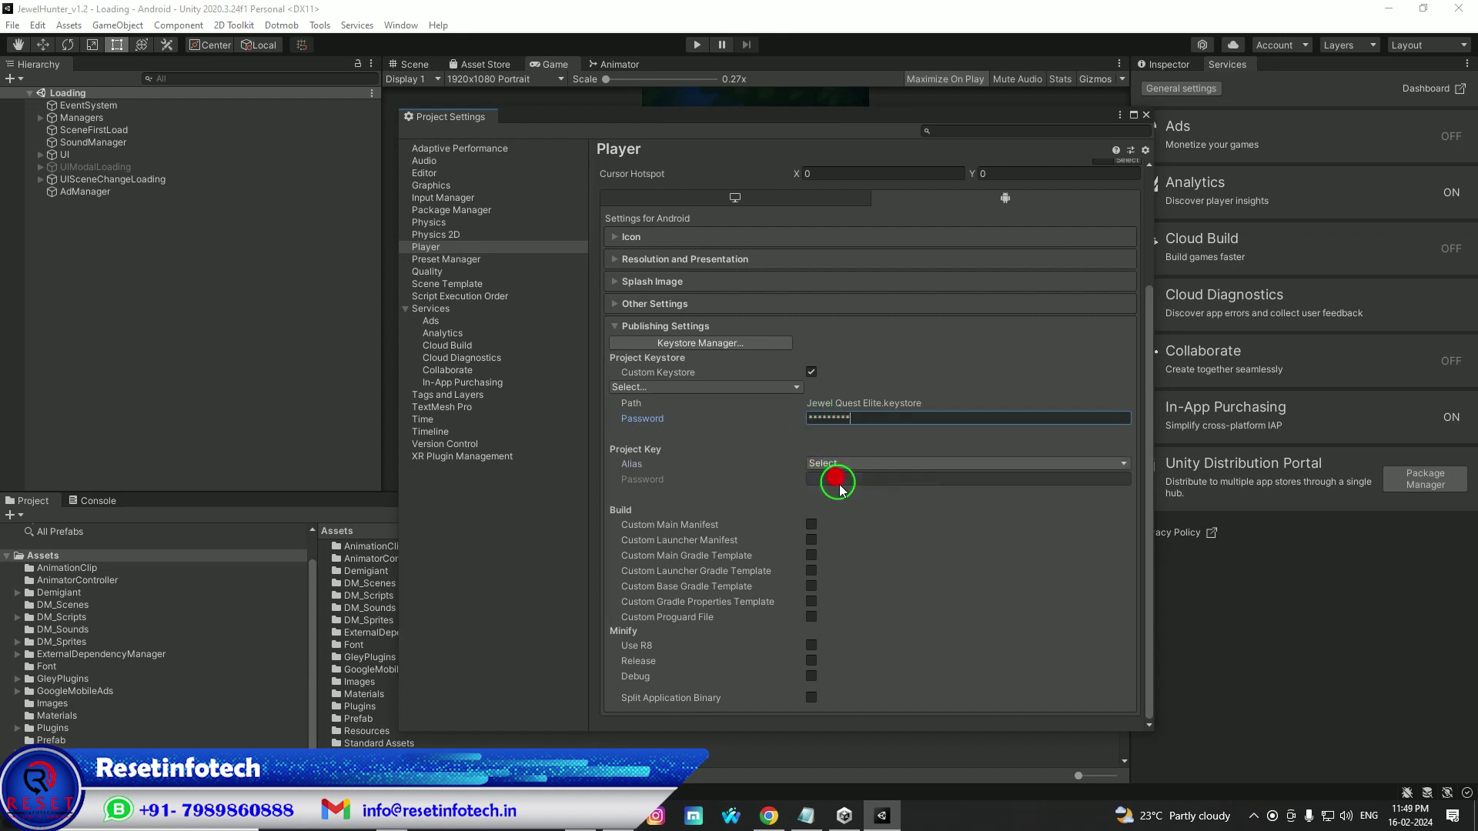
{"action": "left_click", "coordinate": [839, 479]}
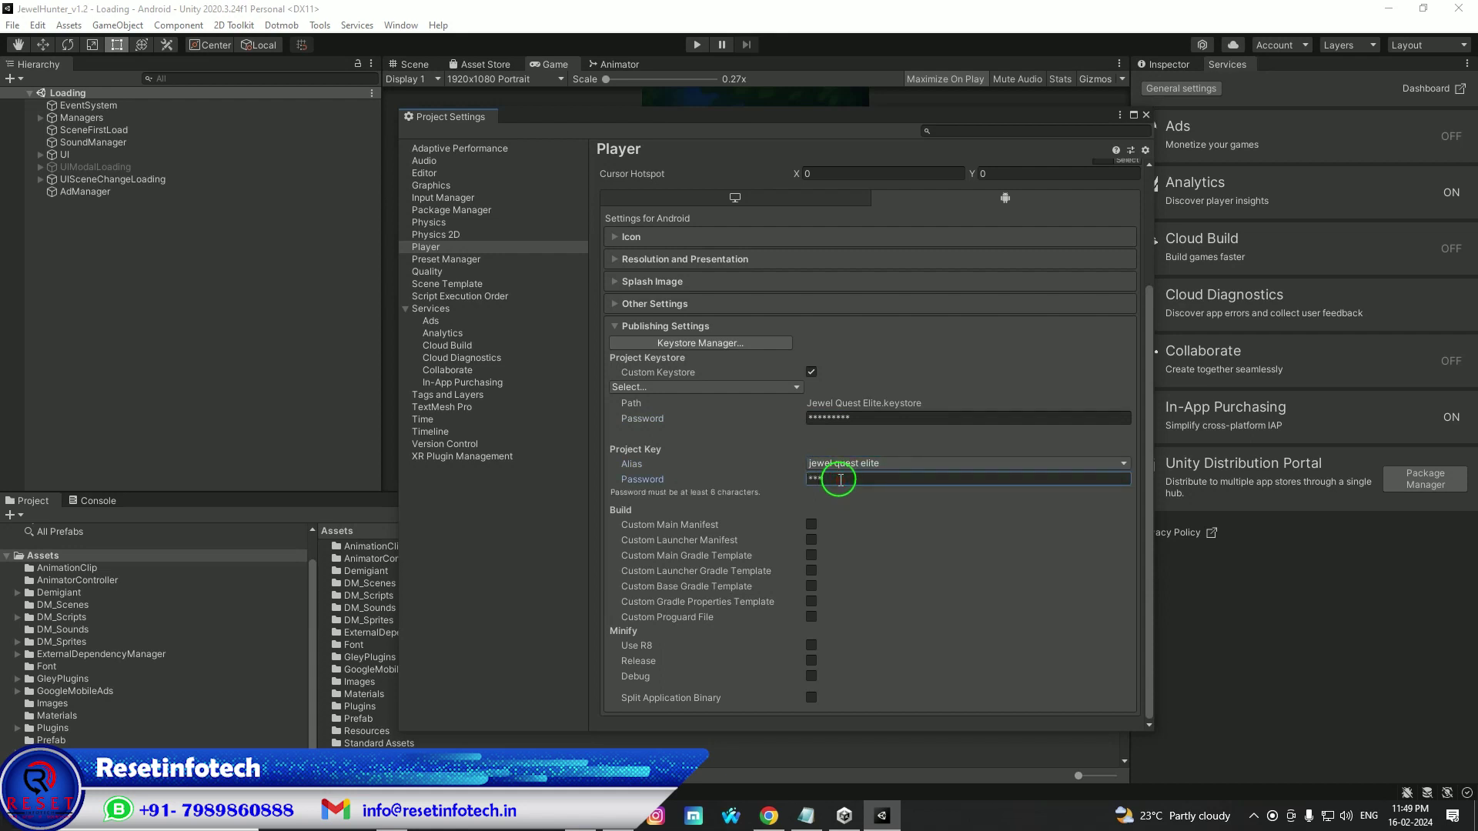
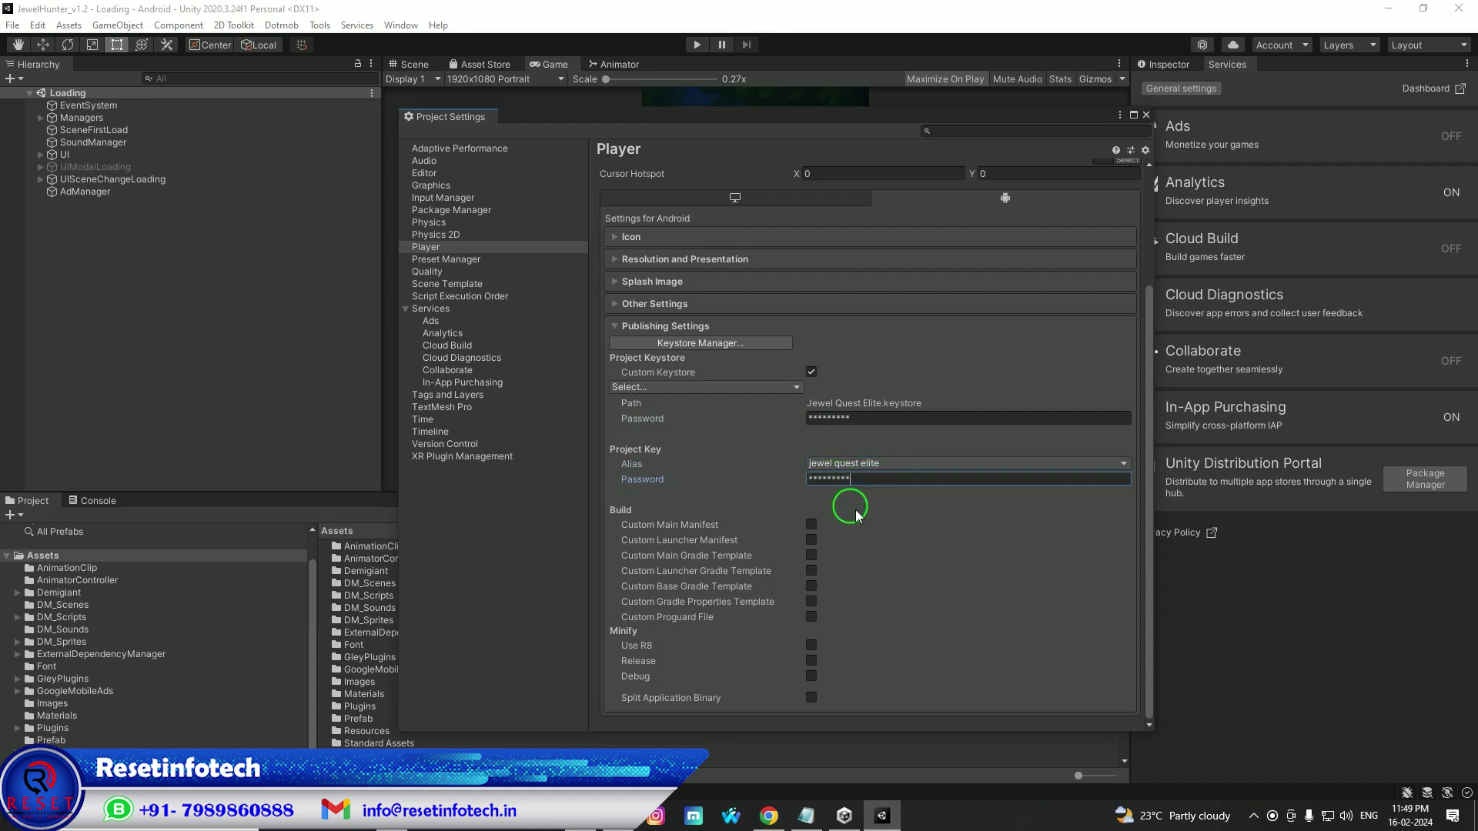
{"action": "left_click", "coordinate": [1147, 116]}
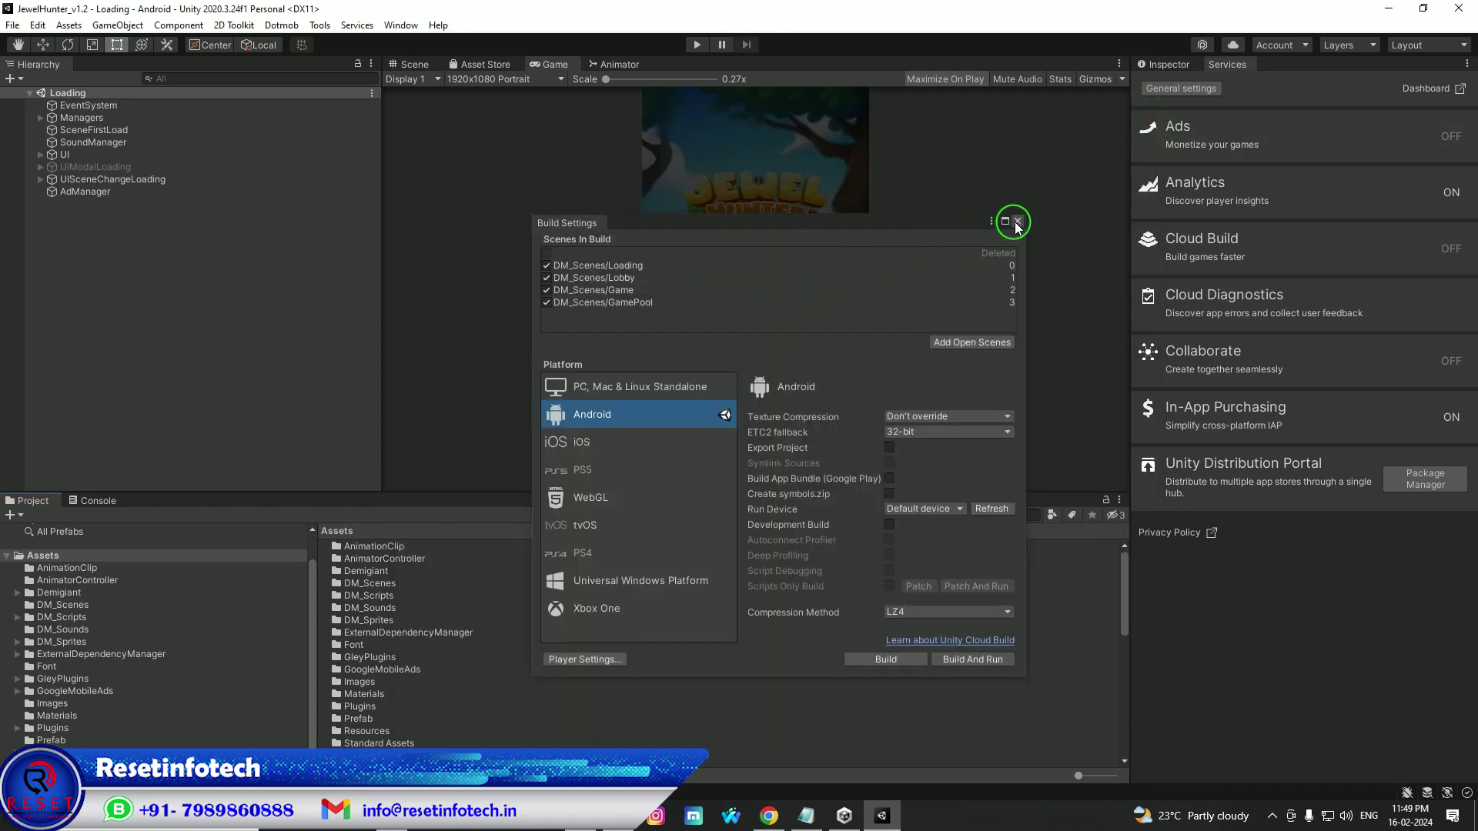
- Close Build Settings, clear the Console log, and return to the Project's Assets folder
{"action": "left_click", "coordinate": [1017, 224]}
{"action": "left_click", "coordinate": [94, 501]}
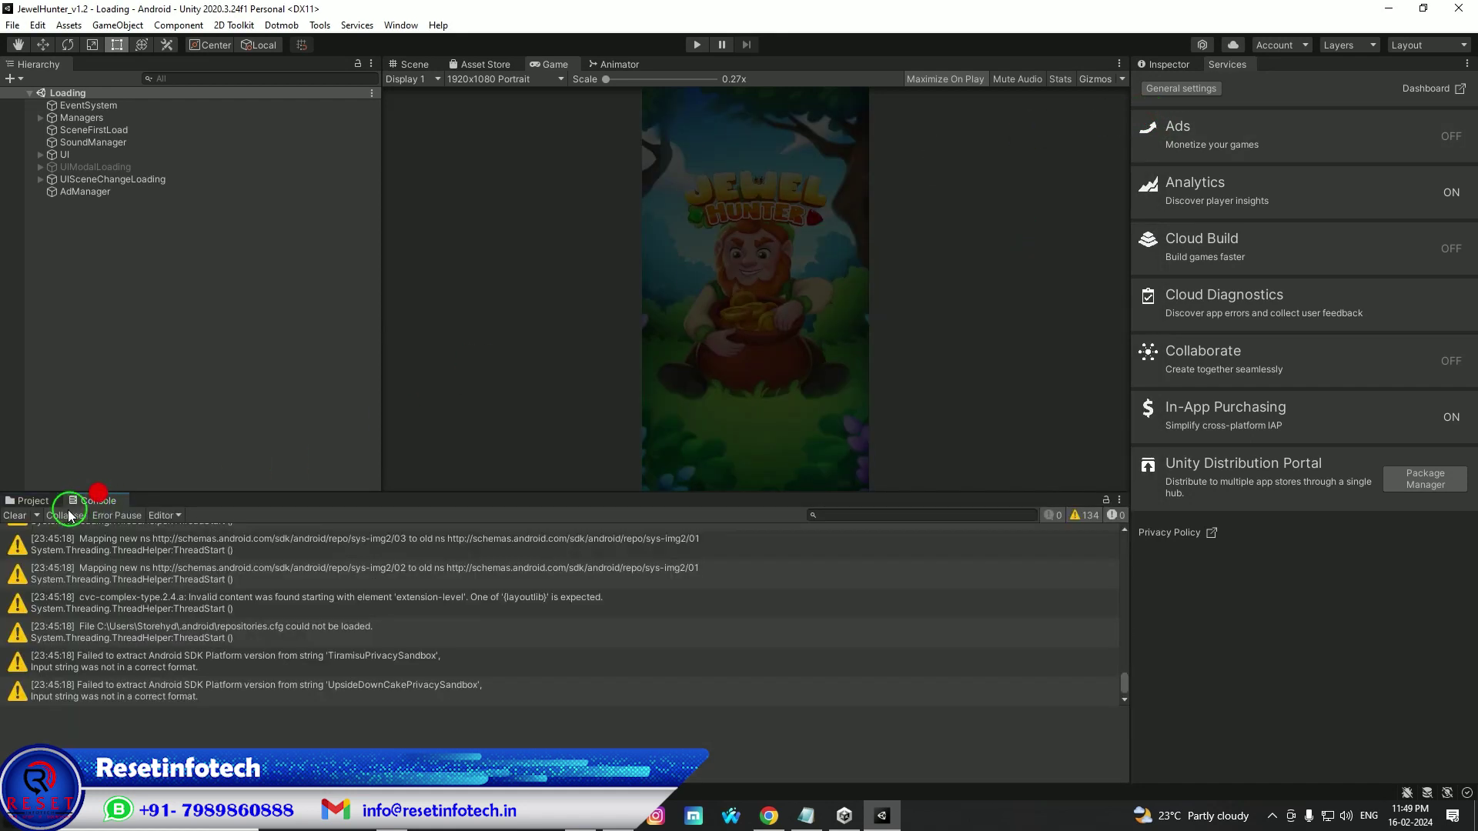
{"action": "left_click", "coordinate": [36, 515]}
{"action": "left_click", "coordinate": [14, 515]}
{"action": "left_click", "coordinate": [14, 517]}
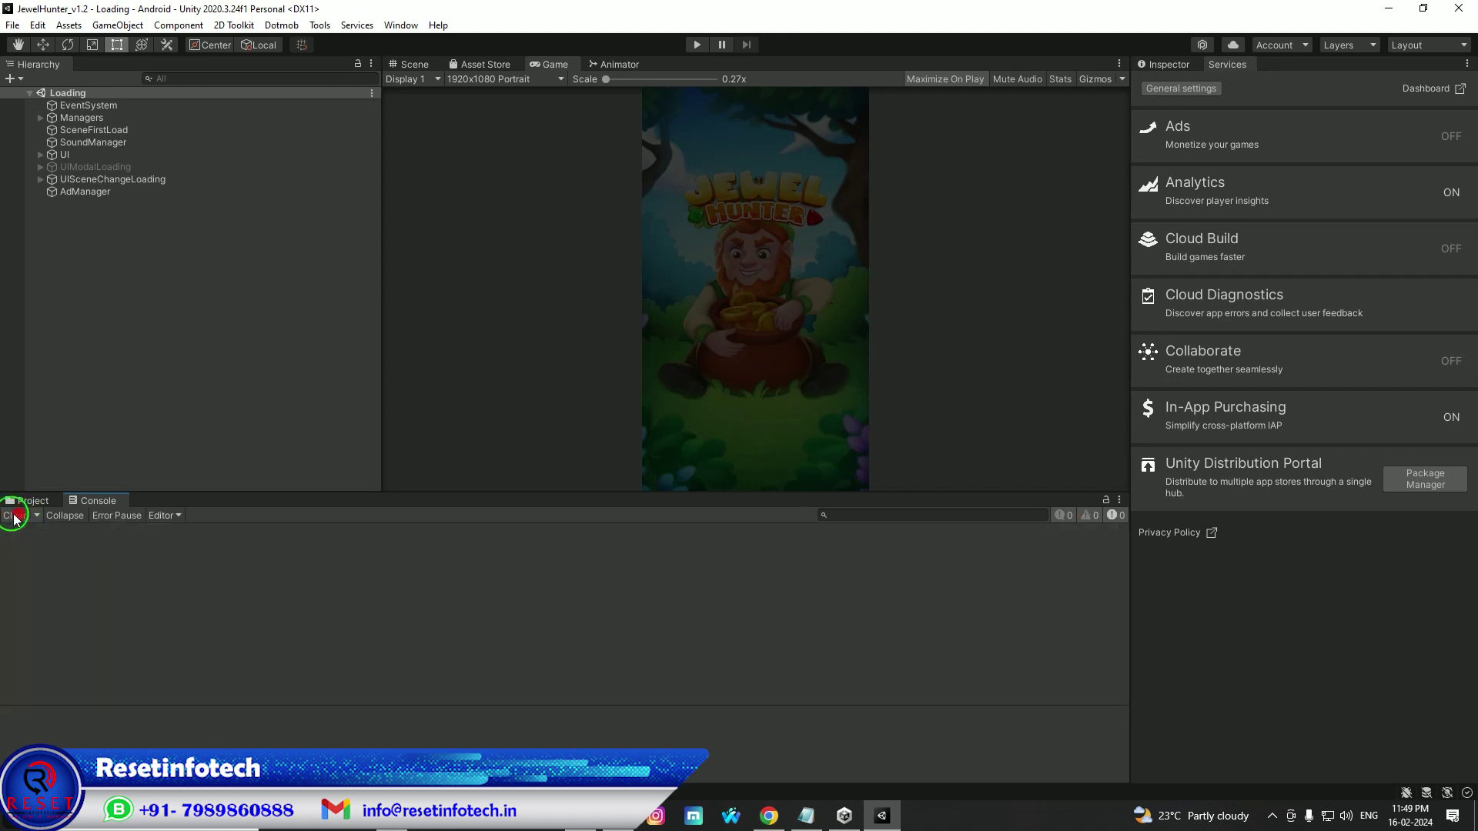
{"action": "left_click", "coordinate": [31, 500]}
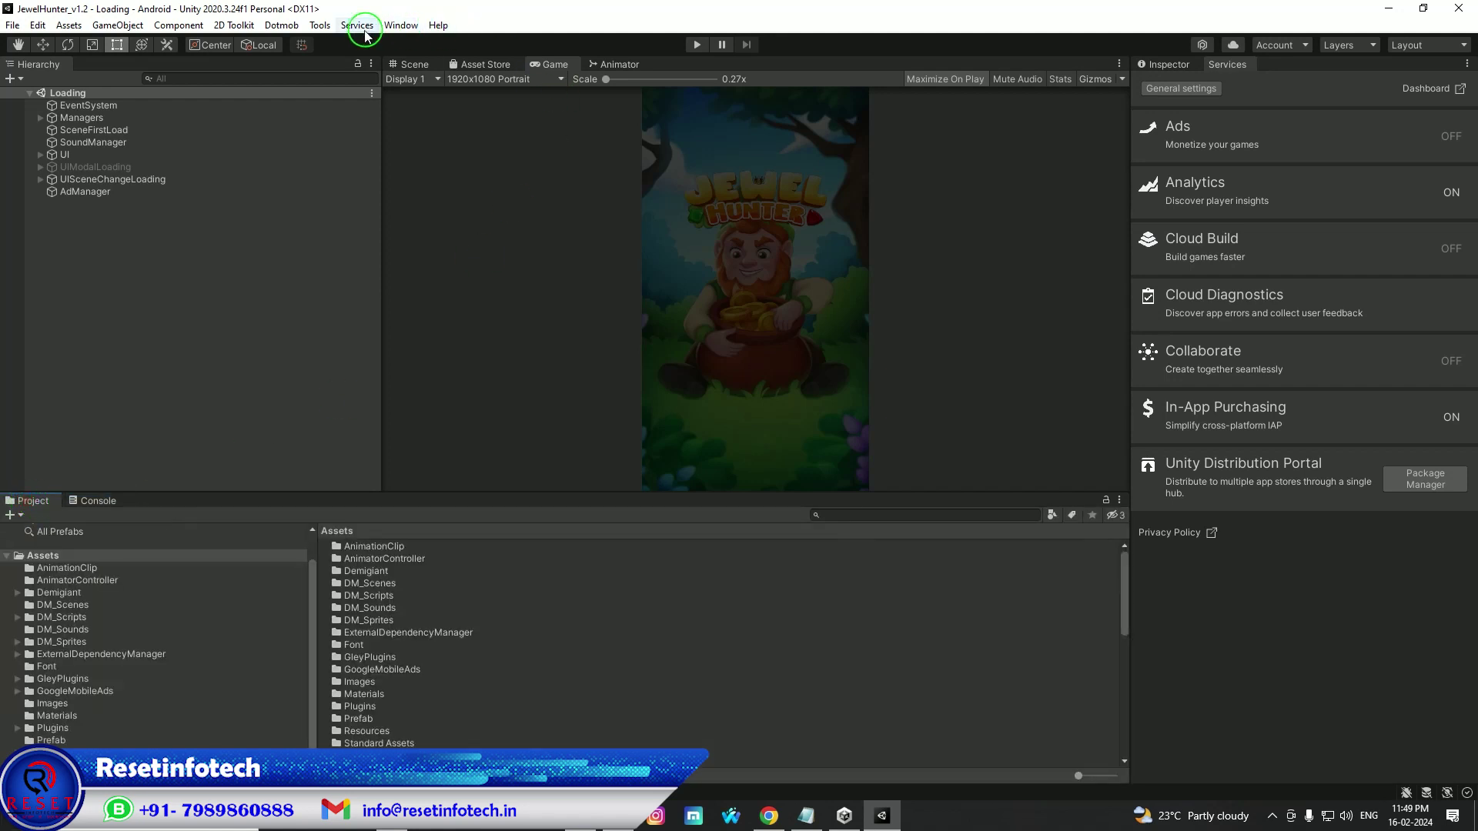
{"action": "left_click", "coordinate": [290, 28]}
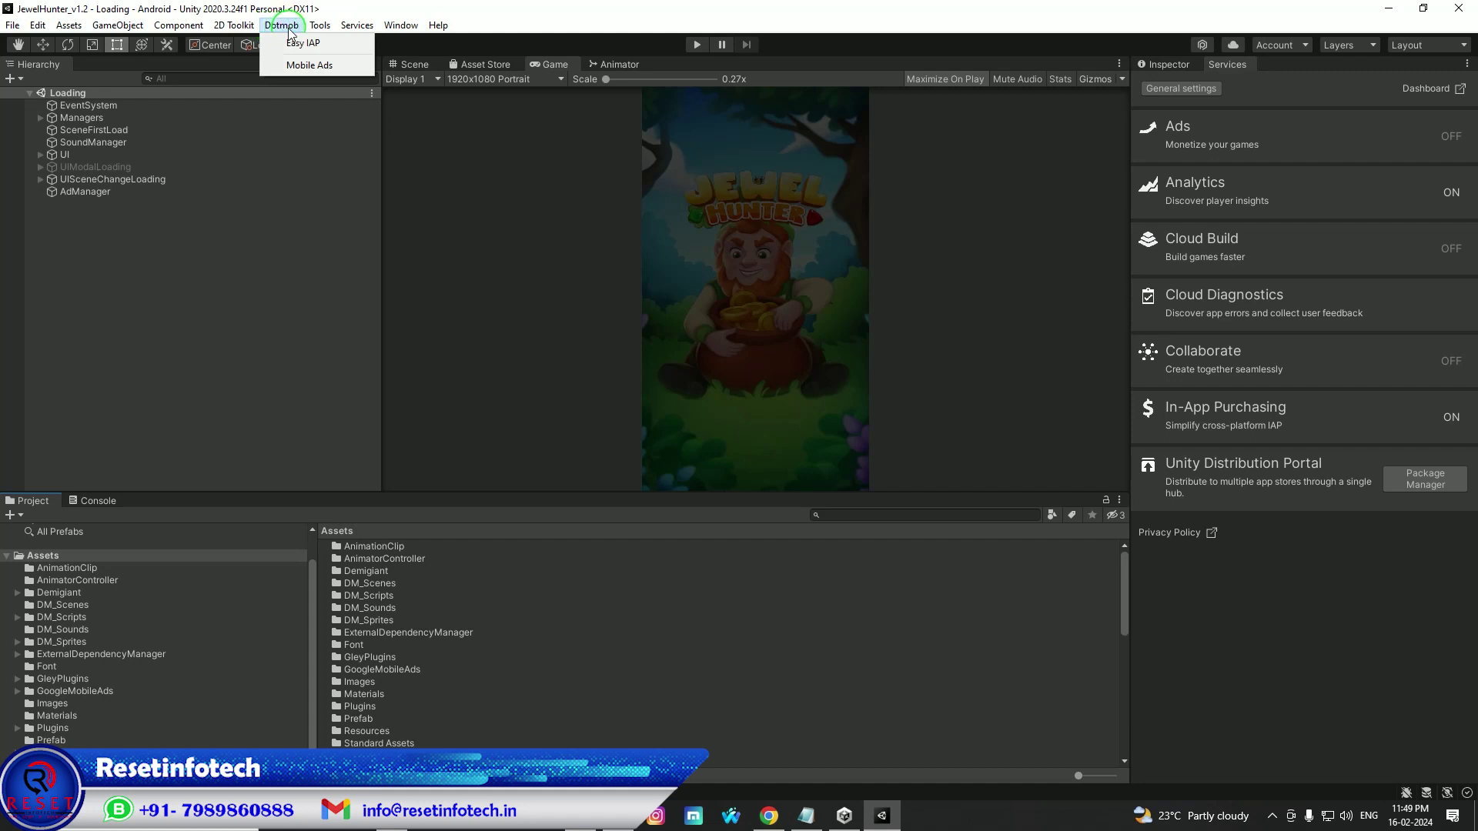
- In Mobile Ads, disable Admob Ads, enable Unity Ads, and import the Unity Ads package
{"action": "left_click", "coordinate": [299, 68]}
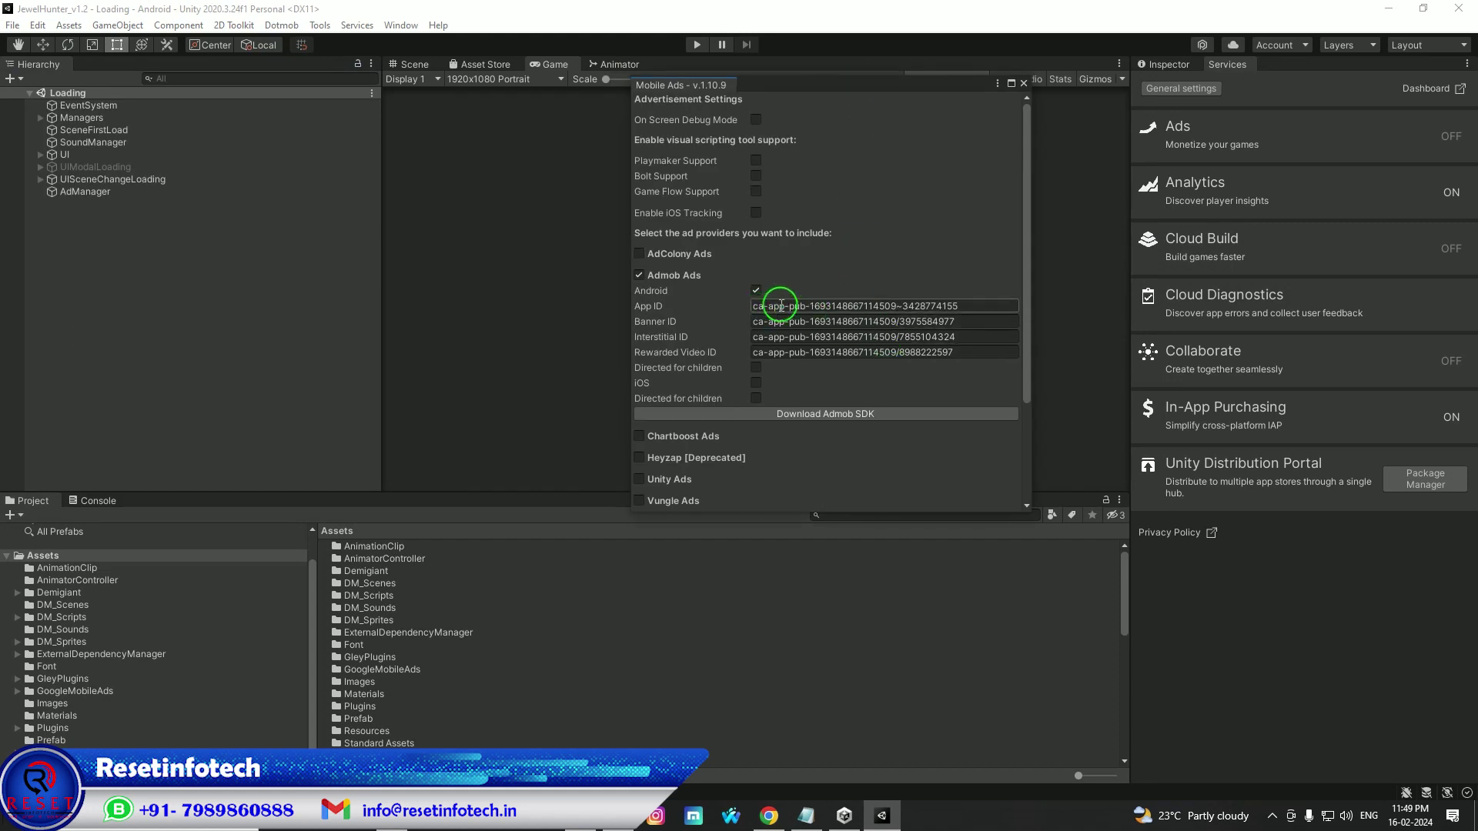
{"action": "scroll", "coordinate": [818, 351], "scroll_direction": "down", "scroll_amount": 3}
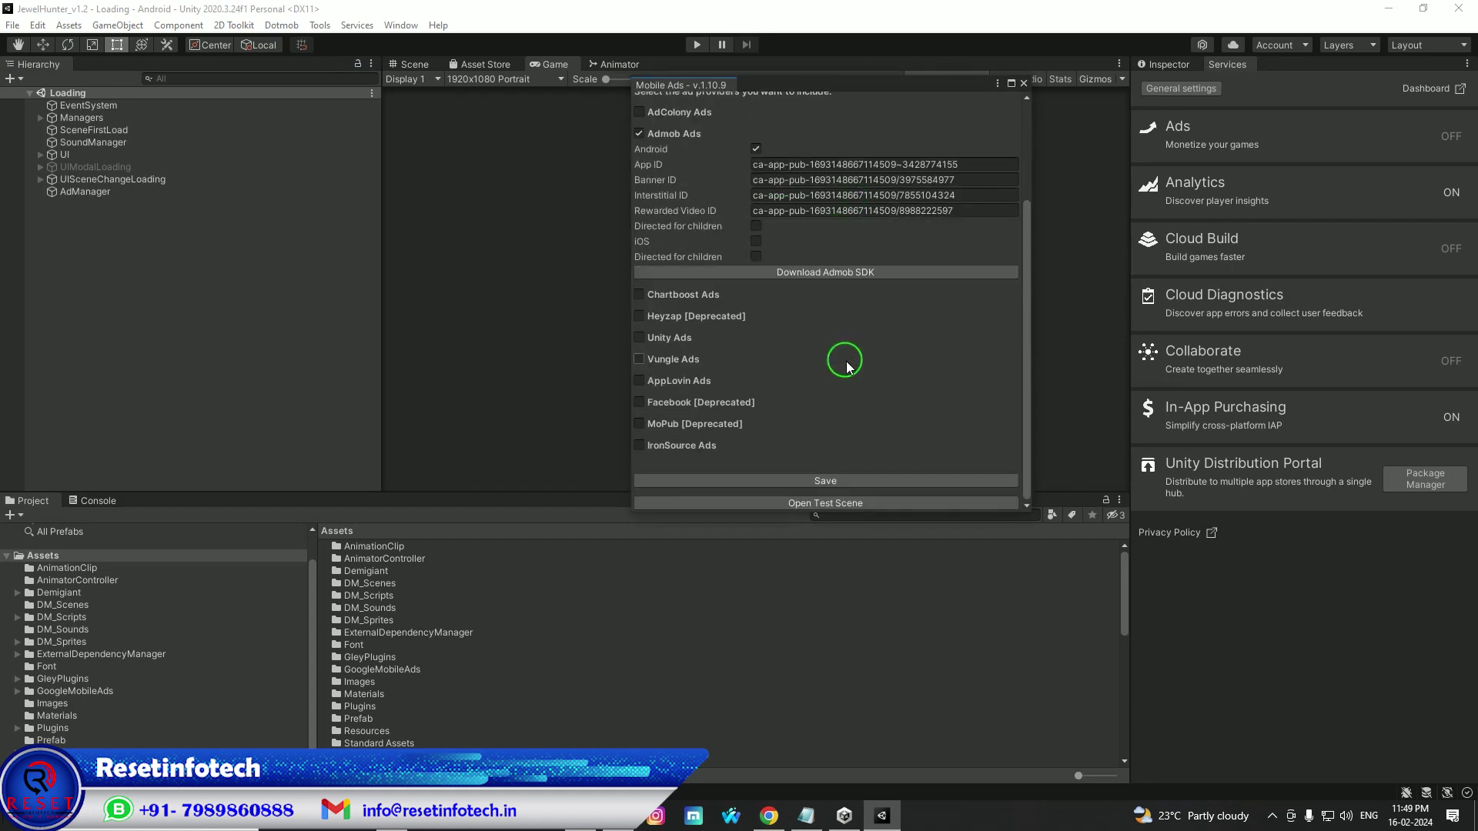
{"action": "scroll", "coordinate": [818, 351], "scroll_direction": "up", "scroll_amount": 2}
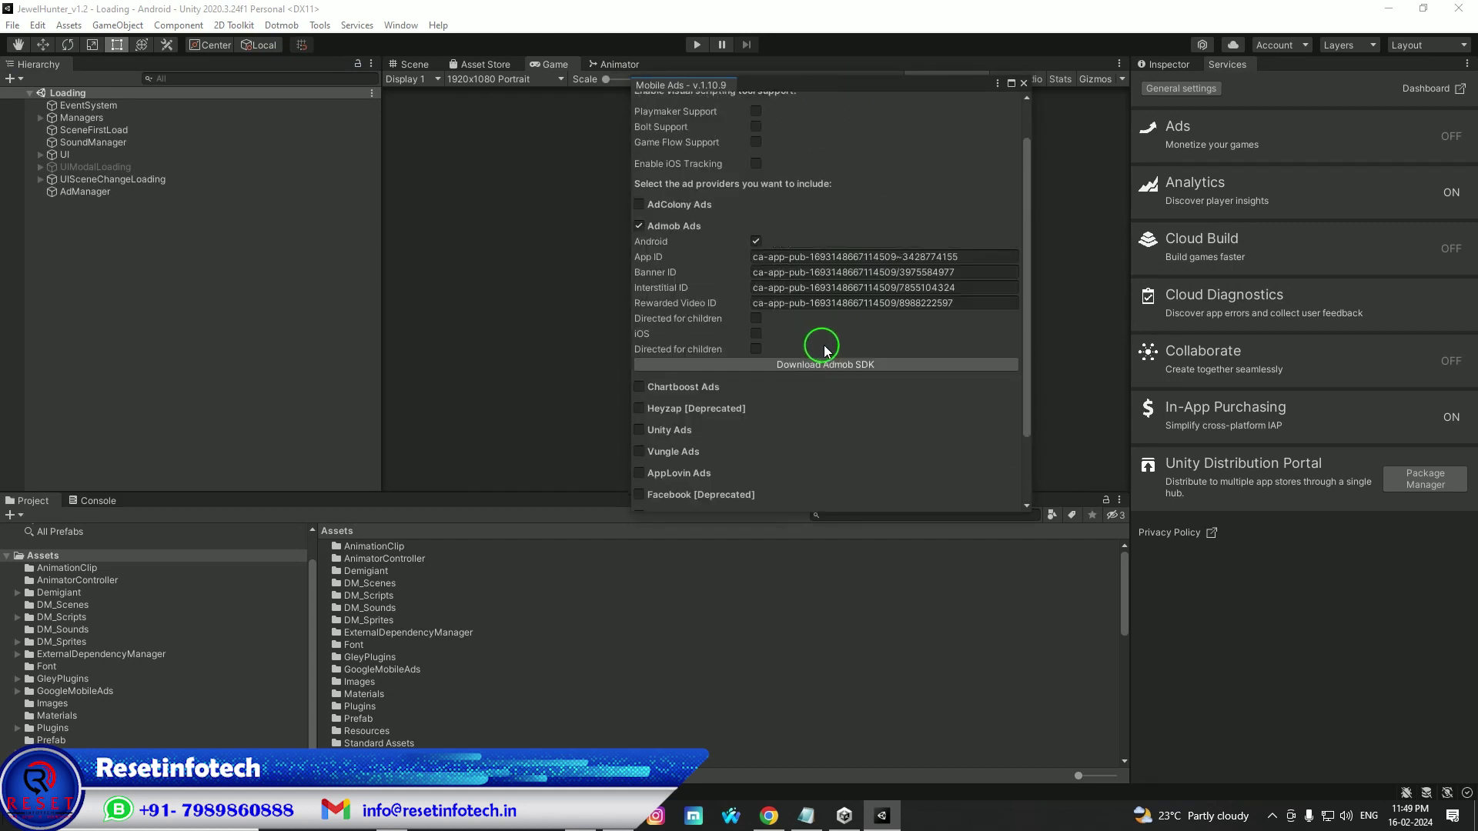
{"action": "left_click", "coordinate": [643, 229]}
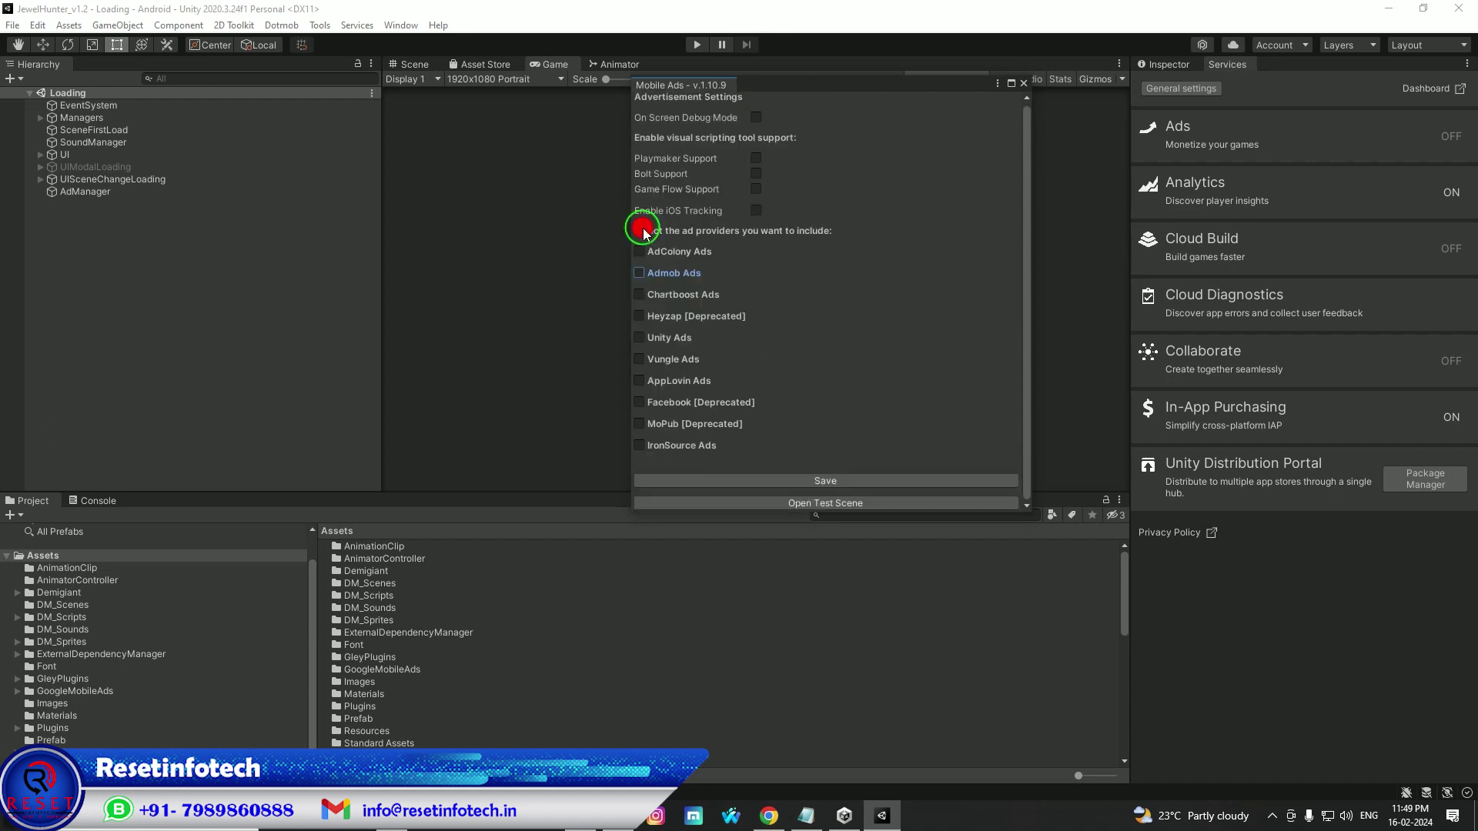
{"action": "left_click", "coordinate": [642, 339]}
{"action": "scroll", "coordinate": [847, 339], "scroll_direction": "down", "scroll_amount": 2}
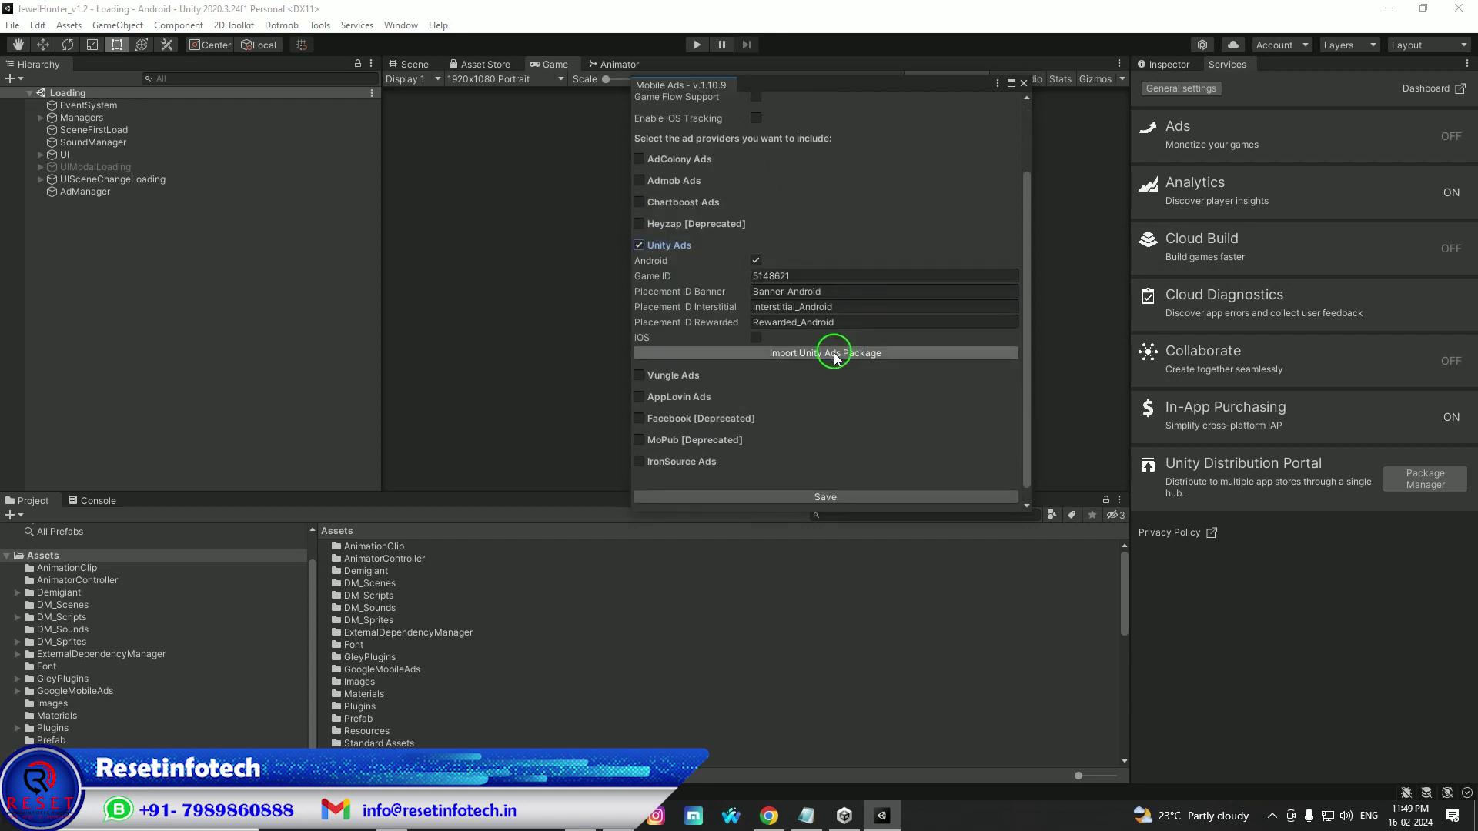
{"action": "left_click", "coordinate": [806, 358]}
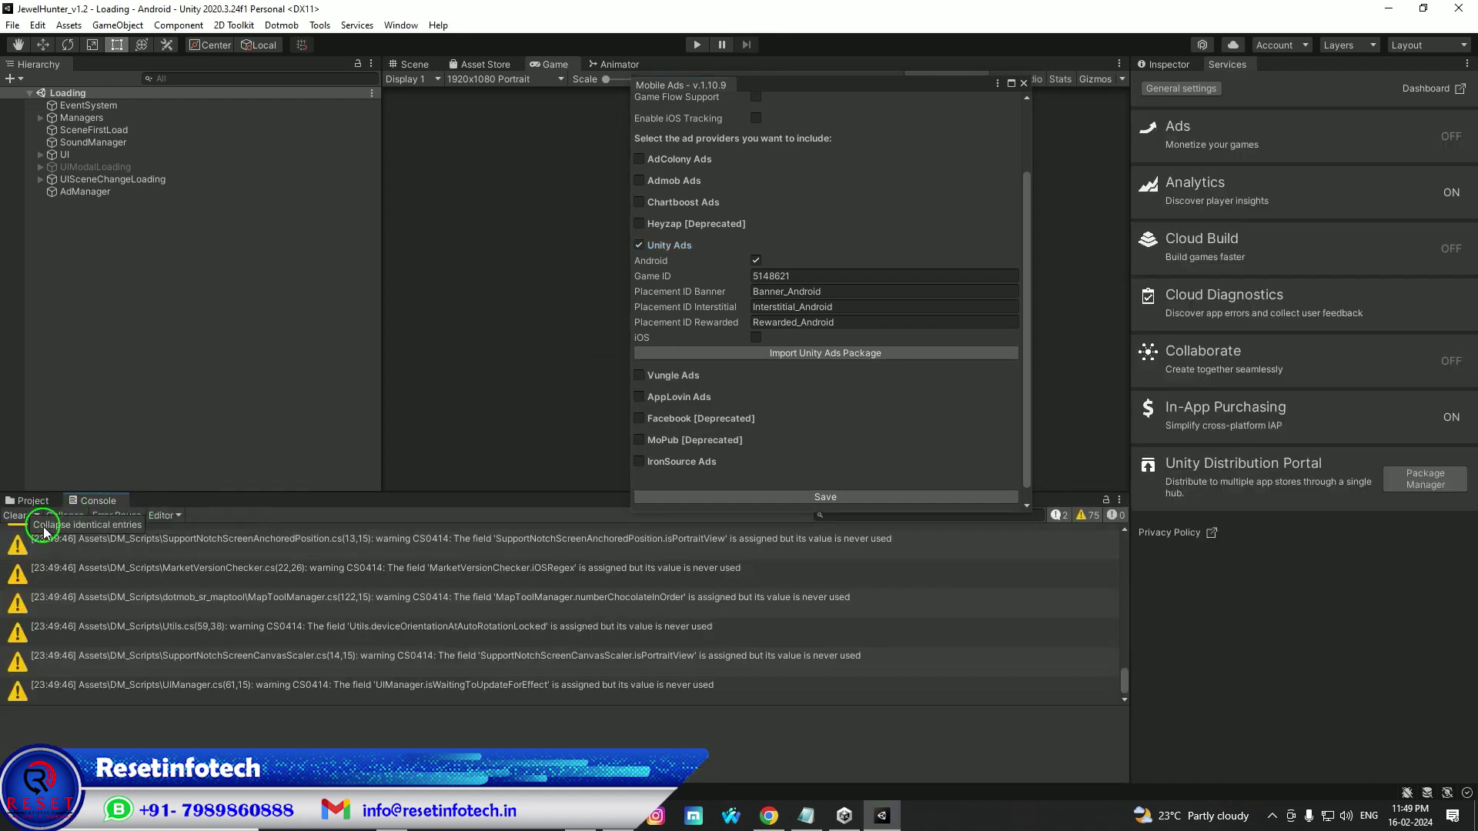
- Clear the console warnings, save the Unity Ads settings with Android placements, and close the window
{"action": "scroll", "coordinate": [308, 566], "scroll_direction": "up", "scroll_amount": 5}
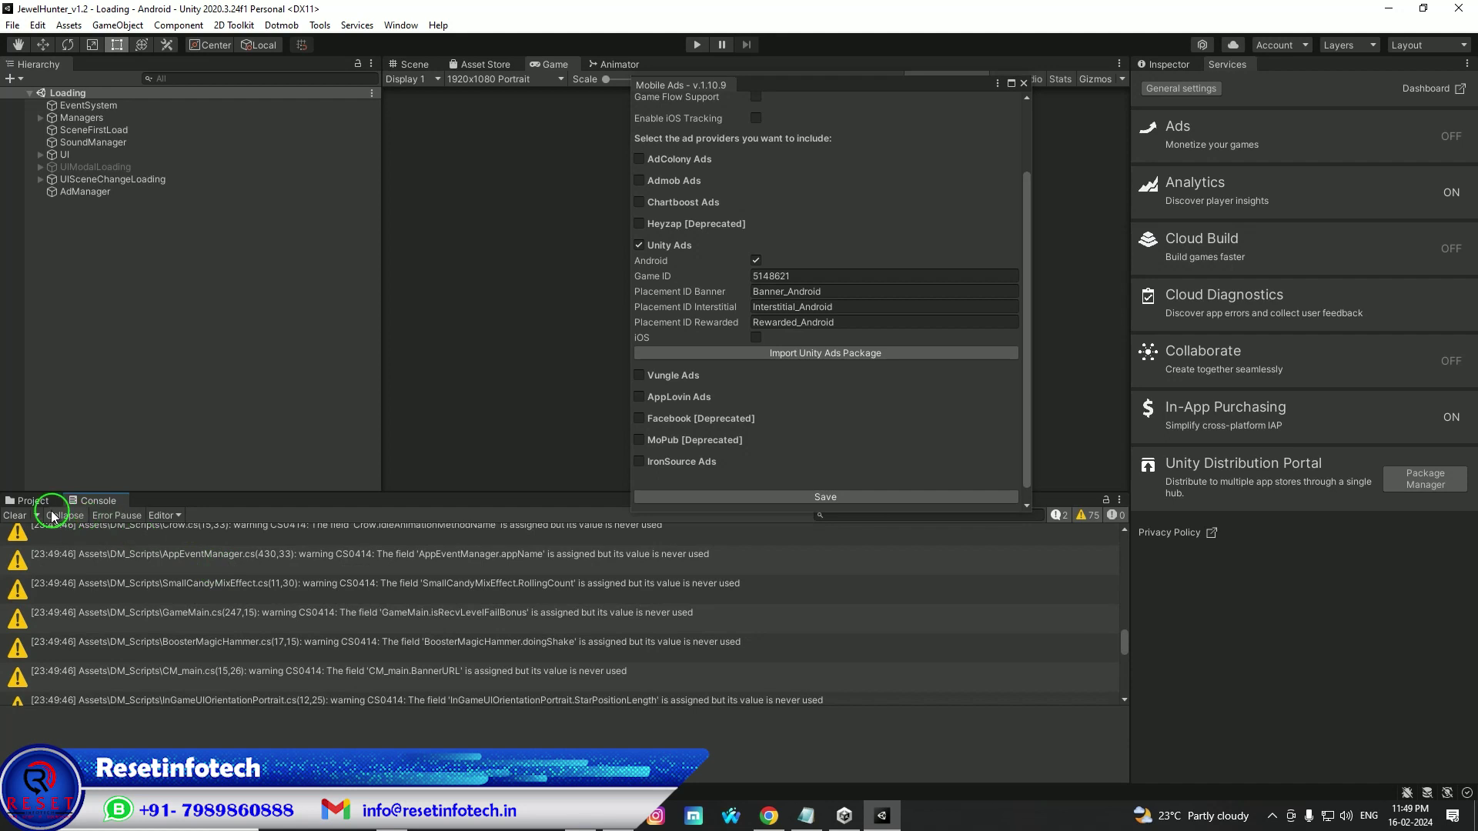
{"action": "left_click", "coordinate": [14, 515]}
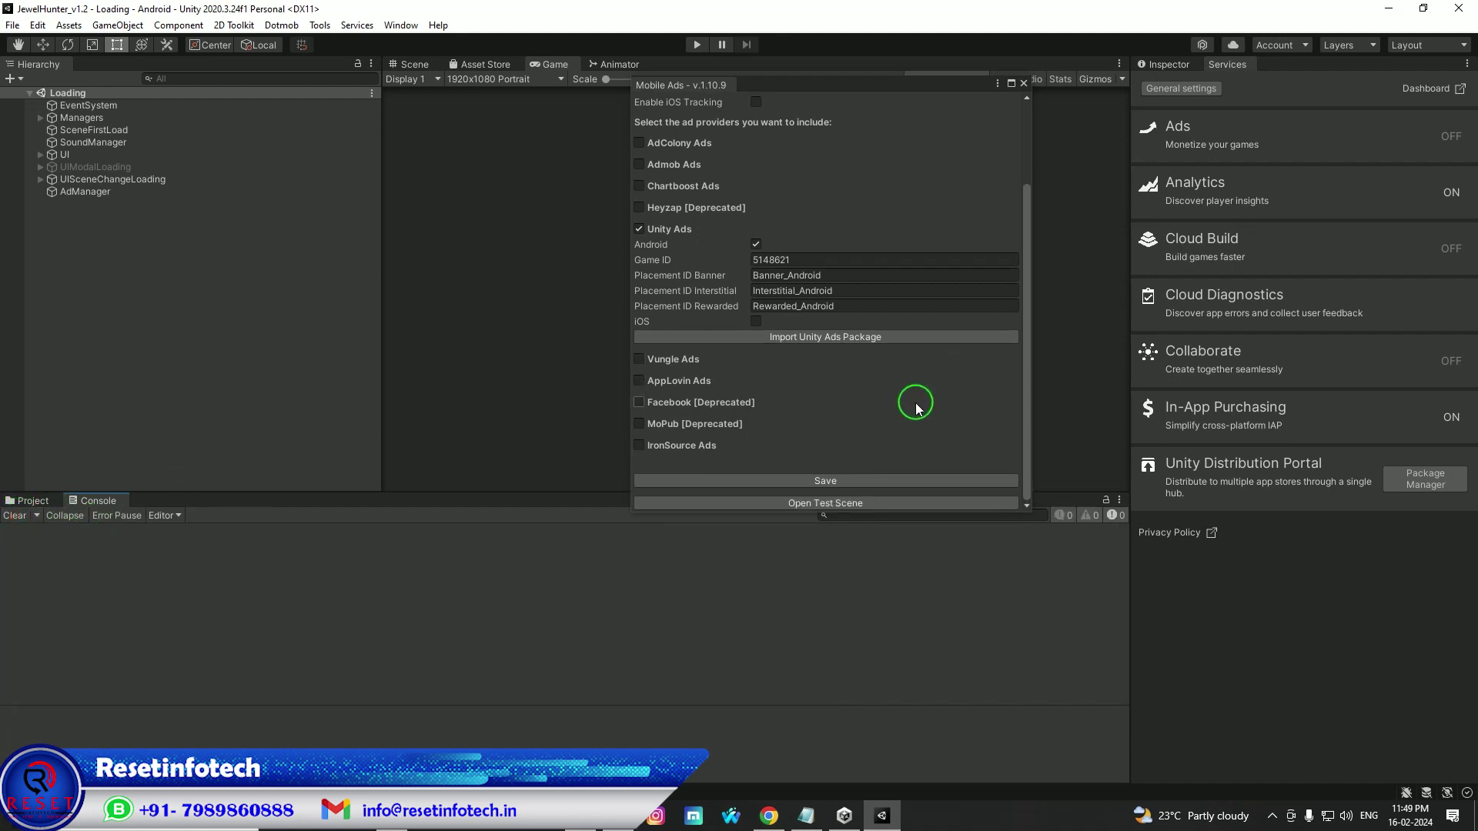
{"action": "left_click", "coordinate": [844, 483]}
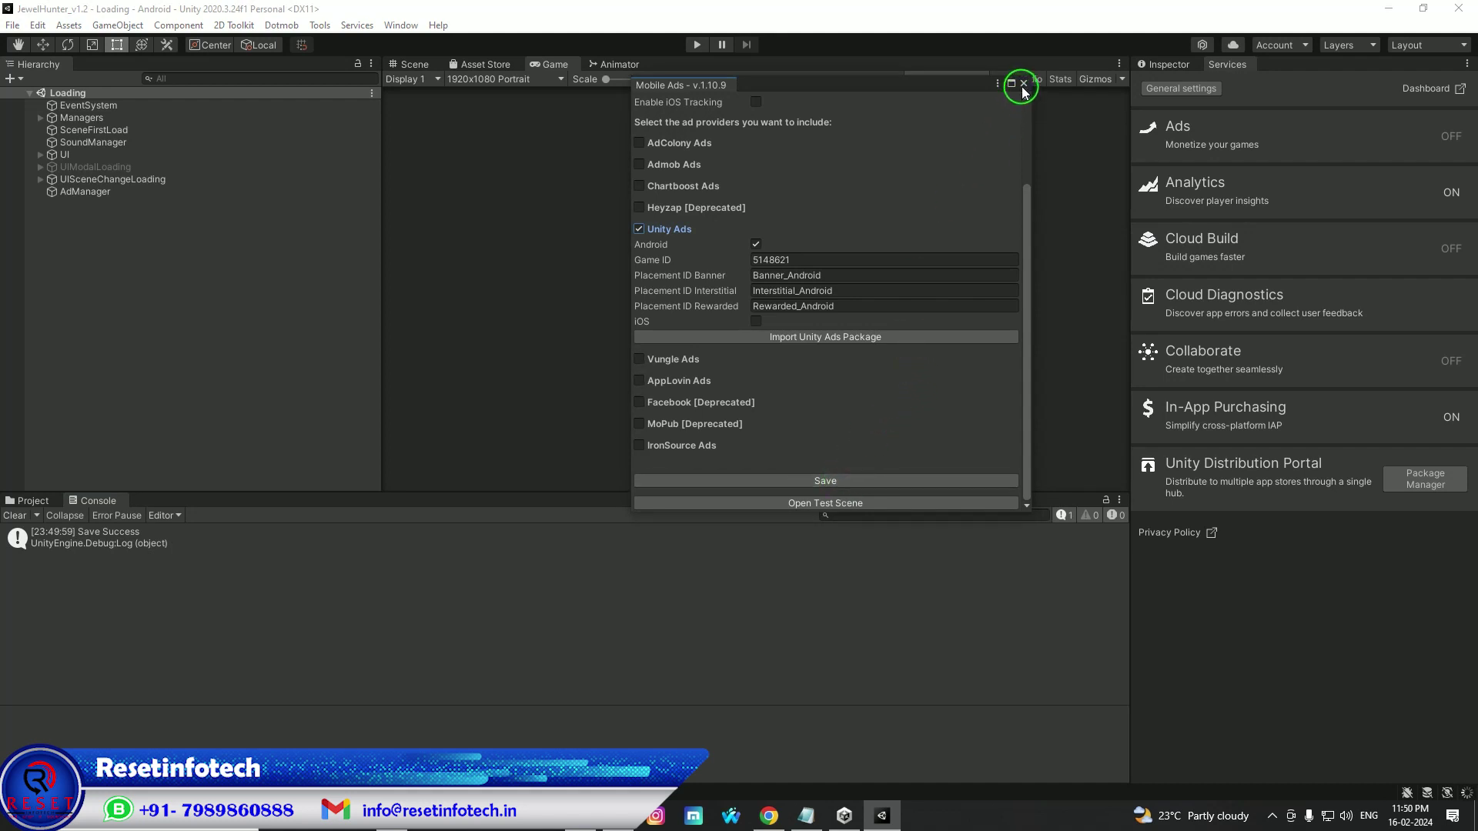
{"action": "left_click", "coordinate": [812, 481]}
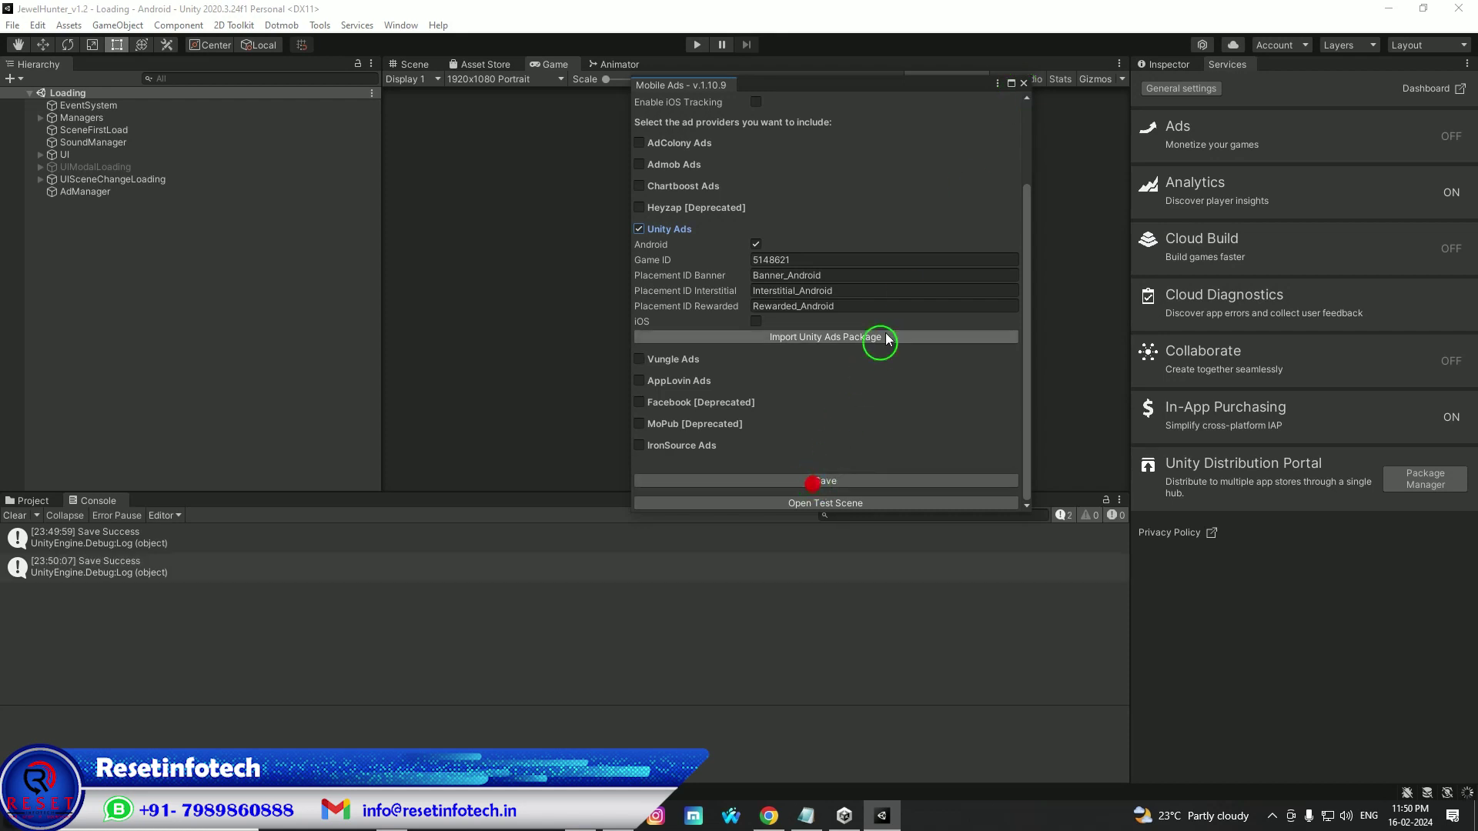
{"action": "left_click", "coordinate": [1023, 82]}
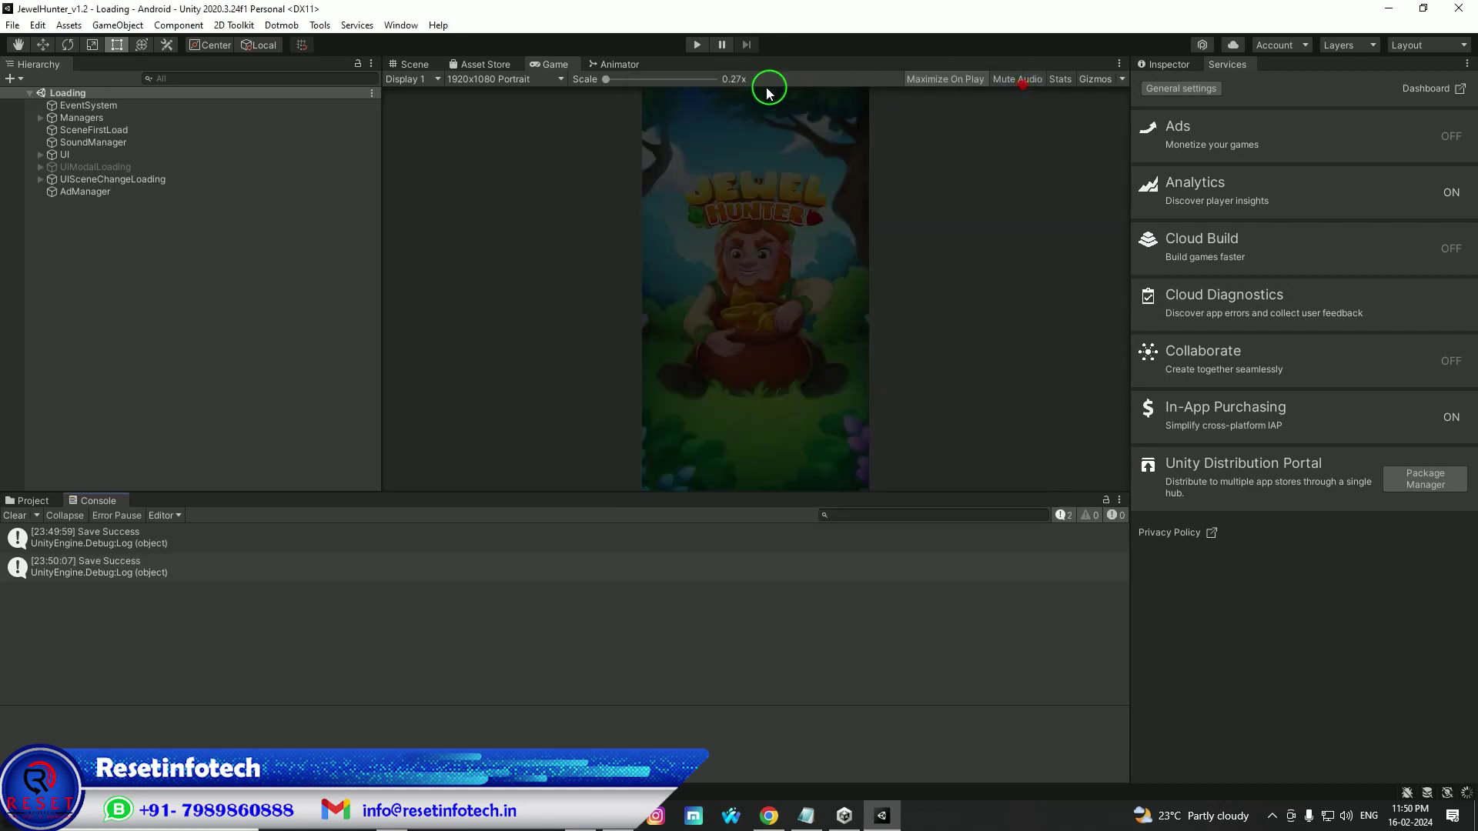
- Play-test the game to check the Unity Ads test banner, then stop it and clear the Console
{"action": "left_click", "coordinate": [695, 46]}
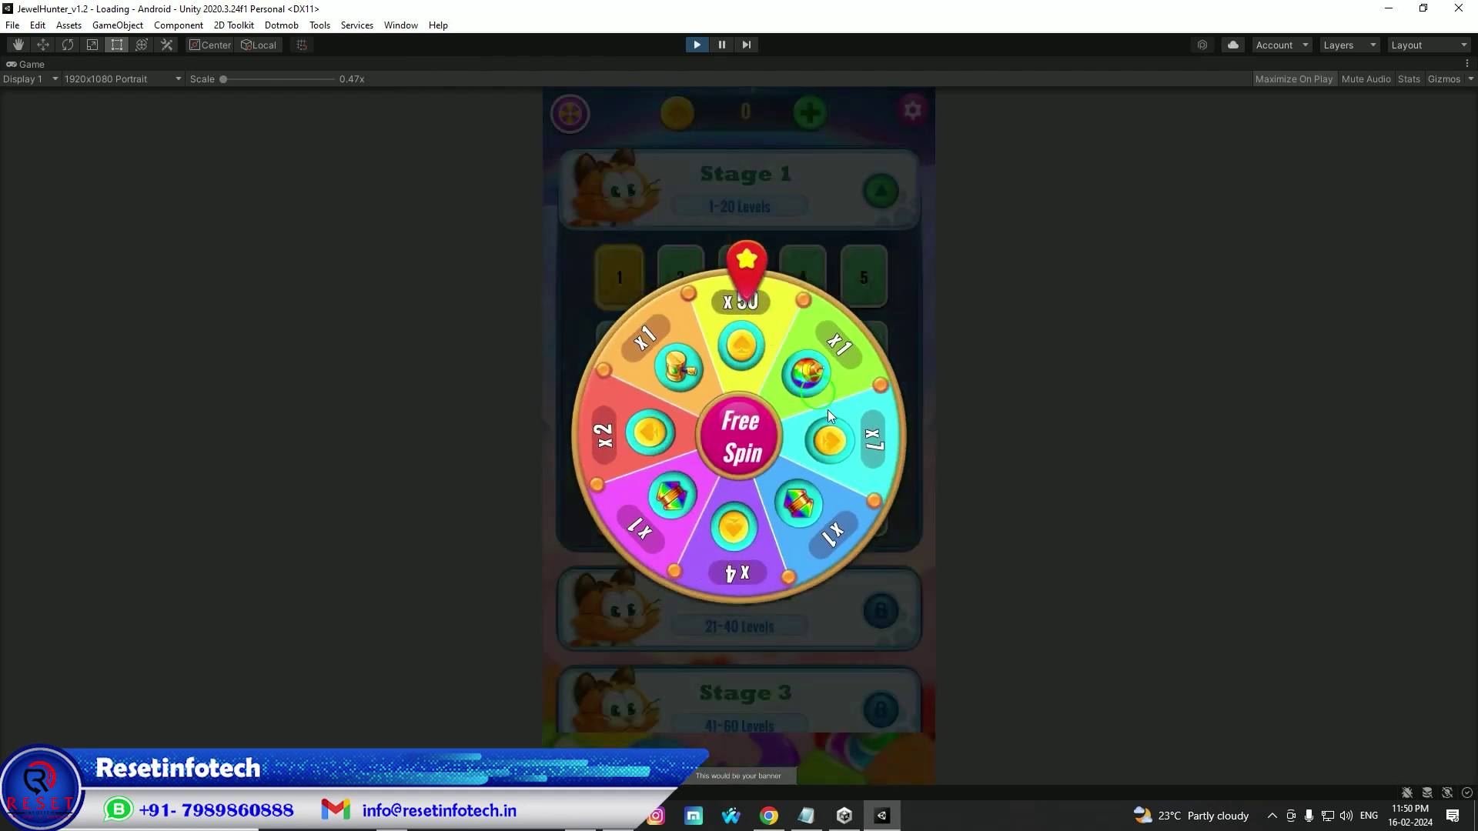
{"action": "left_click", "coordinate": [726, 742]}
{"action": "left_click", "coordinate": [696, 44]}
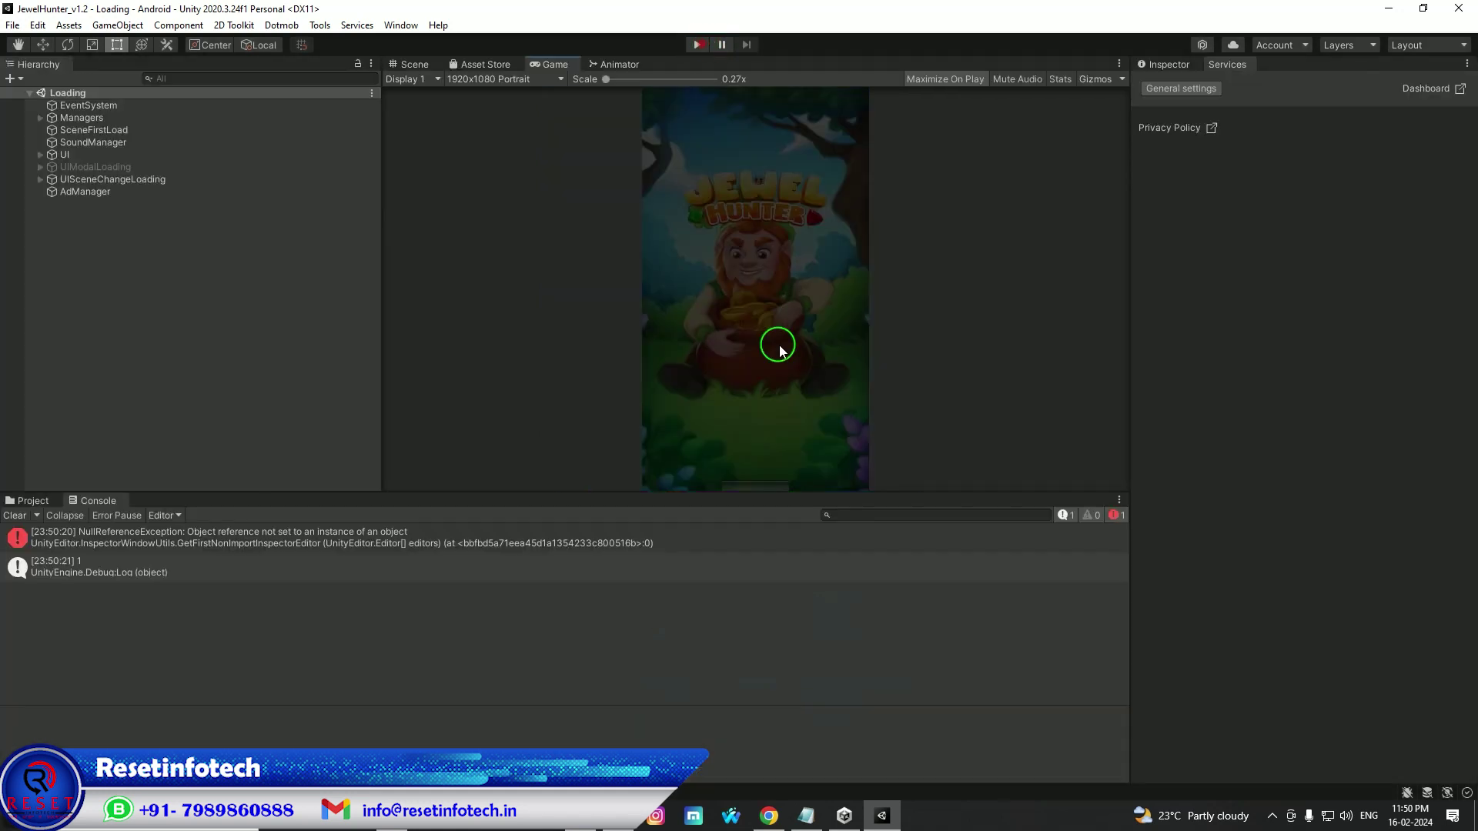
{"action": "left_click", "coordinate": [15, 515]}
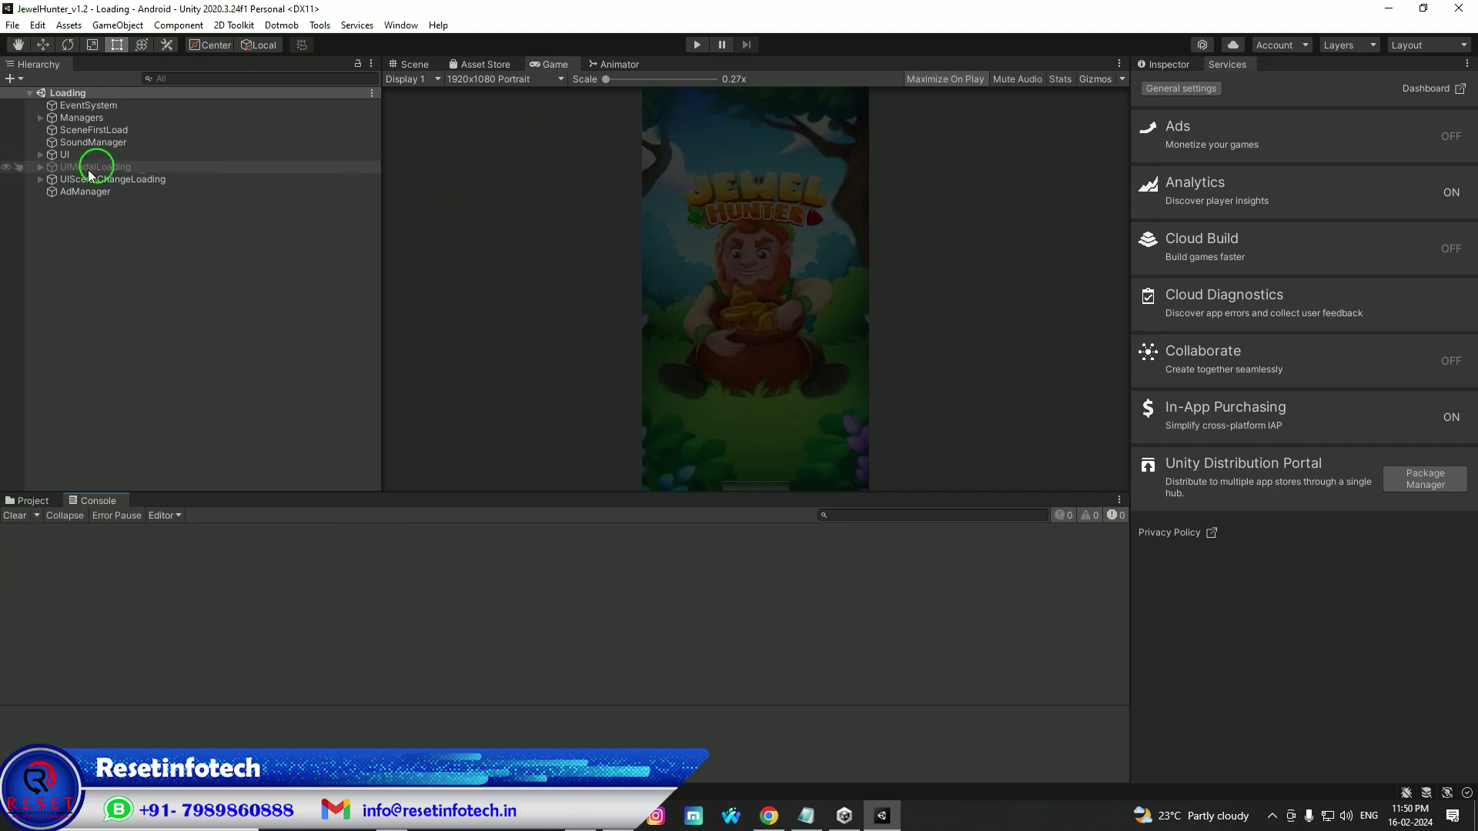
- Expand UISceneChangeLoading > Canvas > PanelColor > PanelBack and inspect its Logo object
{"action": "left_click", "coordinate": [40, 180]}
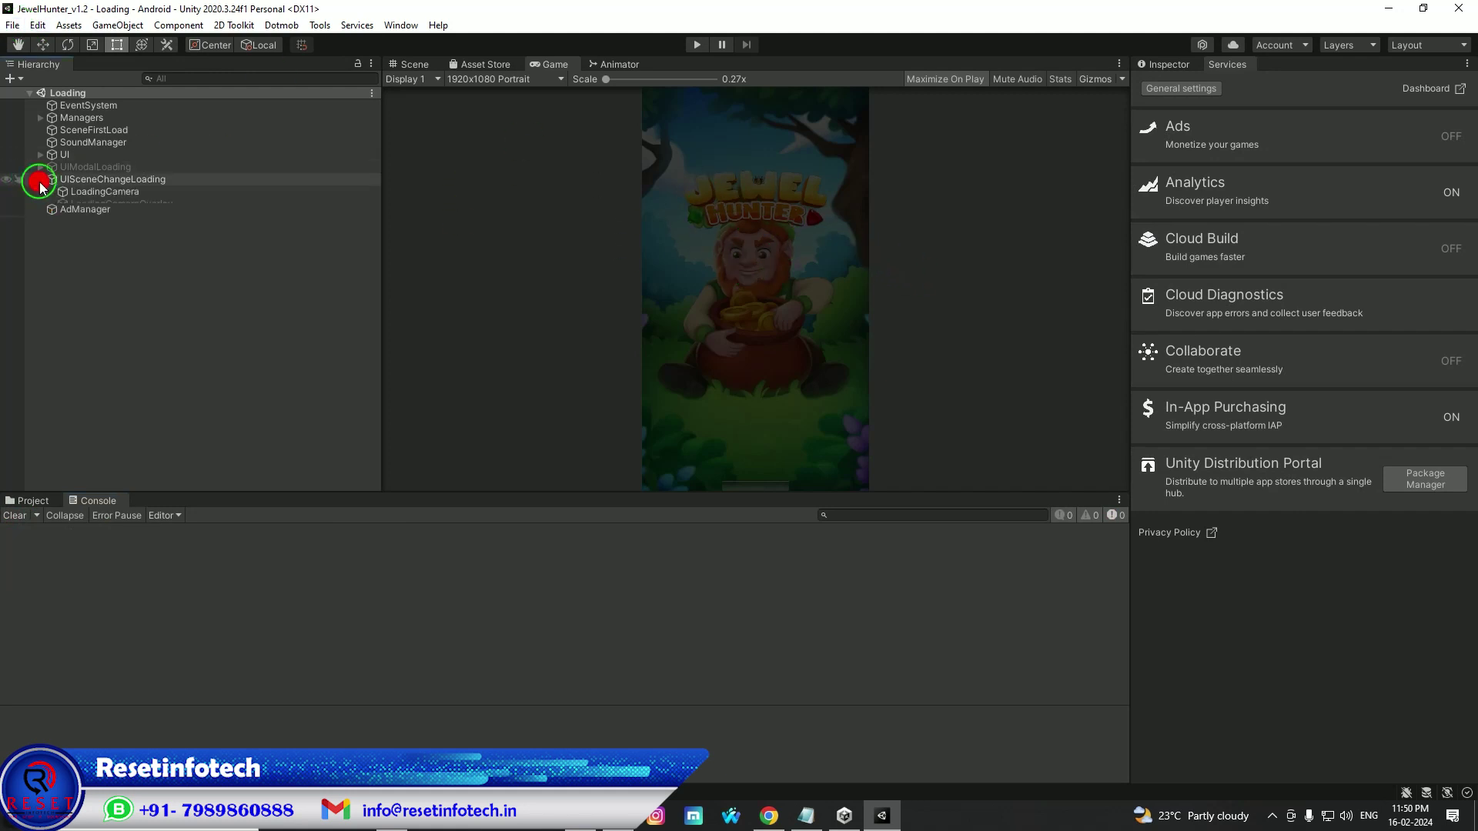
{"action": "left_click", "coordinate": [52, 217]}
{"action": "left_click", "coordinate": [63, 229]}
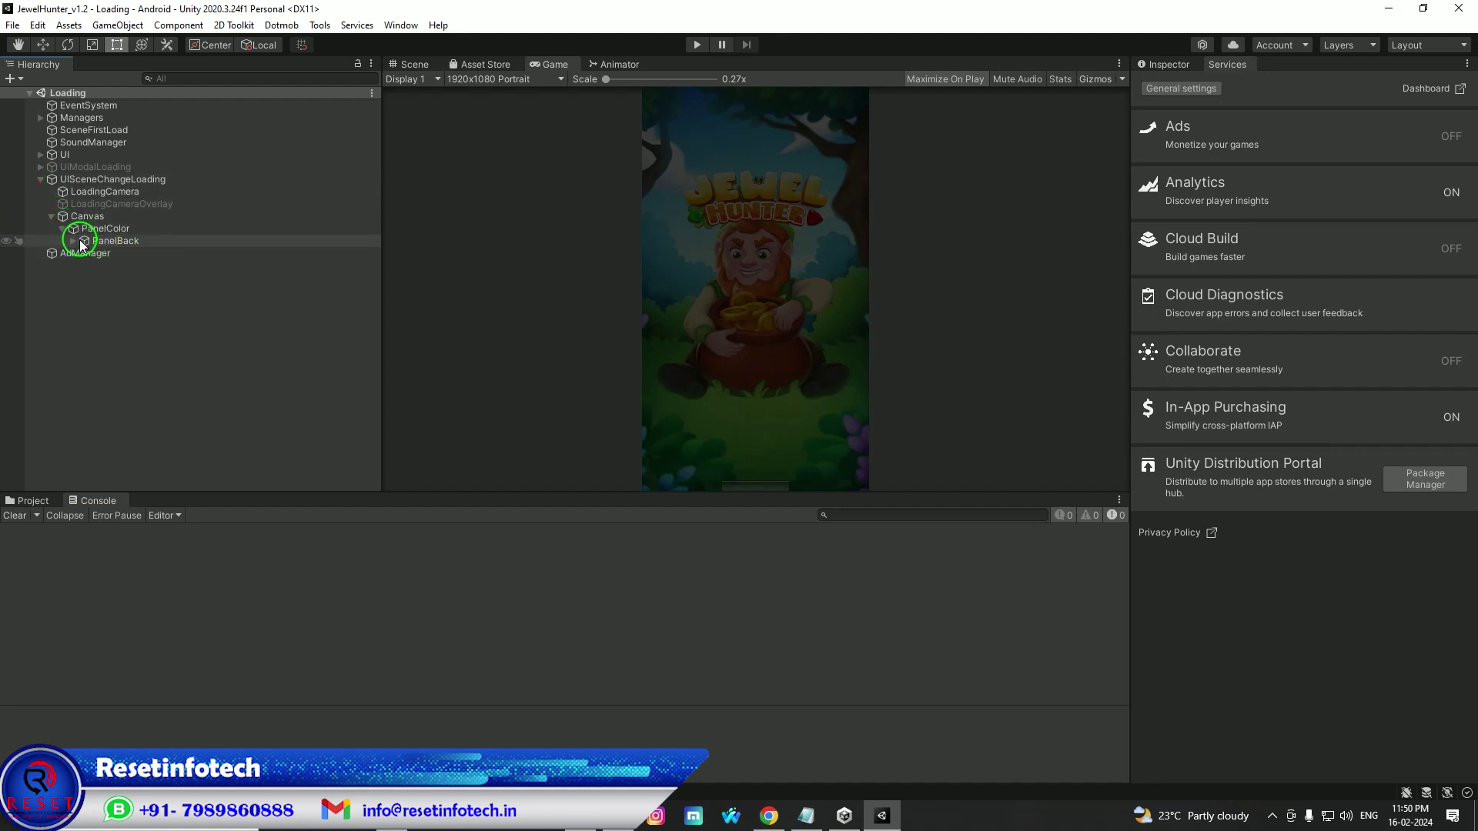
{"action": "left_click", "coordinate": [74, 241]}
{"action": "left_click", "coordinate": [112, 254]}
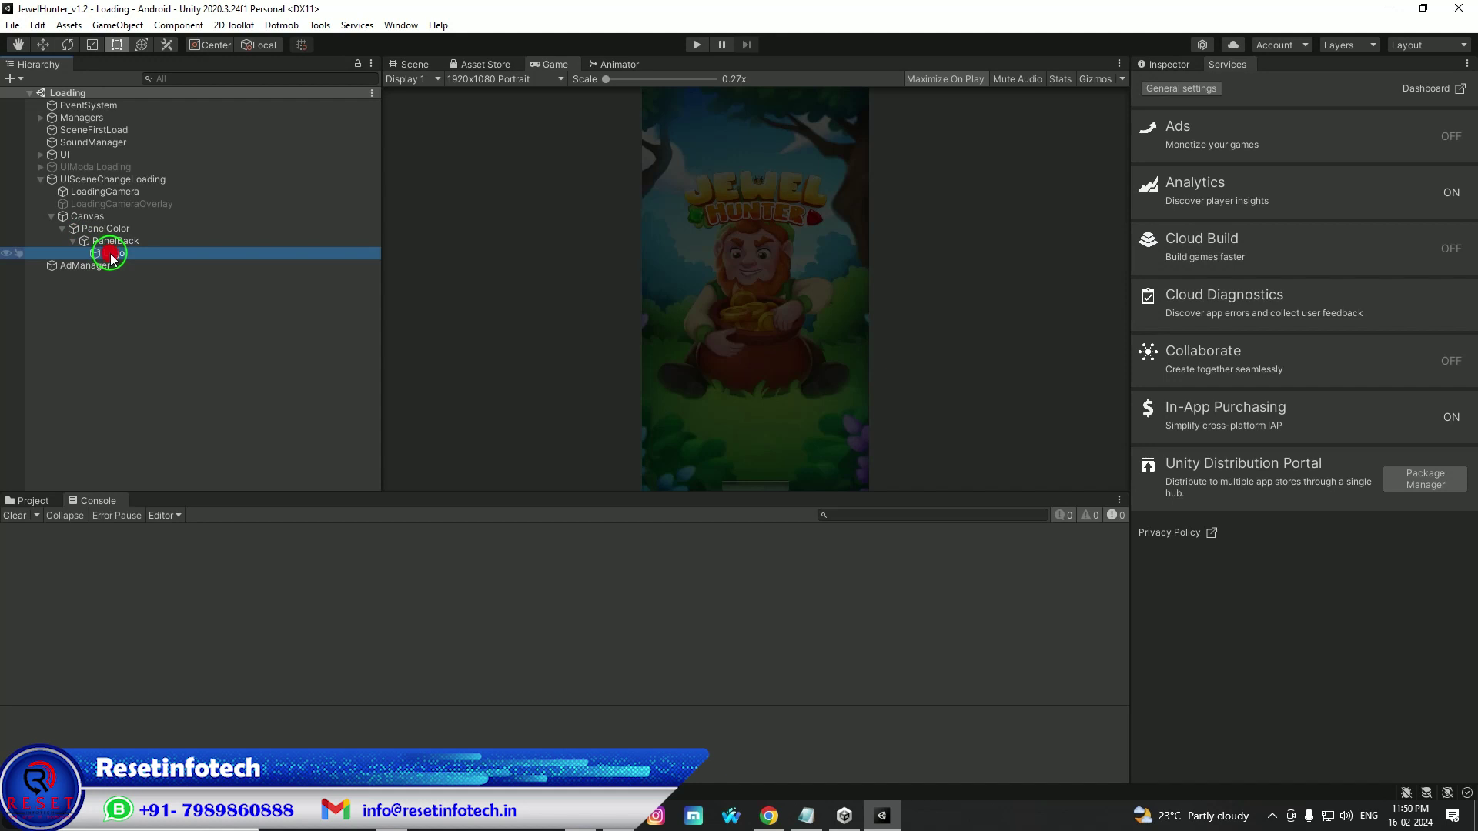
{"action": "left_click", "coordinate": [1179, 68]}
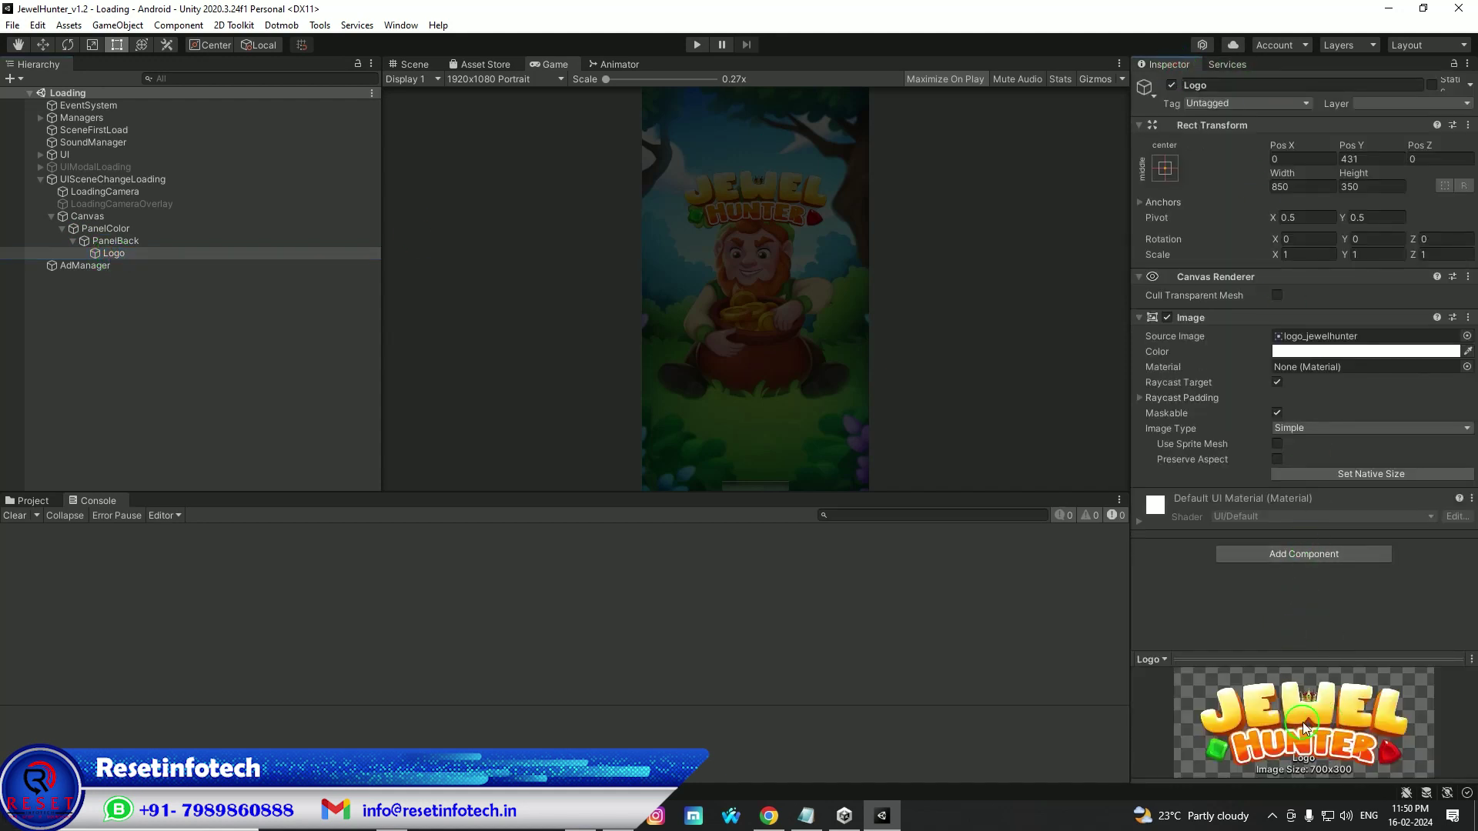
- Set PanelBack's Image Source Image to the main_bg_05 dragon sprite
{"action": "left_click", "coordinate": [126, 241]}
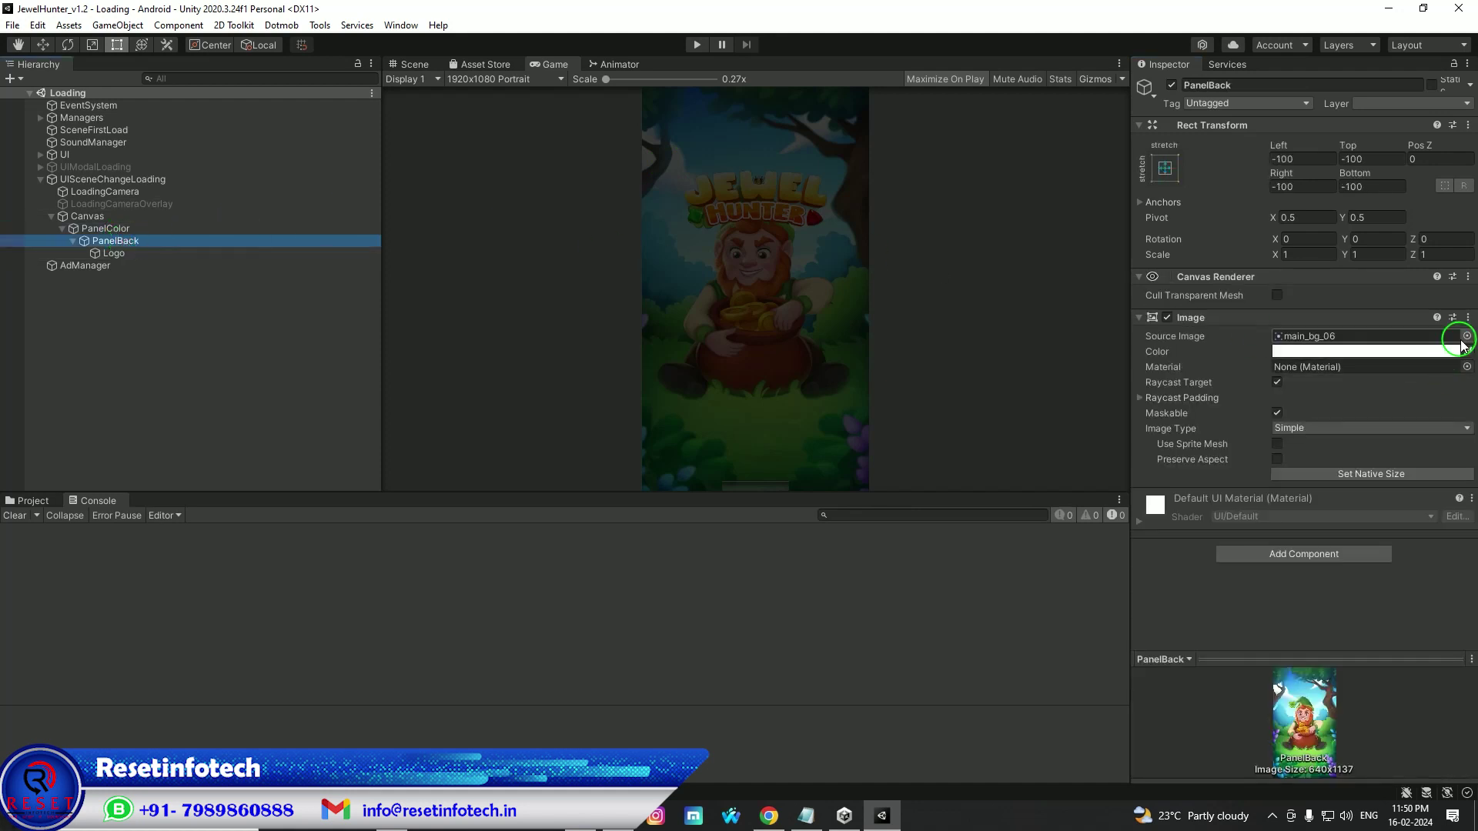
{"action": "left_click", "coordinate": [1466, 336]}
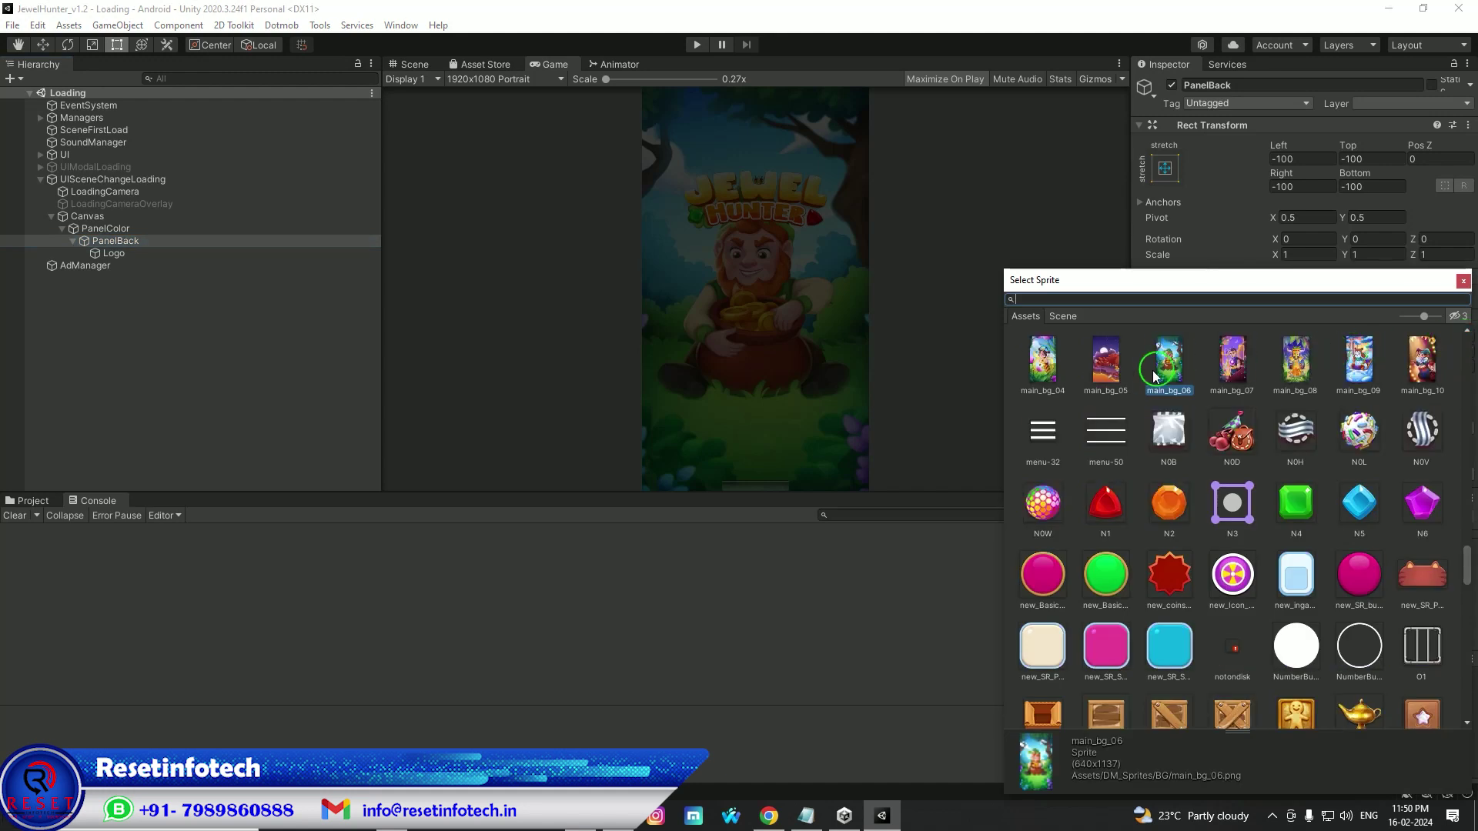
{"action": "left_click", "coordinate": [1104, 370]}
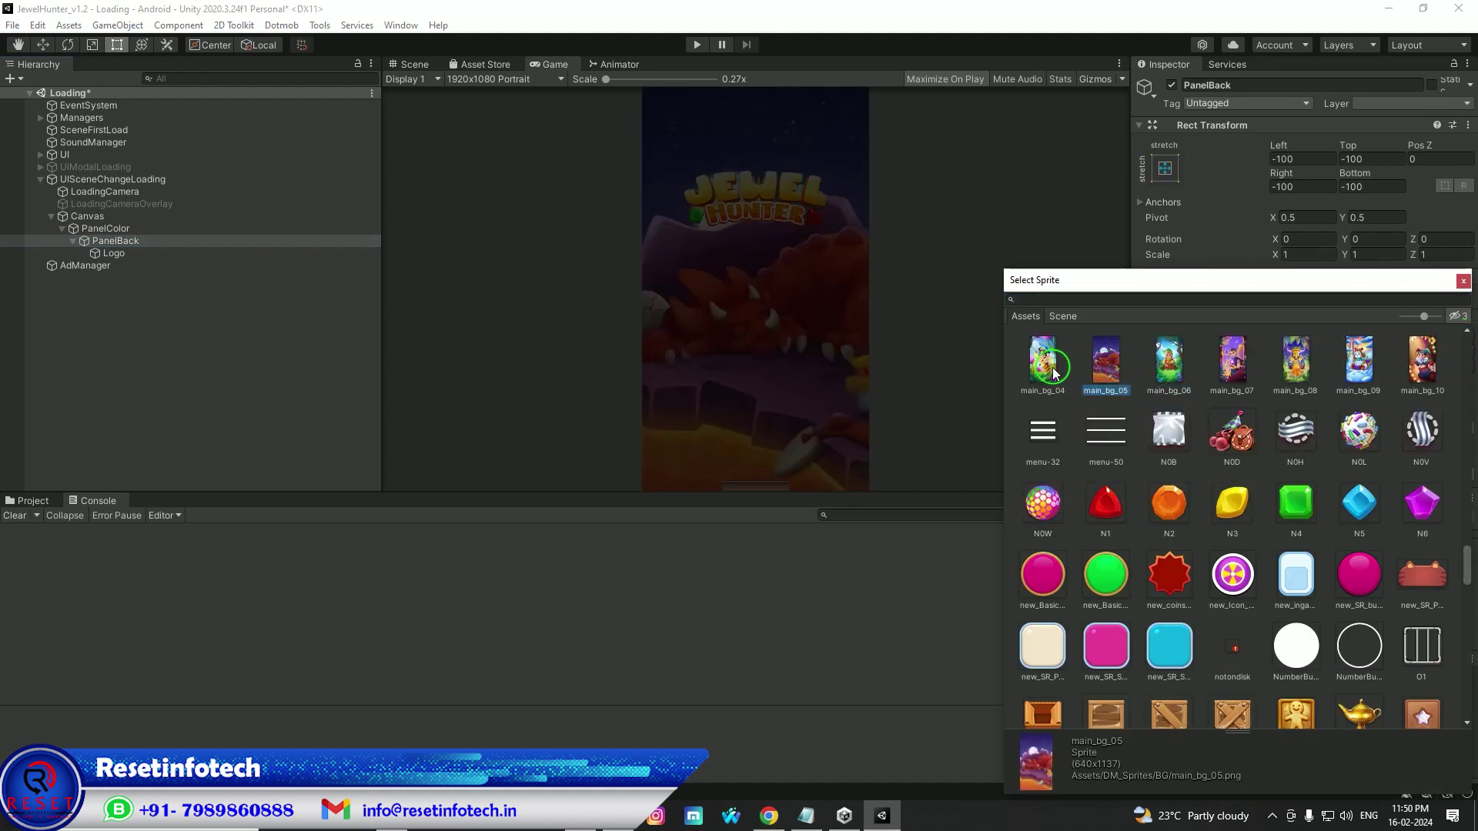
{"action": "left_click", "coordinate": [1052, 371]}
{"action": "left_click", "coordinate": [1102, 371]}
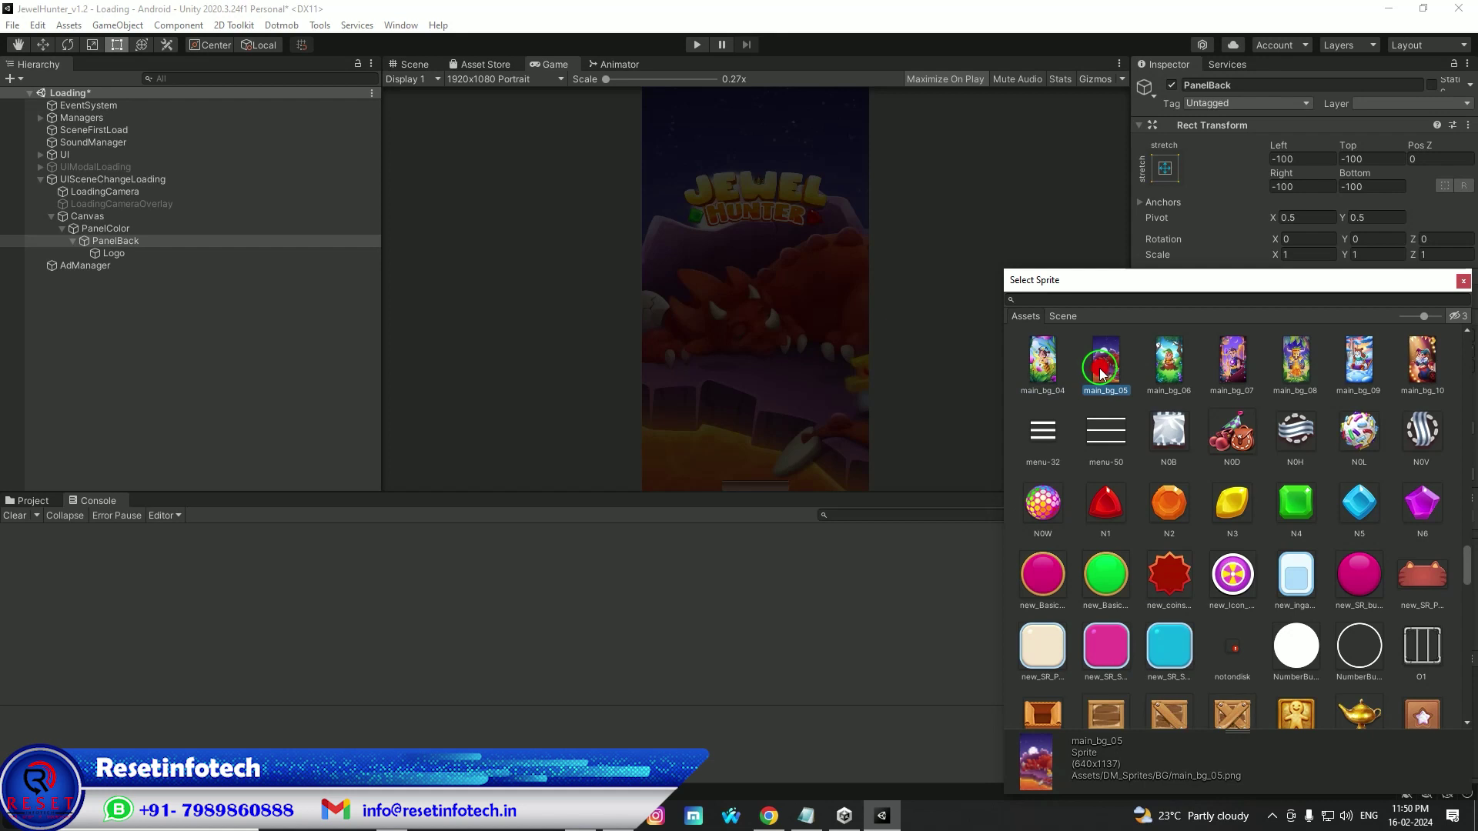
{"action": "left_click", "coordinate": [1462, 281]}
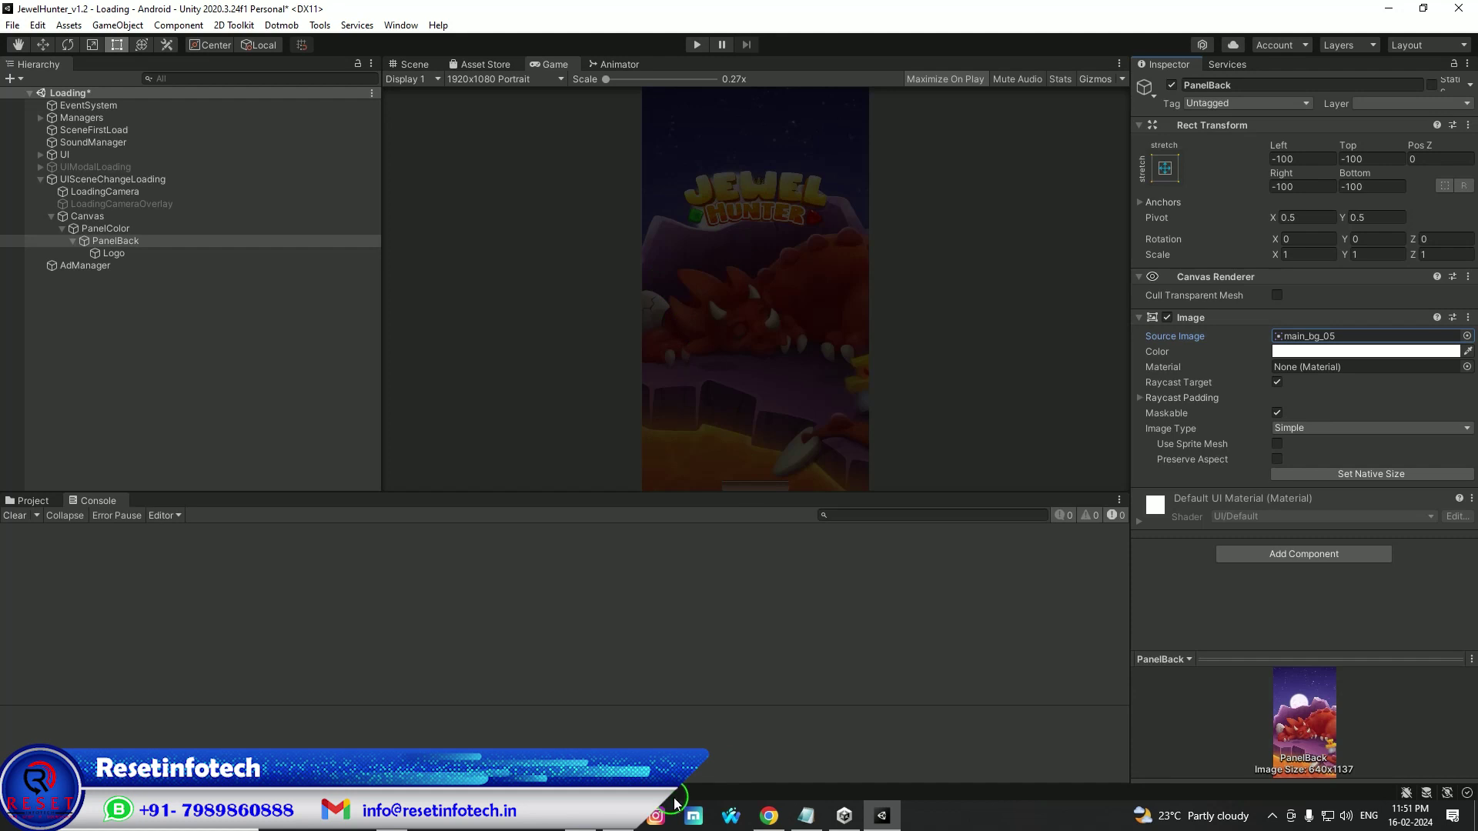
- In Scenario's Images gallery, start an upload from computer and browse to JewelHunter_v1.2 > Assets
{"action": "mouse_move", "coordinate": [769, 816]}
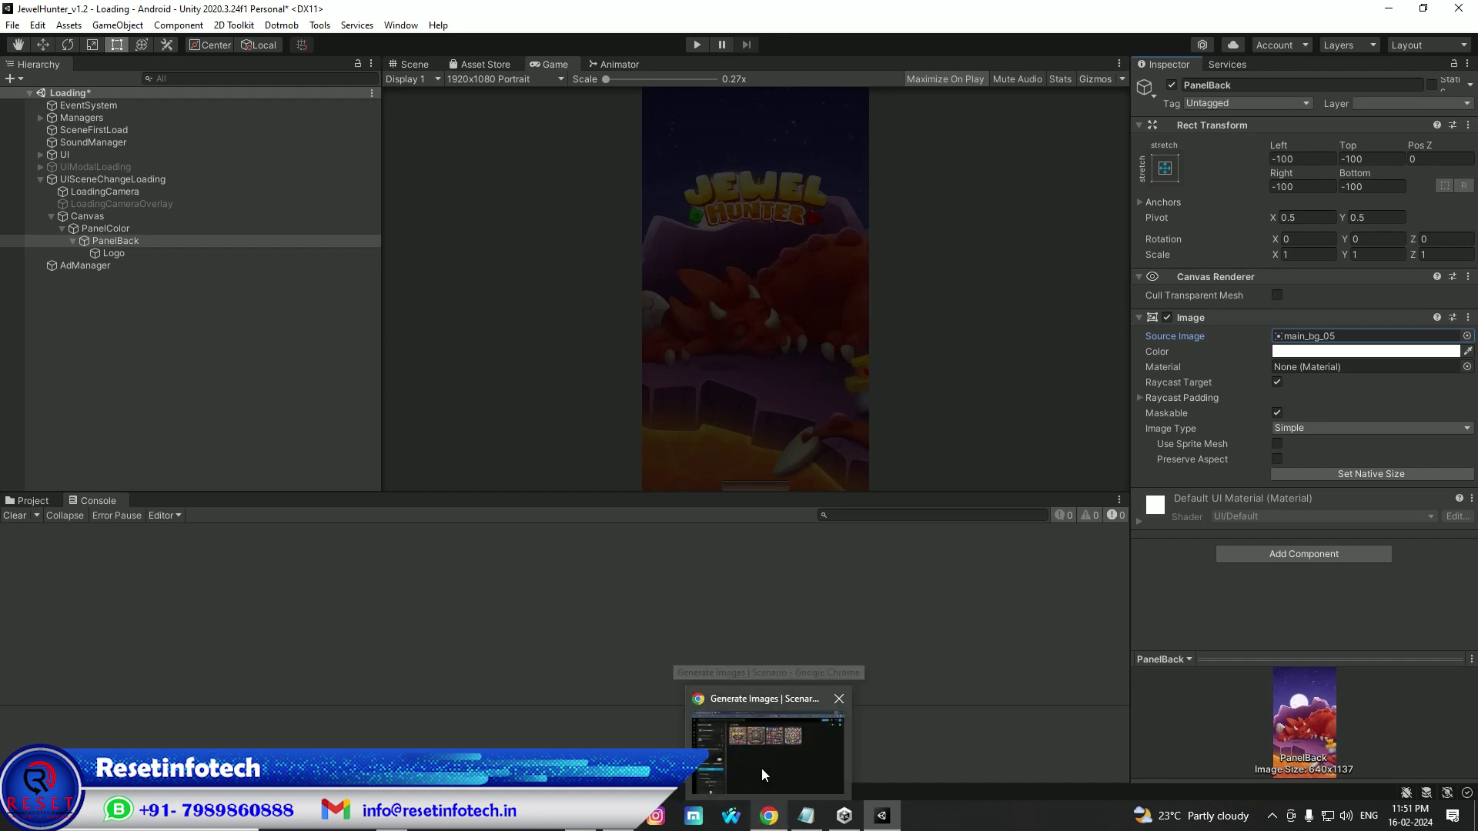
{"action": "left_click", "coordinate": [765, 774]}
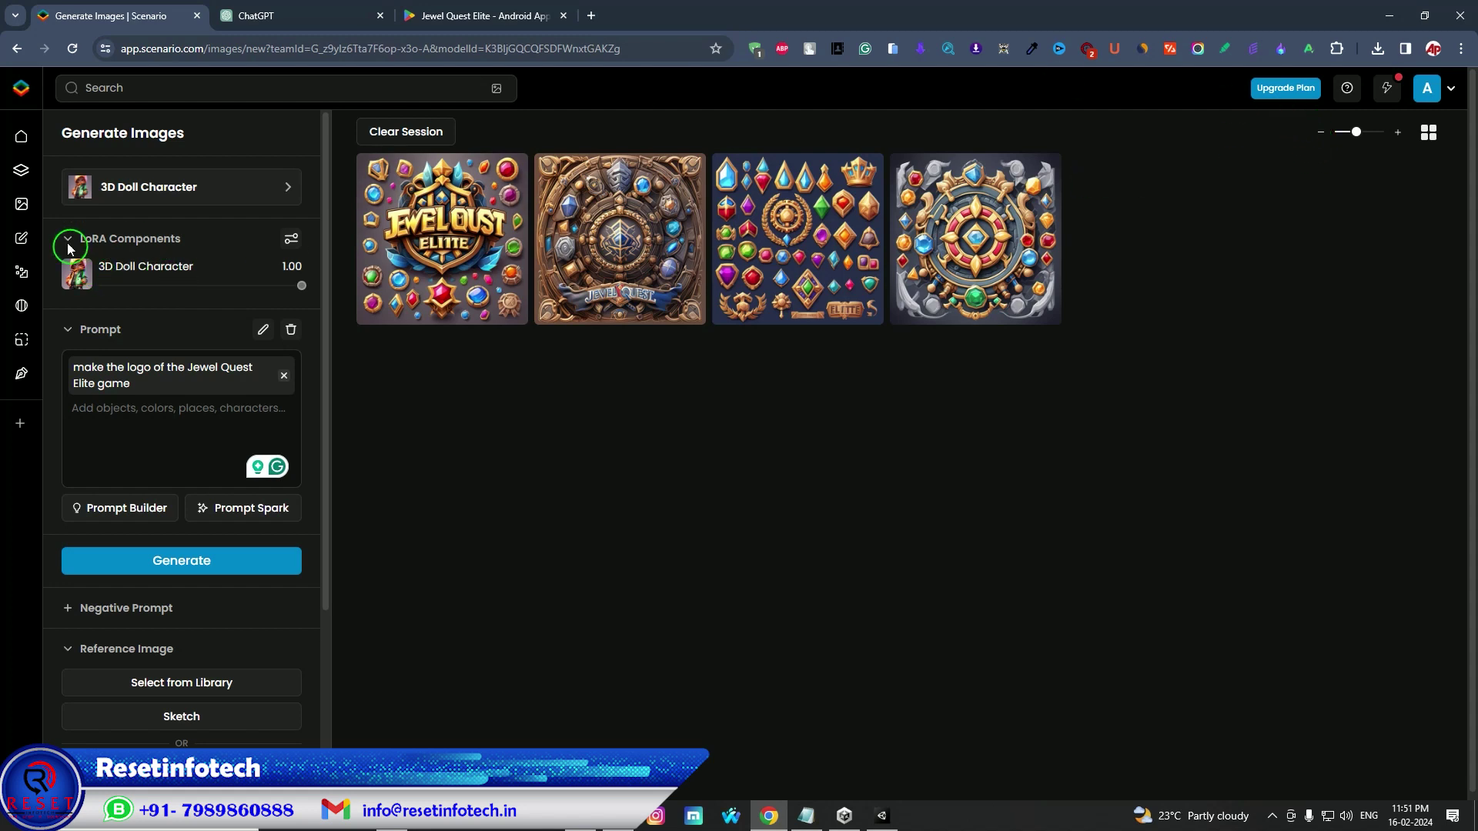
{"action": "left_click", "coordinate": [68, 206]}
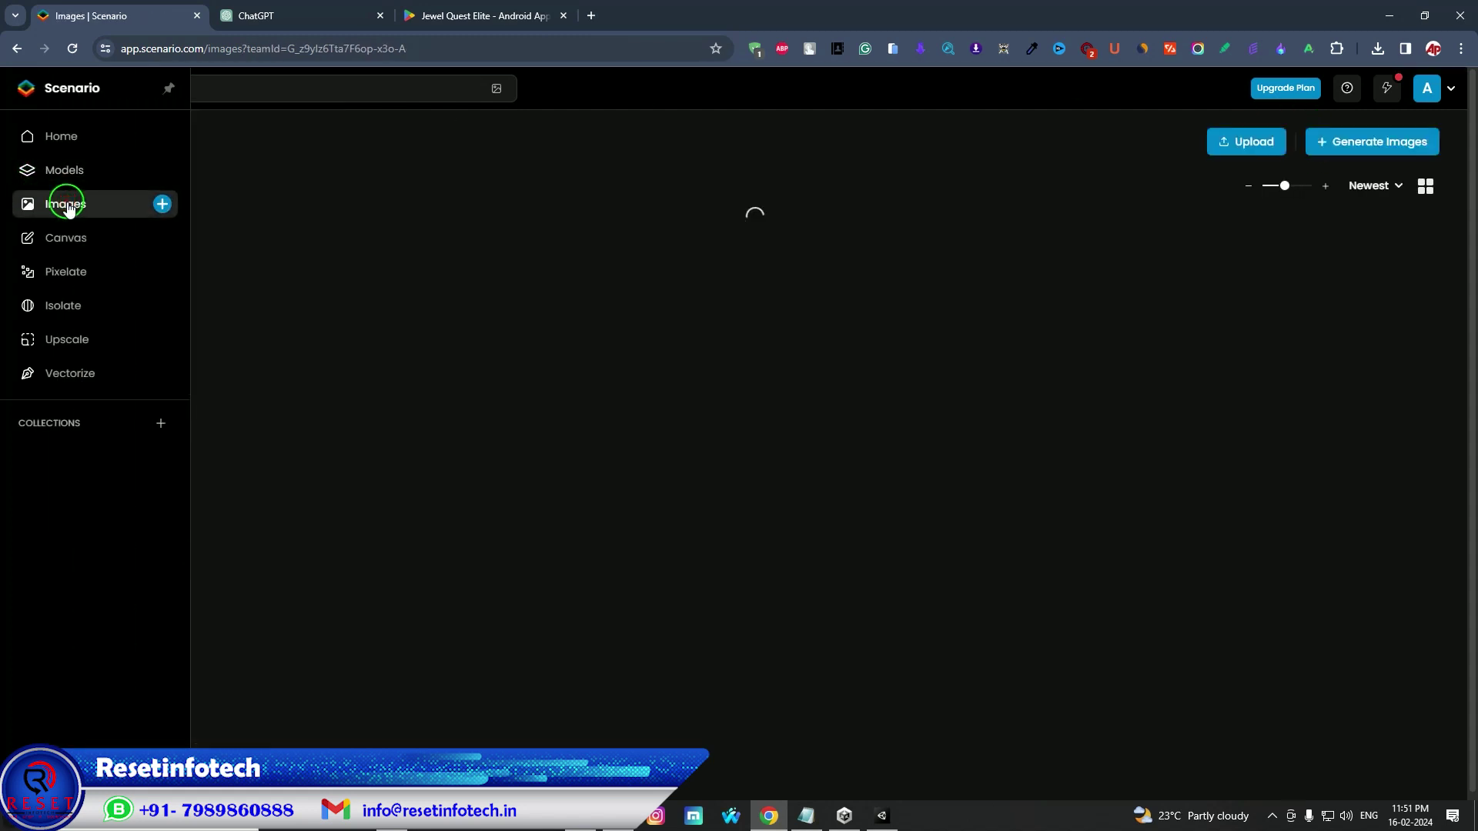
{"action": "left_click", "coordinate": [1224, 148]}
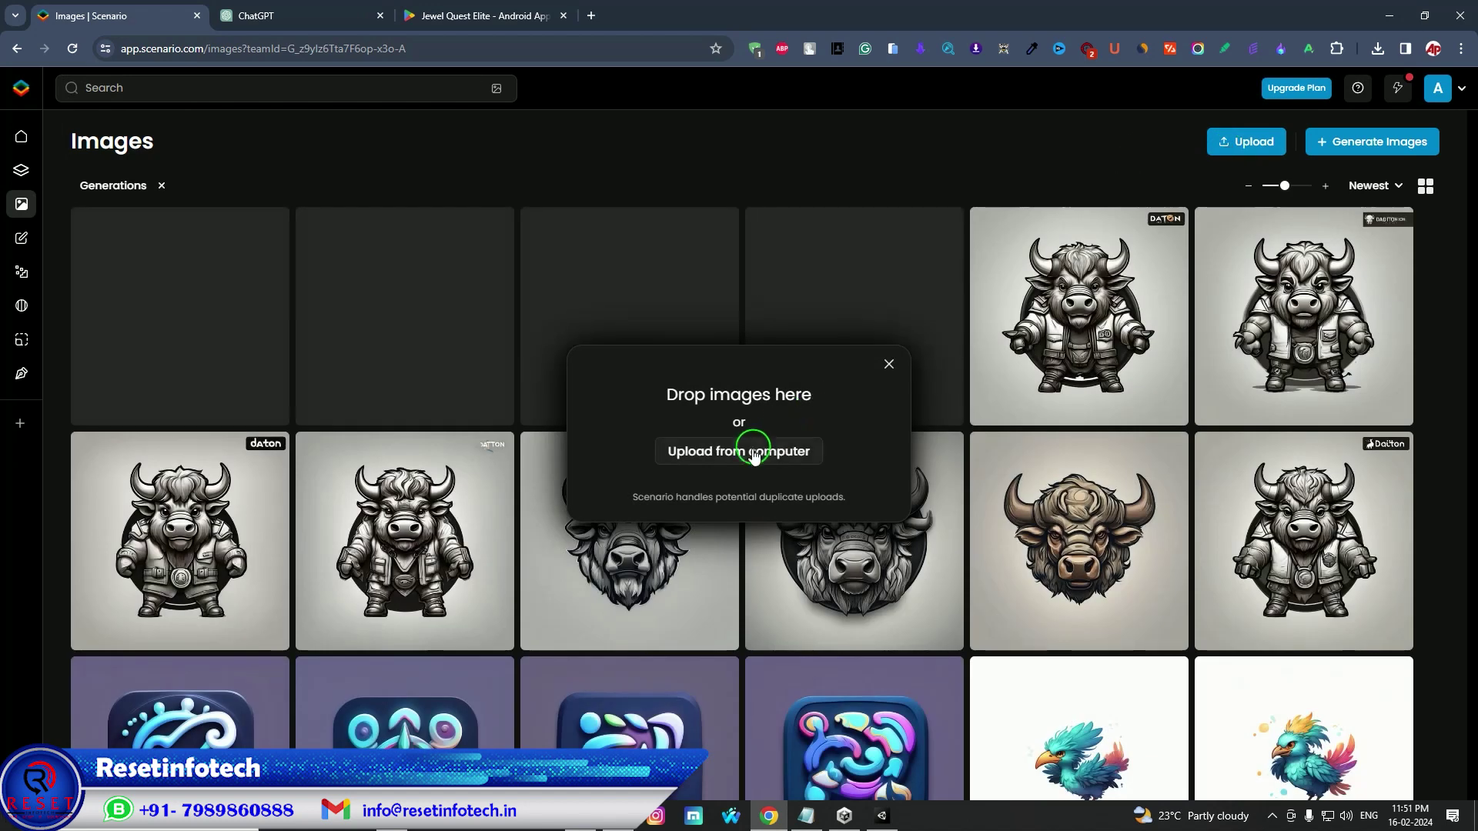
{"action": "left_click", "coordinate": [752, 452]}
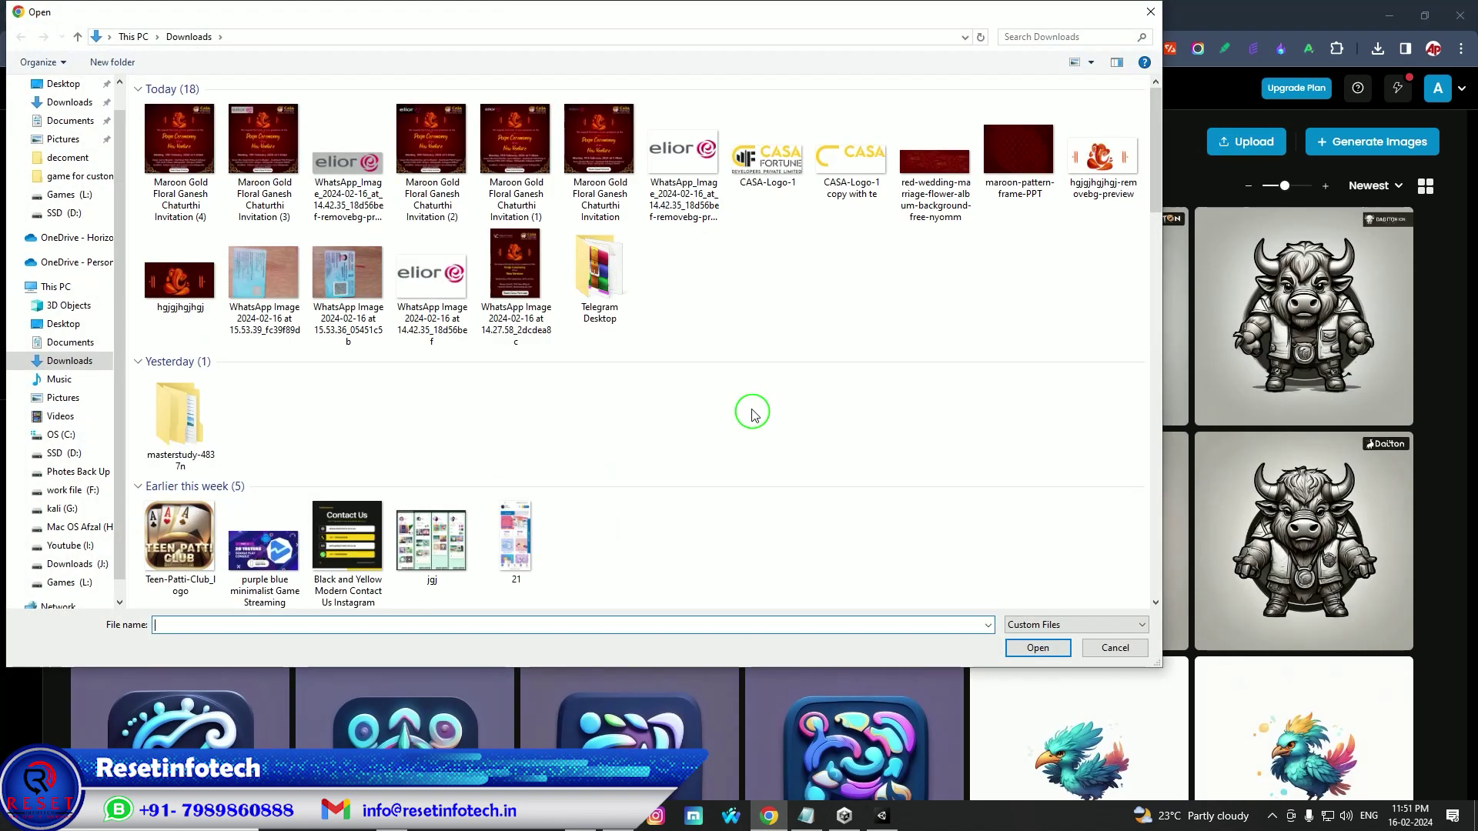
{"action": "left_click", "coordinate": [94, 178]}
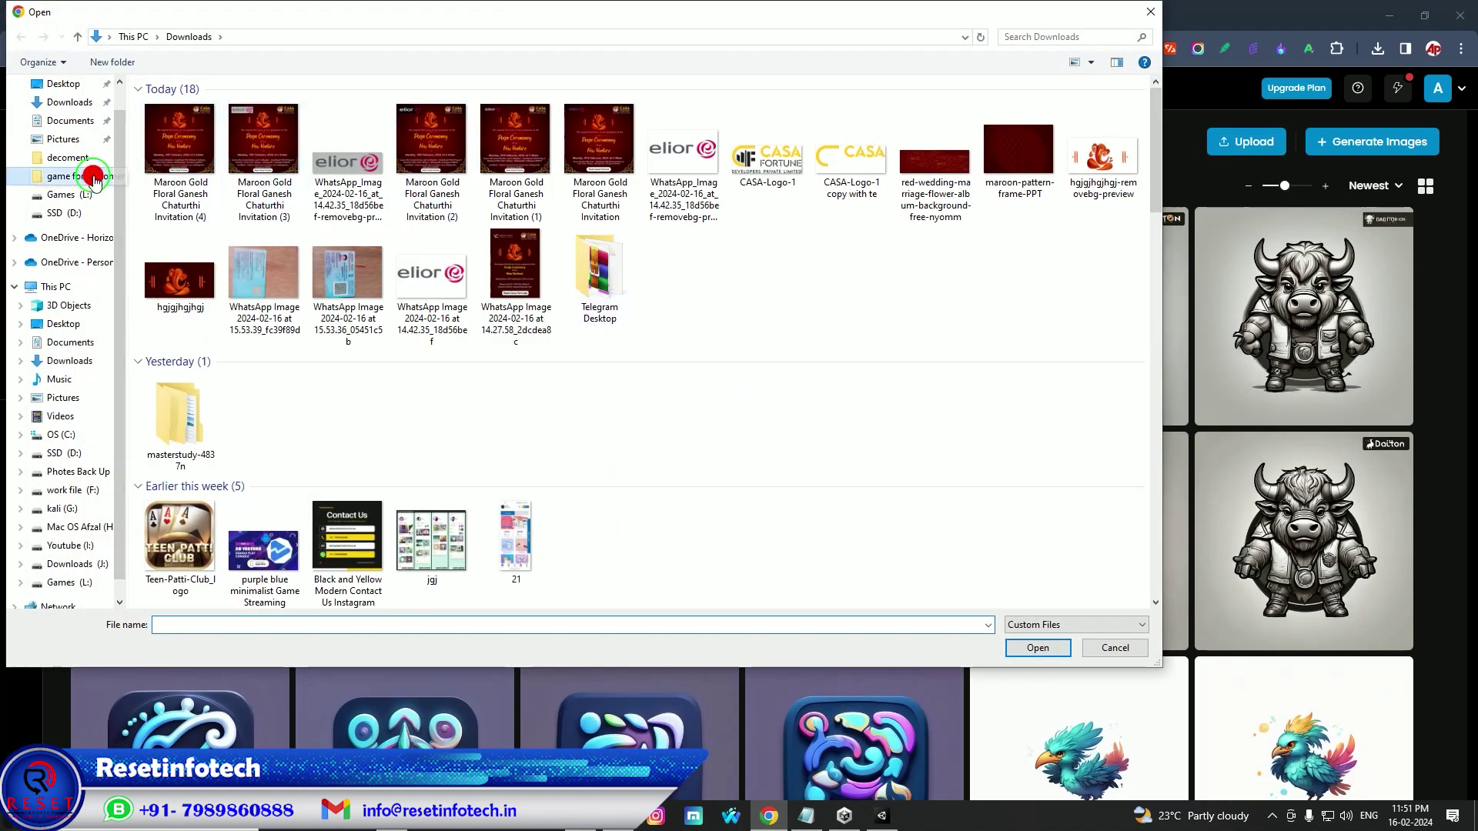
{"action": "double_click", "coordinate": [190, 138]}
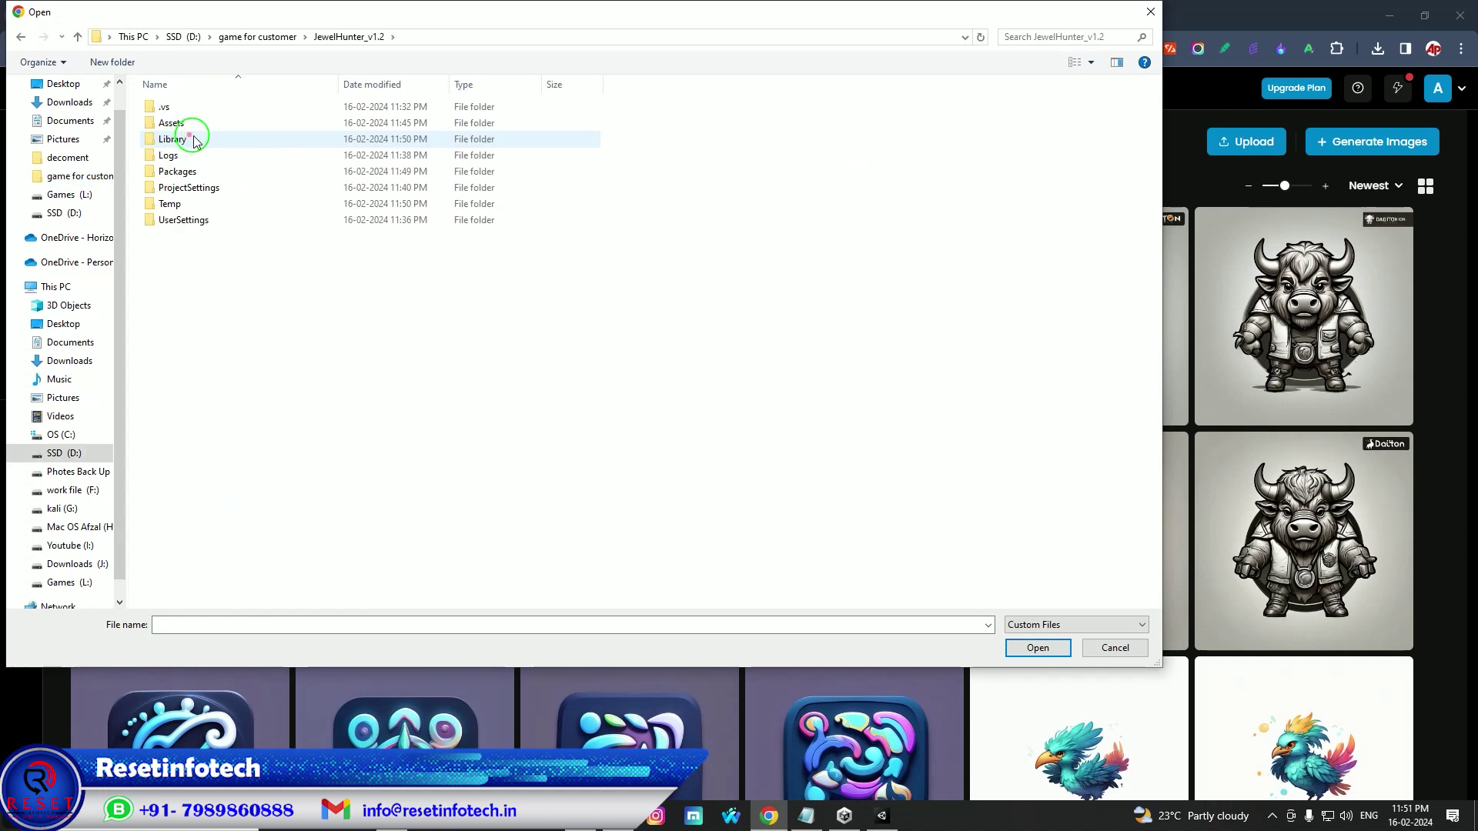
{"action": "double_click", "coordinate": [192, 123]}
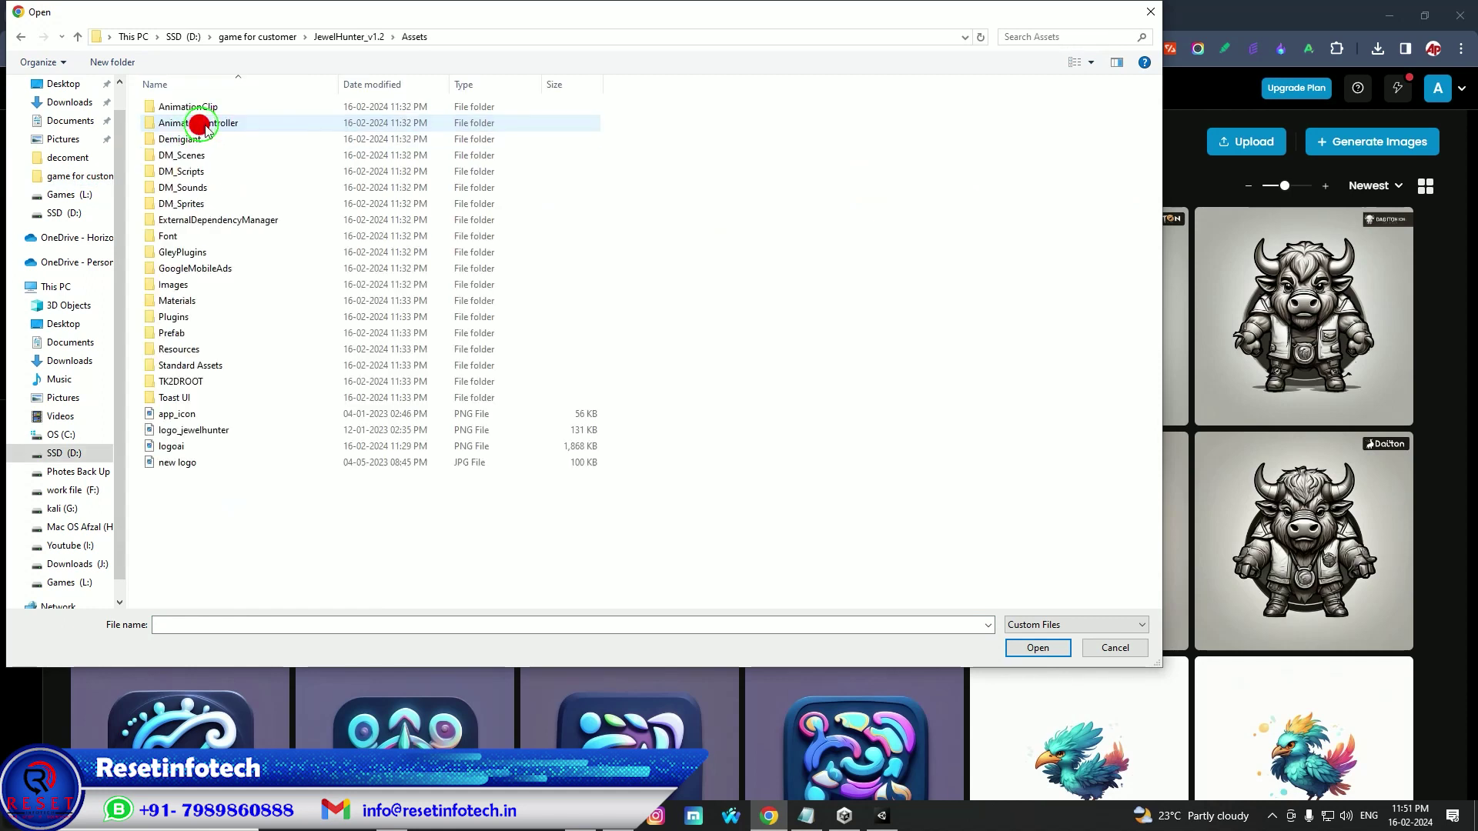
- Switch to large icons and upload logo_jewelhunter into the Scenario image library
{"action": "left_click", "coordinate": [1091, 62]}
{"action": "left_click", "coordinate": [1127, 44]}
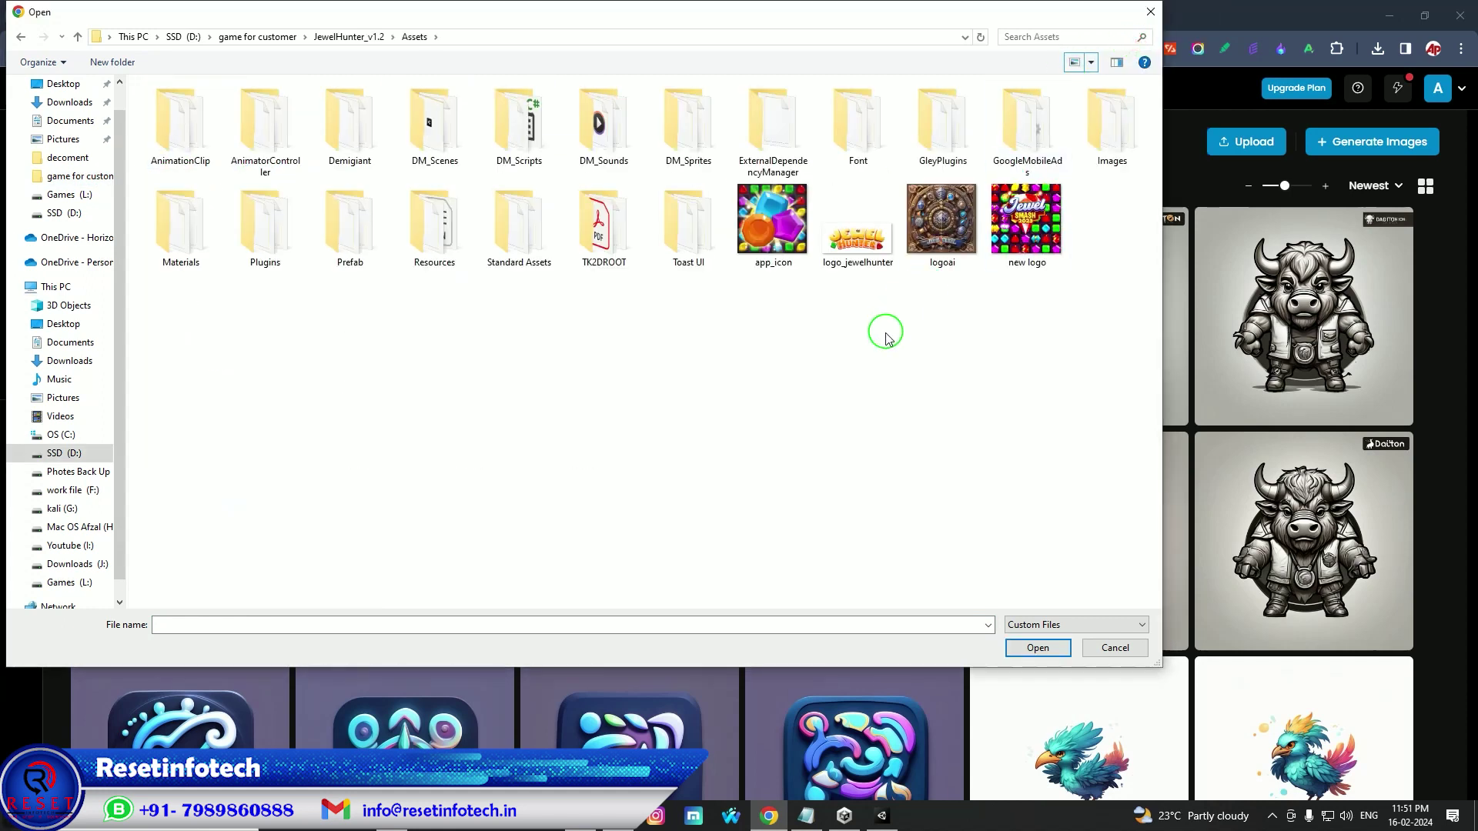
{"action": "double_click", "coordinate": [861, 240]}
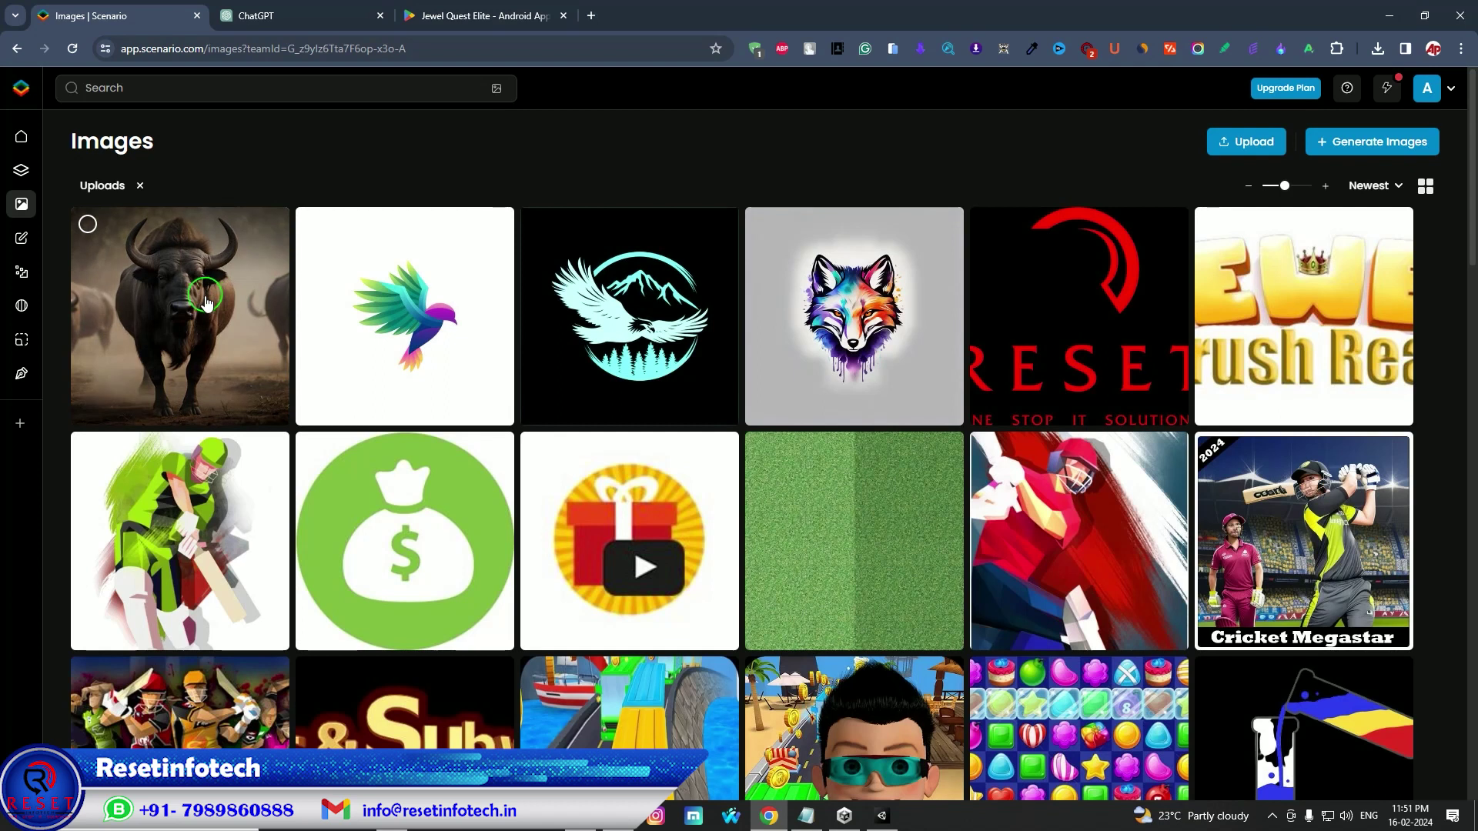
{"action": "mouse_move", "coordinate": [38, 246]}
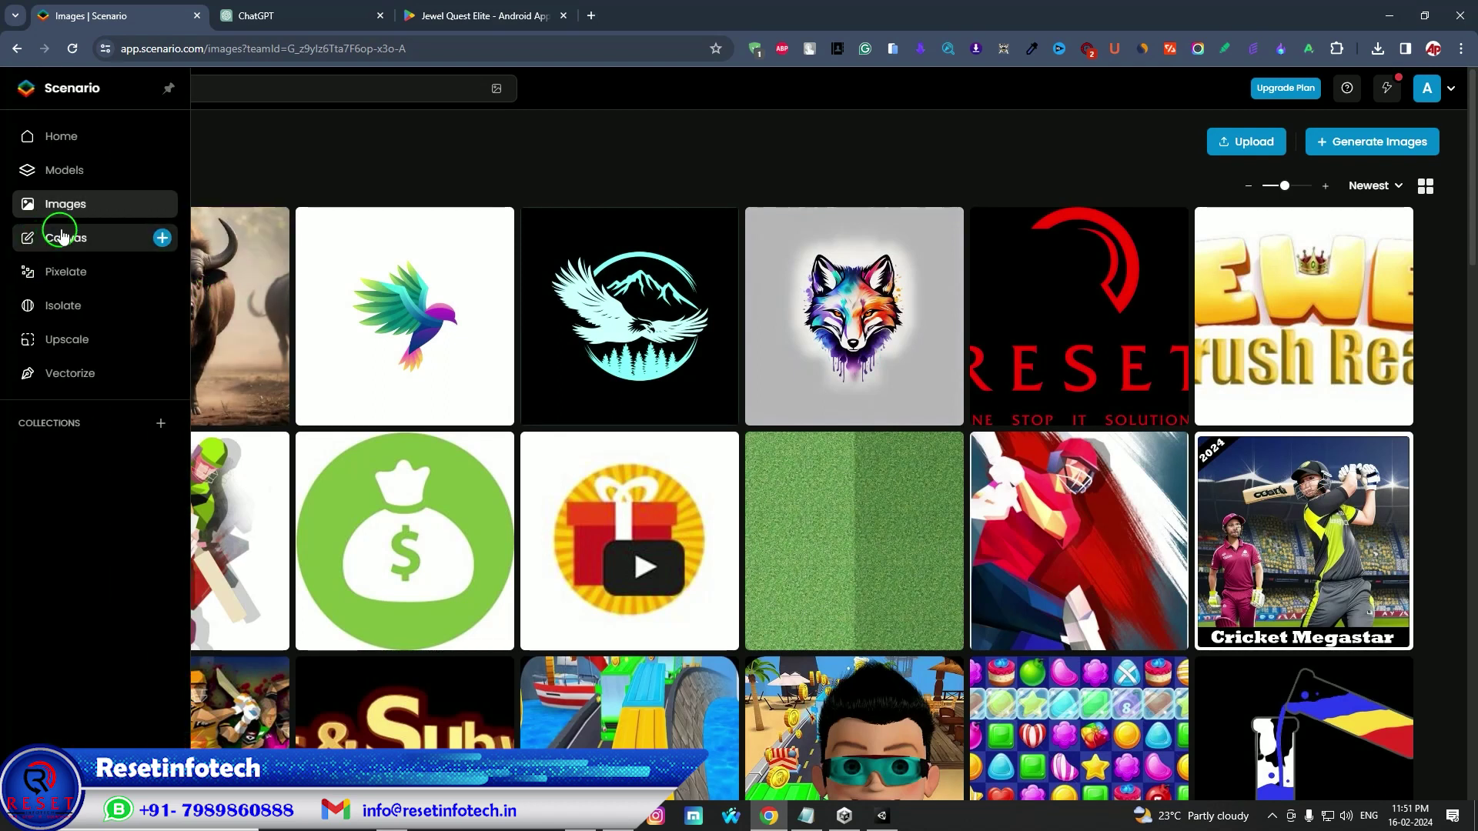
{"action": "left_click", "coordinate": [1353, 146]}
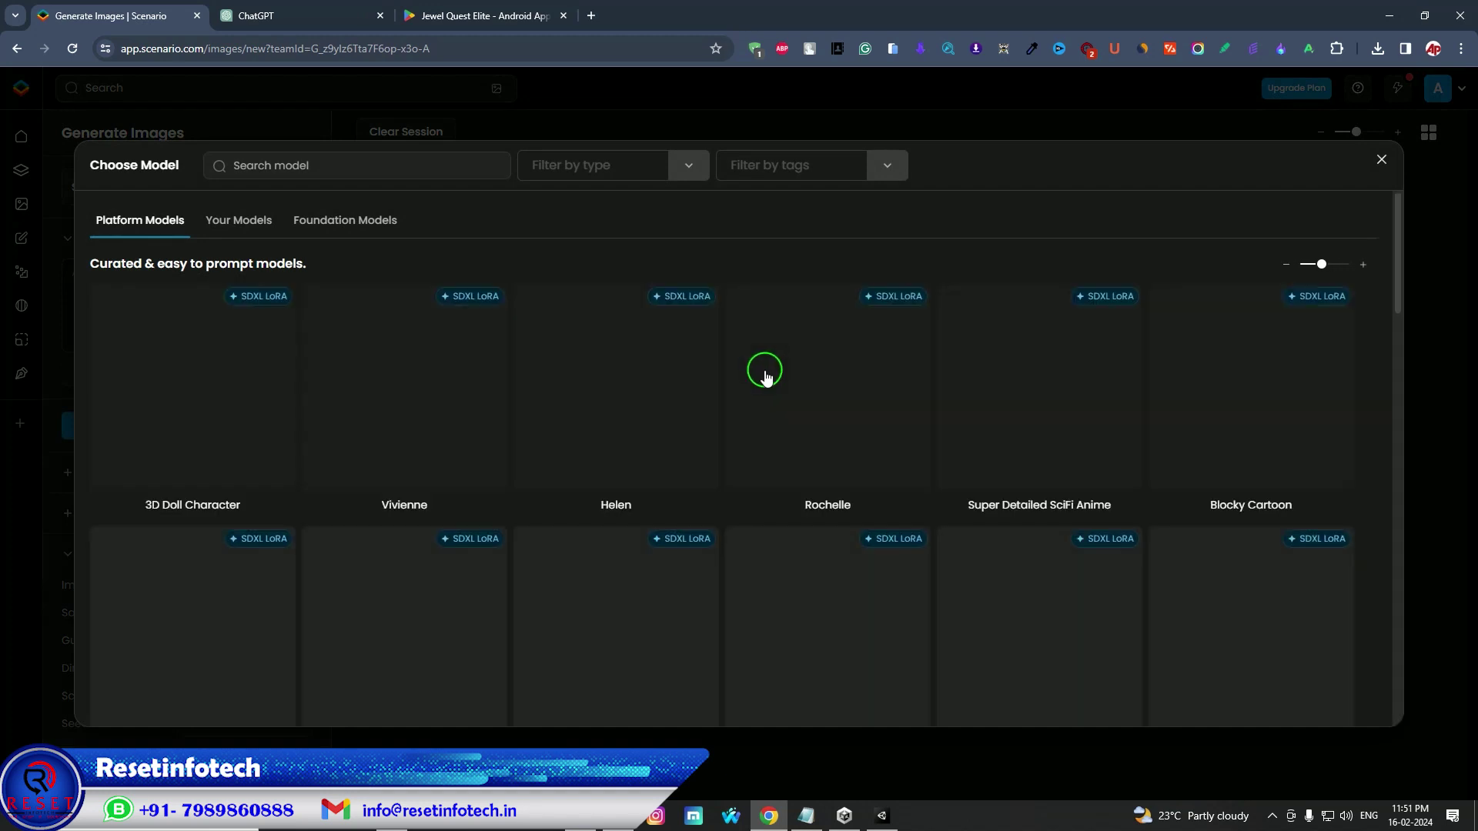
- Scroll the model list and select the Gritty UI + Enchanted Realism blend model
{"action": "scroll", "coordinate": [997, 511], "scroll_direction": "down", "scroll_amount": 4}
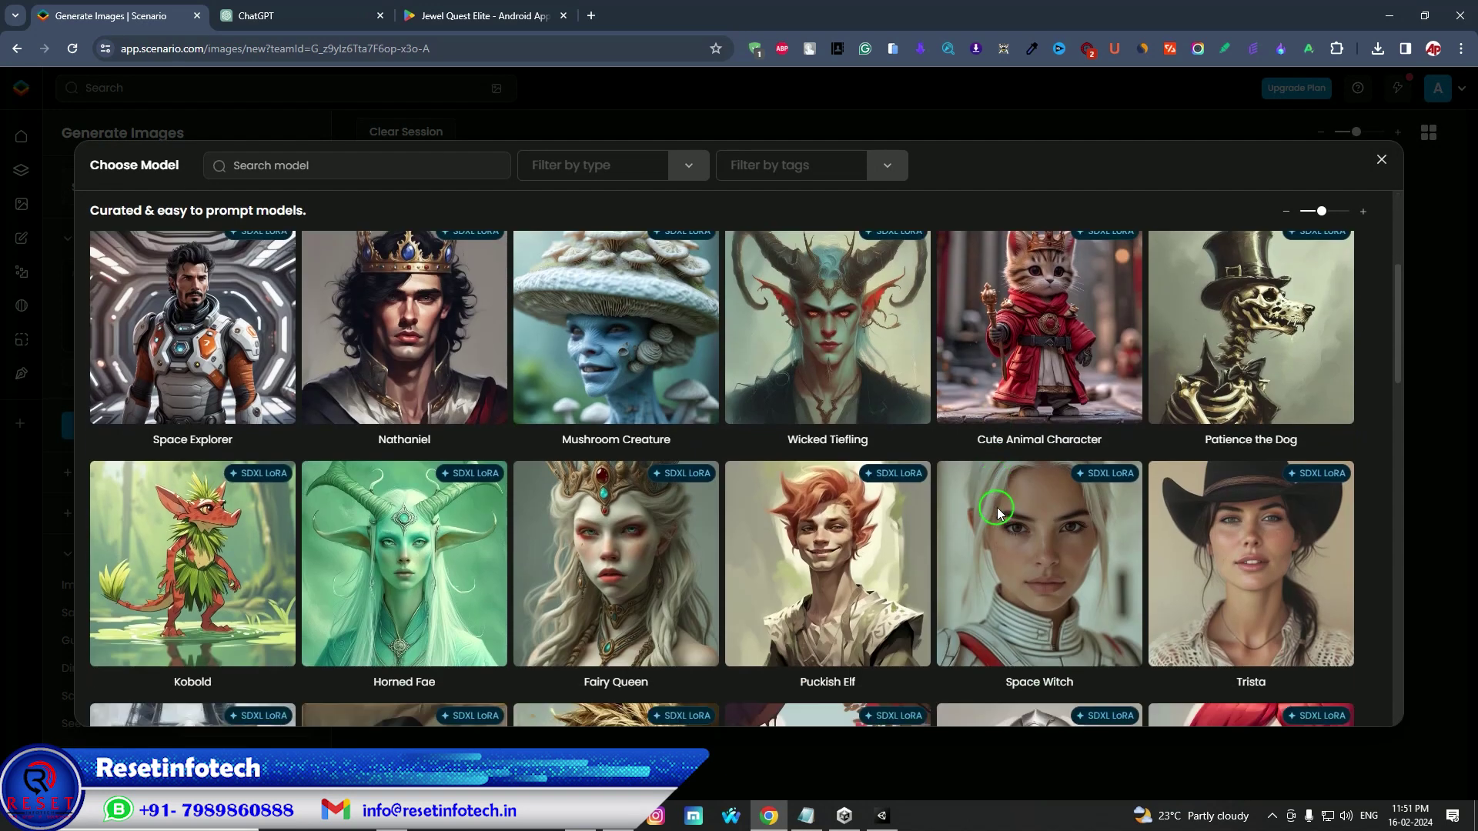
{"action": "scroll", "coordinate": [996, 511], "scroll_direction": "down", "scroll_amount": 3}
{"action": "scroll", "coordinate": [996, 511], "scroll_direction": "down", "scroll_amount": 3}
{"action": "scroll", "coordinate": [996, 510], "scroll_direction": "down", "scroll_amount": 3}
{"action": "scroll", "coordinate": [998, 512], "scroll_direction": "down", "scroll_amount": 3}
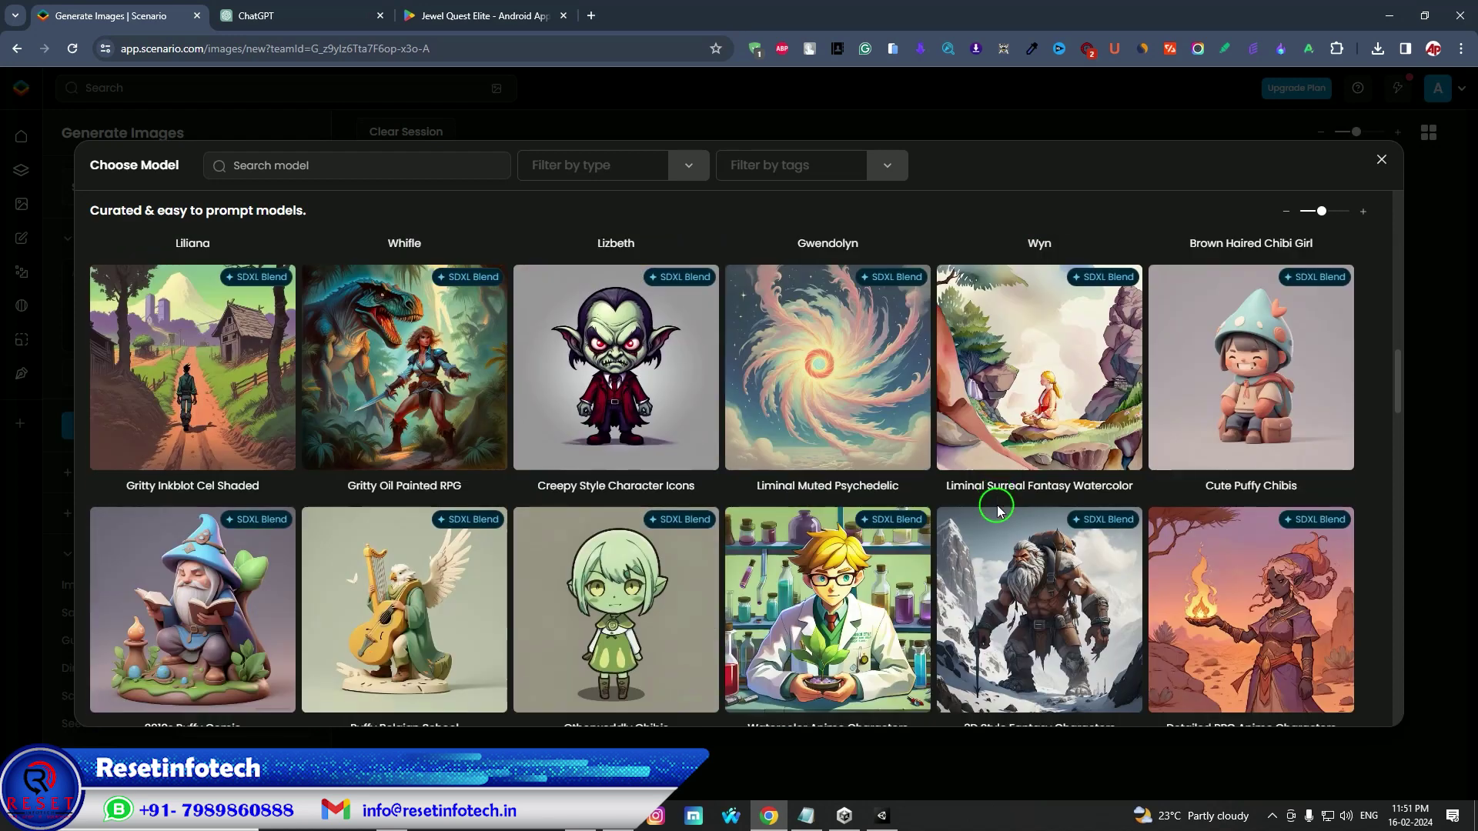
{"action": "scroll", "coordinate": [998, 511], "scroll_direction": "down", "scroll_amount": 3}
{"action": "scroll", "coordinate": [998, 511], "scroll_direction": "down", "scroll_amount": 2}
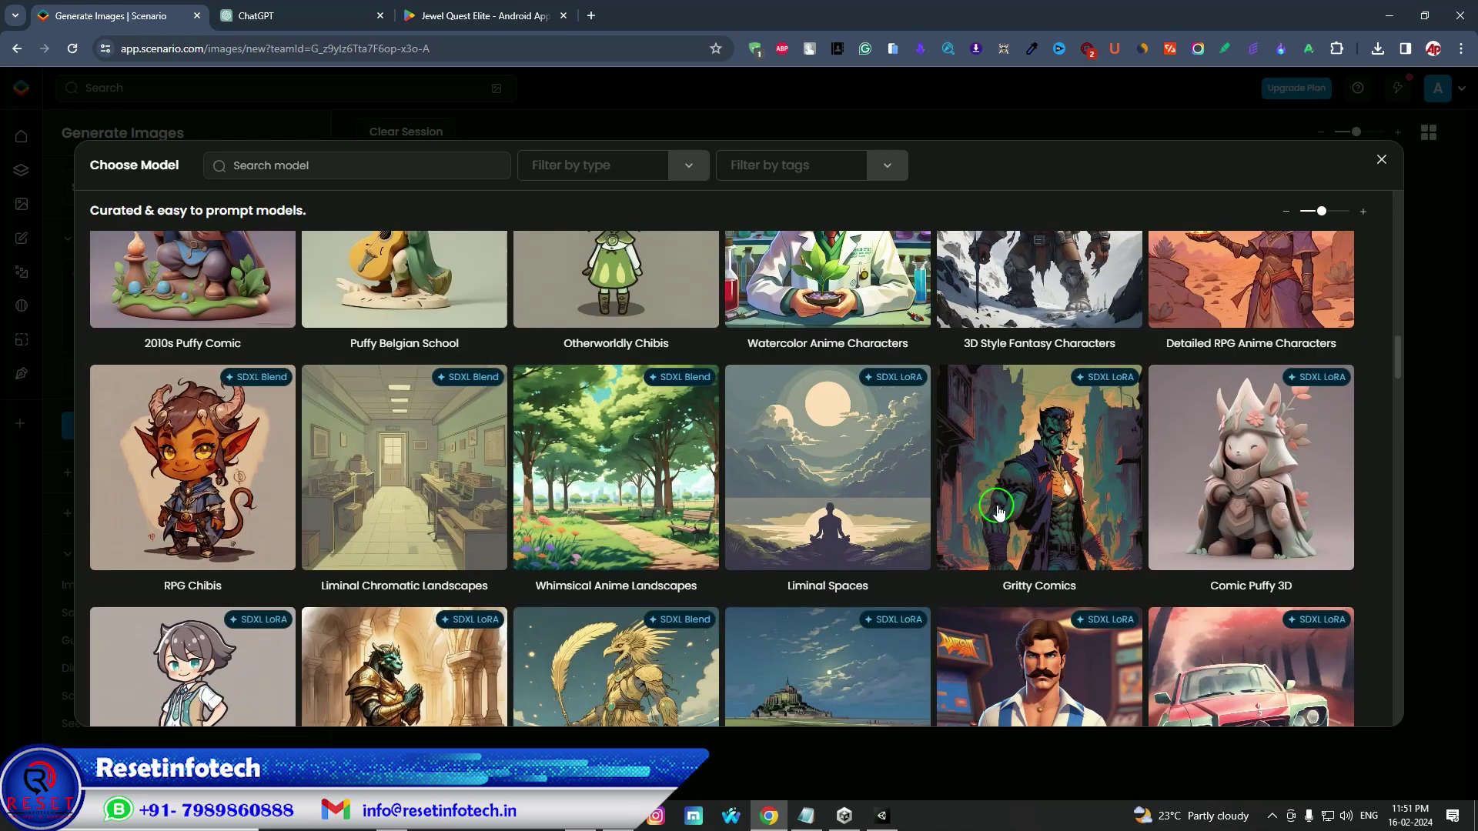
{"action": "scroll", "coordinate": [997, 512], "scroll_direction": "up", "scroll_amount": 2}
{"action": "scroll", "coordinate": [997, 511], "scroll_direction": "down", "scroll_amount": 6}
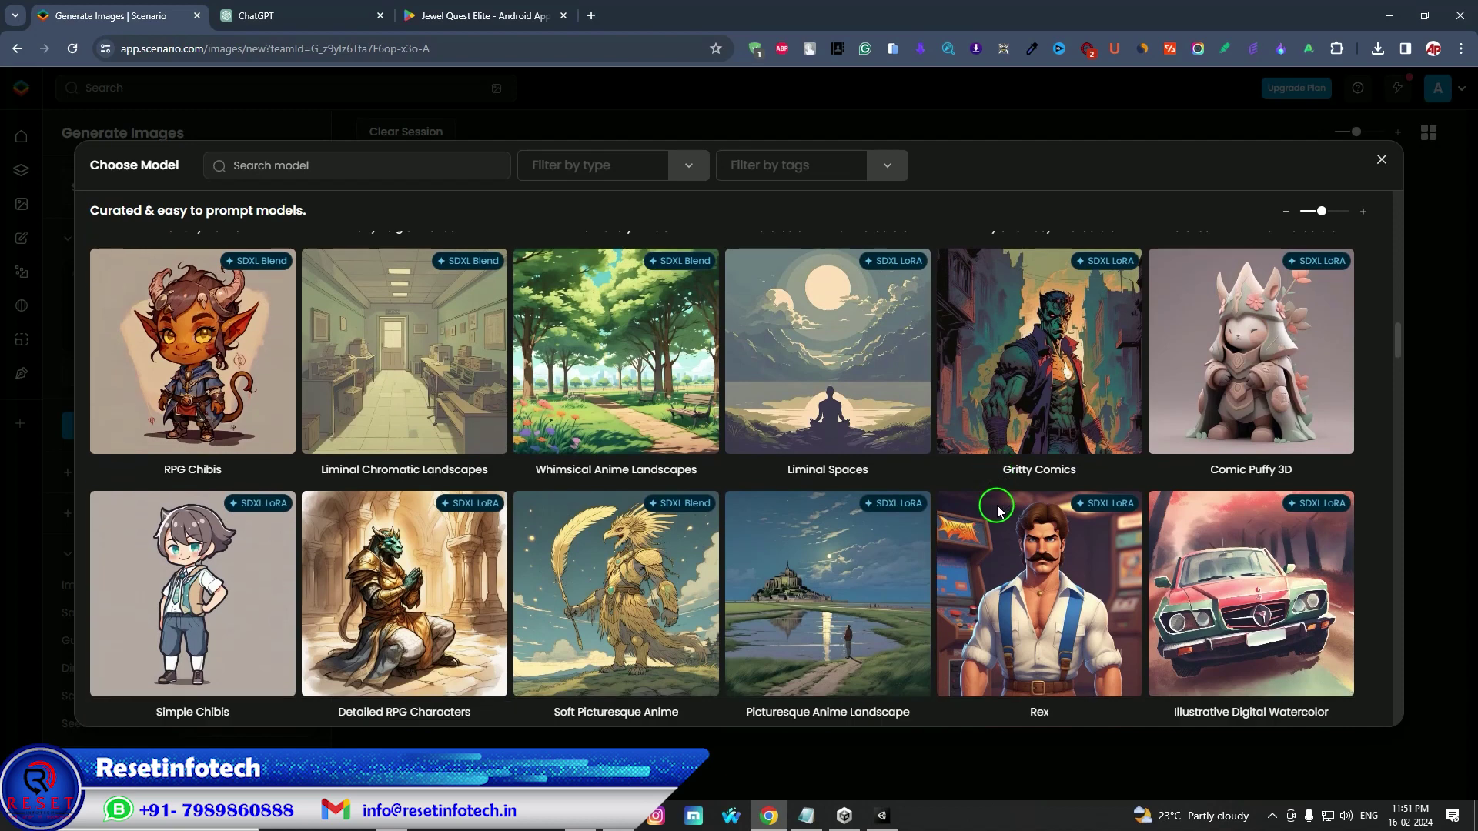
{"action": "scroll", "coordinate": [998, 511], "scroll_direction": "down", "scroll_amount": 3}
{"action": "scroll", "coordinate": [998, 512], "scroll_direction": "down", "scroll_amount": 4}
{"action": "scroll", "coordinate": [997, 511], "scroll_direction": "down", "scroll_amount": 3}
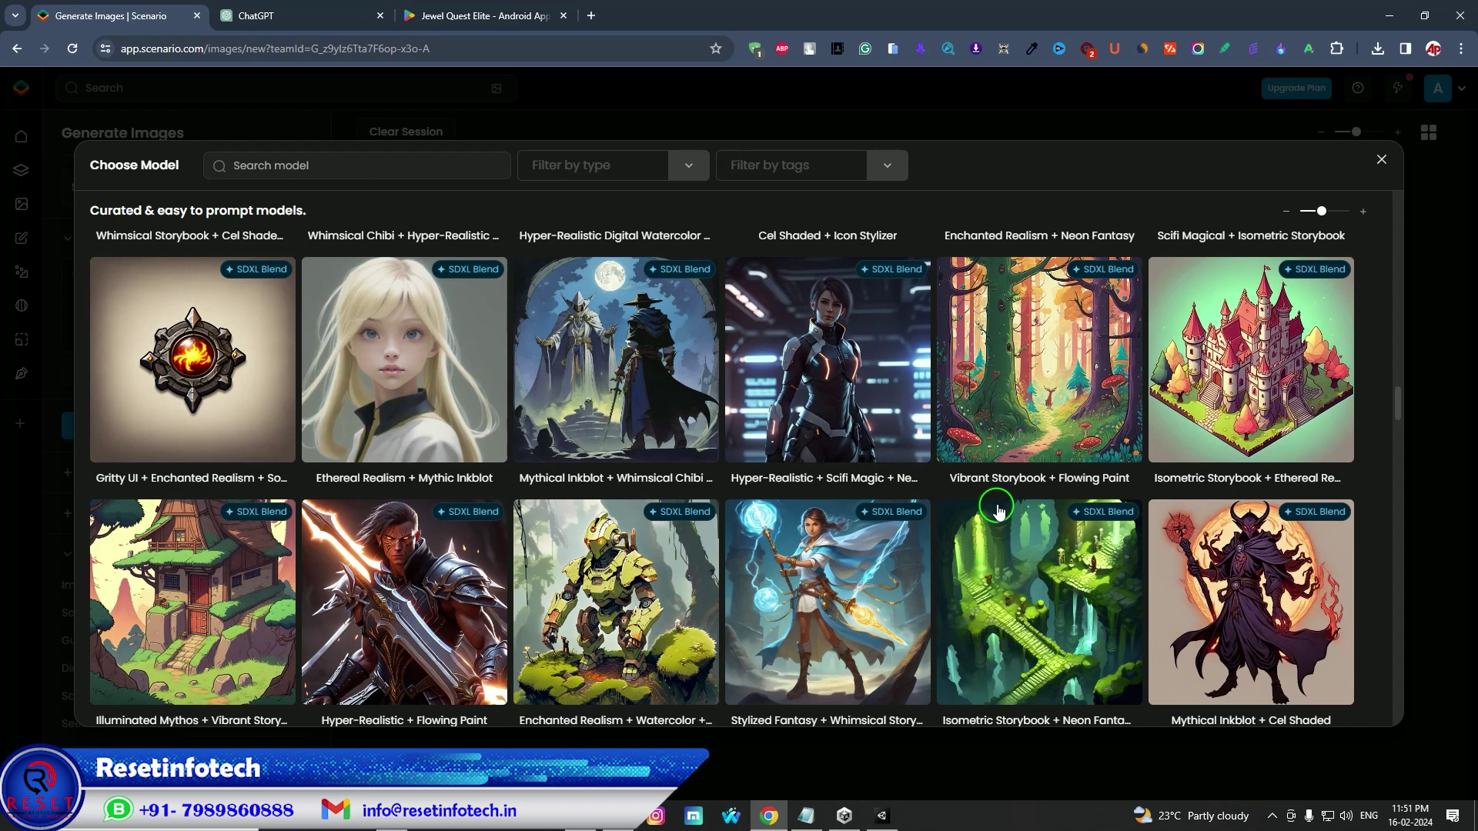
{"action": "left_click", "coordinate": [183, 395]}
- Expand the reference image options below the prompt field
{"action": "left_click", "coordinate": [162, 470]}
{"action": "scroll", "coordinate": [166, 471], "scroll_direction": "down", "scroll_amount": 2}
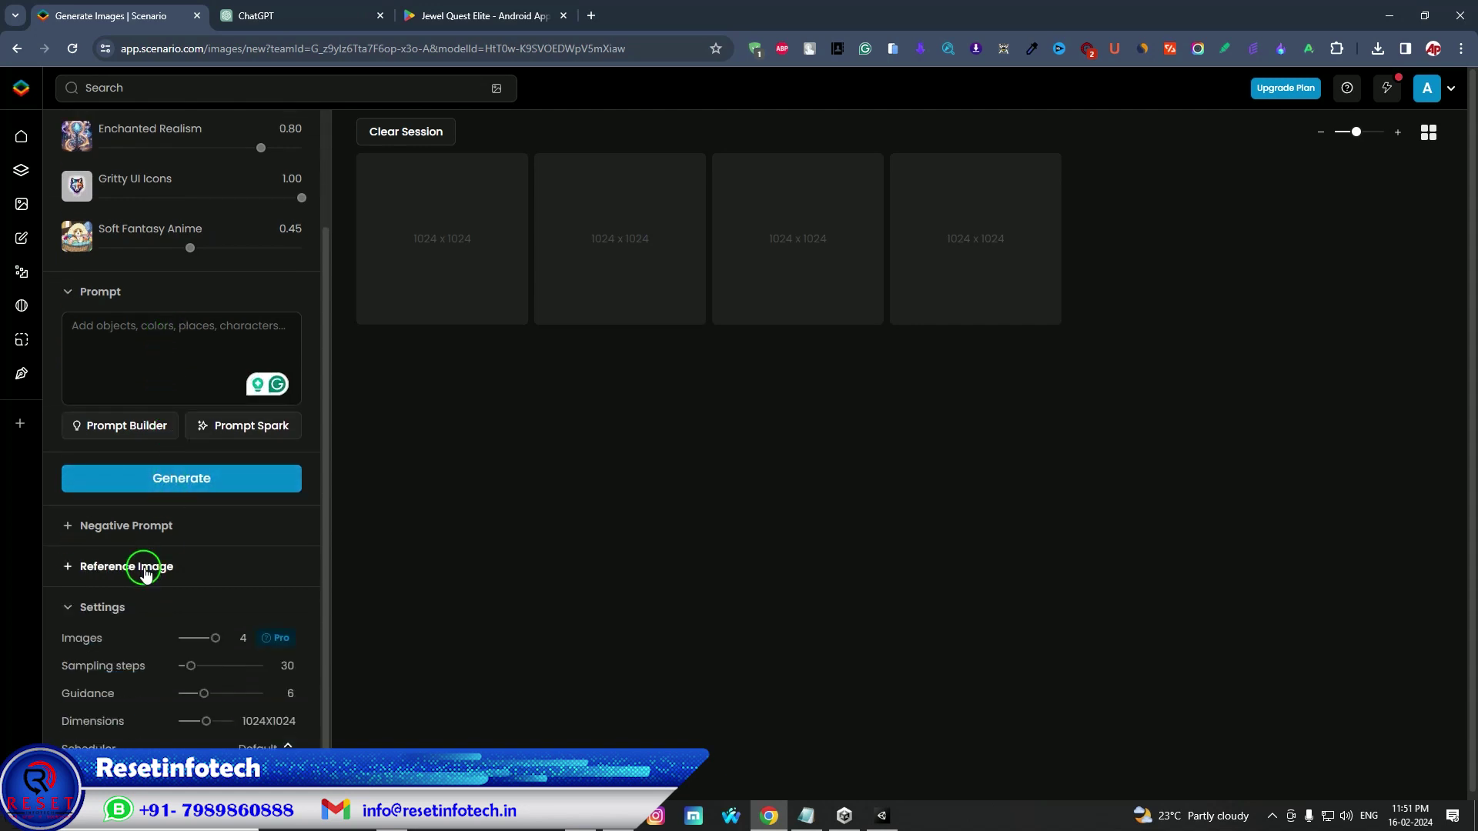
{"action": "left_click", "coordinate": [147, 570]}
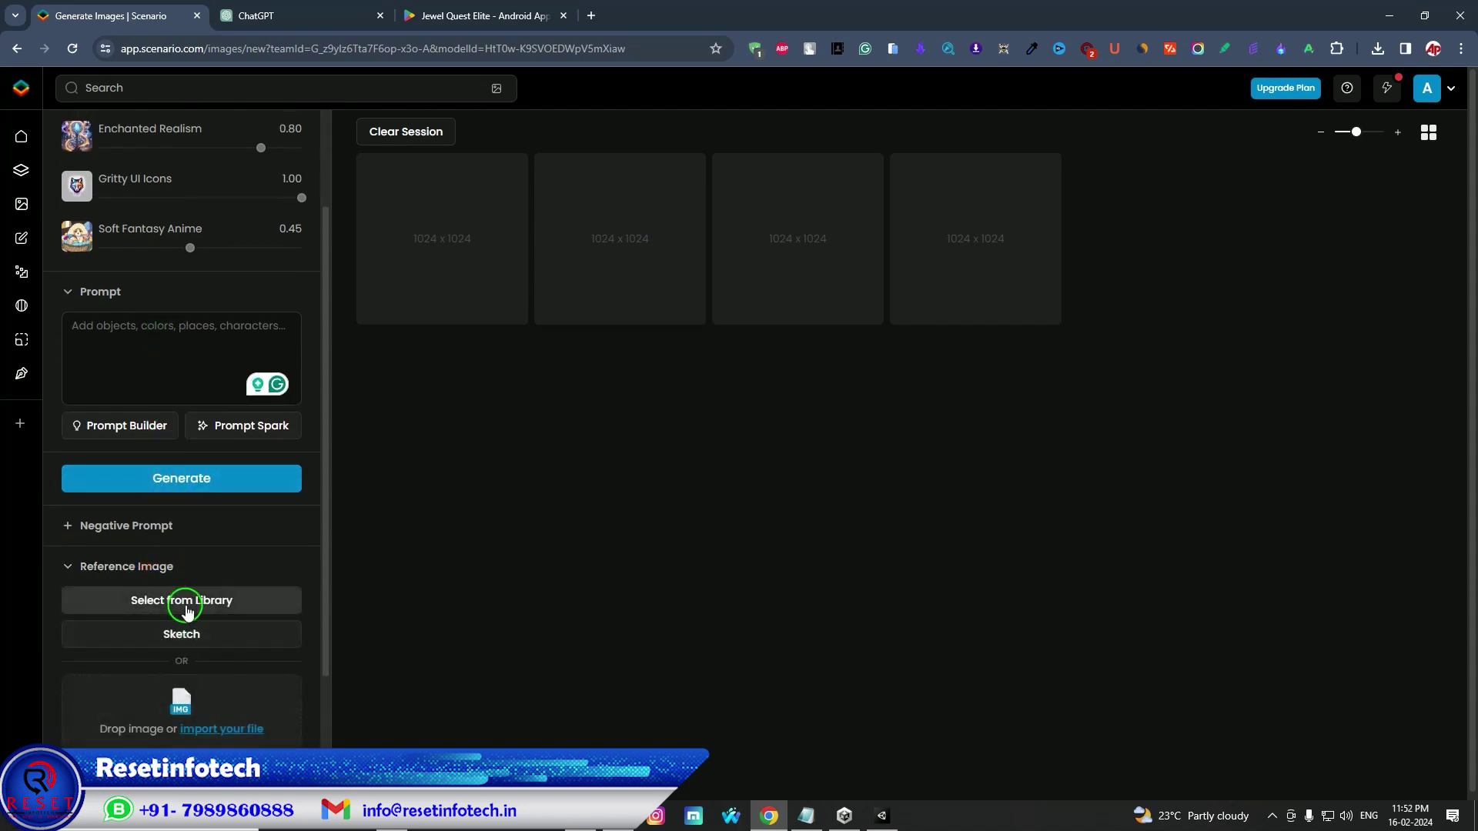
- Set the Jewel Hunter logo from the library as the reference image
{"action": "left_click", "coordinate": [185, 606]}
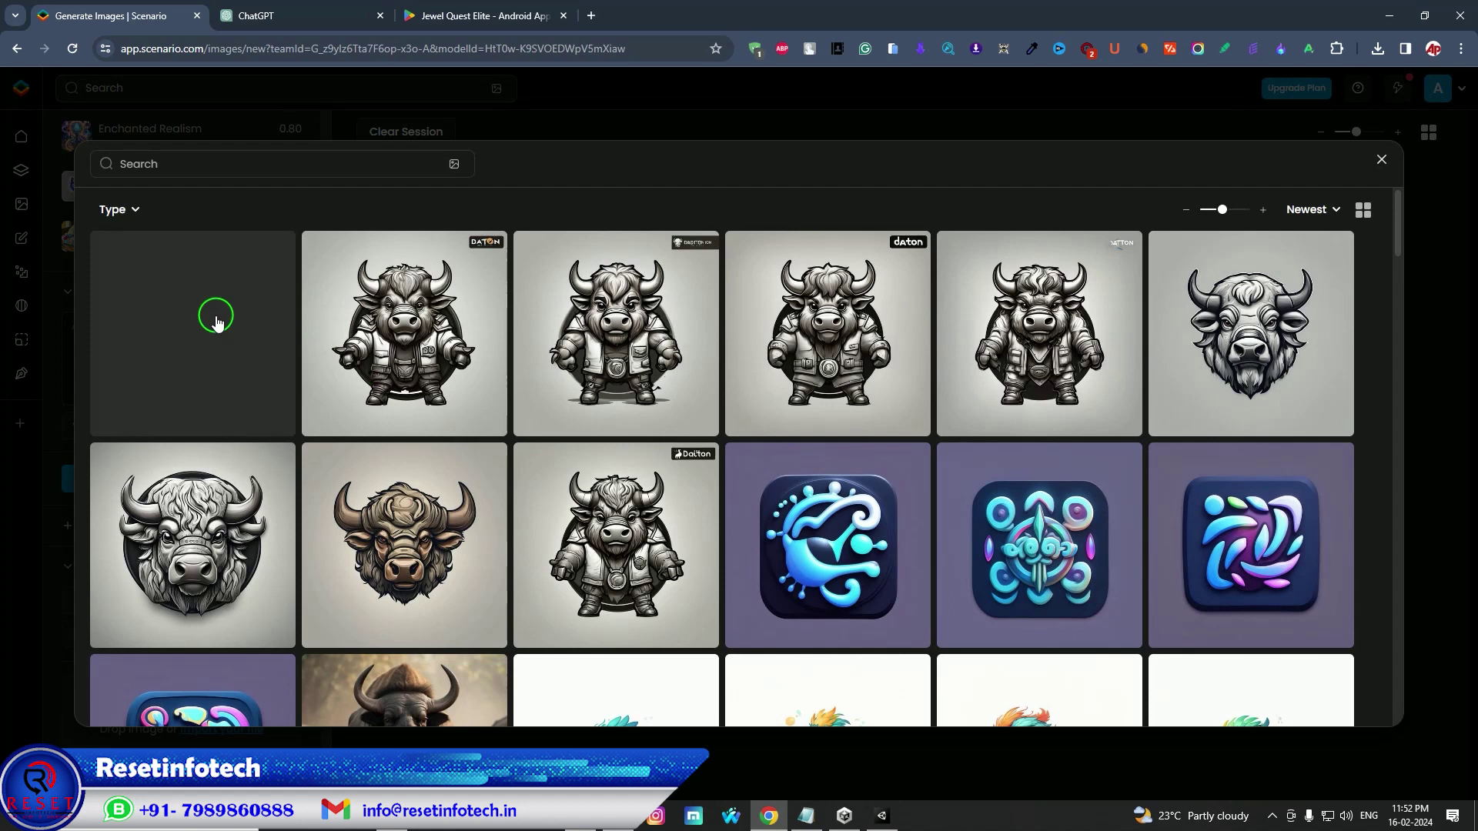
{"action": "left_click", "coordinate": [215, 316]}
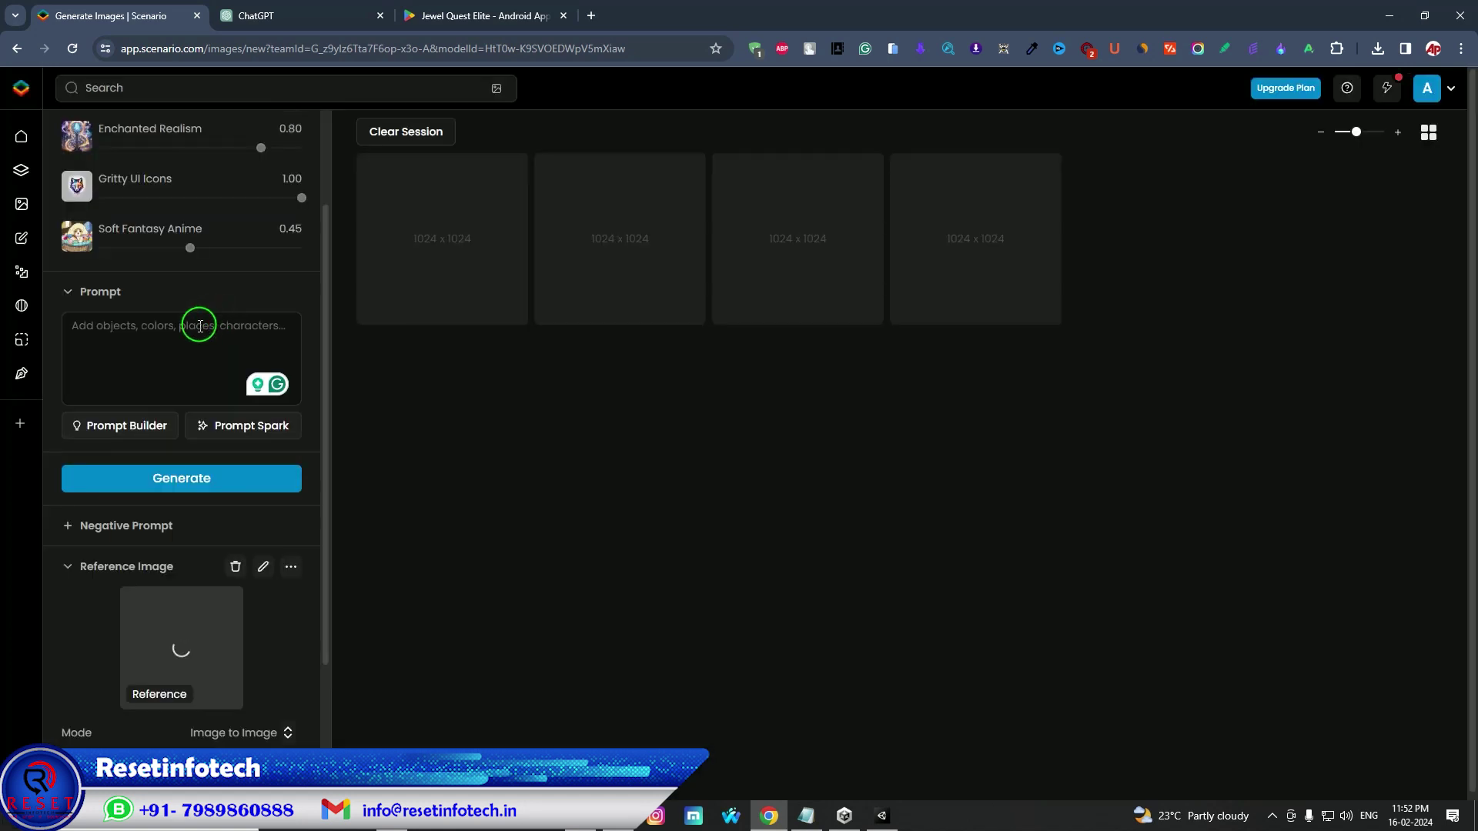
{"action": "left_click", "coordinate": [199, 326]}
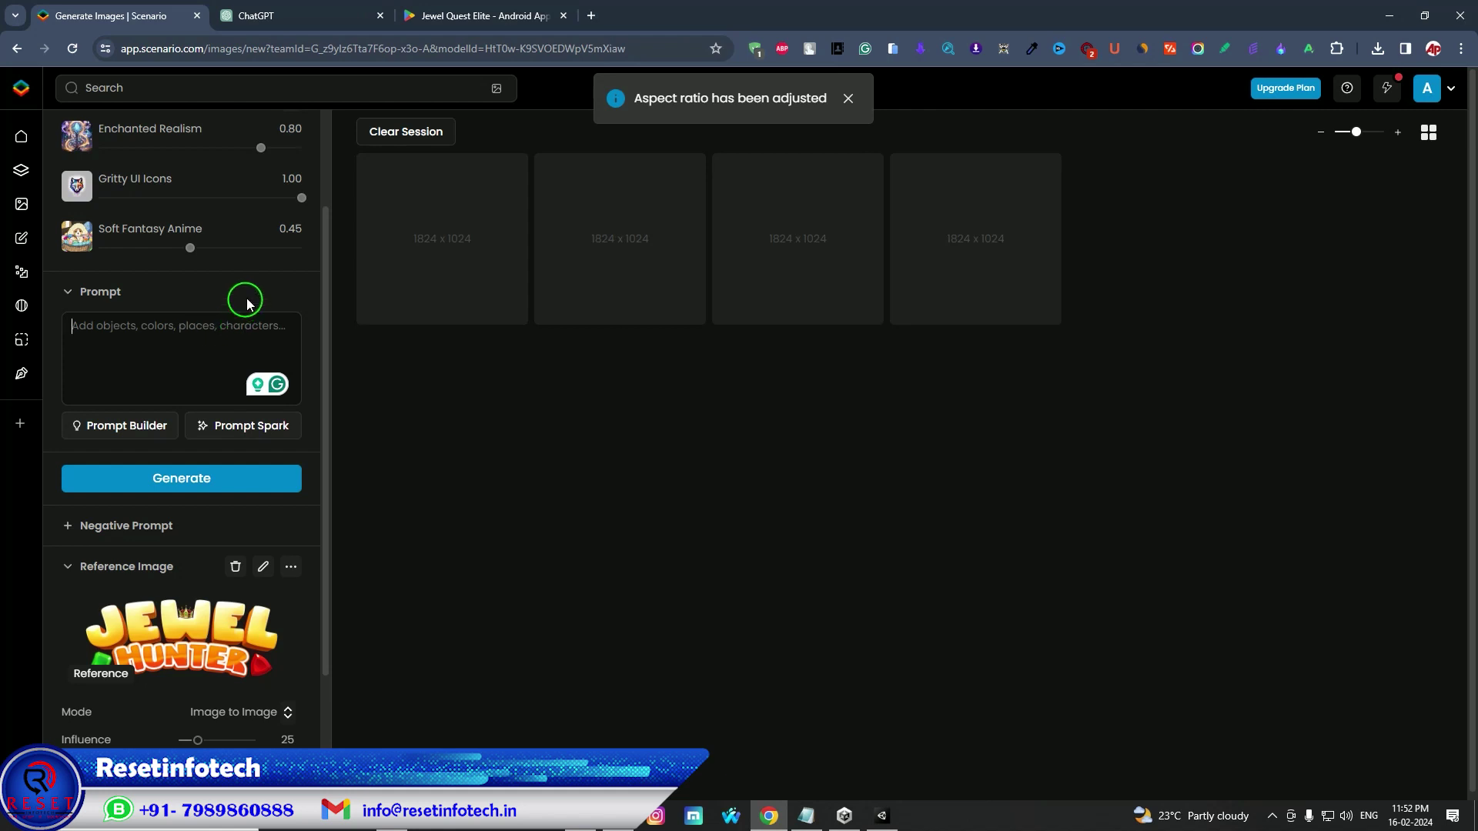
- Paste the prompt 'change the name with this Jewel Quest Elite' from Notepad and generate
{"action": "left_click", "coordinate": [806, 816]}
{"action": "right_click", "coordinate": [372, 194]}
{"action": "left_click", "coordinate": [428, 251]}
{"action": "left_click", "coordinate": [141, 377]}
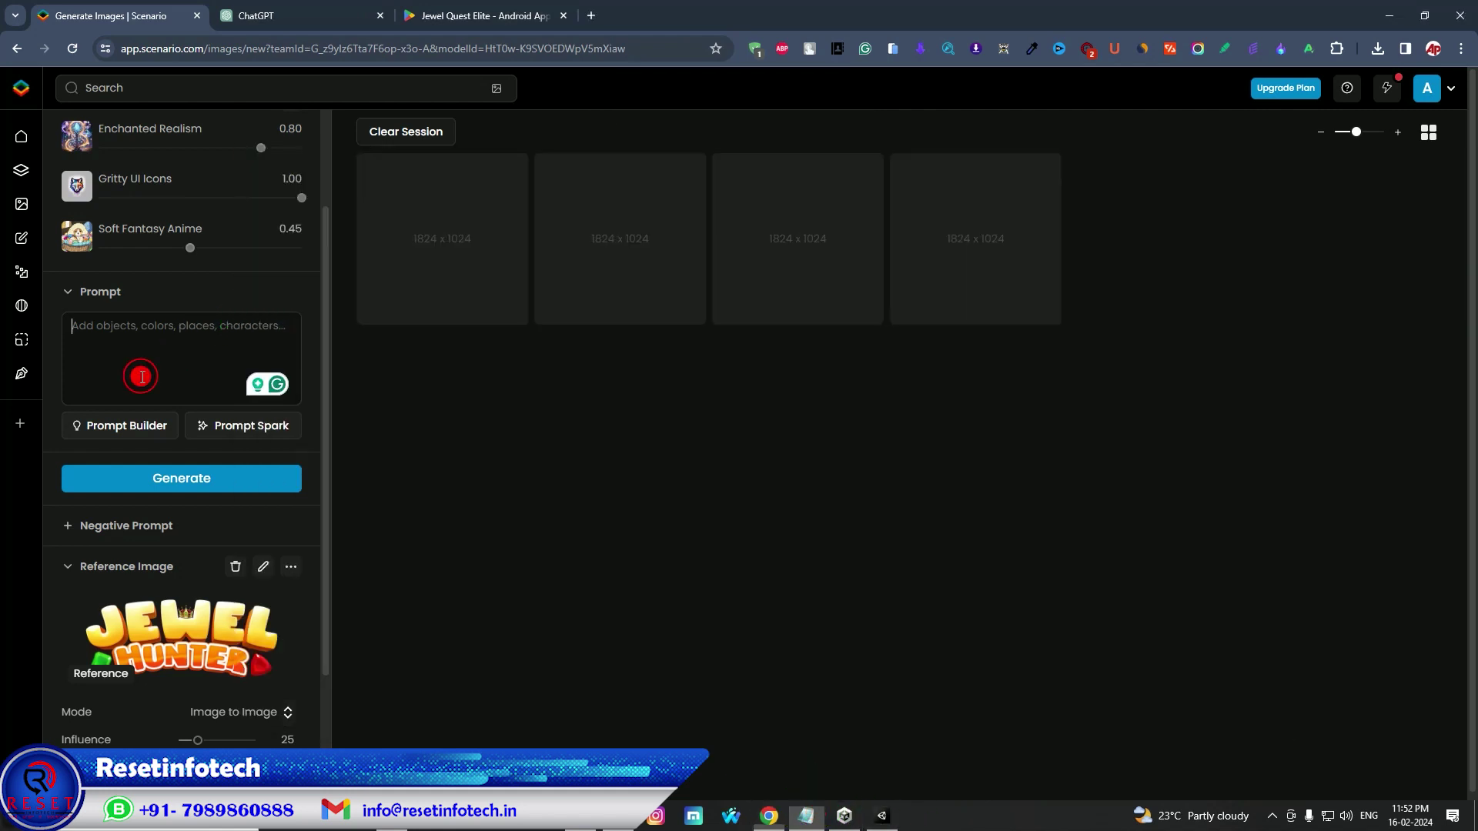
{"action": "type", "text": "change the name with this Jewel Quest Elite"}
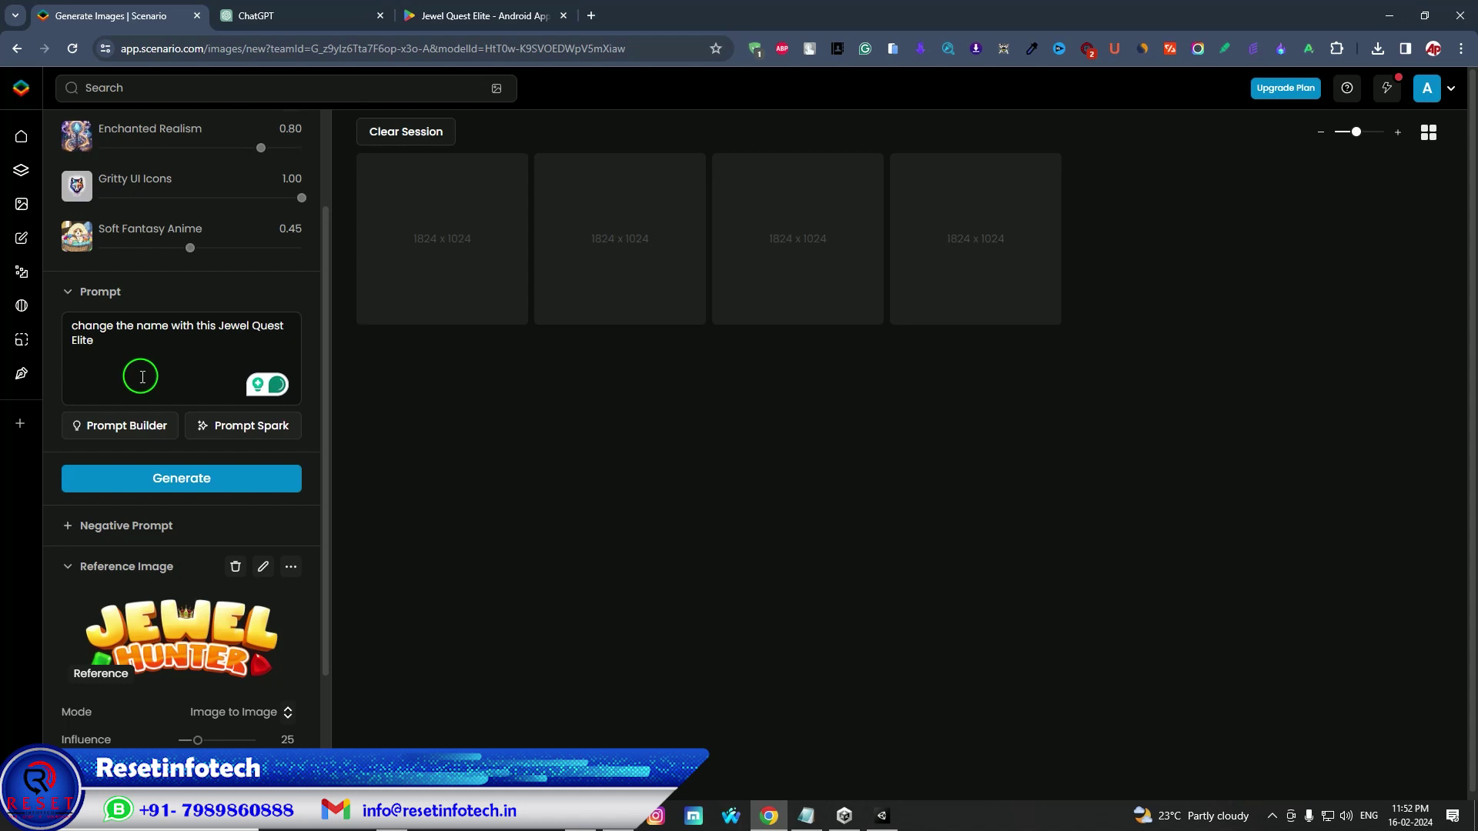
{"action": "left_click", "coordinate": [201, 480]}
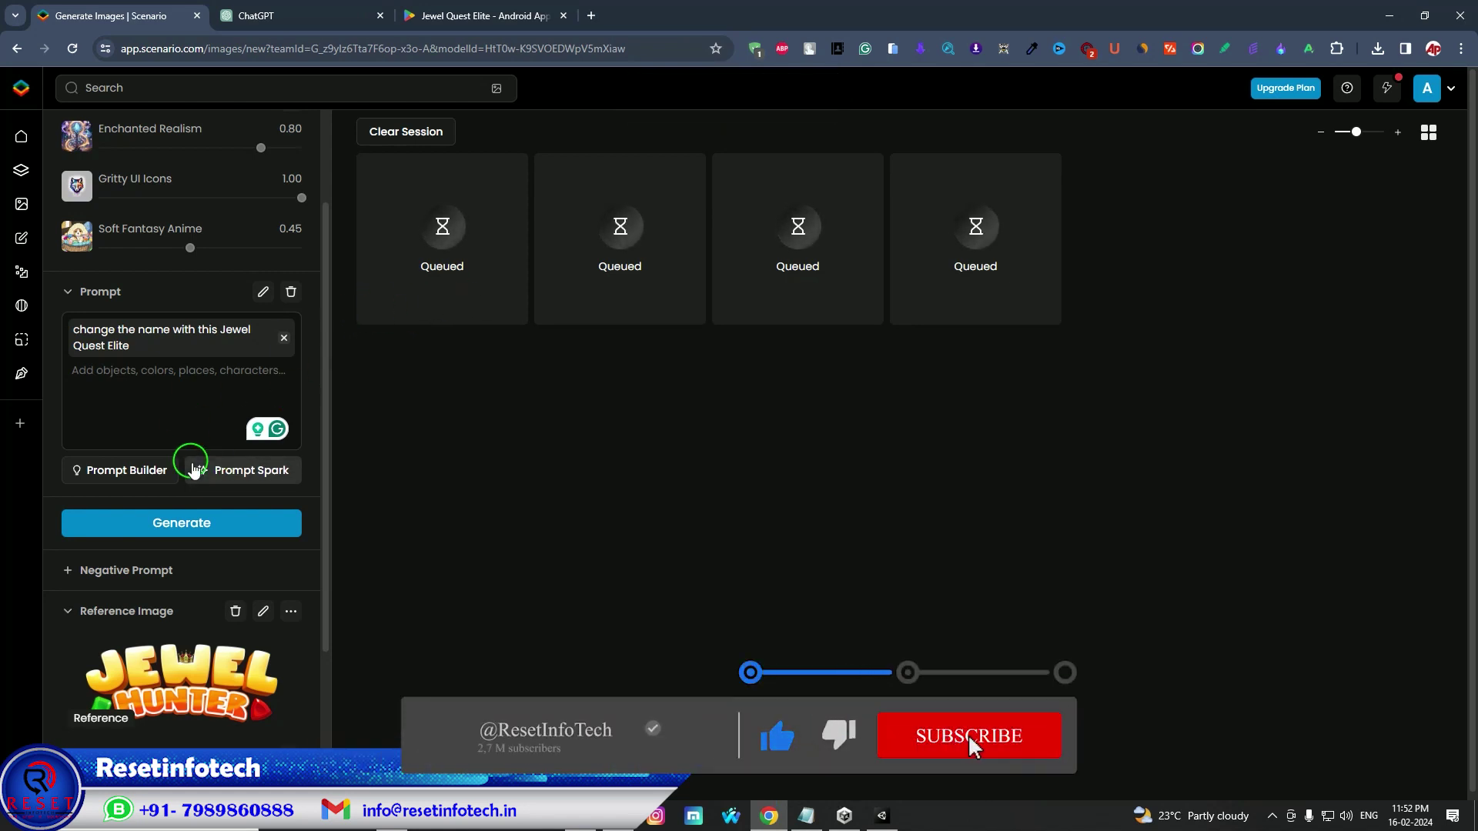
{"action": "scroll", "coordinate": [195, 471], "scroll_direction": "down", "scroll_amount": 1}
{"action": "scroll", "coordinate": [195, 471], "scroll_direction": "down", "scroll_amount": 3}
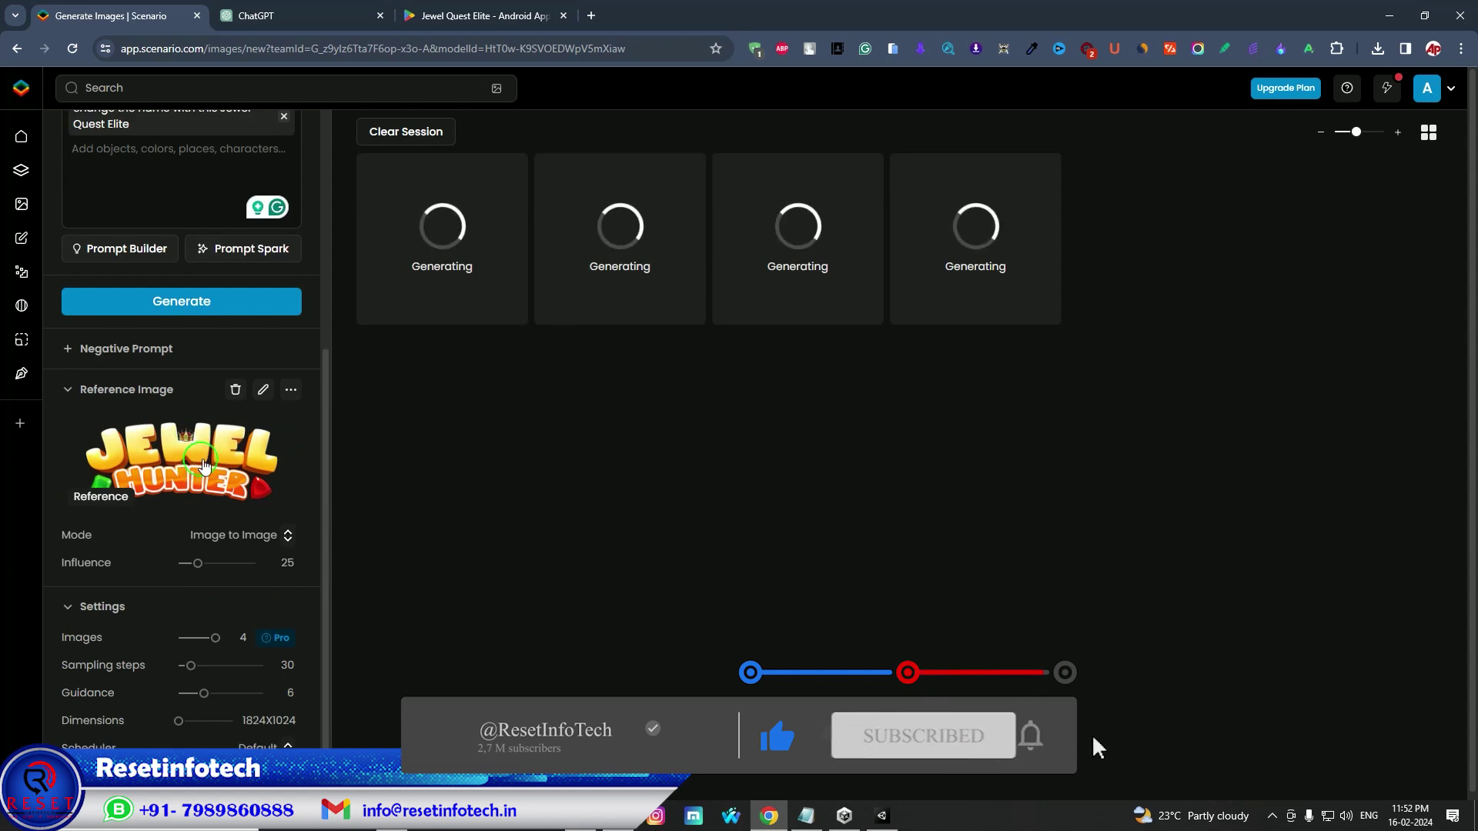
{"action": "scroll", "coordinate": [233, 454], "scroll_direction": "up", "scroll_amount": 6}
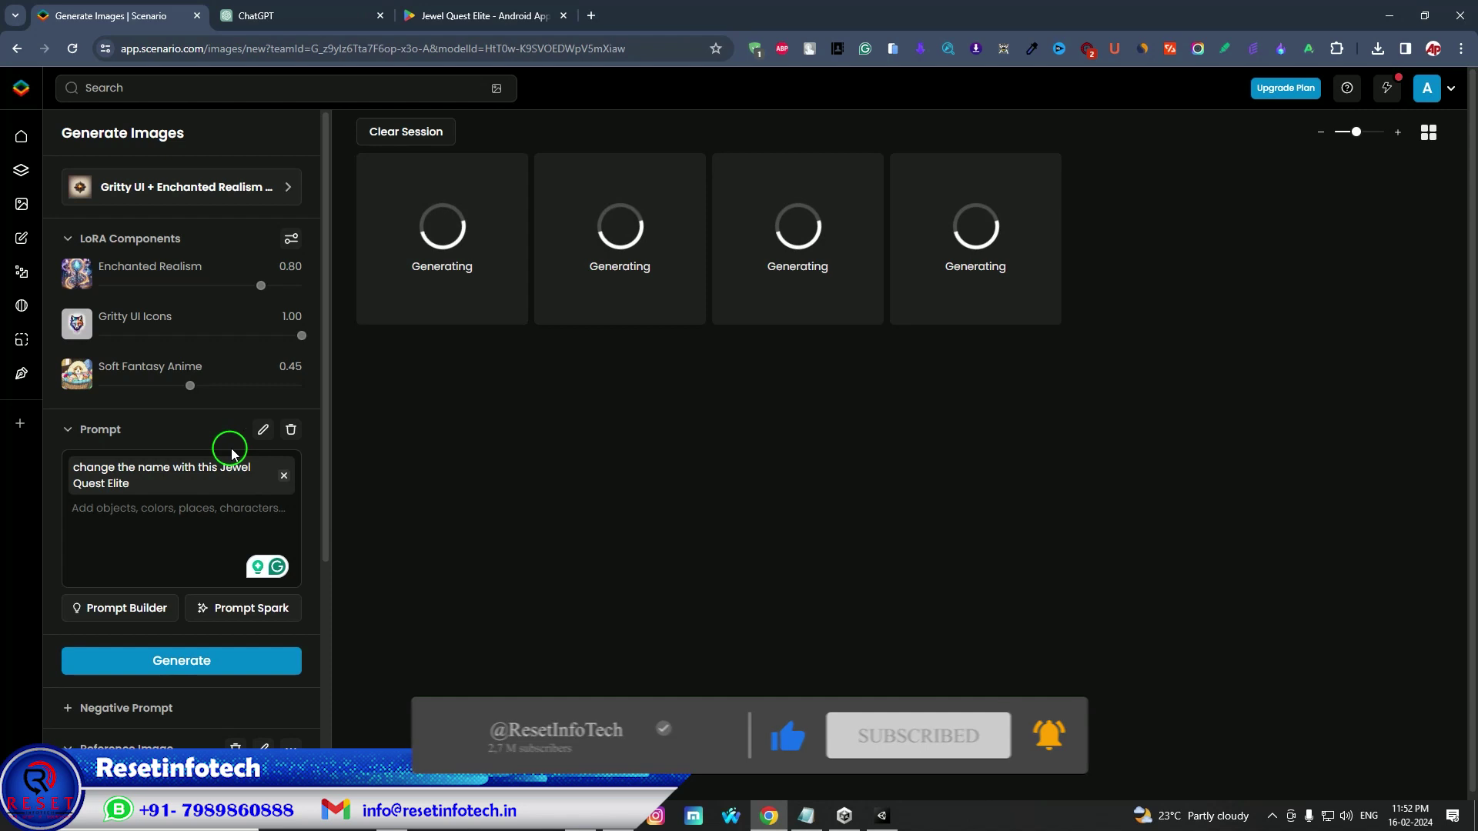
{"action": "scroll", "coordinate": [232, 454], "scroll_direction": "down", "scroll_amount": 1}
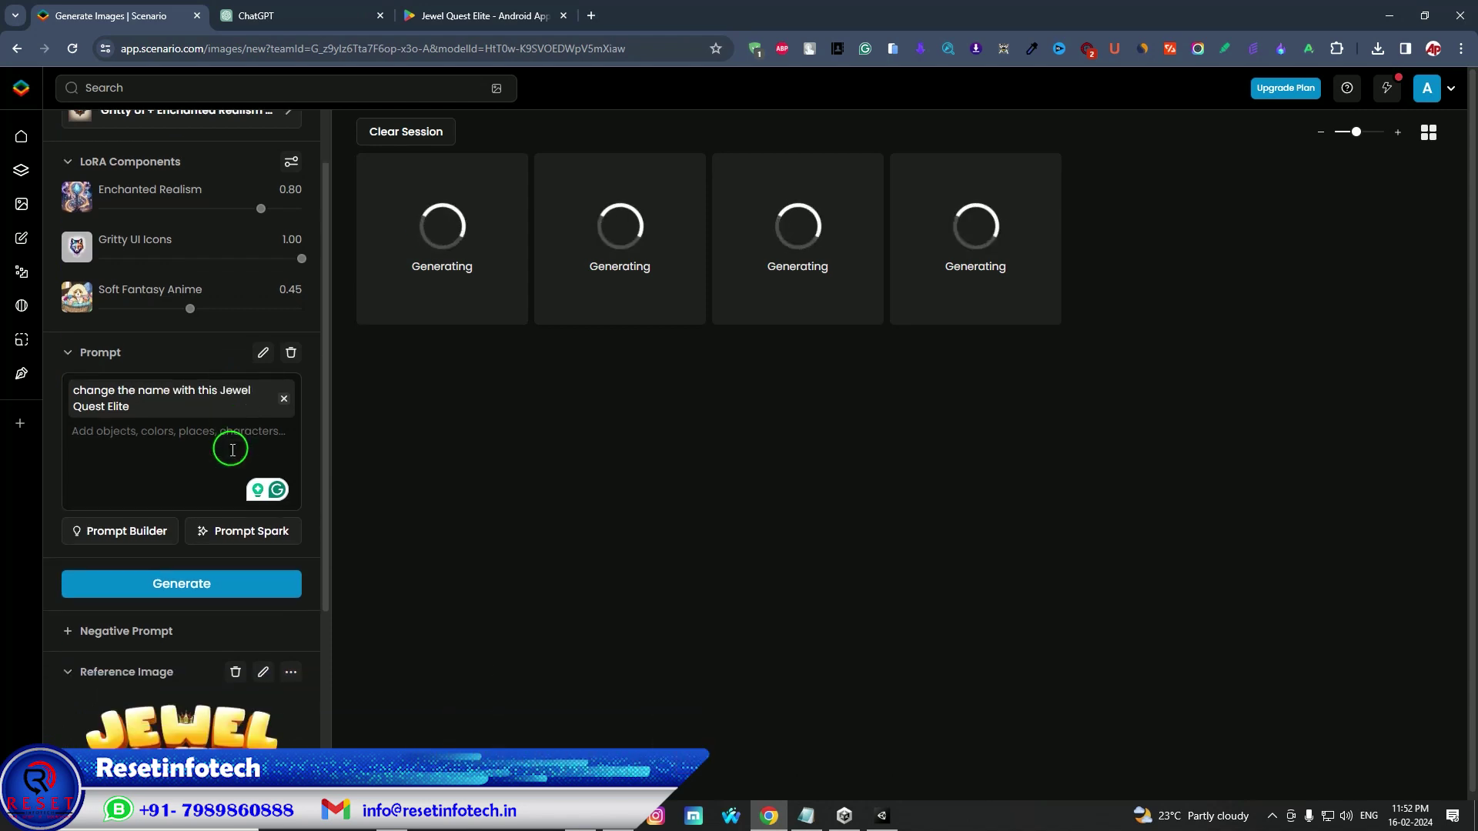
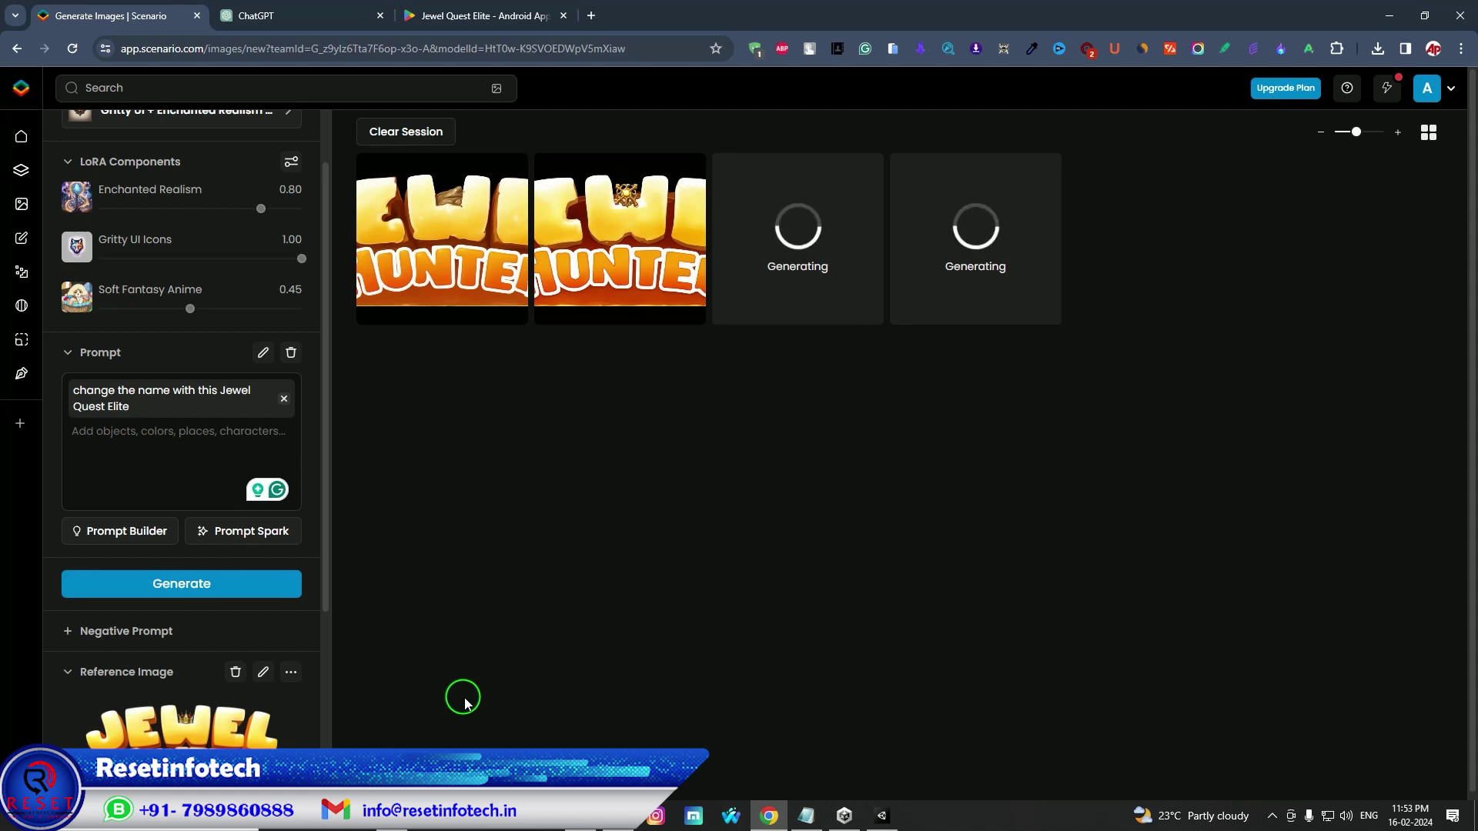
- Browse the four generated Jewel Hunter logos at full size, ending on the third variation
{"action": "left_click", "coordinate": [475, 260]}
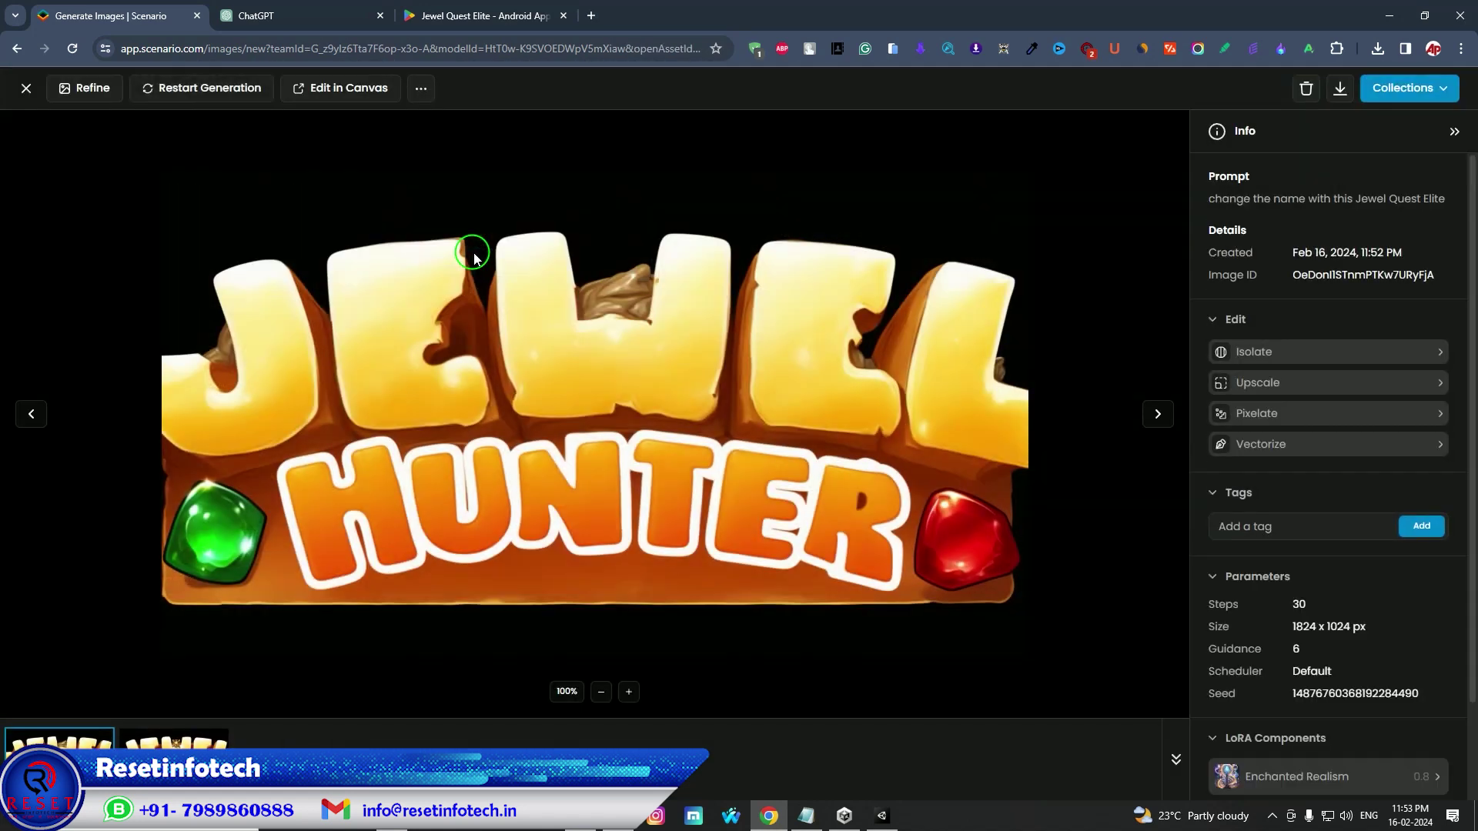
{"action": "left_click", "coordinate": [1155, 416]}
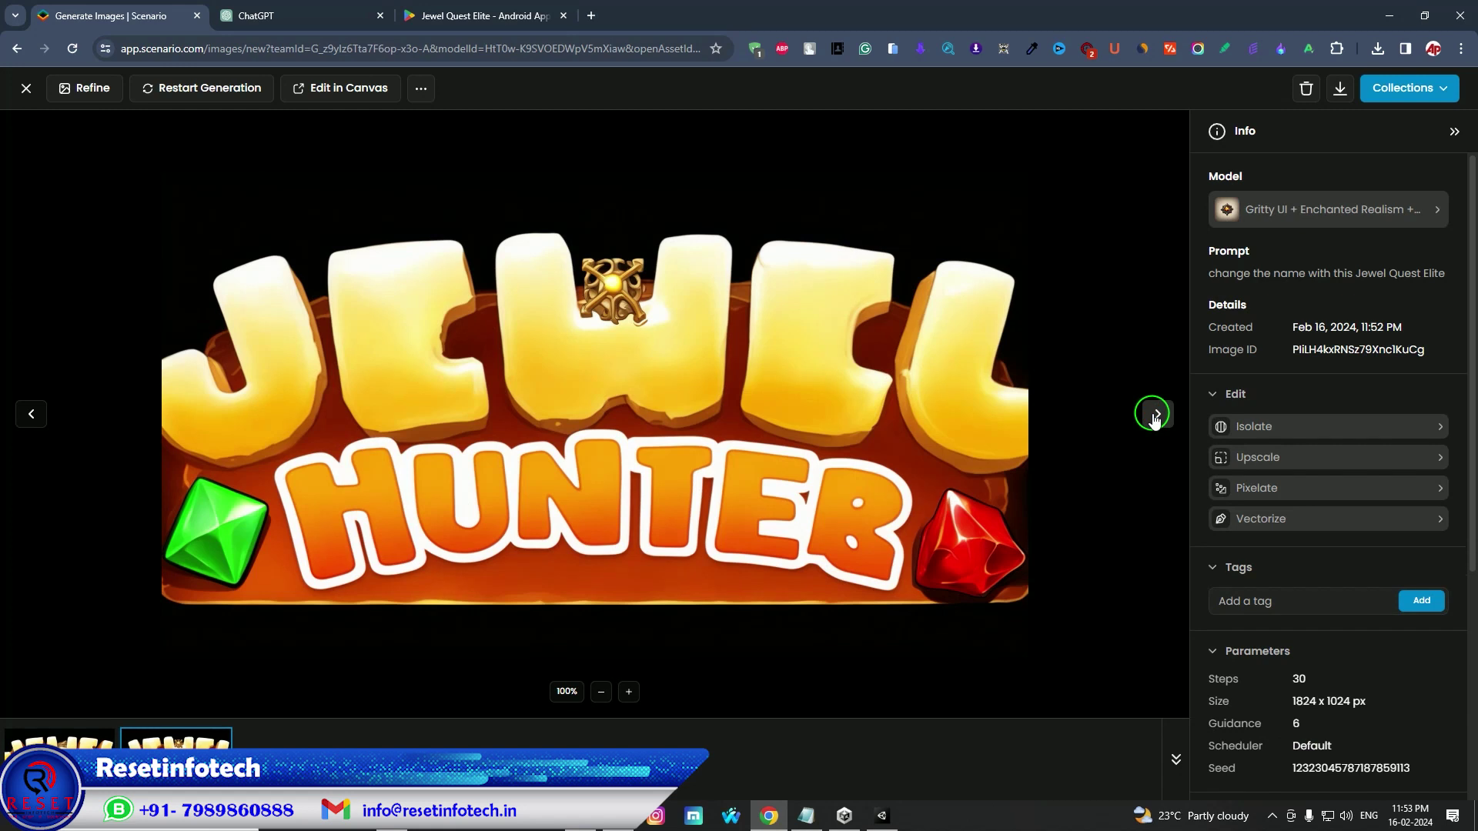
{"action": "left_click", "coordinate": [29, 90]}
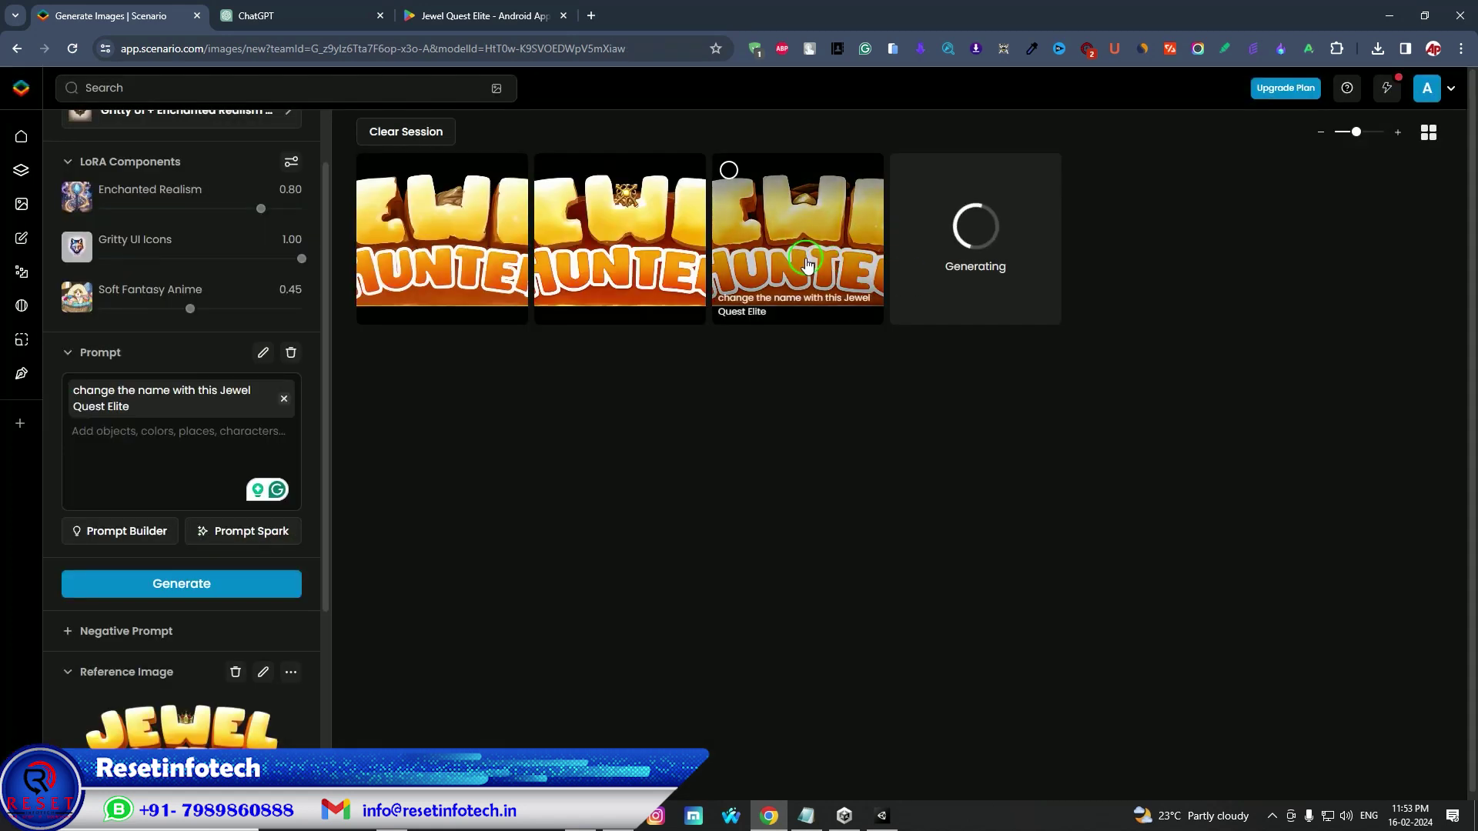
{"action": "left_click", "coordinate": [806, 263]}
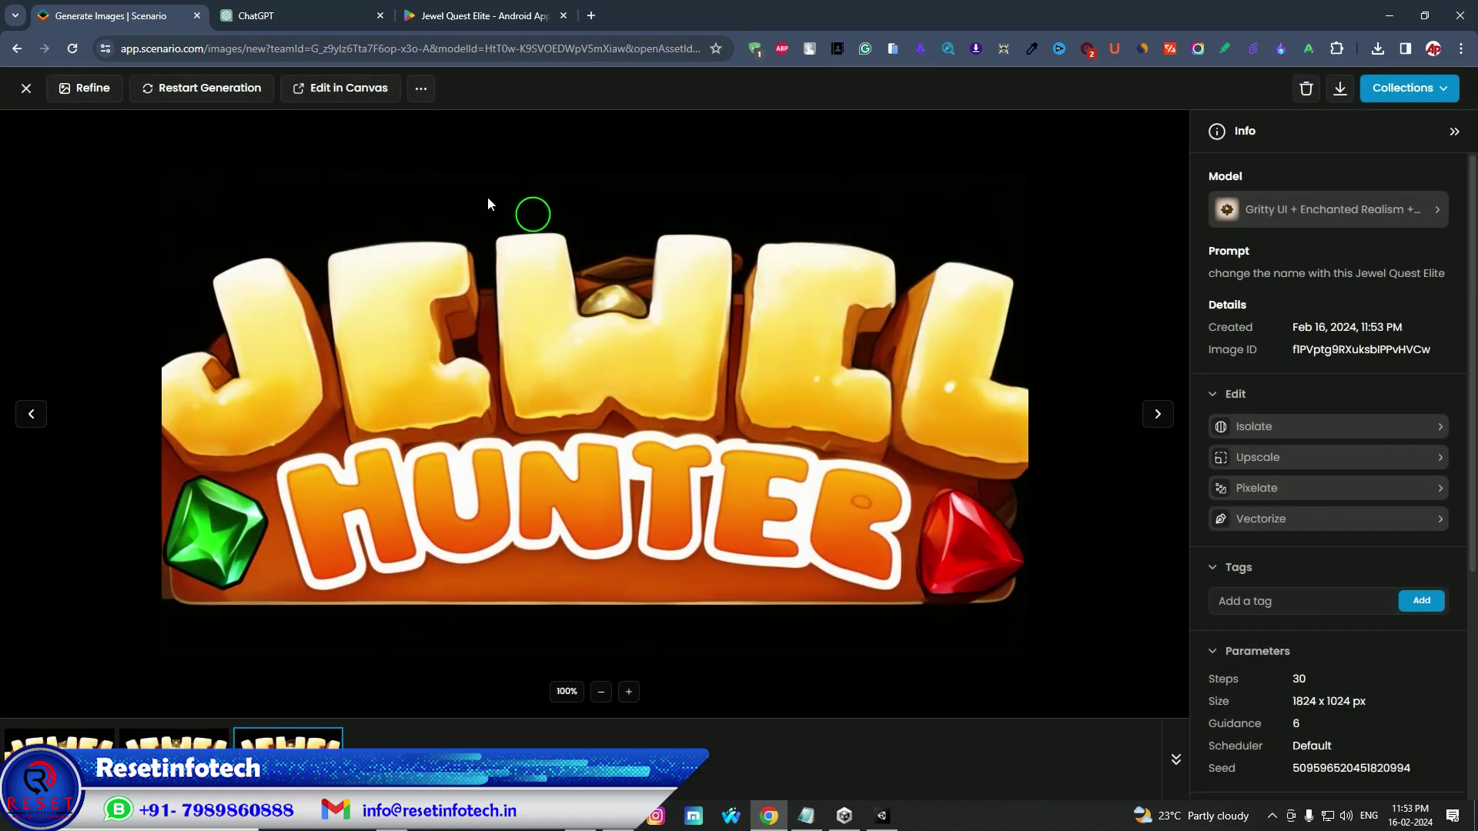
{"action": "left_click", "coordinate": [25, 88]}
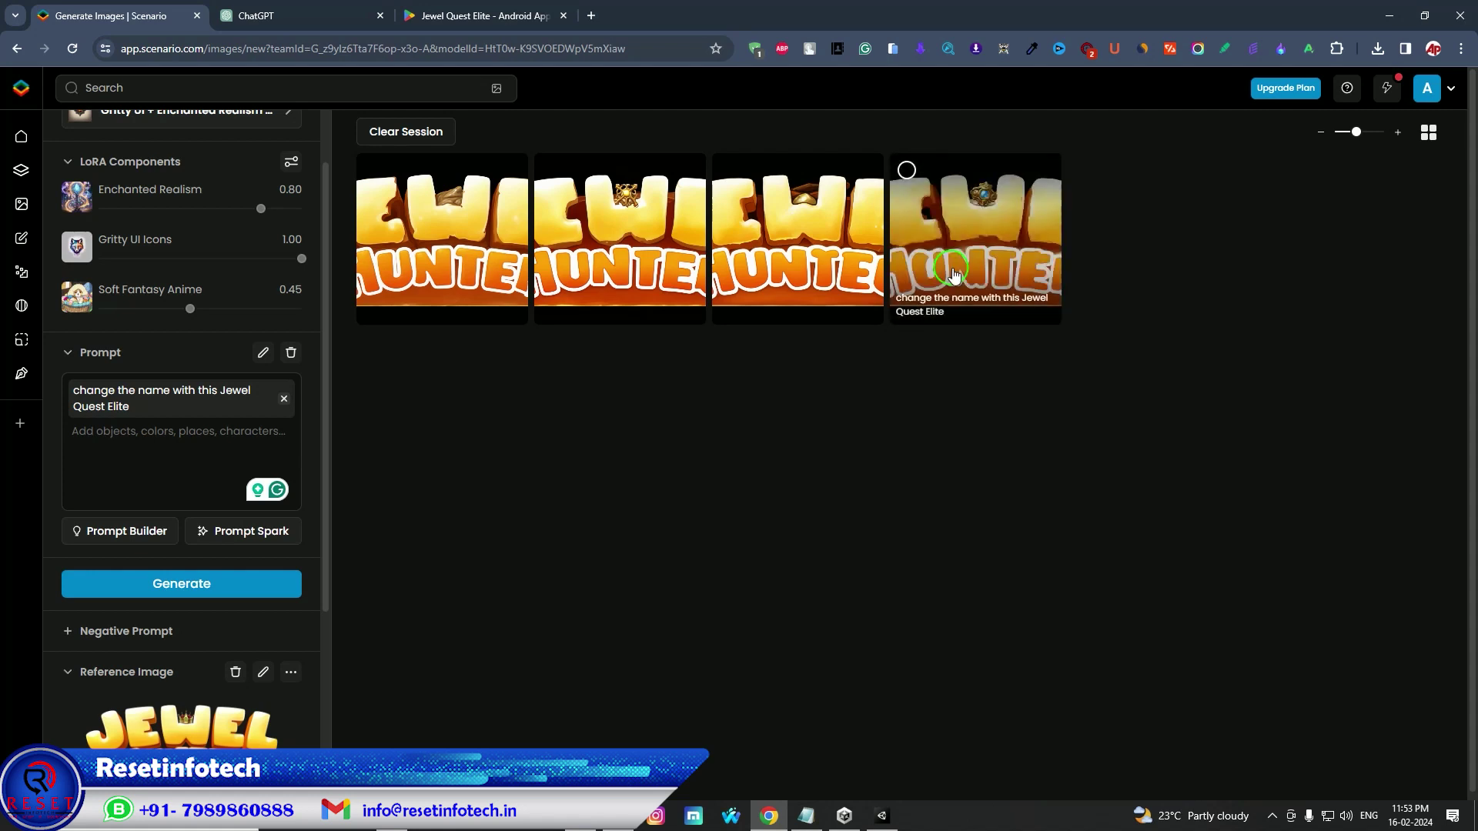
{"action": "left_click", "coordinate": [989, 237]}
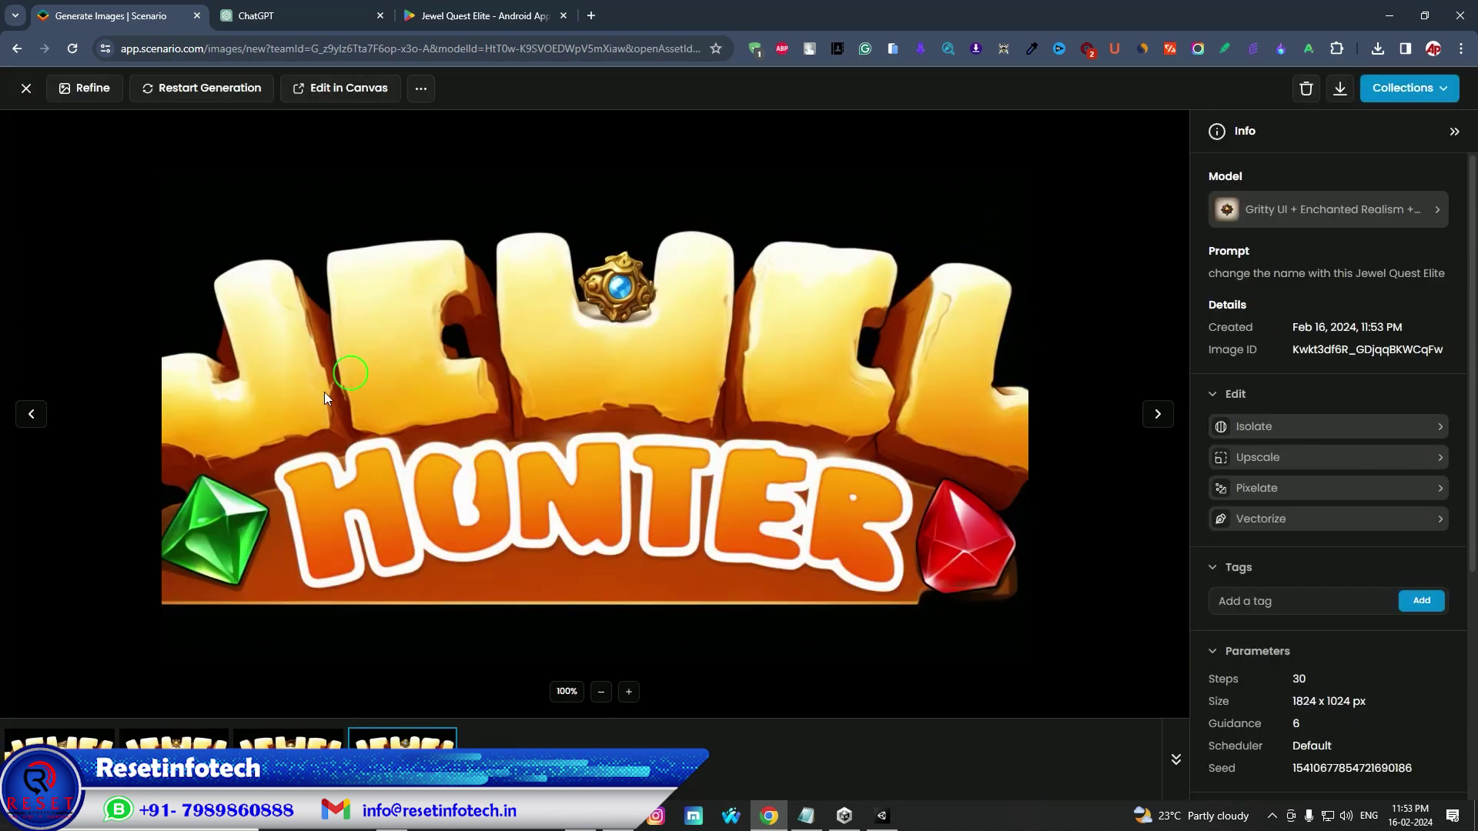
{"action": "left_click", "coordinate": [30, 413]}
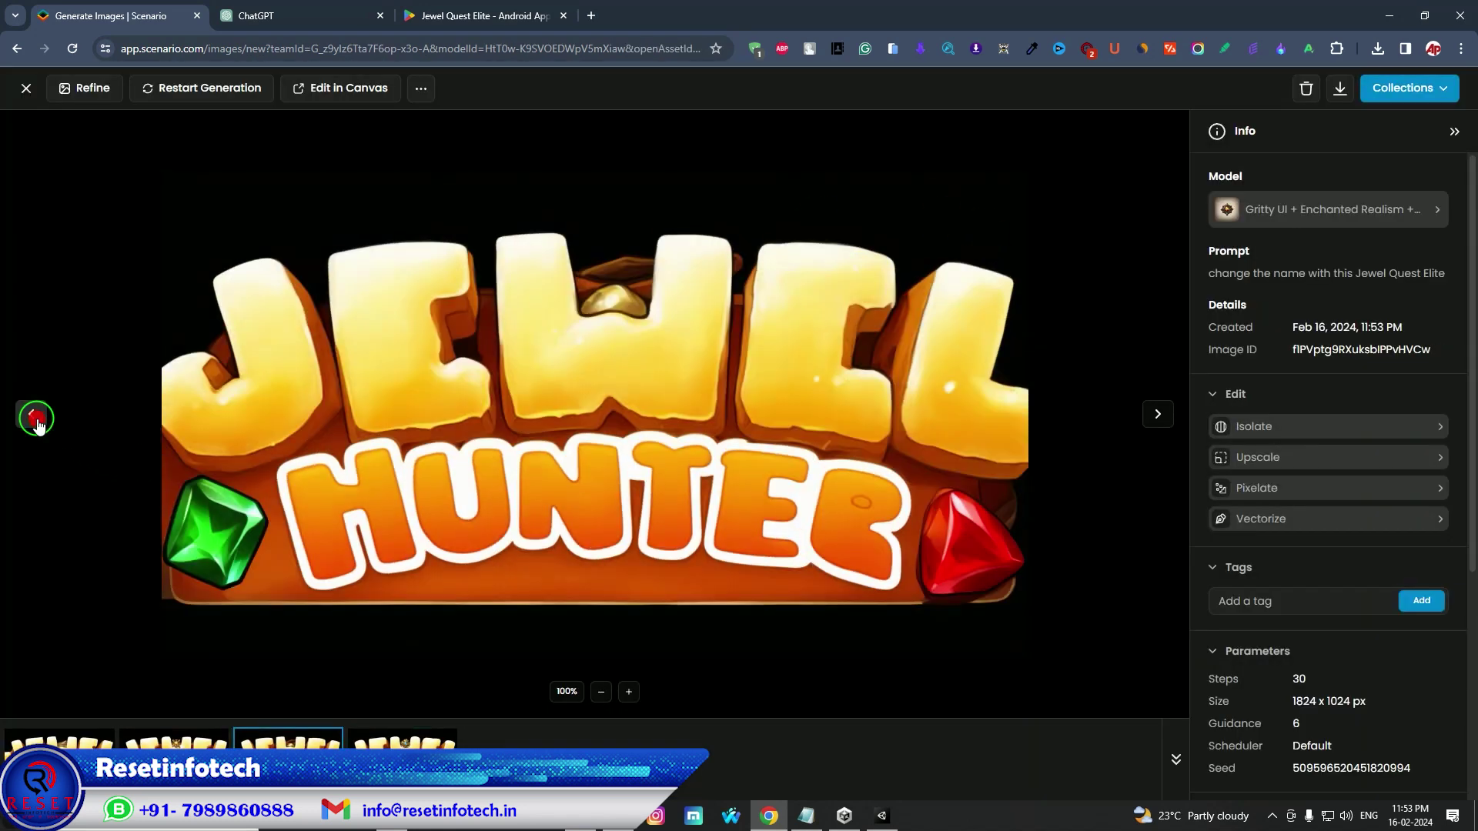
- Save the third logo as a PNG in 'game for customer' and reveal it in File Explorer
{"action": "right_click", "coordinate": [483, 422]}
{"action": "left_click", "coordinate": [538, 462]}
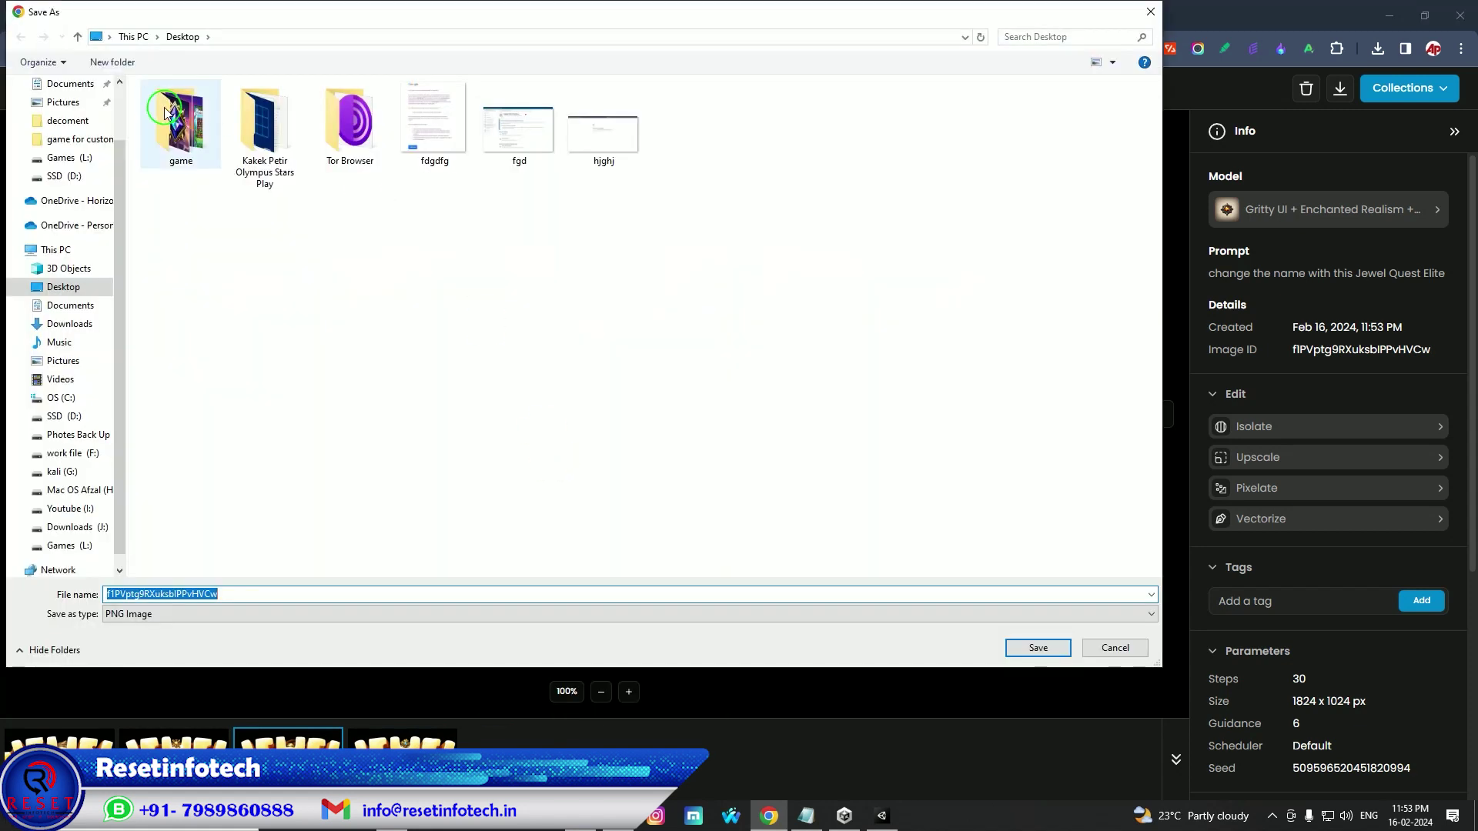
{"action": "left_click", "coordinate": [86, 139]}
{"action": "left_click", "coordinate": [1035, 654]}
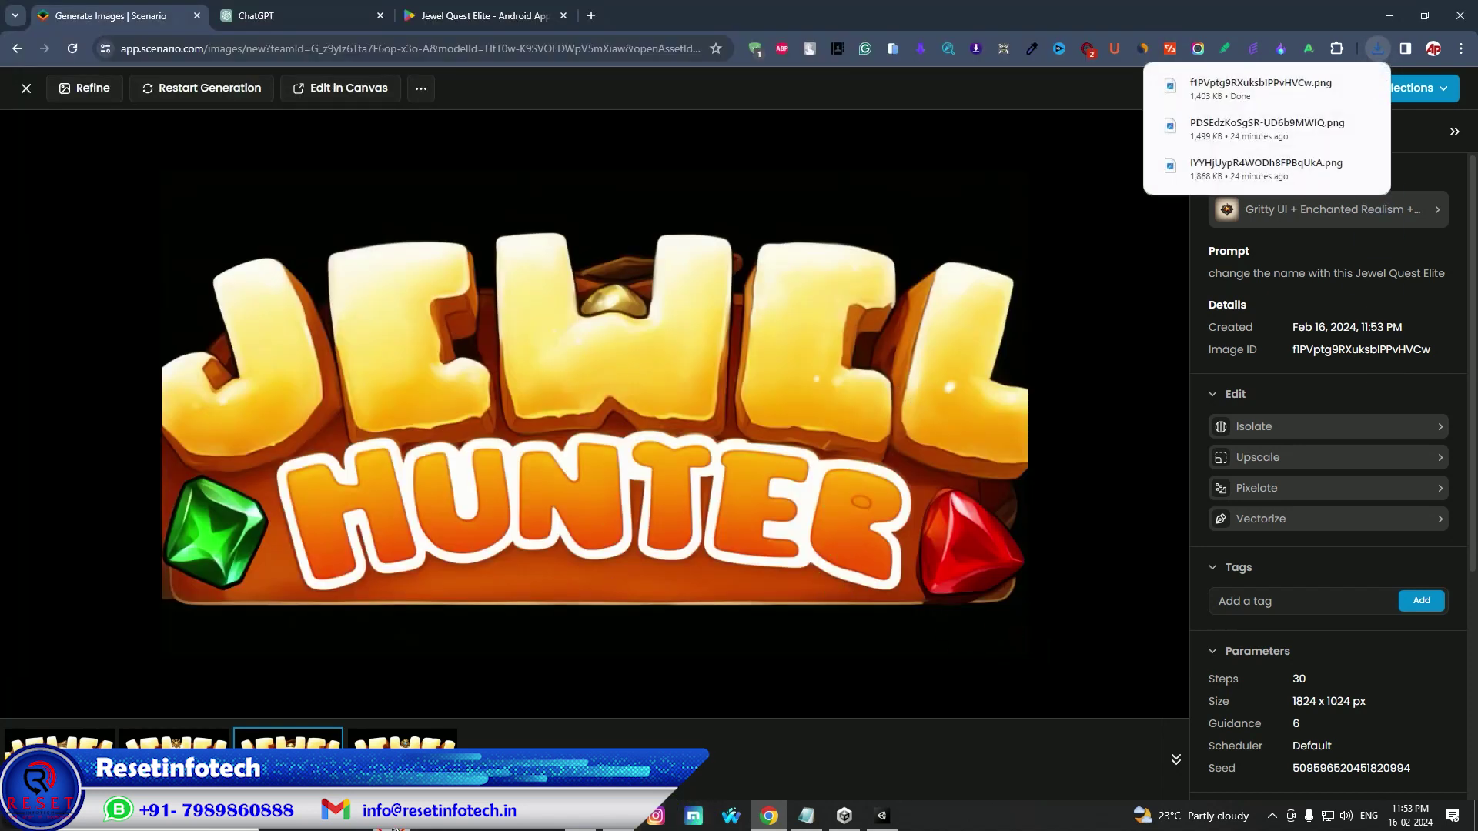
{"action": "left_click", "coordinate": [392, 828]}
{"action": "left_click", "coordinate": [178, 99]}
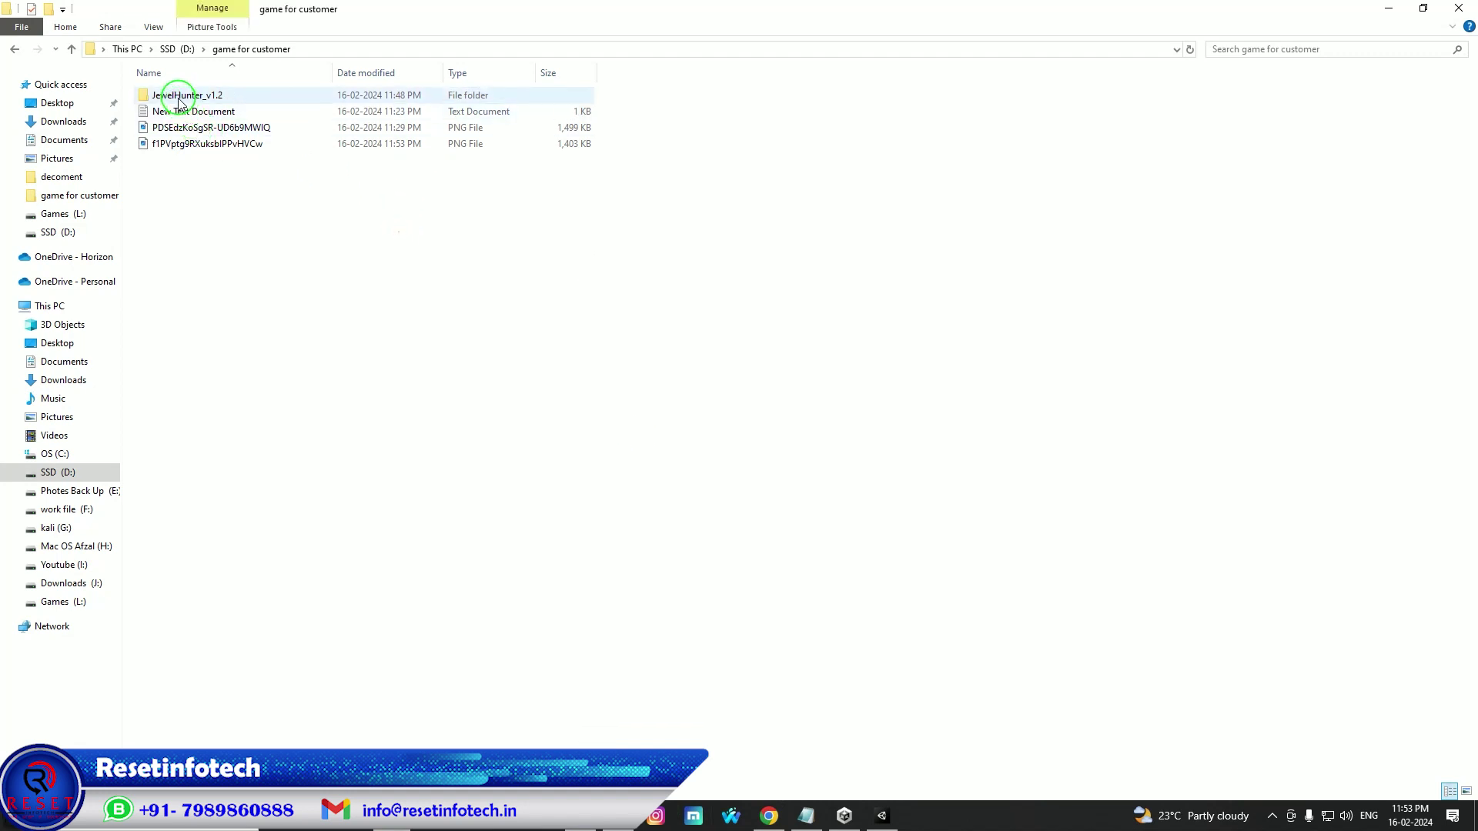
- Open JewelHunter_v1.2 and its Assets folder, showing both as large icons
{"action": "double_click", "coordinate": [179, 99]}
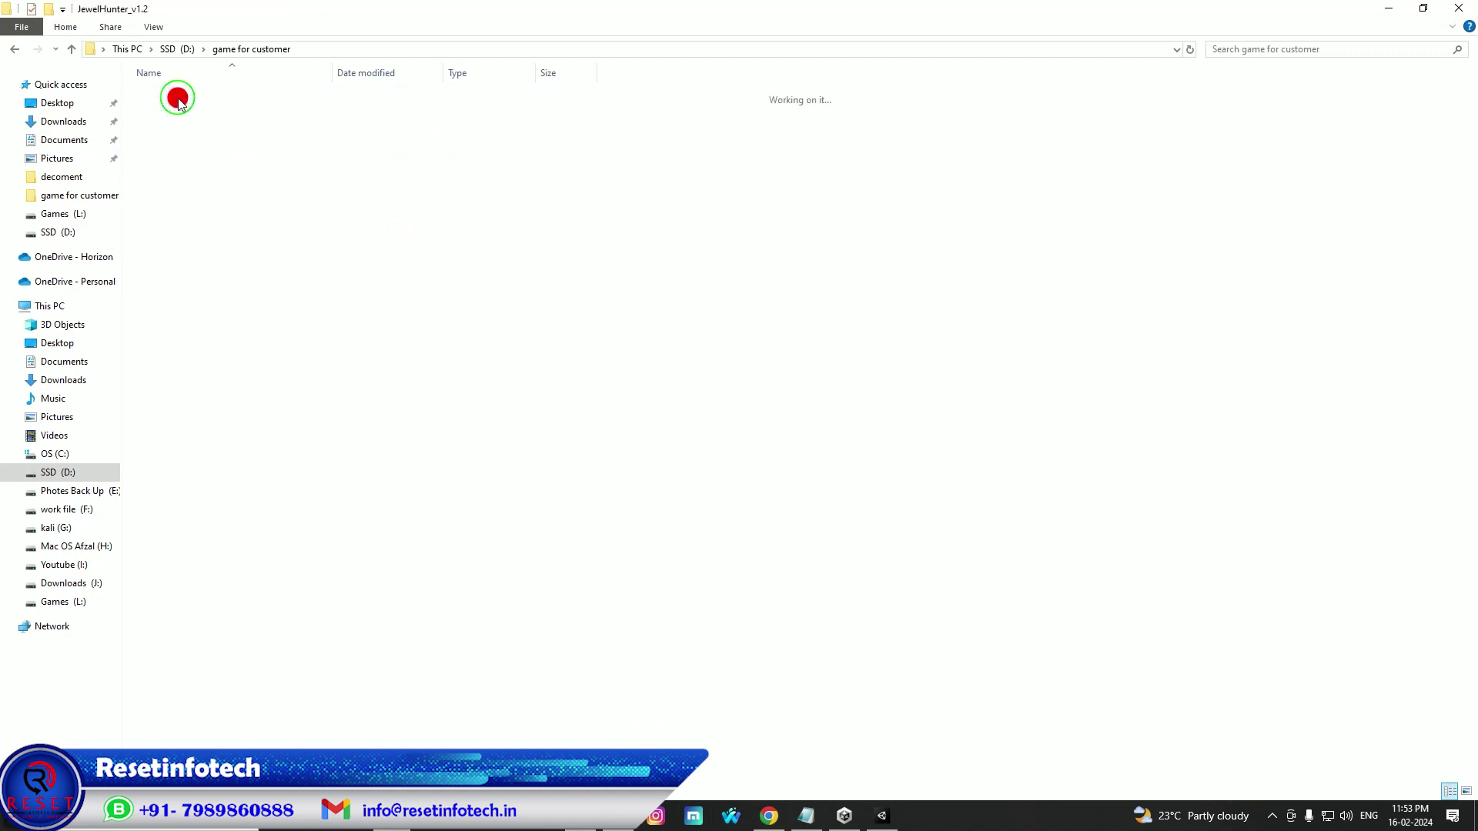
{"action": "left_click", "coordinate": [141, 33]}
{"action": "left_click", "coordinate": [231, 42]}
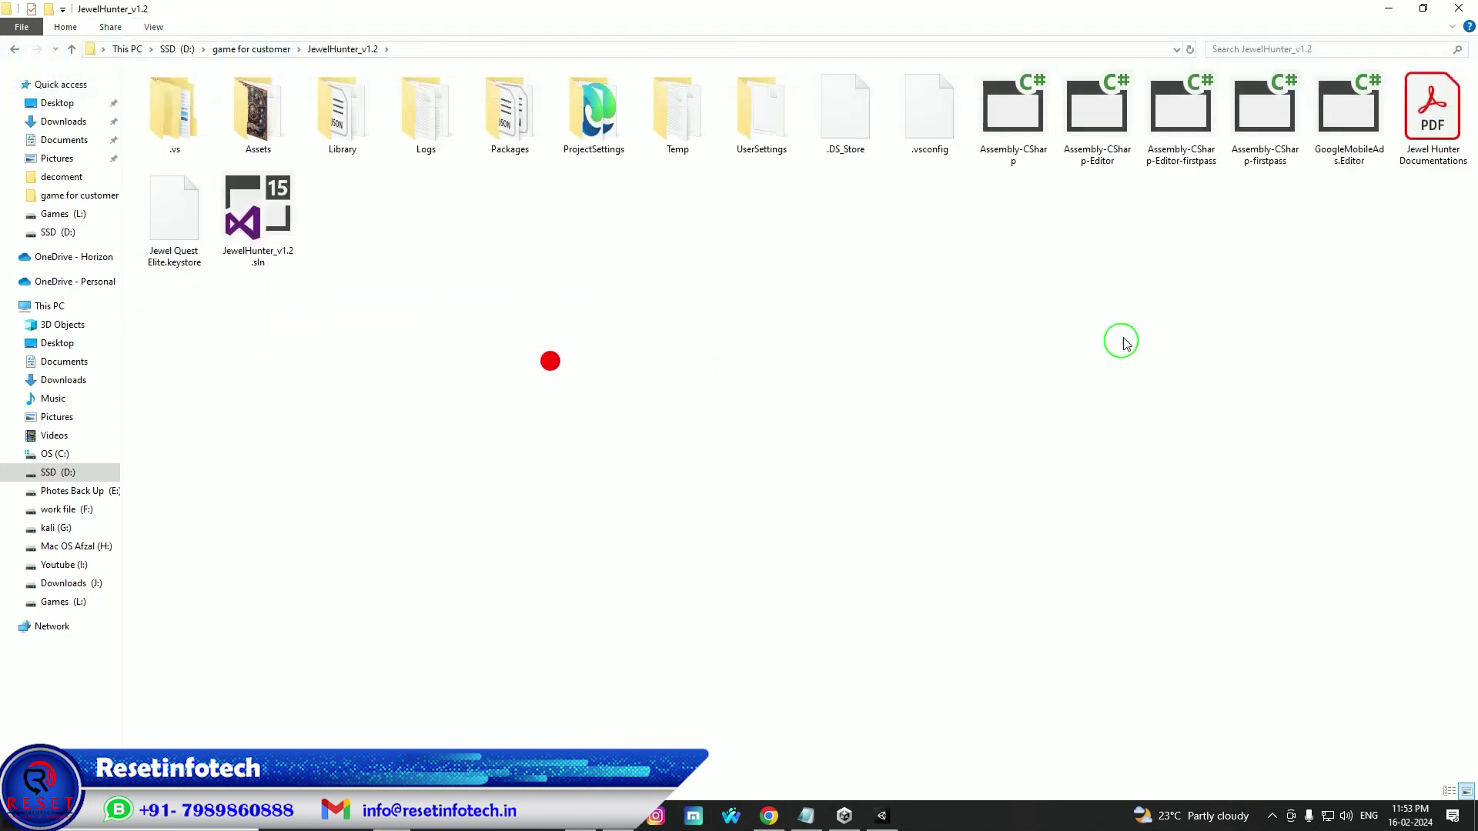
{"action": "double_click", "coordinate": [258, 115]}
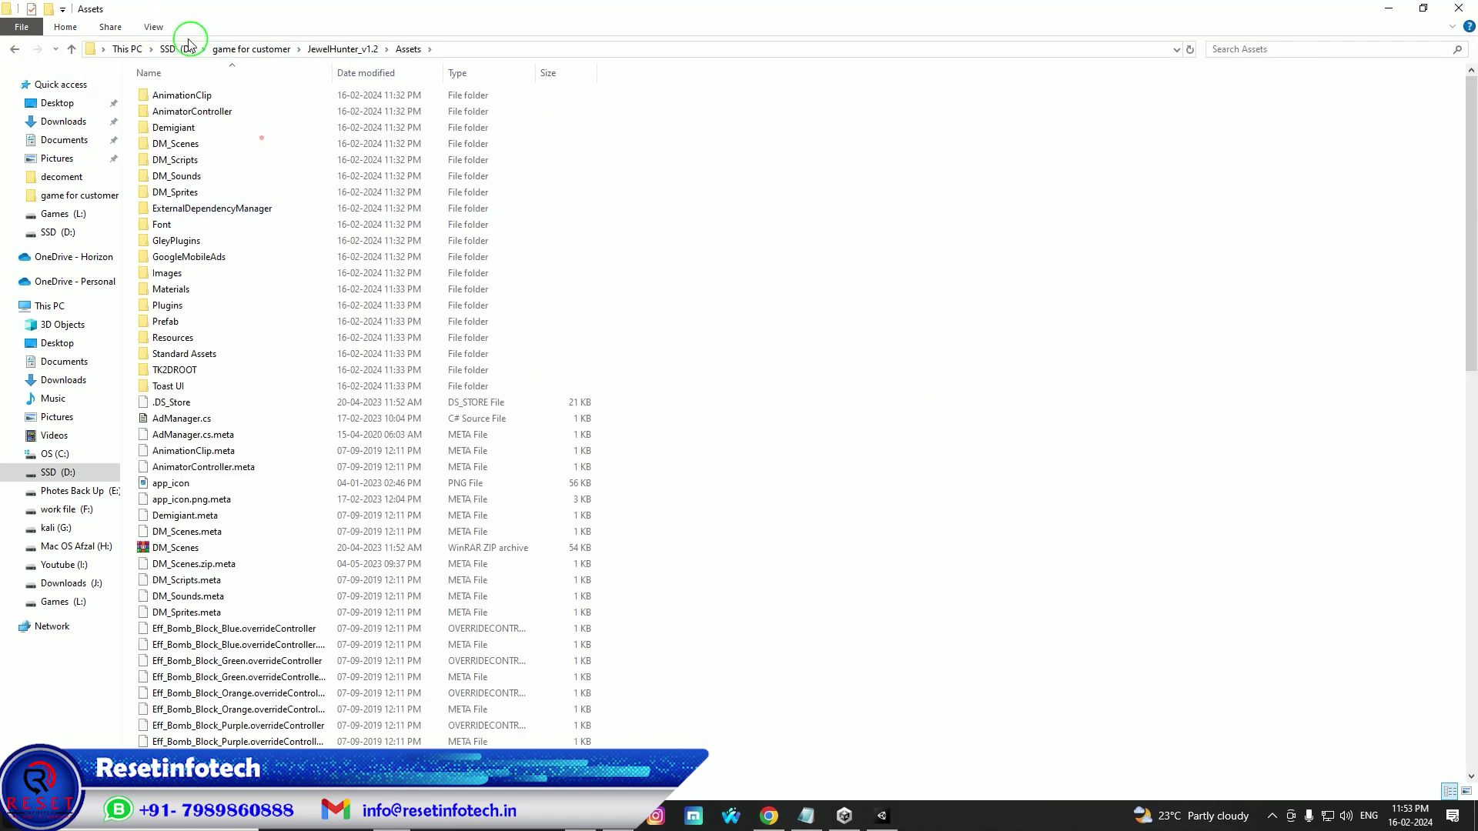
{"action": "left_click", "coordinate": [154, 27]}
{"action": "left_click", "coordinate": [231, 42]}
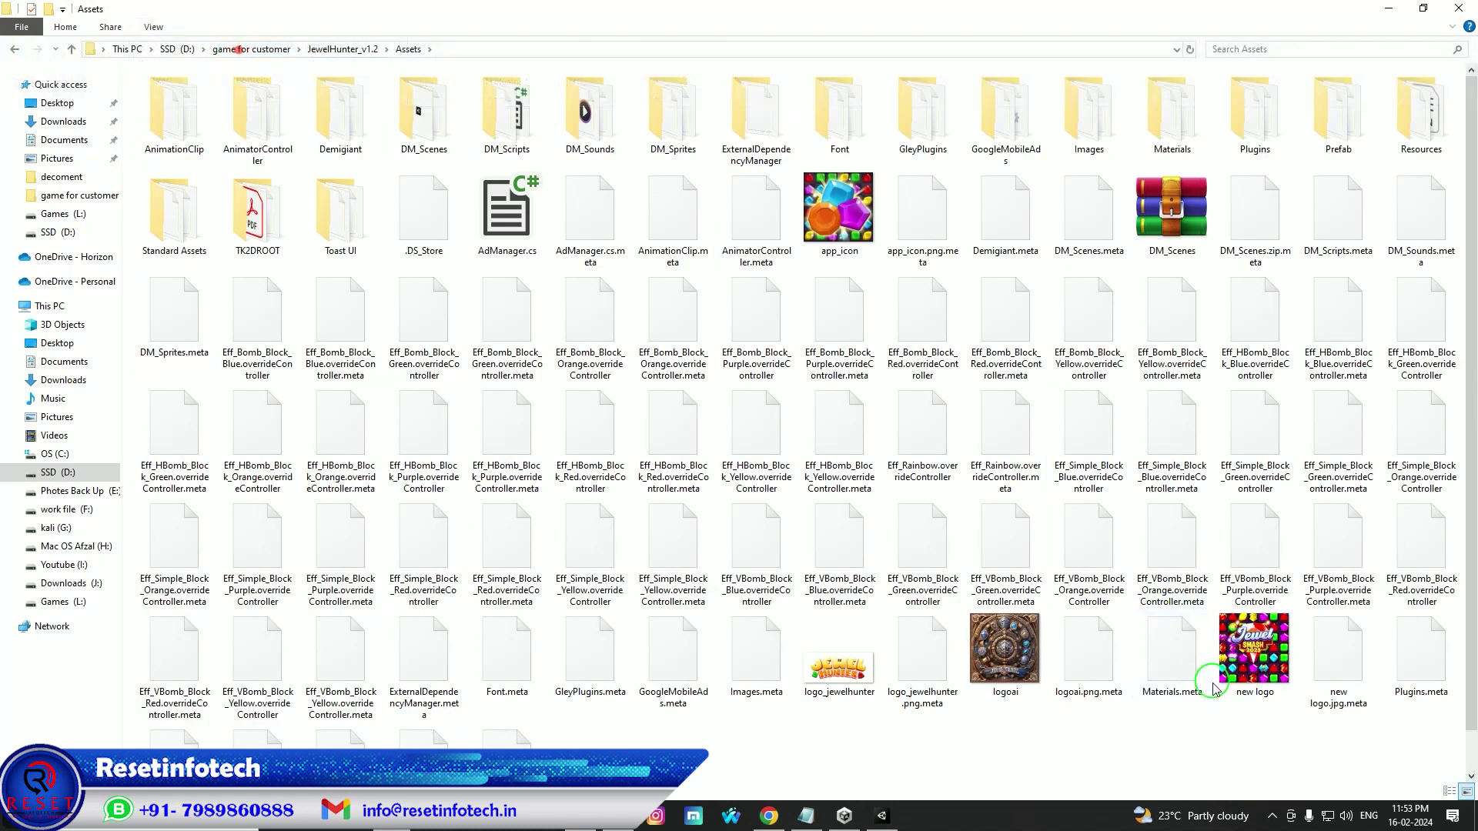
- Open logo_jewelhunter in Adobe Photoshop 2022
{"action": "right_click", "coordinate": [870, 667]}
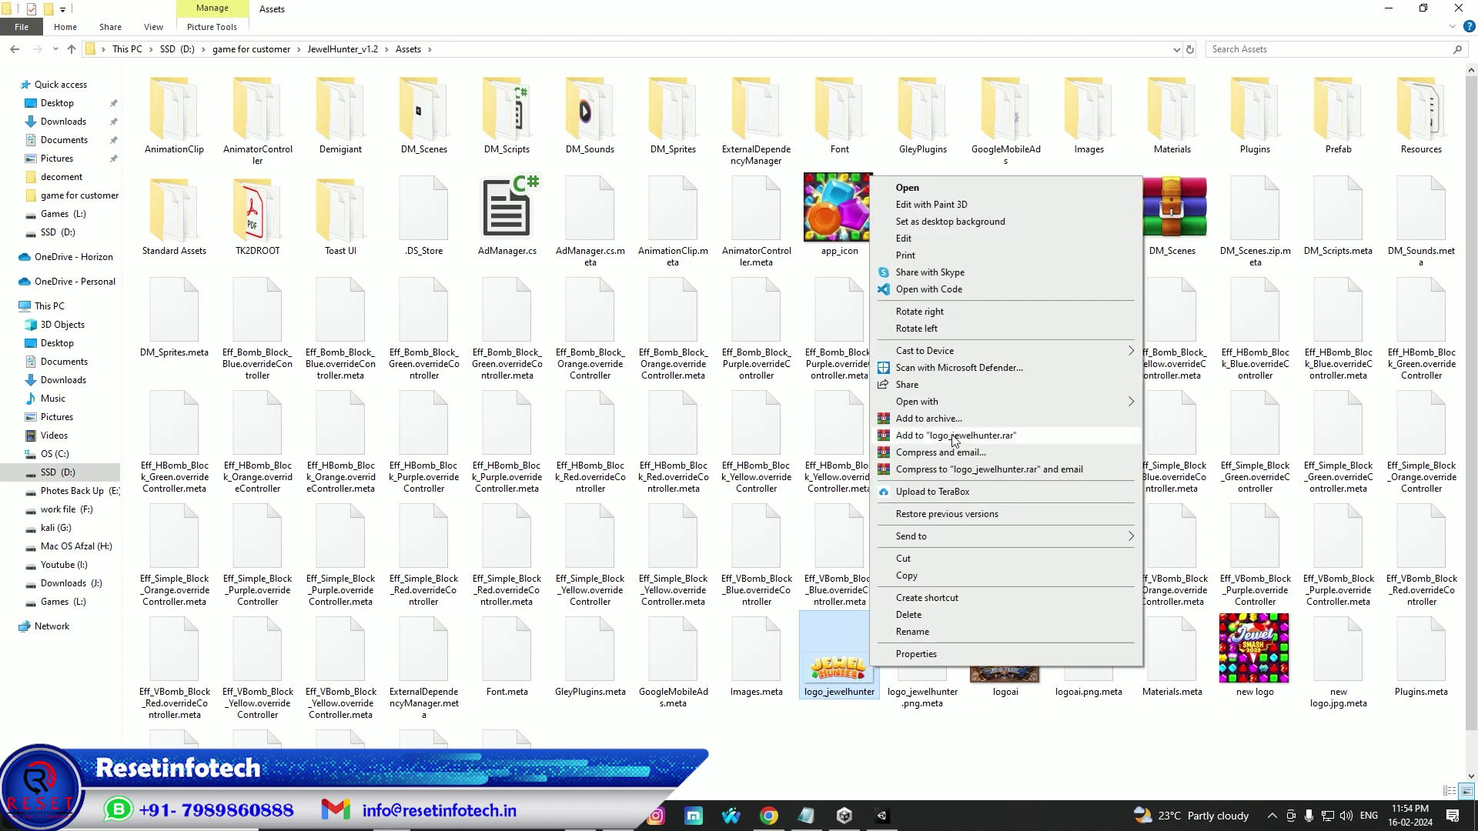
{"action": "mouse_move", "coordinate": [952, 402]}
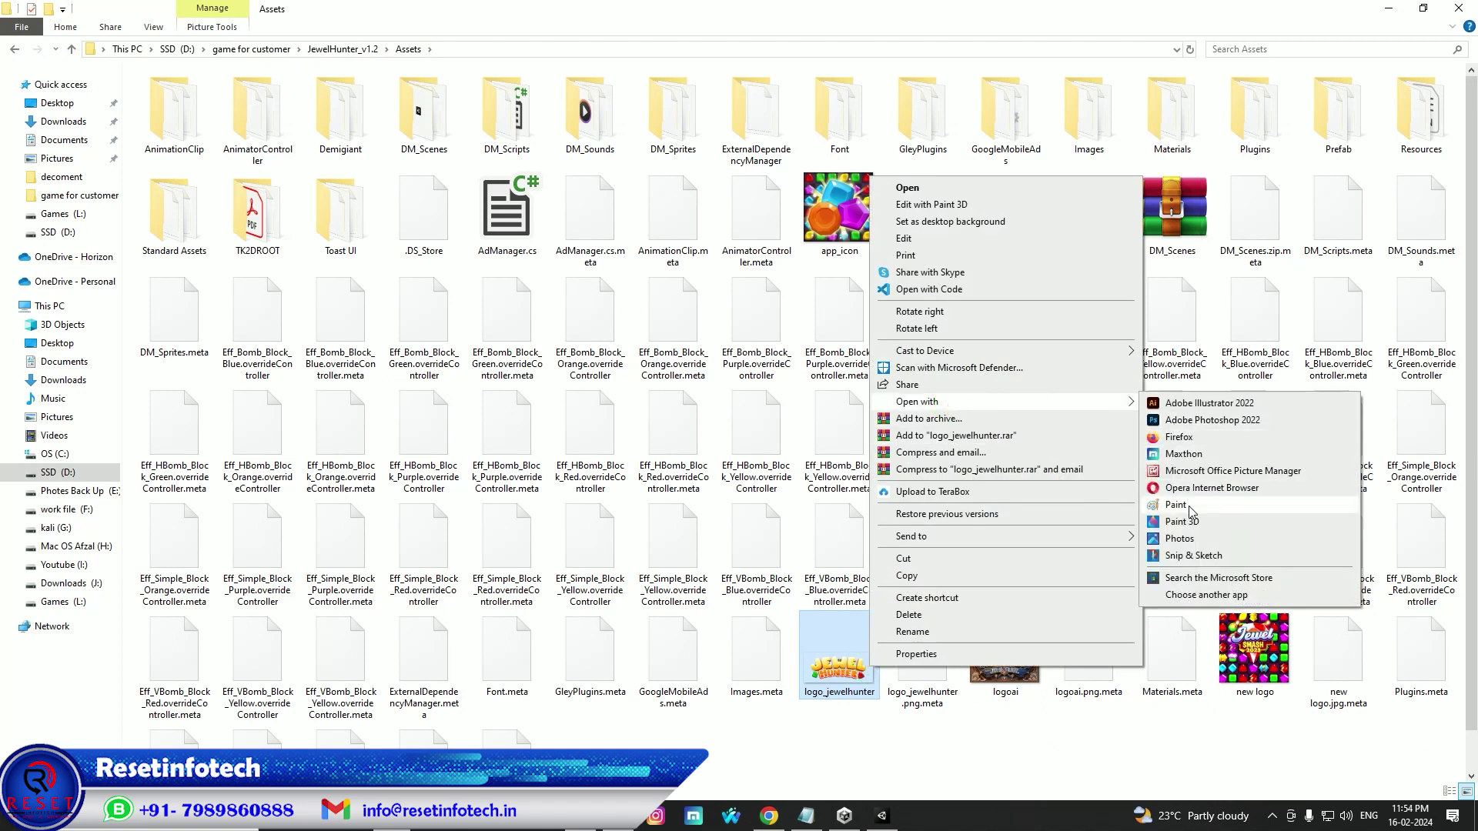
{"action": "left_click", "coordinate": [1183, 422]}
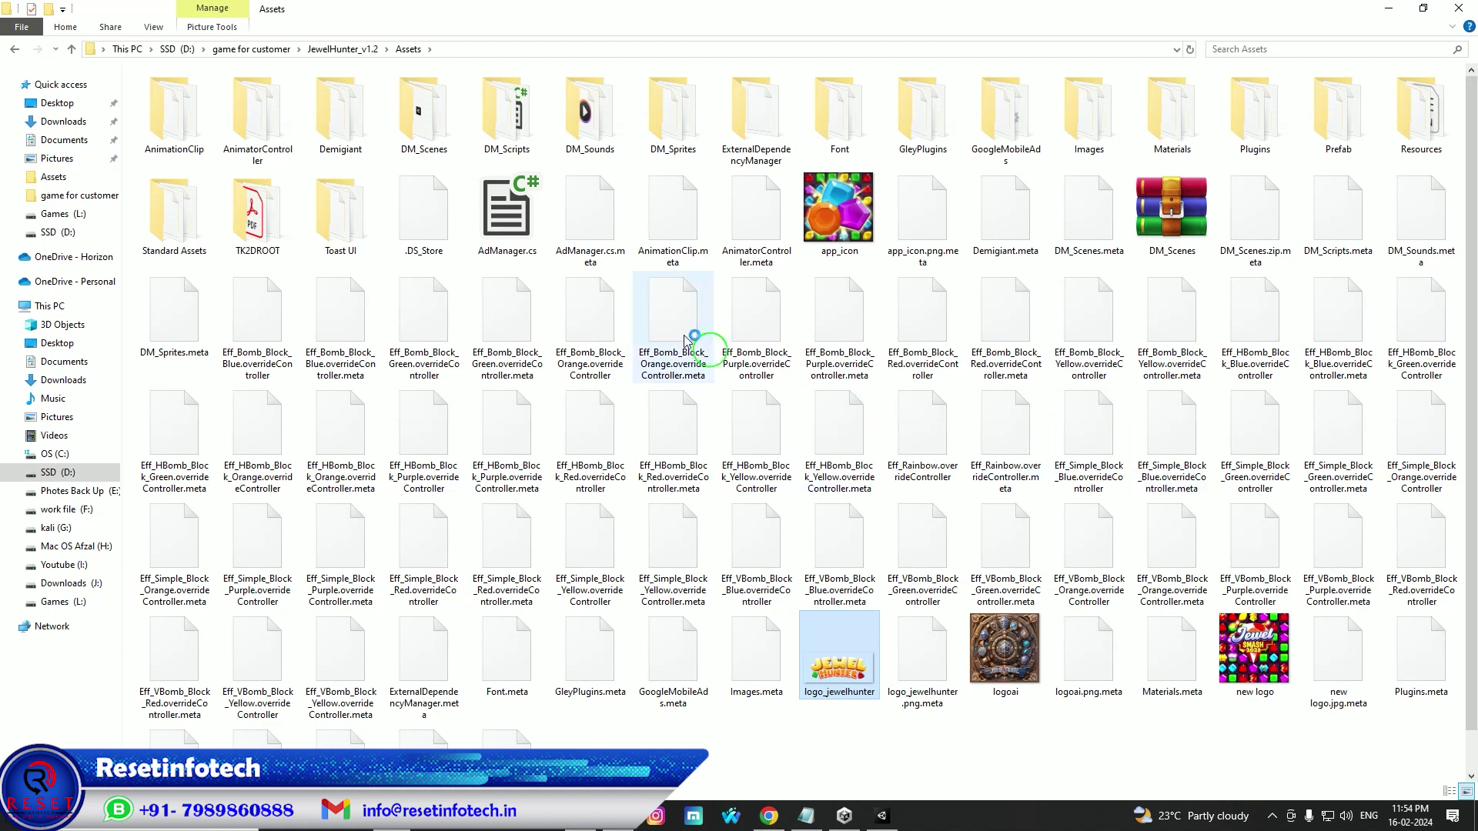
- Go back to 'game for customer', switch to large icons, and select the saved logo PNG
{"action": "left_click", "coordinate": [72, 49]}
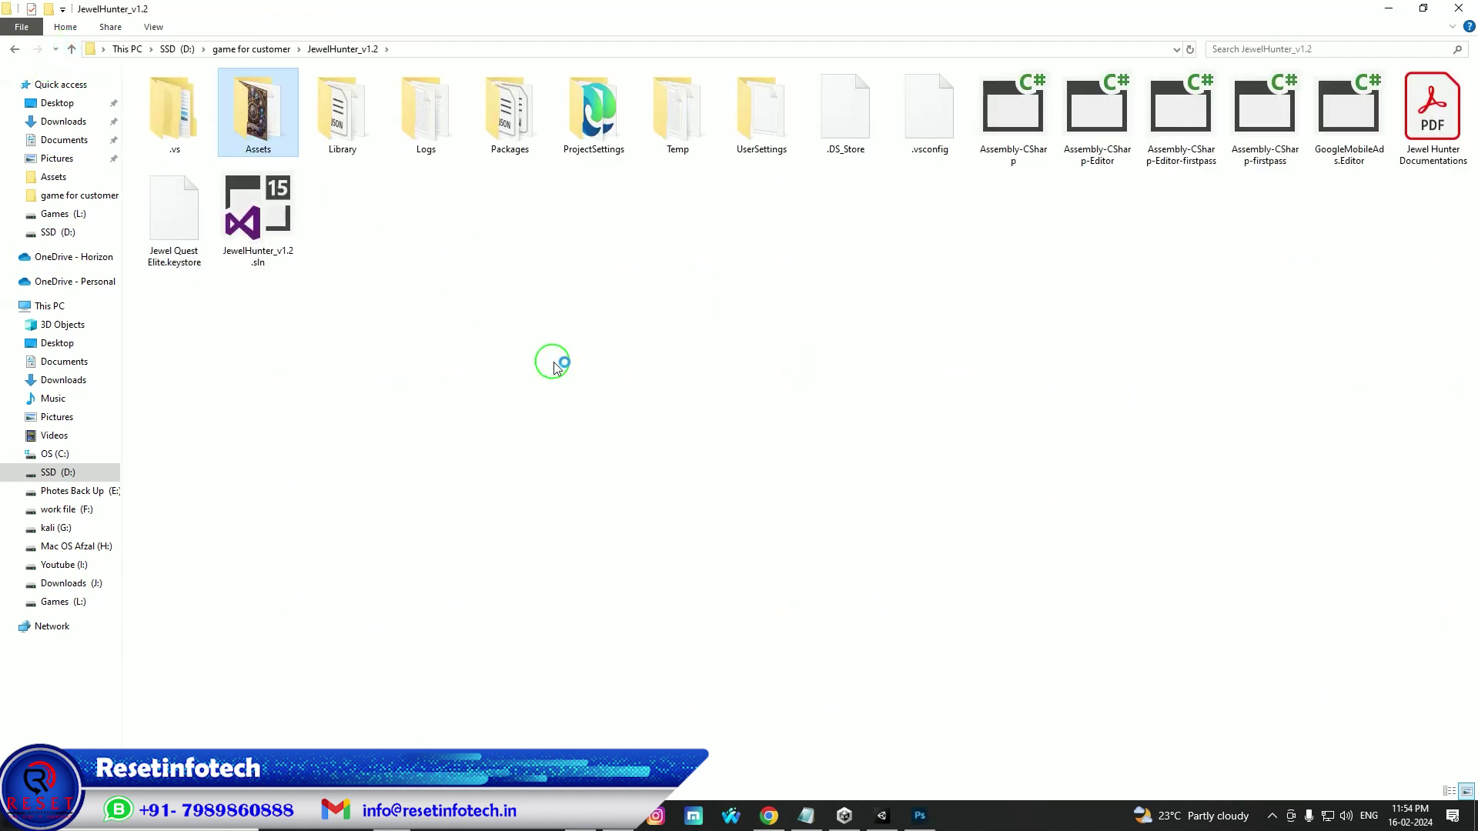
{"action": "left_click", "coordinate": [72, 50]}
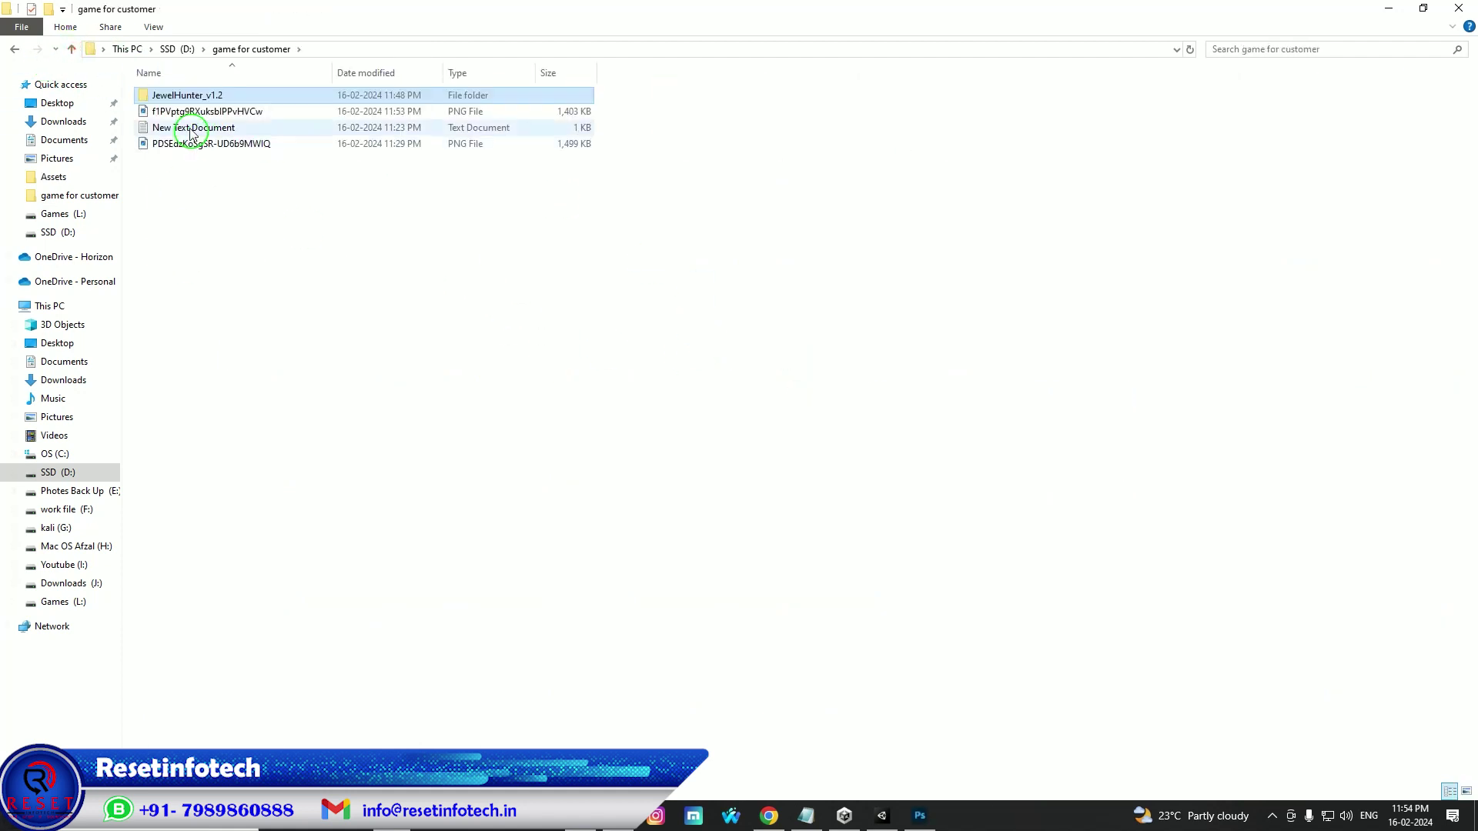
{"action": "left_click", "coordinate": [153, 28]}
{"action": "left_click", "coordinate": [247, 48]}
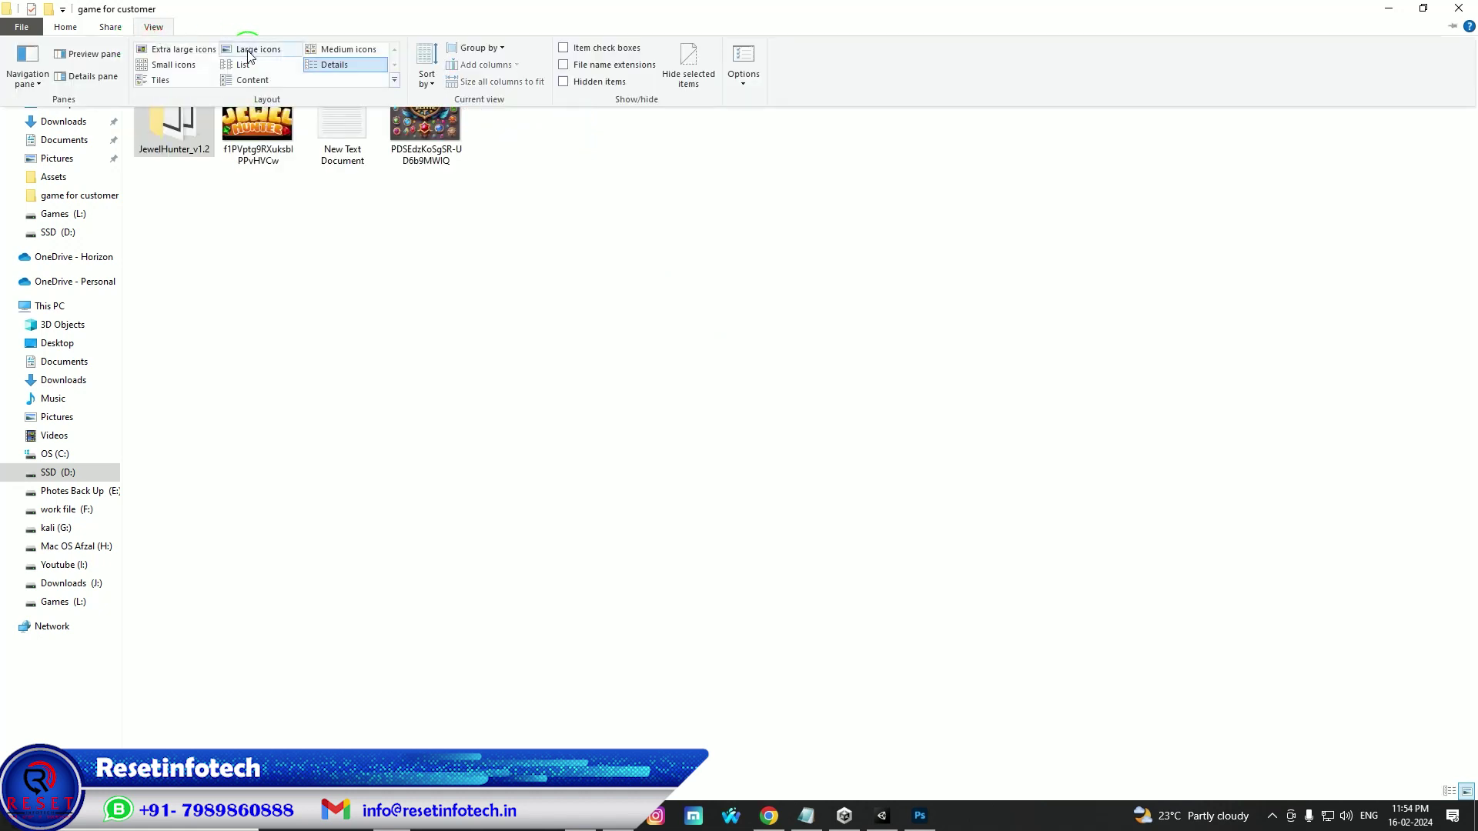
{"action": "left_click", "coordinate": [346, 281]}
{"action": "left_click", "coordinate": [248, 119]}
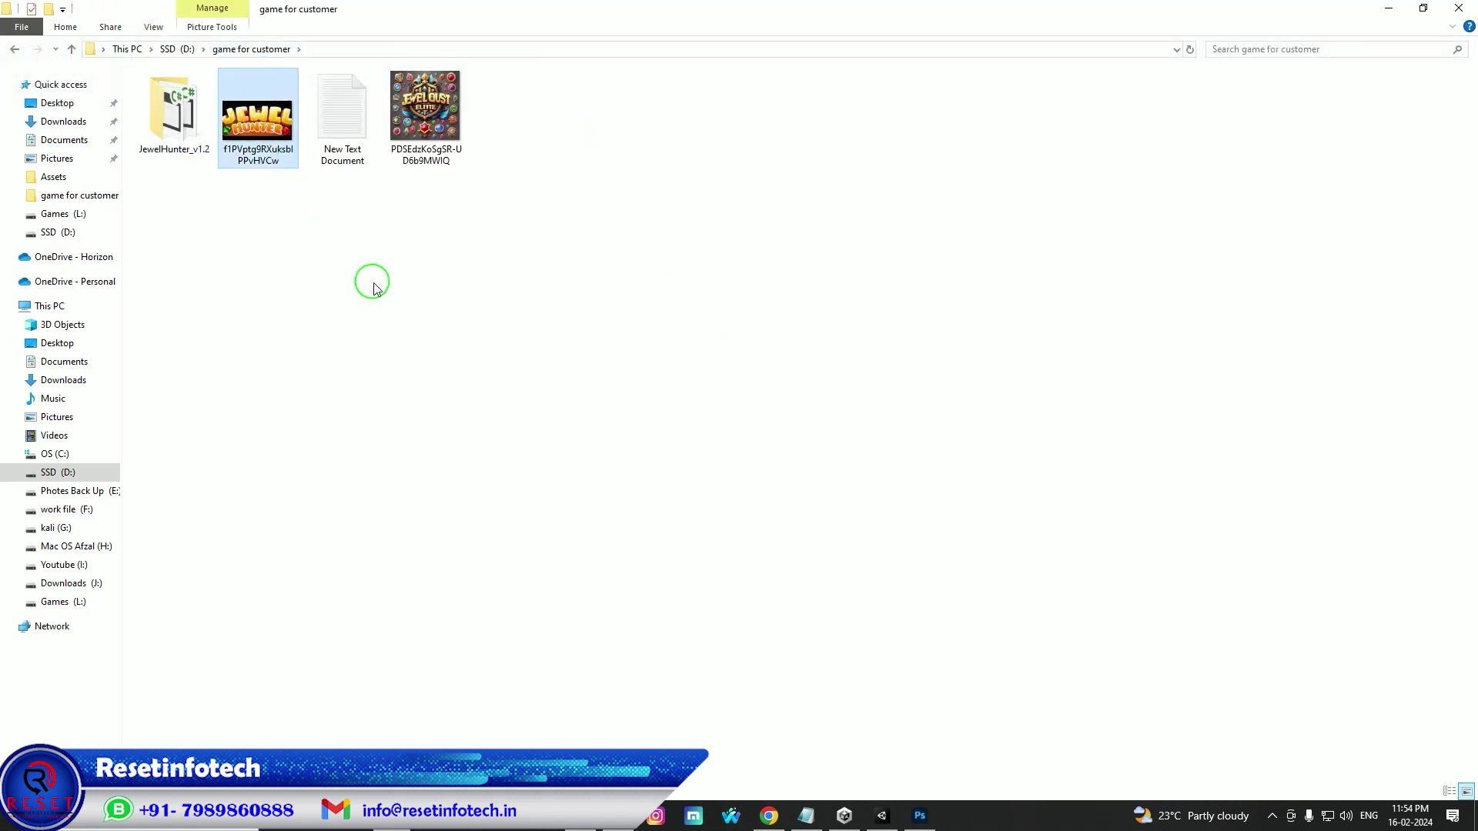
{"action": "double_click", "coordinate": [262, 119]}
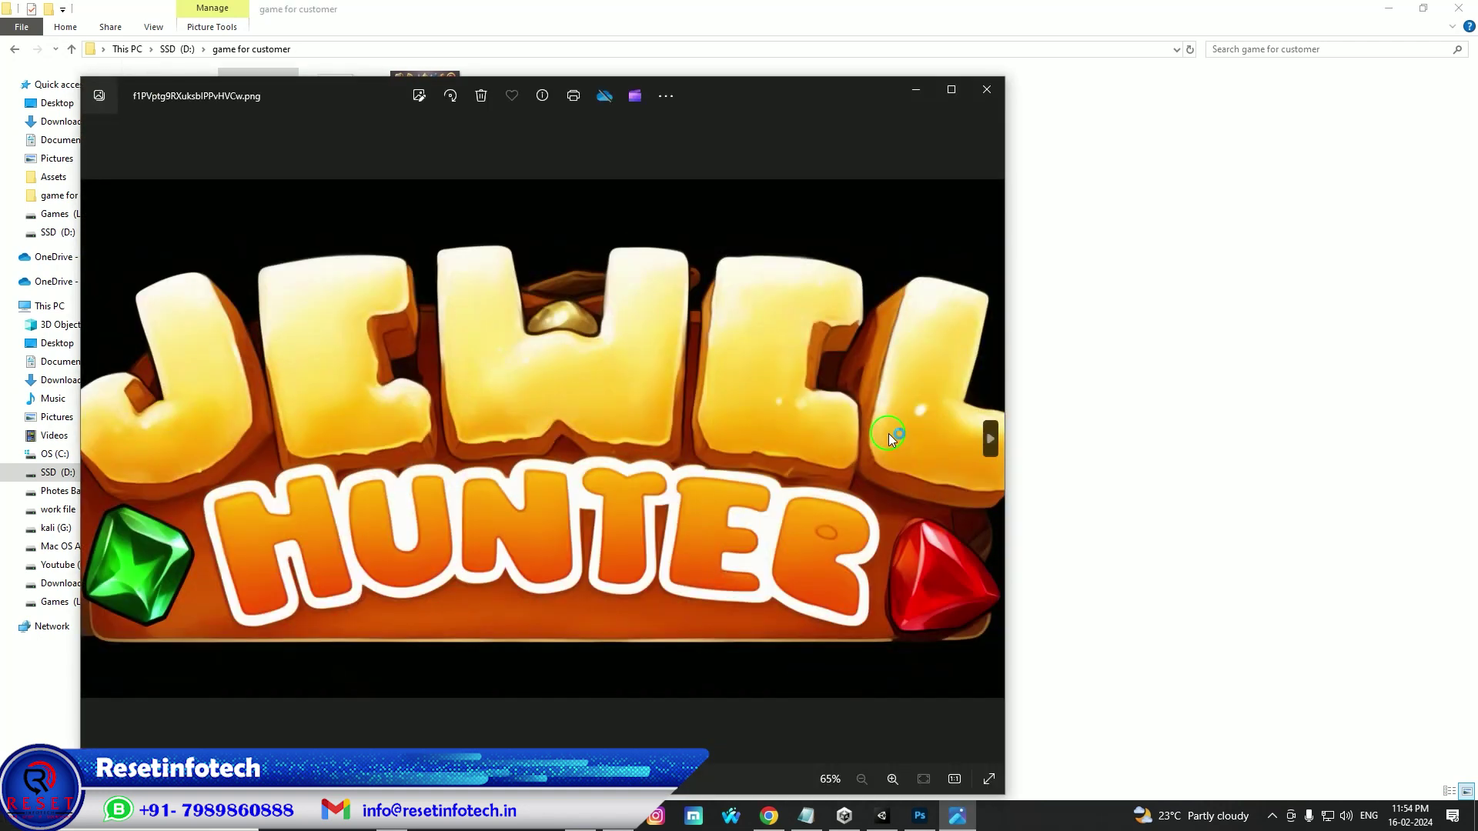
{"action": "left_click", "coordinate": [978, 98]}
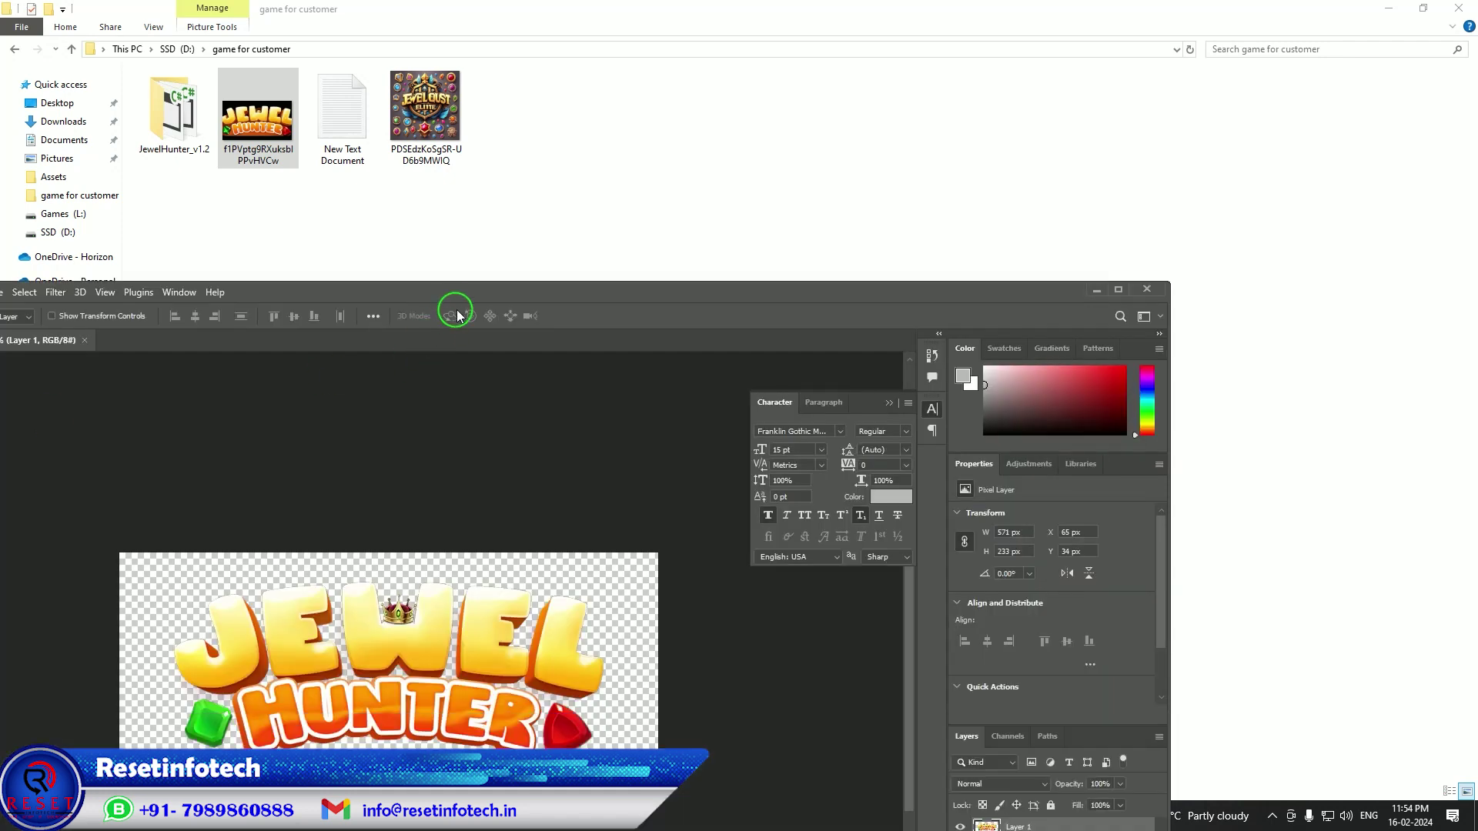
- Maximize Photoshop and place the new logo image into the logo_jewelhunter document
{"action": "double_click", "coordinate": [458, 294]}
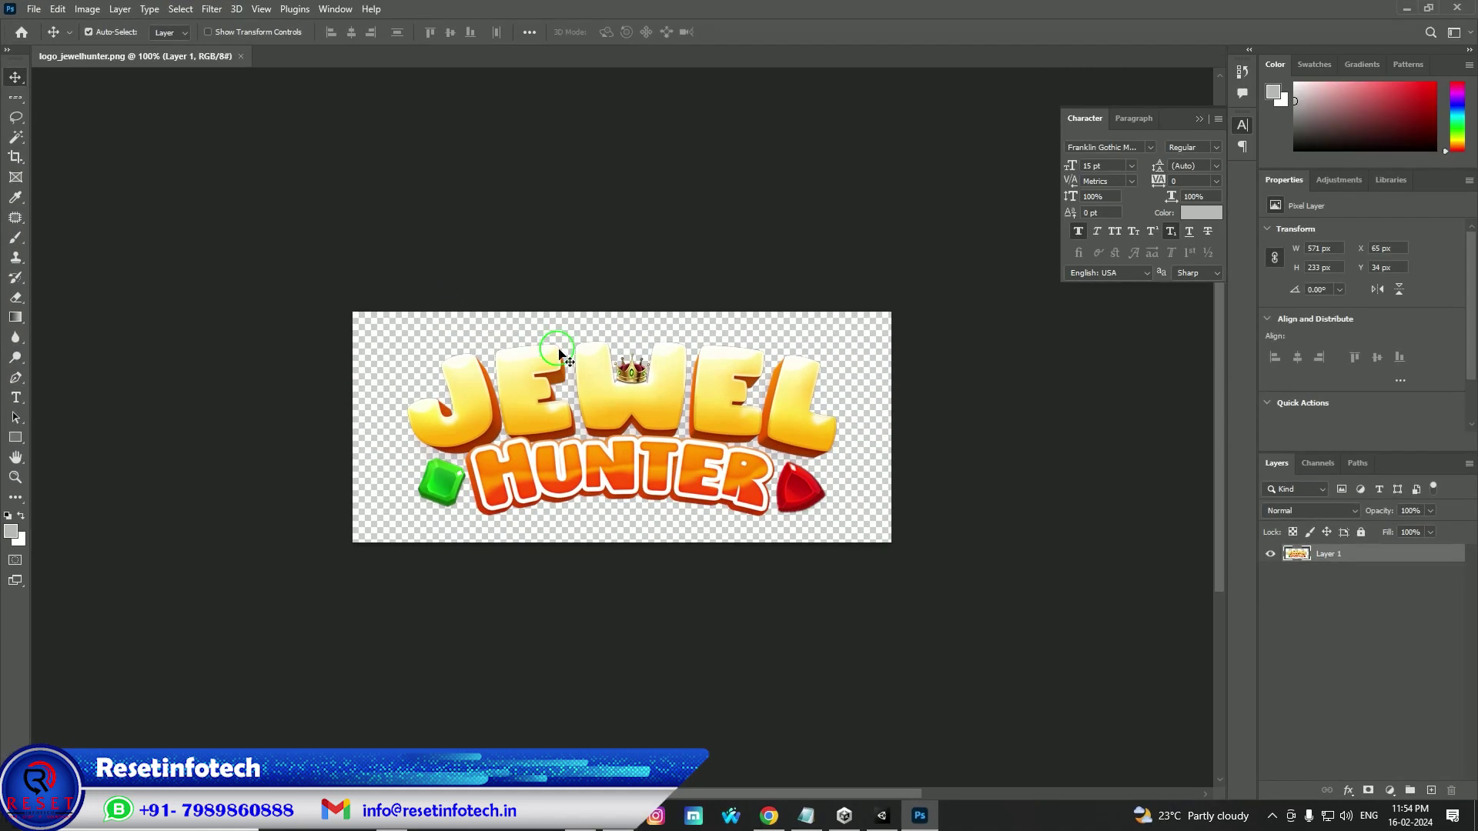
{"action": "key", "text": "alt+Tab"}
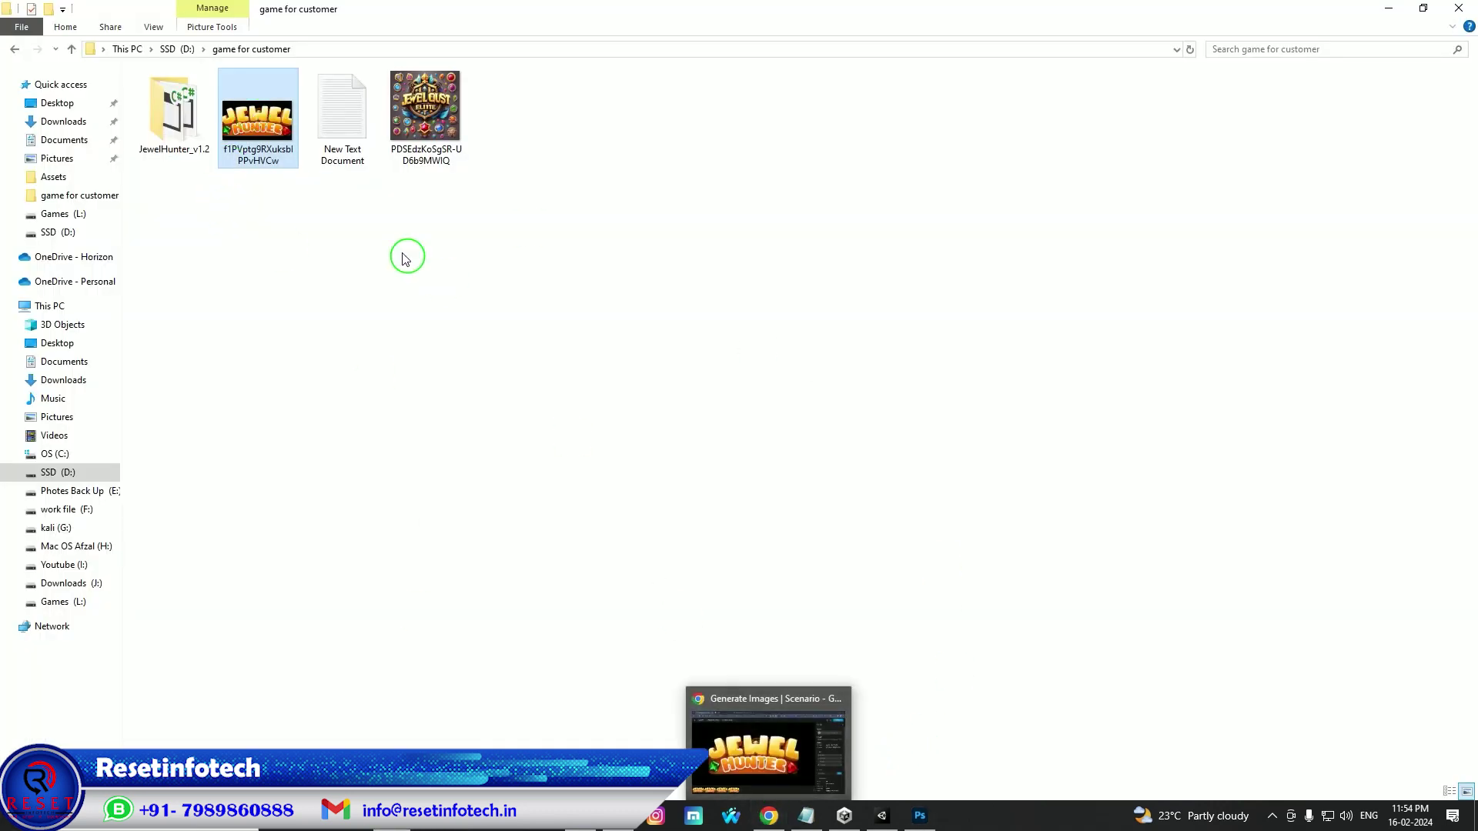
{"action": "mouse_move", "coordinate": [276, 130]}
{"action": "left_mouse_down"}
{"action": "mouse_move", "coordinate": [770, 523]}
{"action": "mouse_move", "coordinate": [732, 505]}
{"action": "left_mouse_up"}
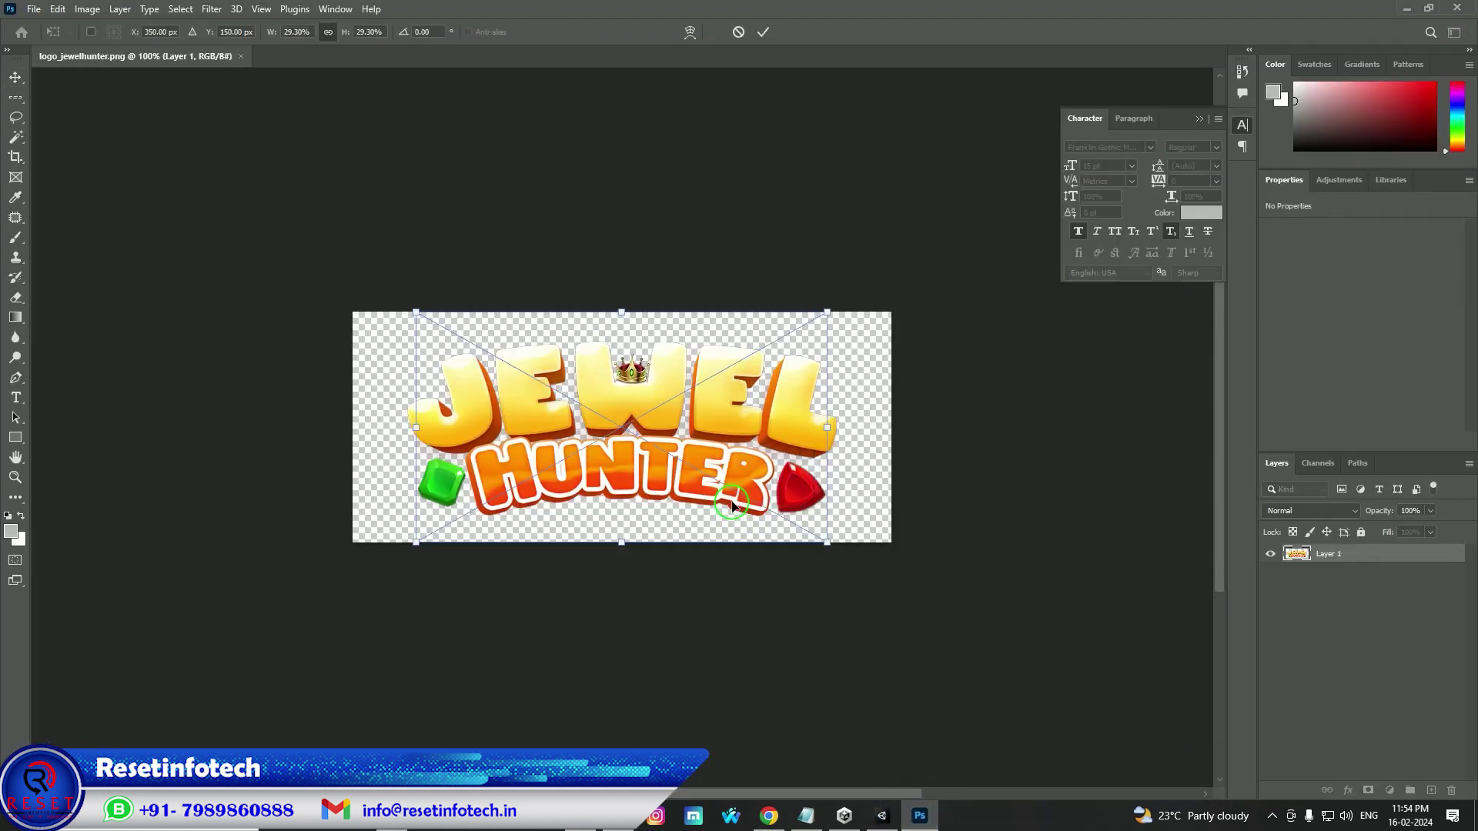
{"action": "key", "text": "Return"}
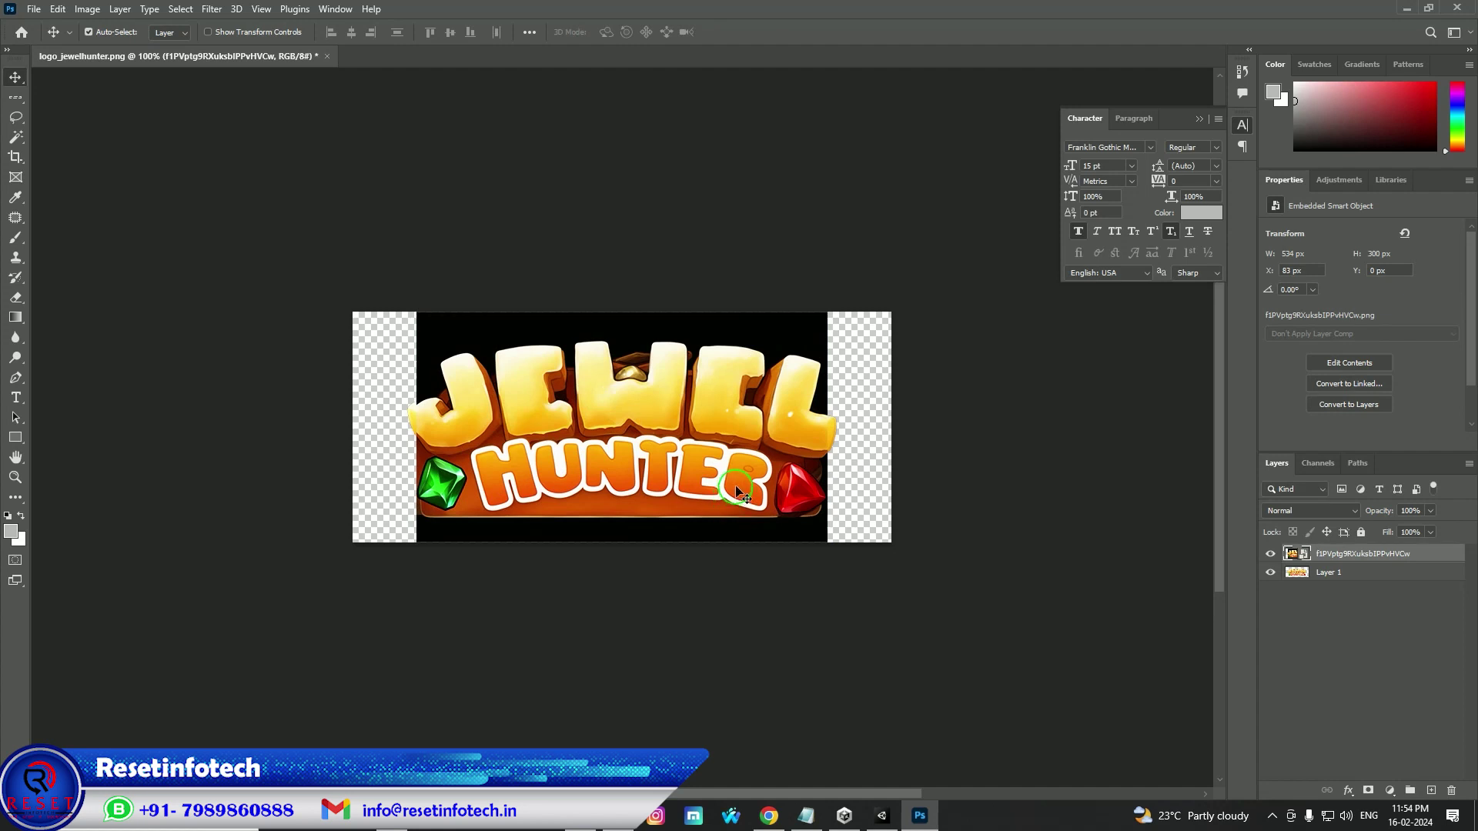
- Try removing the black background with the Magic Wand, then dismiss the smart-object error
{"action": "key", "text": "w"}
{"action": "left_click", "coordinate": [465, 341]}
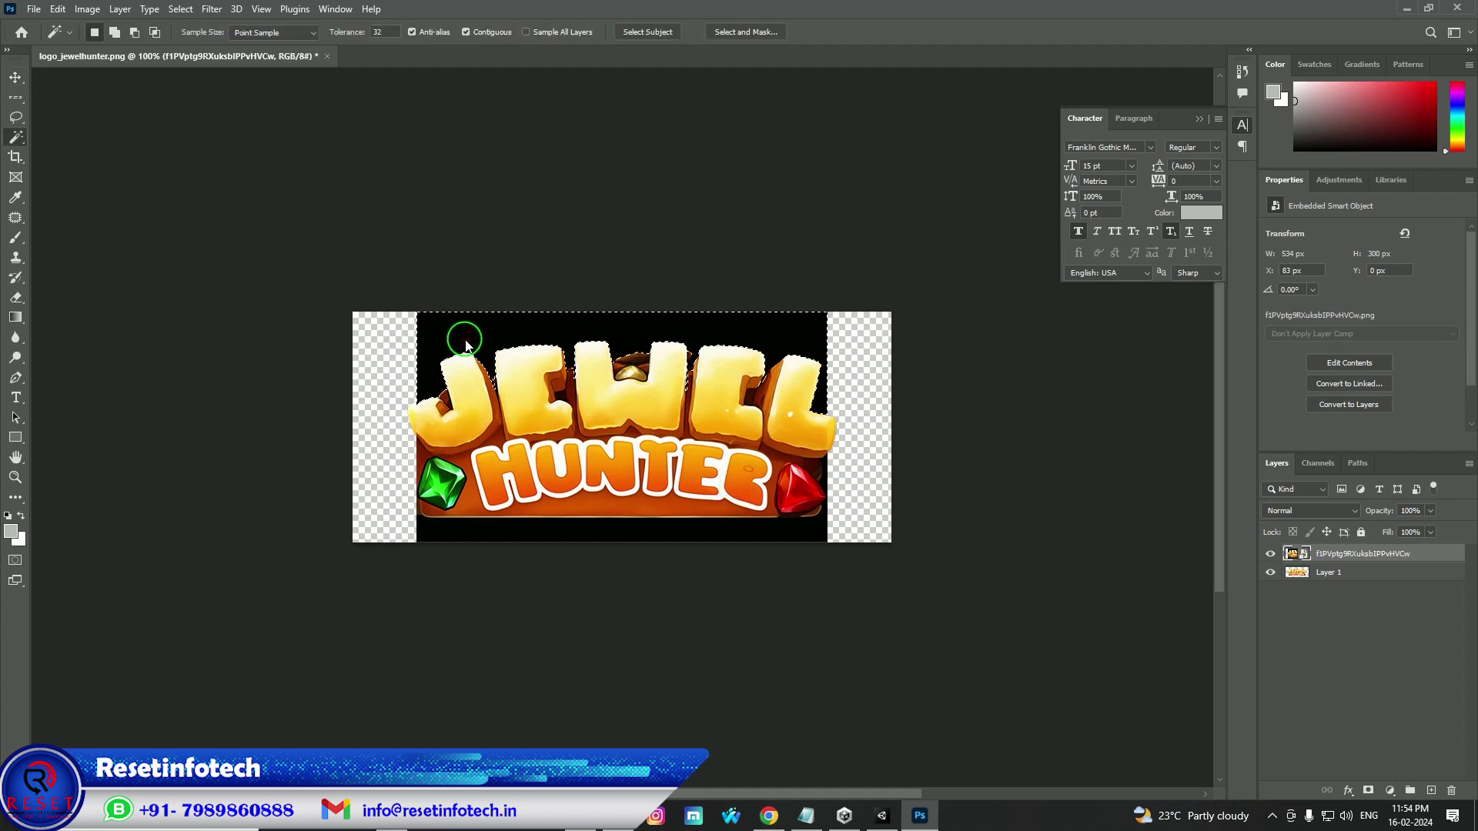
{"action": "key", "text": "Delete"}
{"action": "left_click", "coordinate": [723, 305]}
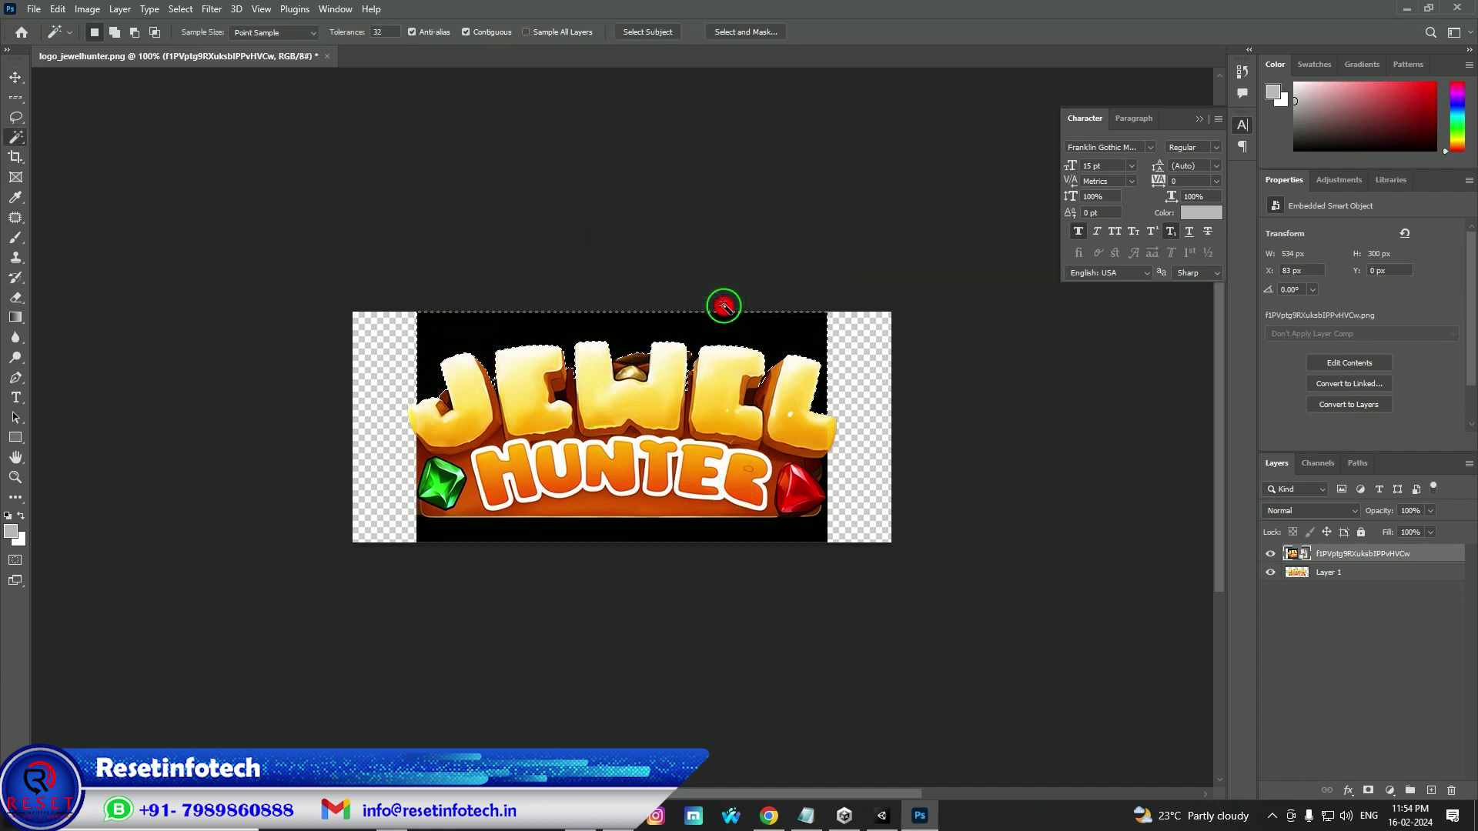
{"action": "key", "text": "Return"}
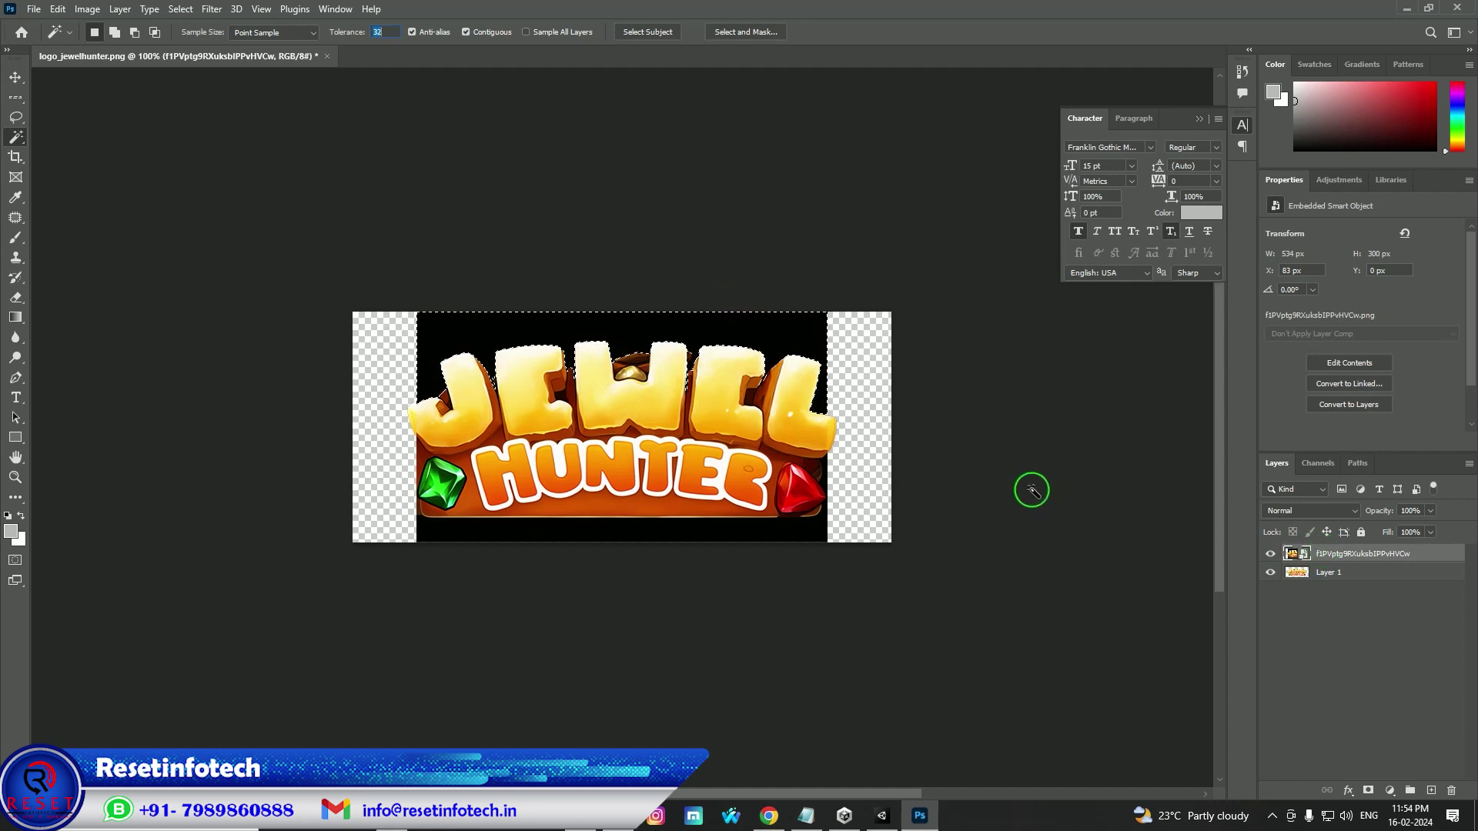
- Deselect, delete the black-backed logo layer, float the document window, and return to the browser
{"action": "left_click", "coordinate": [16, 77]}
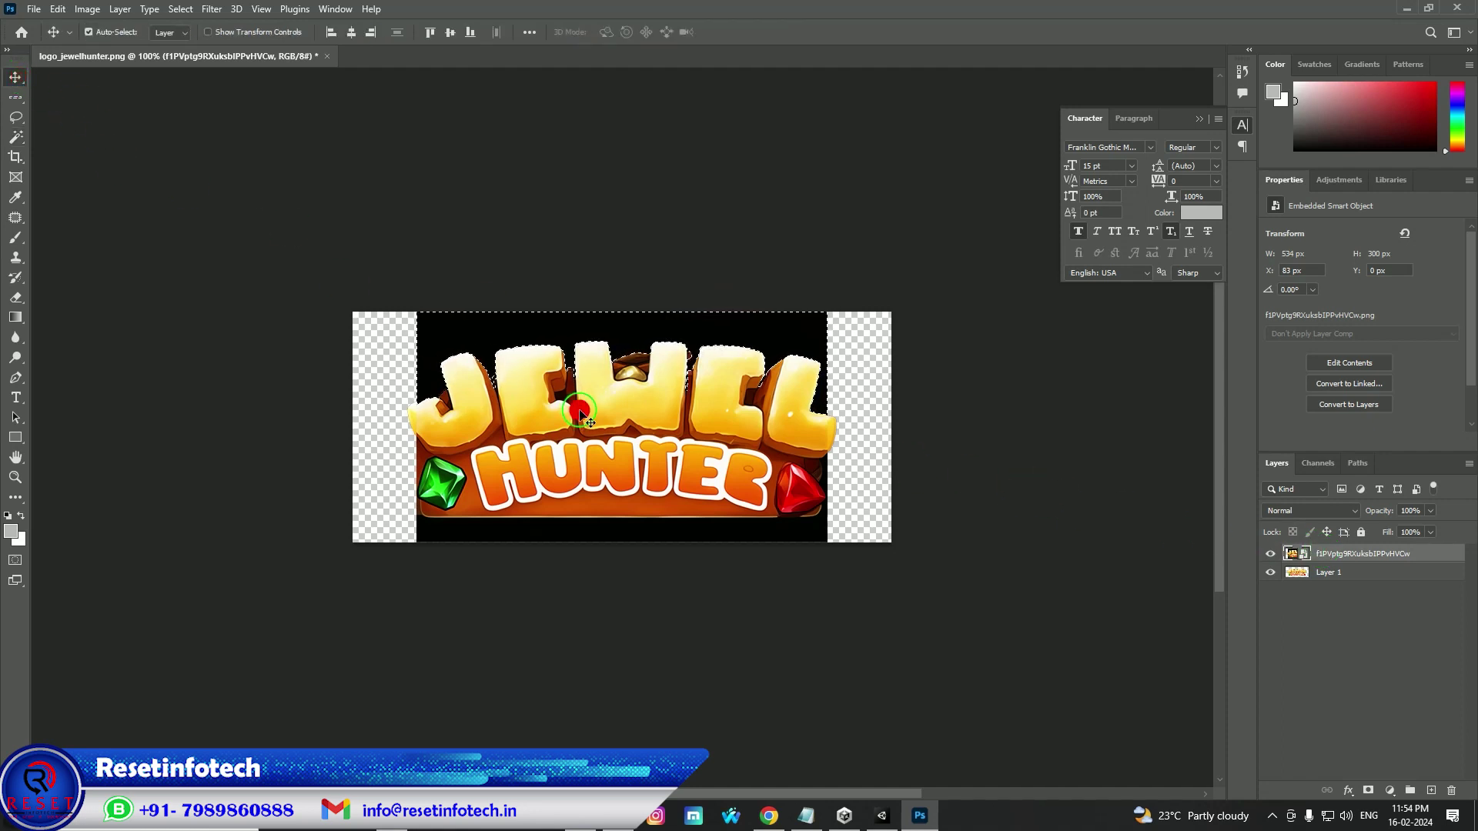
{"action": "key", "text": "ctrl+d"}
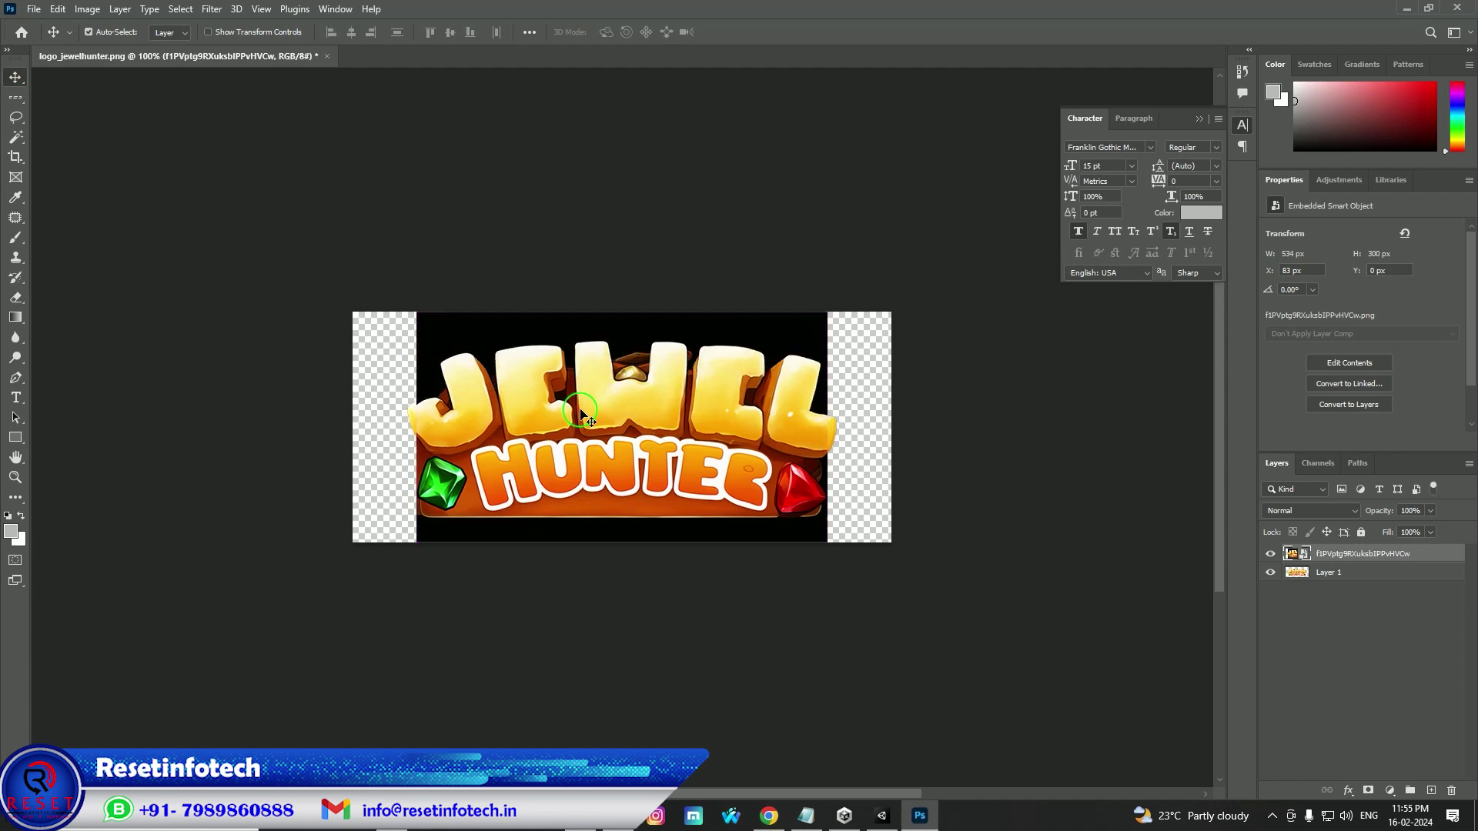
{"action": "key", "text": "Delete"}
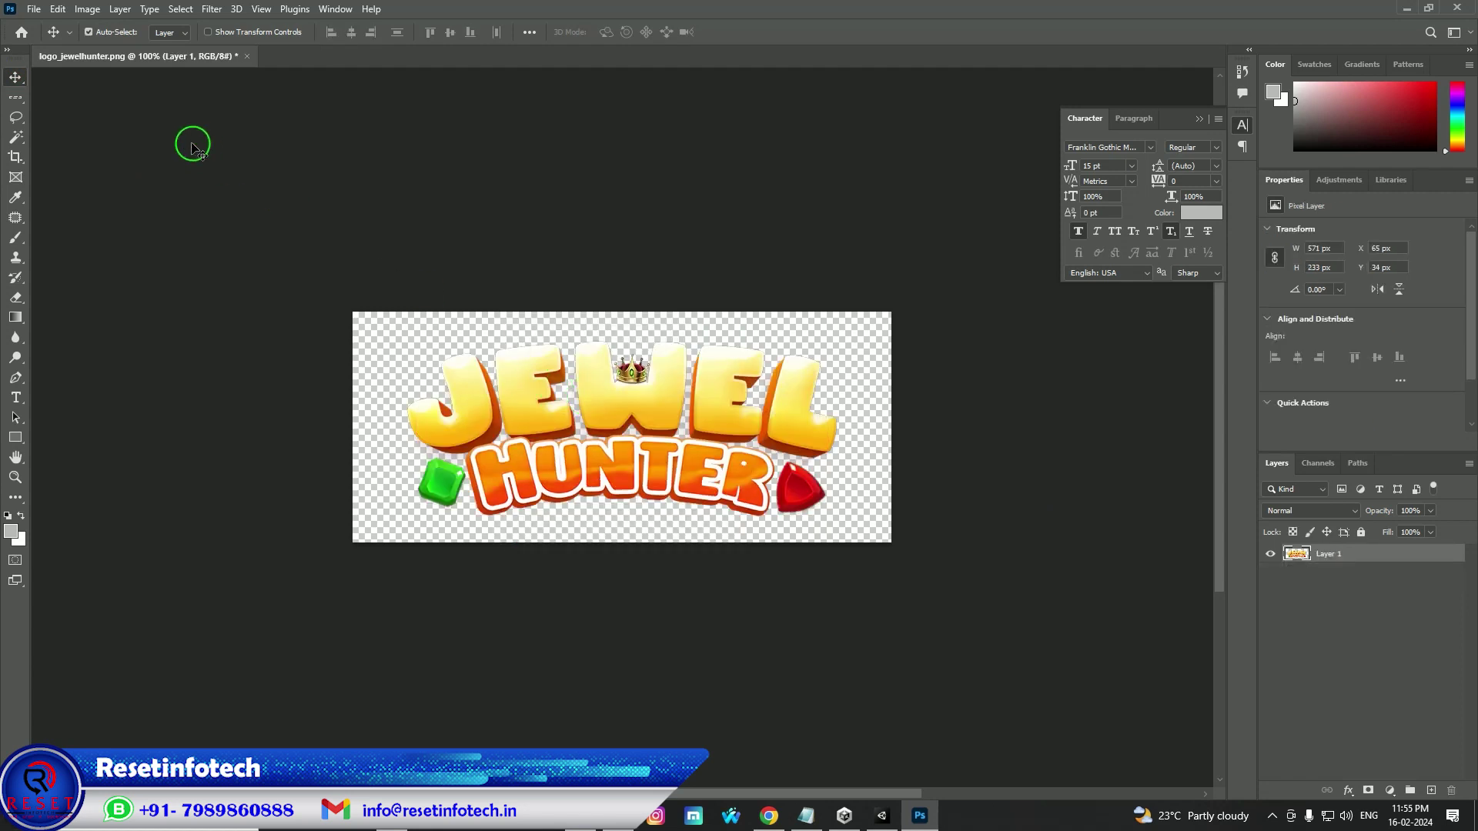
{"action": "left_click_drag", "start_coordinate": [119, 60], "coordinate": [156, 119]}
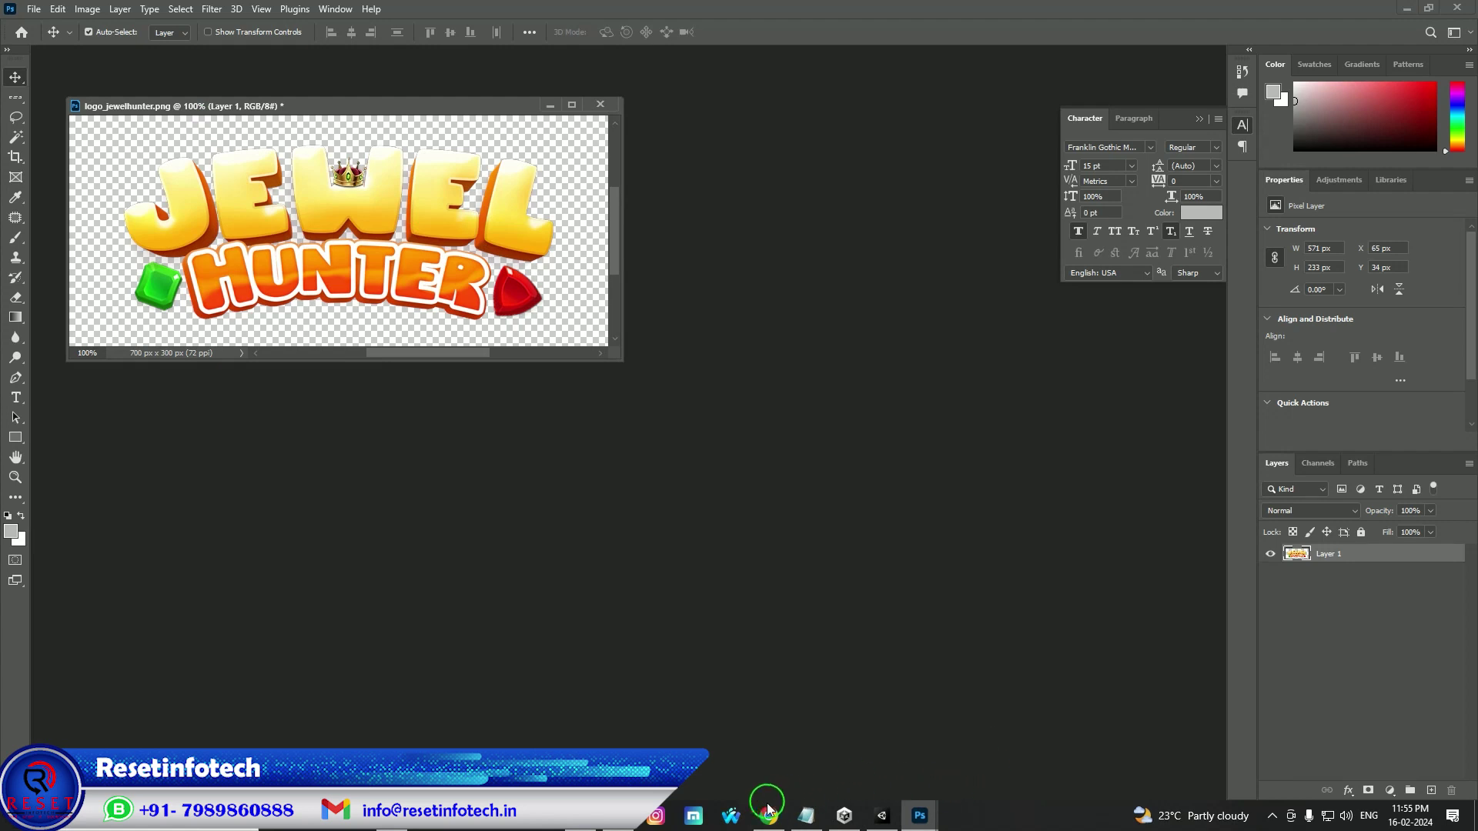
{"action": "left_click", "coordinate": [769, 816]}
{"action": "left_click", "coordinate": [592, 15]}
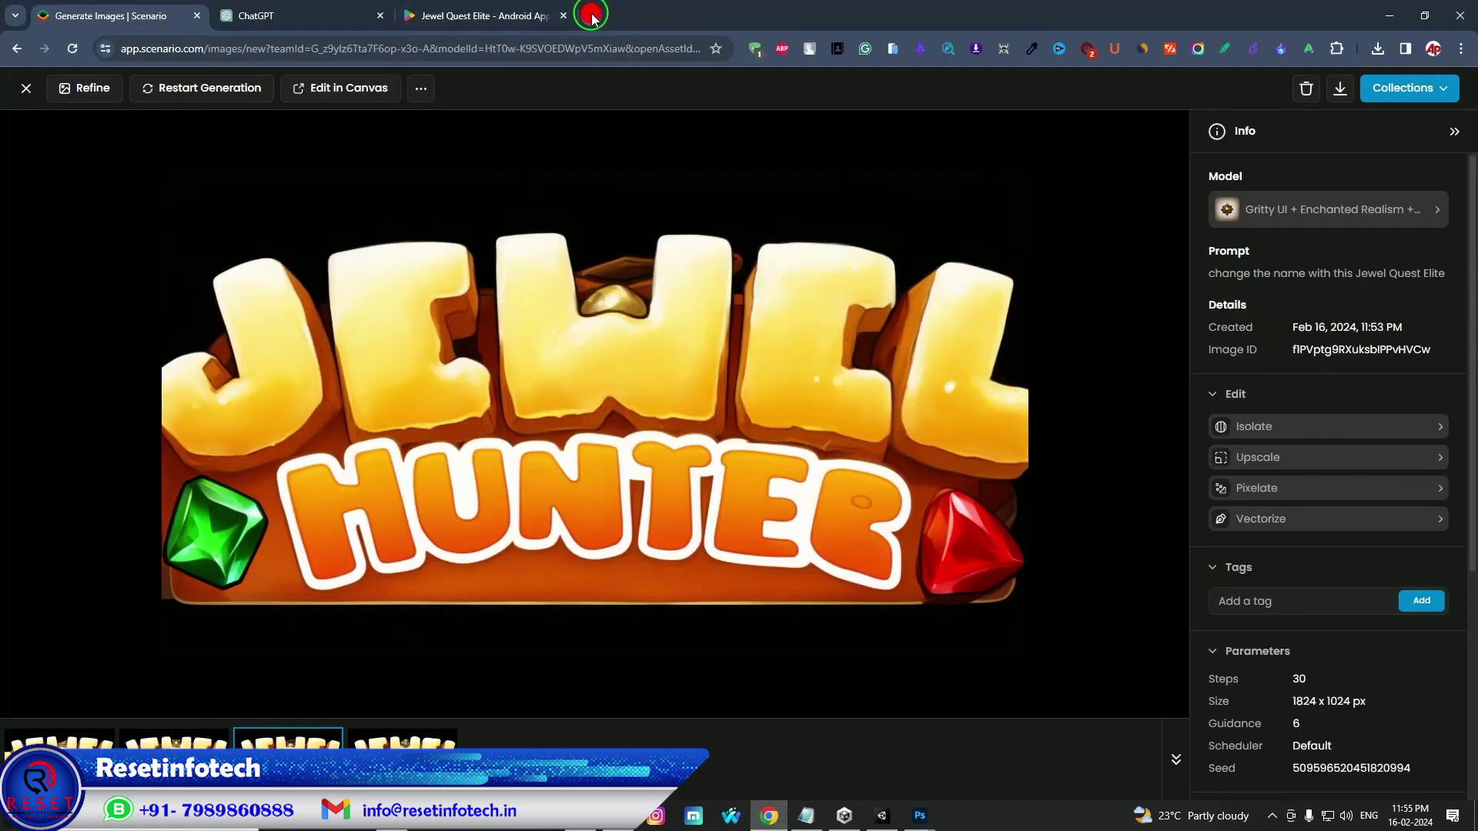
- Upload the generated logo from 'game for customer' to remove.bg and download the transparent preview
{"action": "type", "text": "b"}
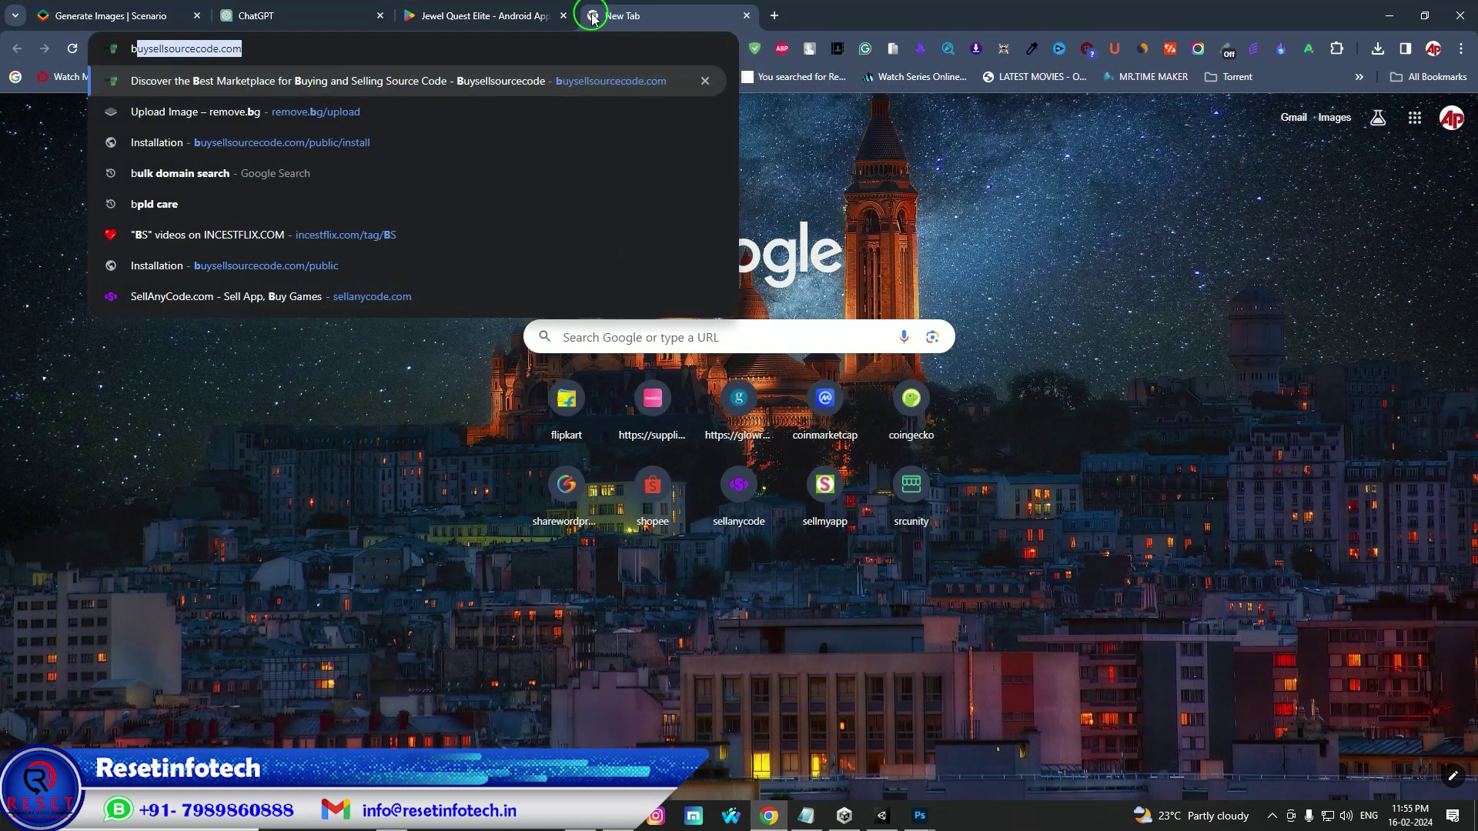
{"action": "key", "text": "Down"}
{"action": "key", "text": "Return"}
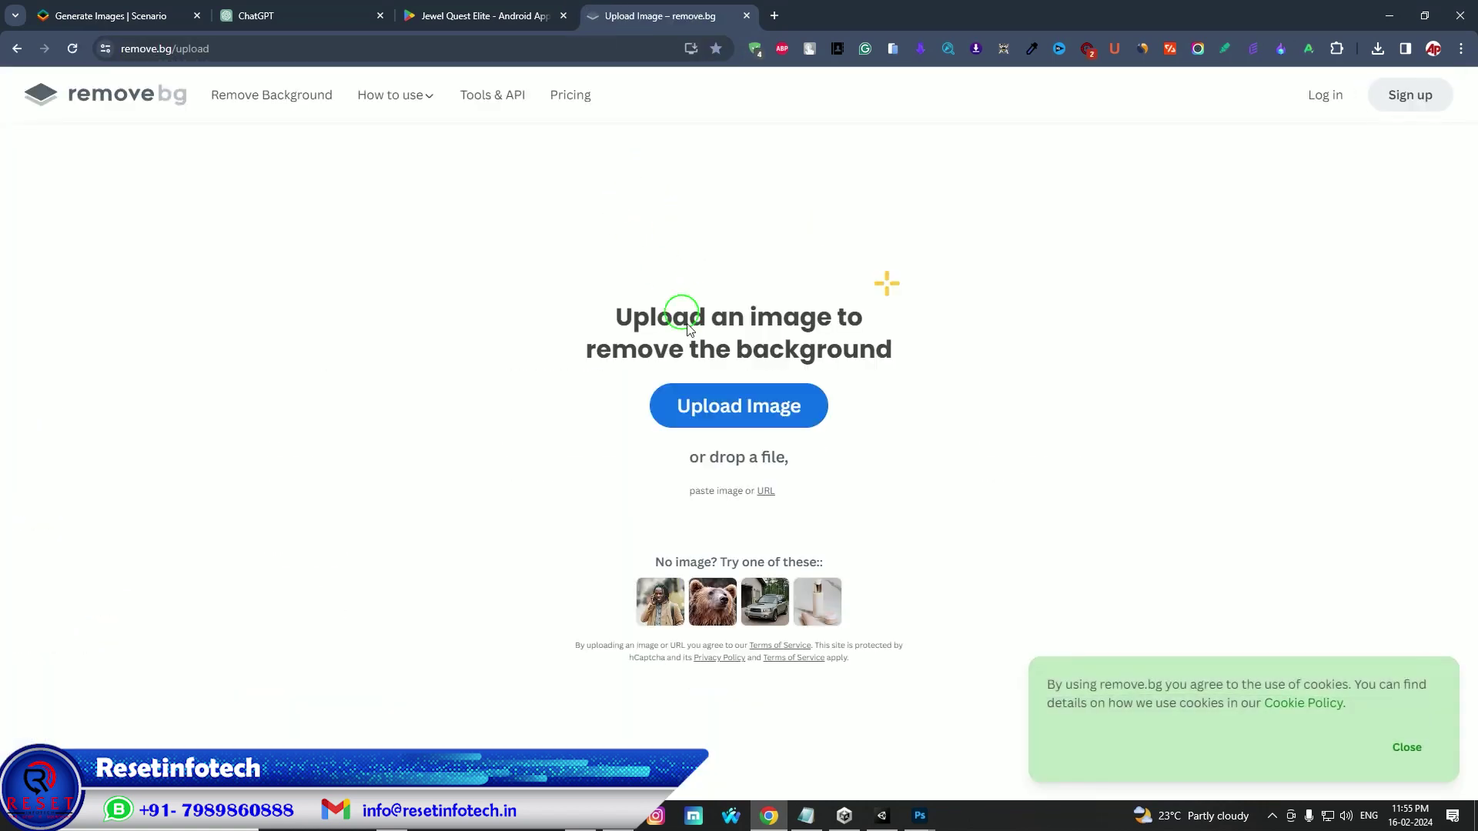
{"action": "left_click", "coordinate": [712, 412]}
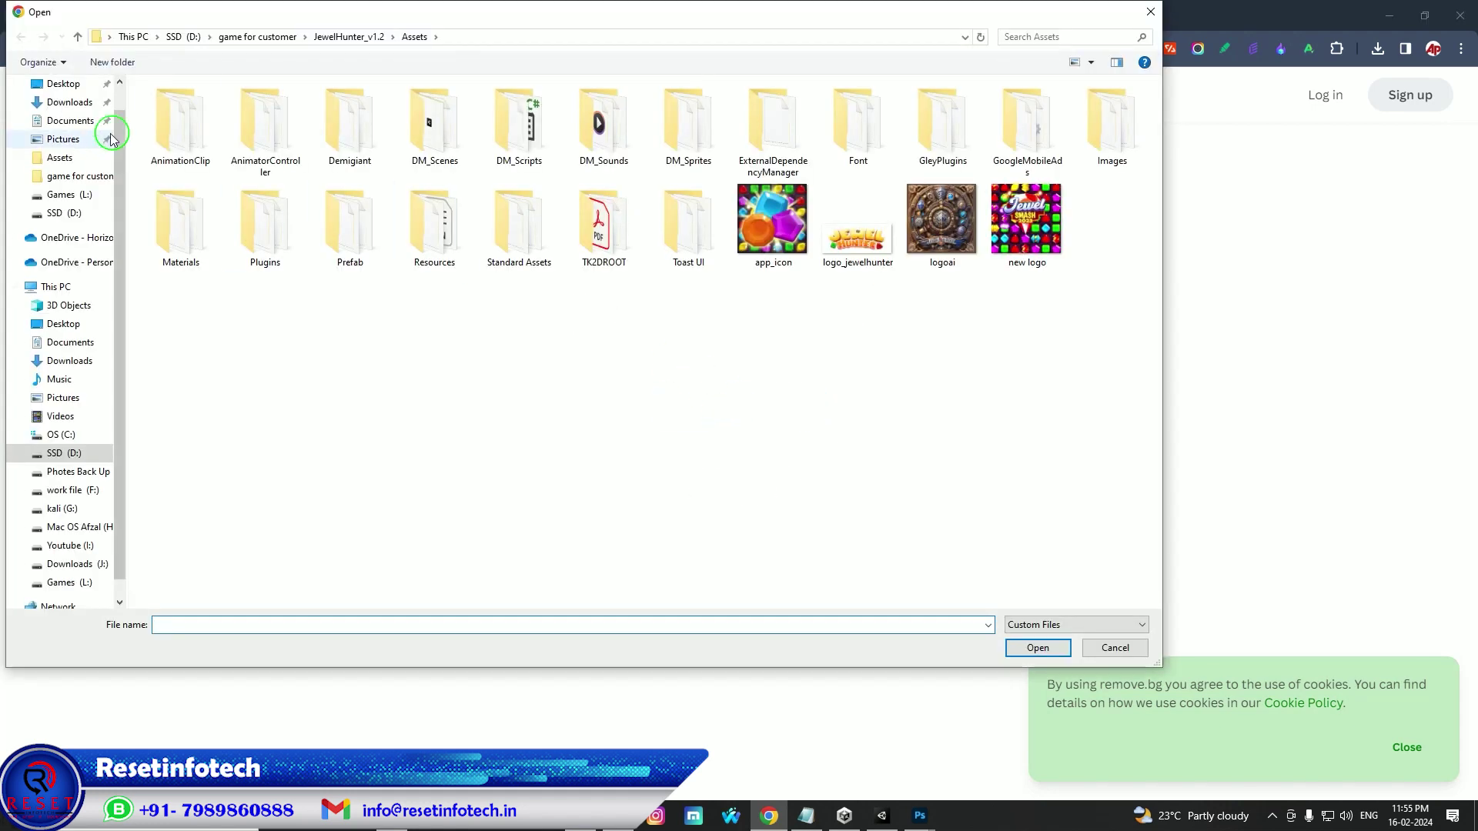
{"action": "left_click", "coordinate": [75, 178]}
{"action": "double_click", "coordinate": [264, 132]}
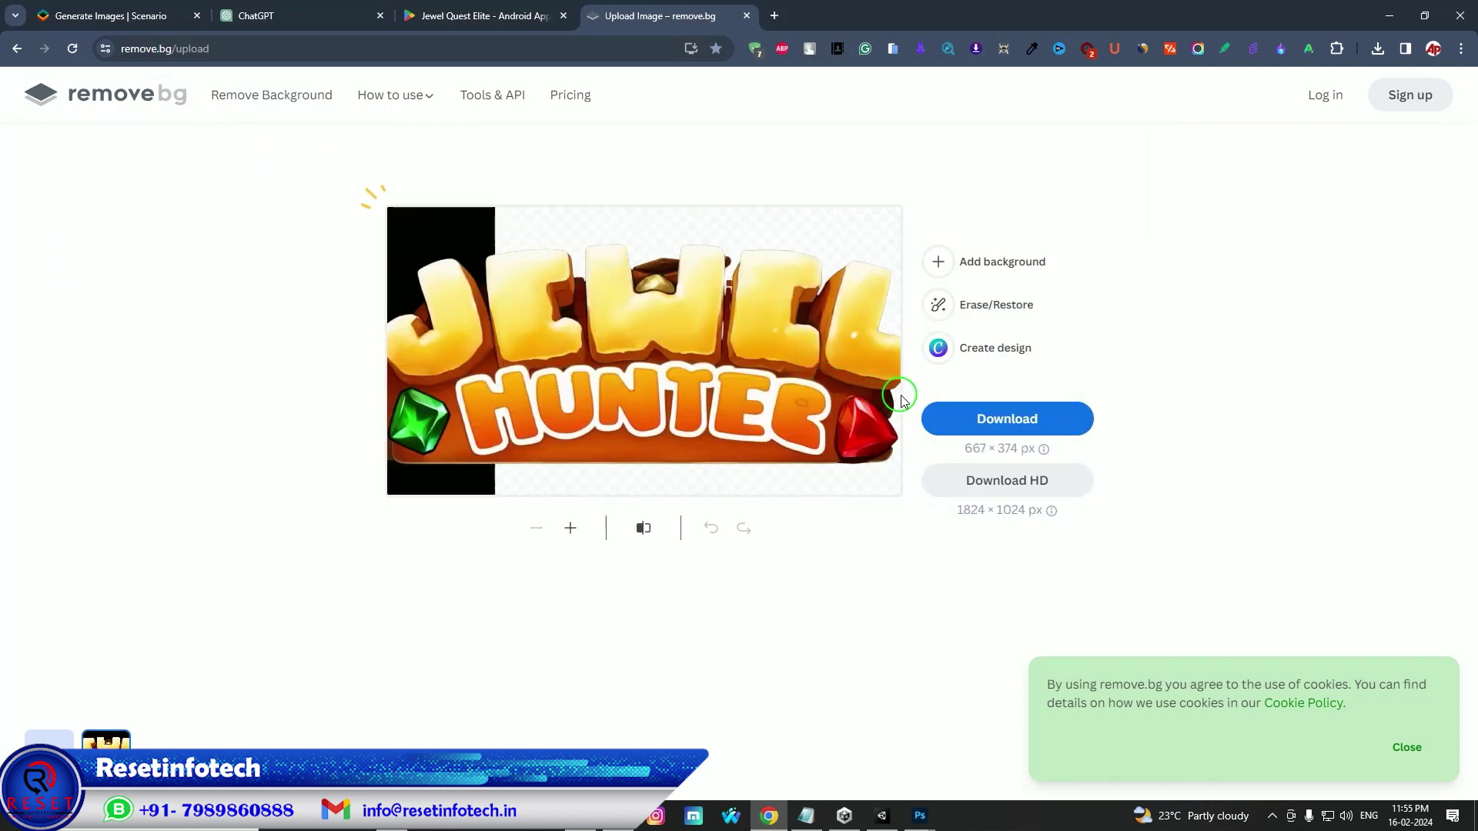
{"action": "left_click", "coordinate": [979, 418]}
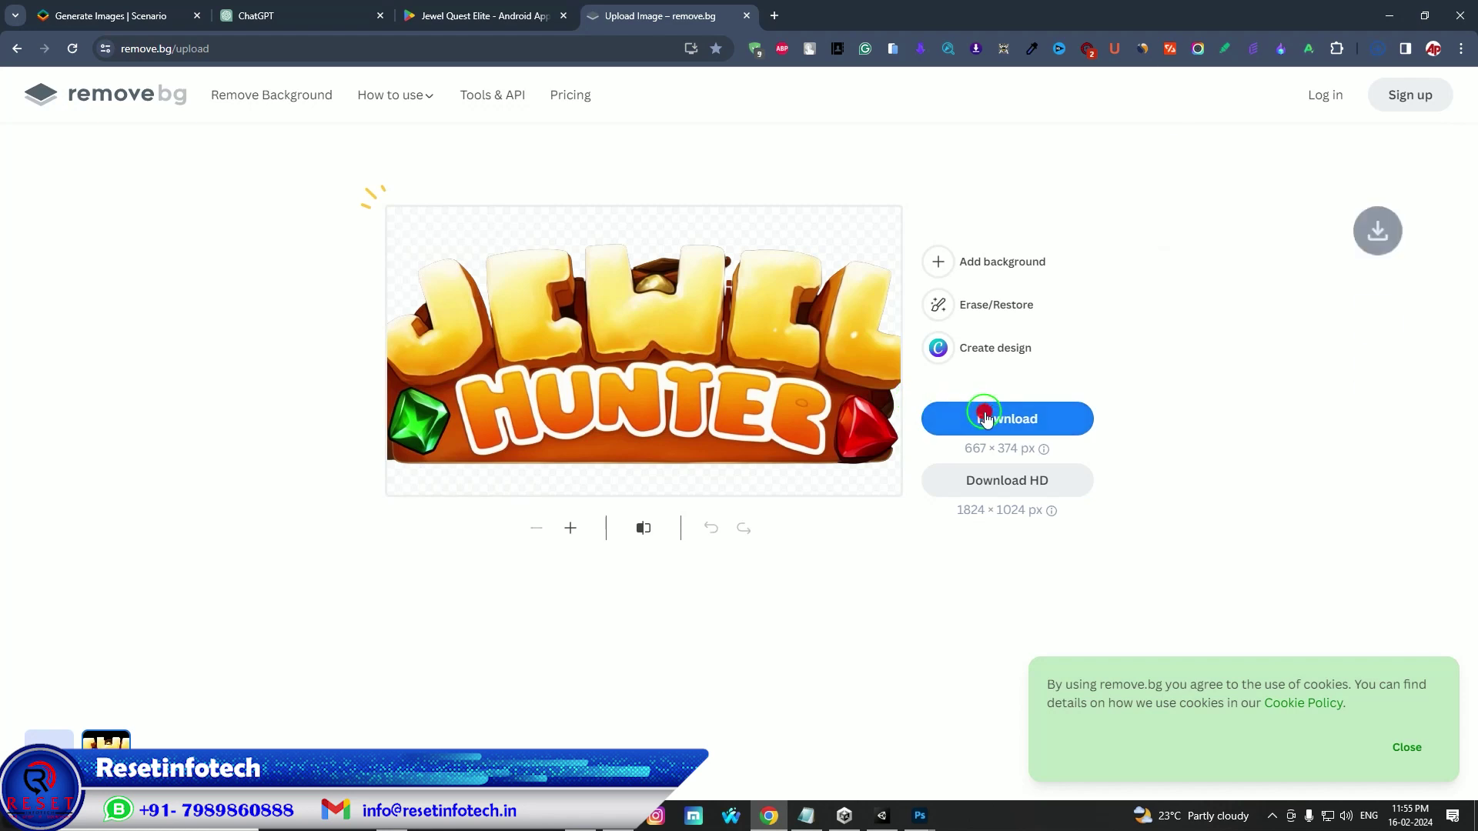
{"action": "mouse_move", "coordinate": [1206, 100]}
{"action": "left_mouse_down"}
{"action": "mouse_move", "coordinate": [926, 783]}
{"action": "mouse_move", "coordinate": [979, 739]}
{"action": "mouse_move", "coordinate": [742, 538]}
{"action": "left_mouse_up"}
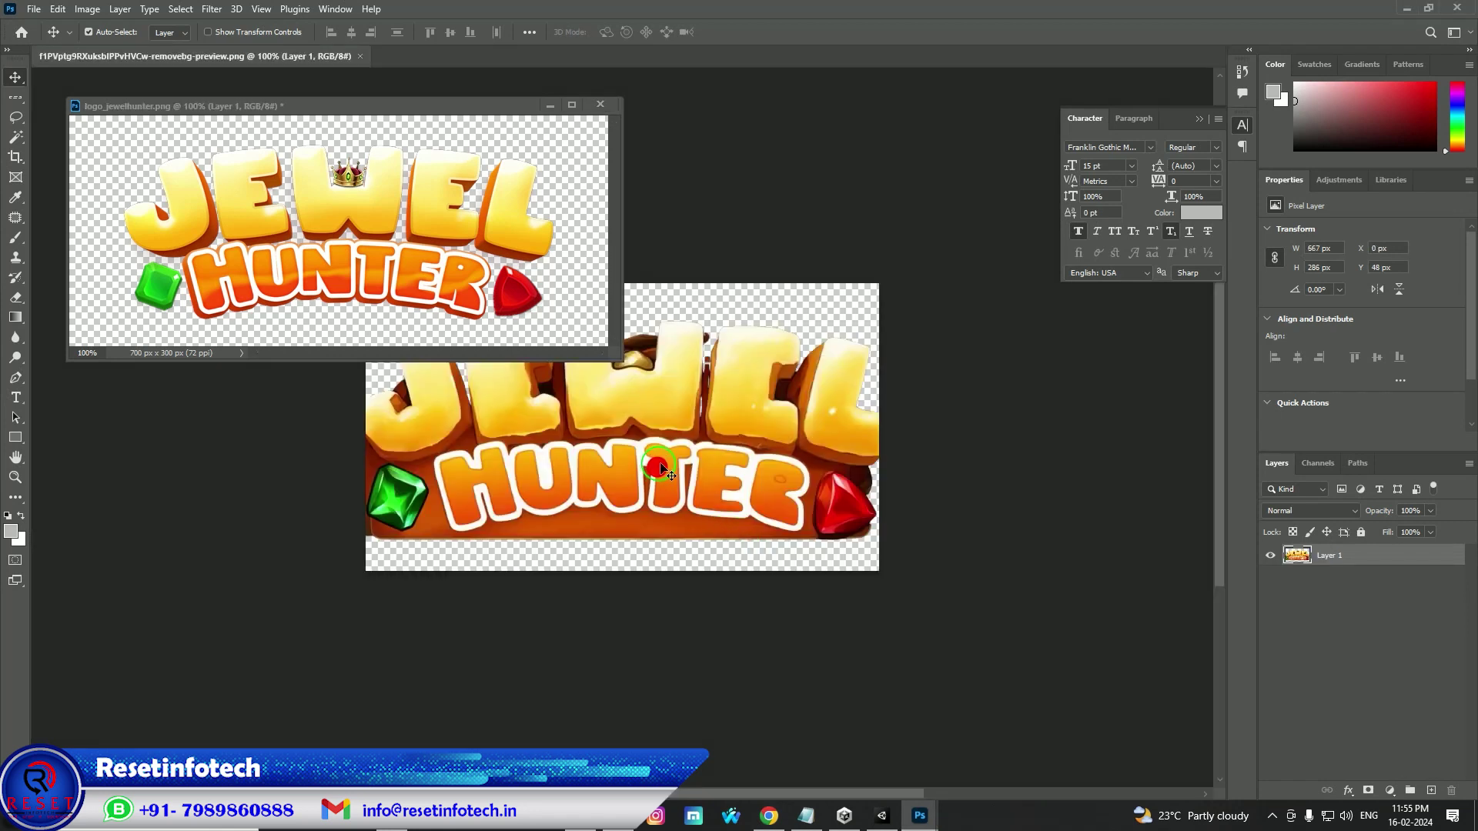
- Copy the transparent logo into logo_jewelhunter.png and position it on the canvas
{"action": "left_click_drag", "start_coordinate": [662, 466], "coordinate": [372, 248]}
{"action": "left_click_drag", "start_coordinate": [404, 103], "coordinate": [539, 210]}
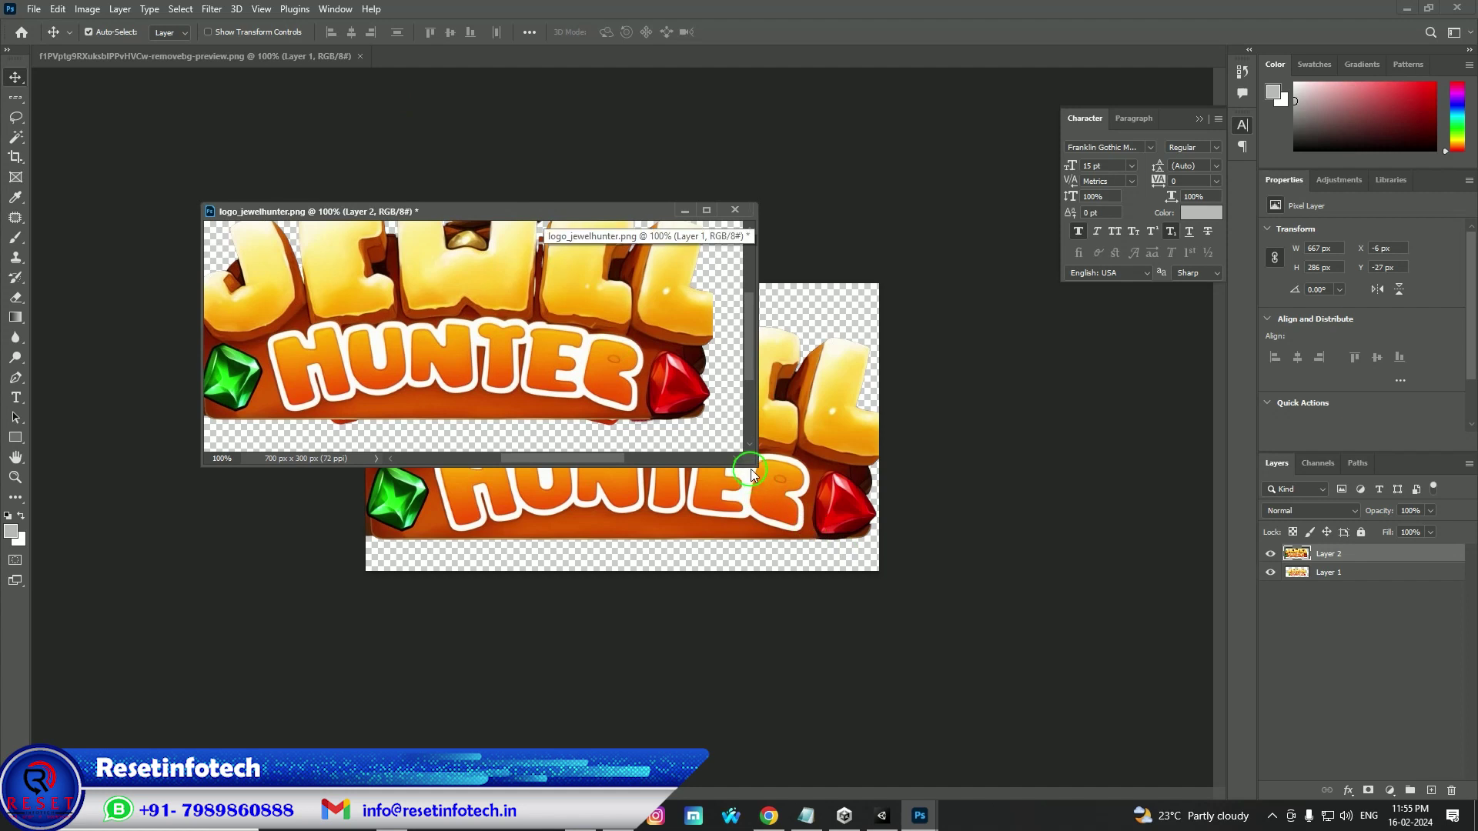
{"action": "left_click_drag", "start_coordinate": [752, 470], "coordinate": [1082, 689]}
{"action": "mouse_move", "coordinate": [602, 447]}
{"action": "left_mouse_down"}
{"action": "mouse_move", "coordinate": [641, 472]}
{"action": "mouse_move", "coordinate": [627, 471]}
{"action": "left_mouse_up"}
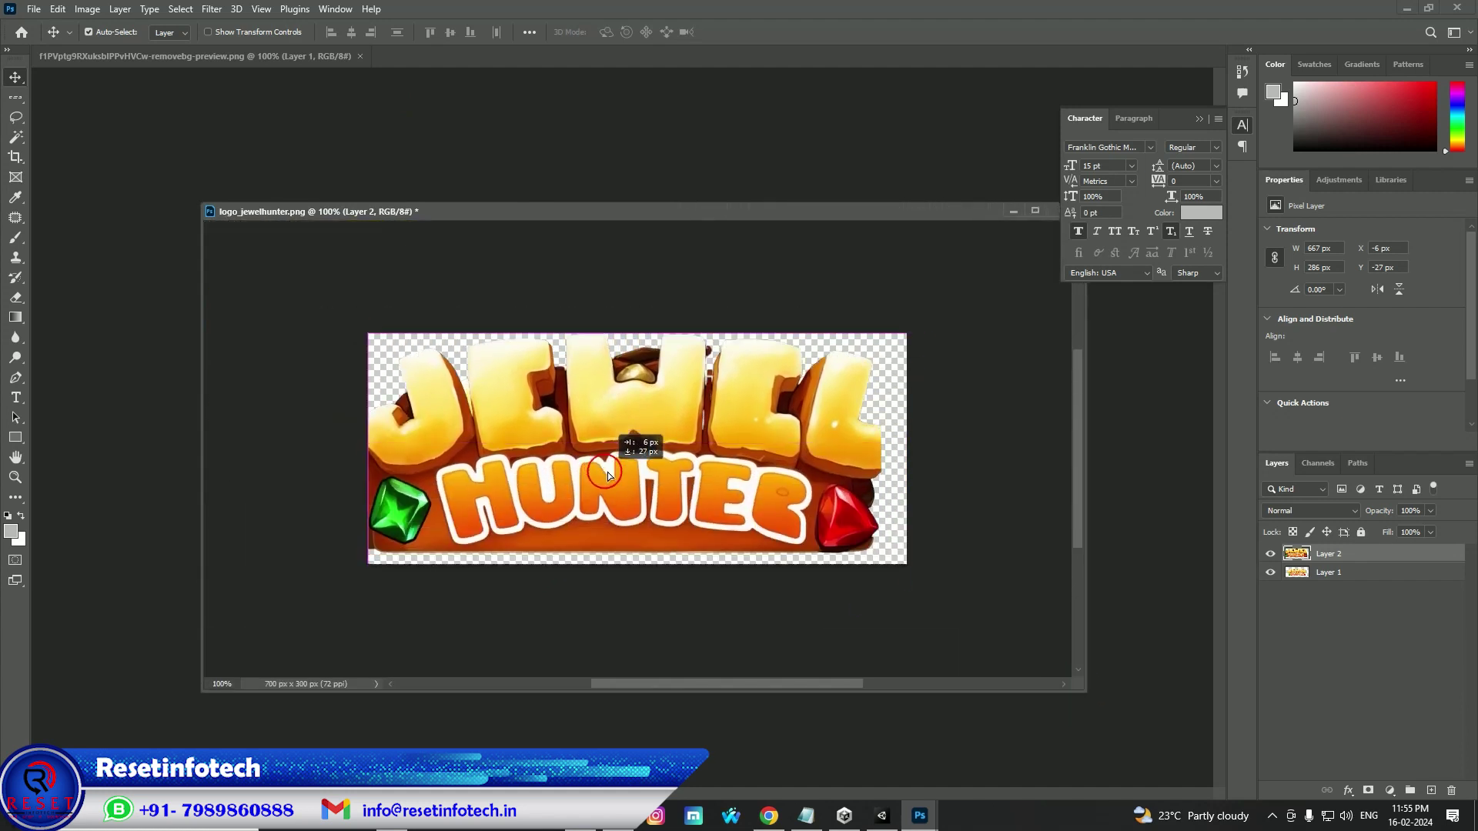
- Delete the old Layer 1, save logo_jewelhunter.png, and close Photoshop
{"action": "left_click", "coordinate": [1382, 580]}
{"action": "key", "text": "Delete"}
{"action": "key", "text": "ctrl+s"}
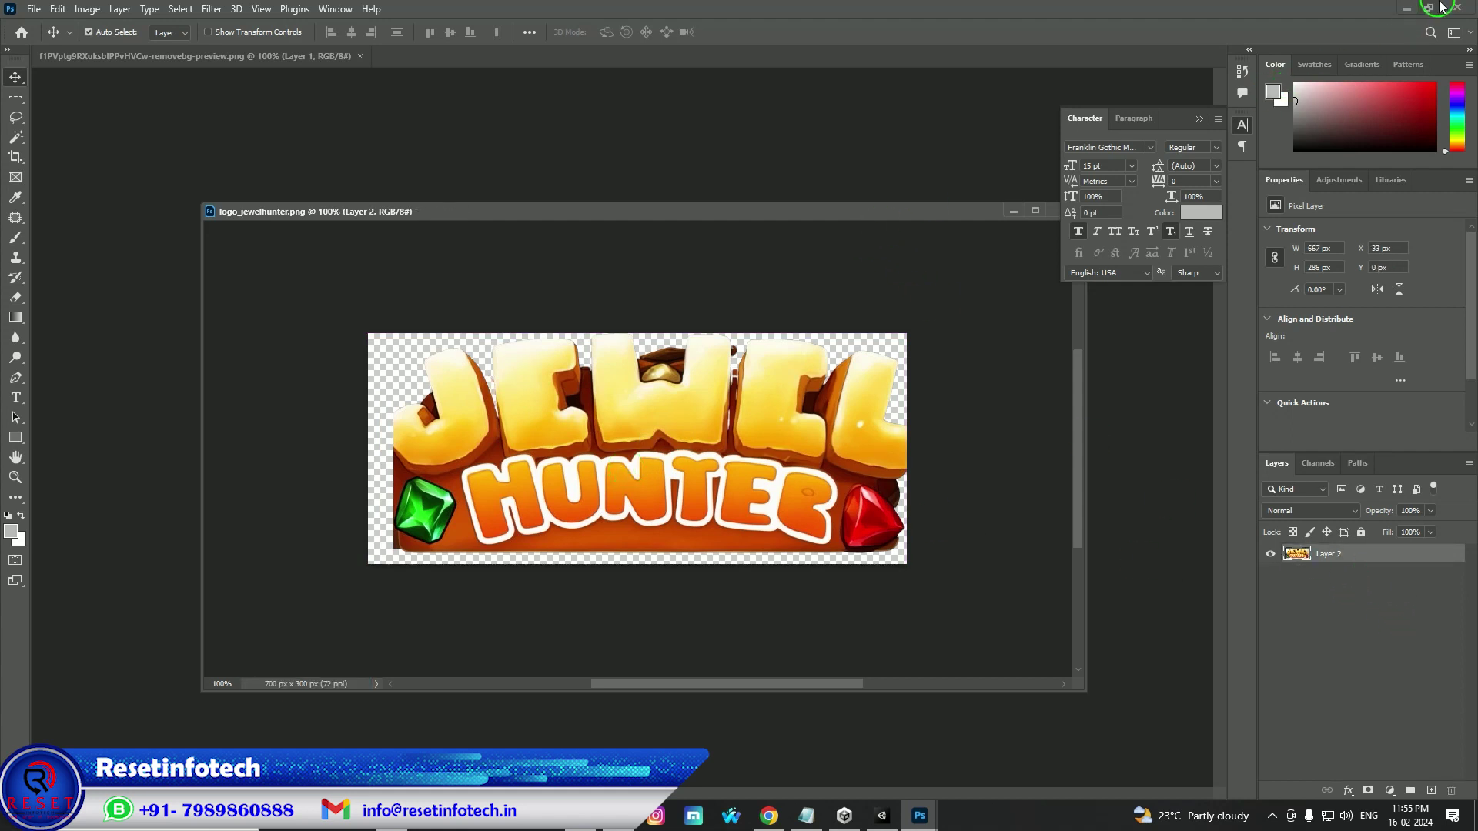
{"action": "left_click", "coordinate": [1451, 10]}
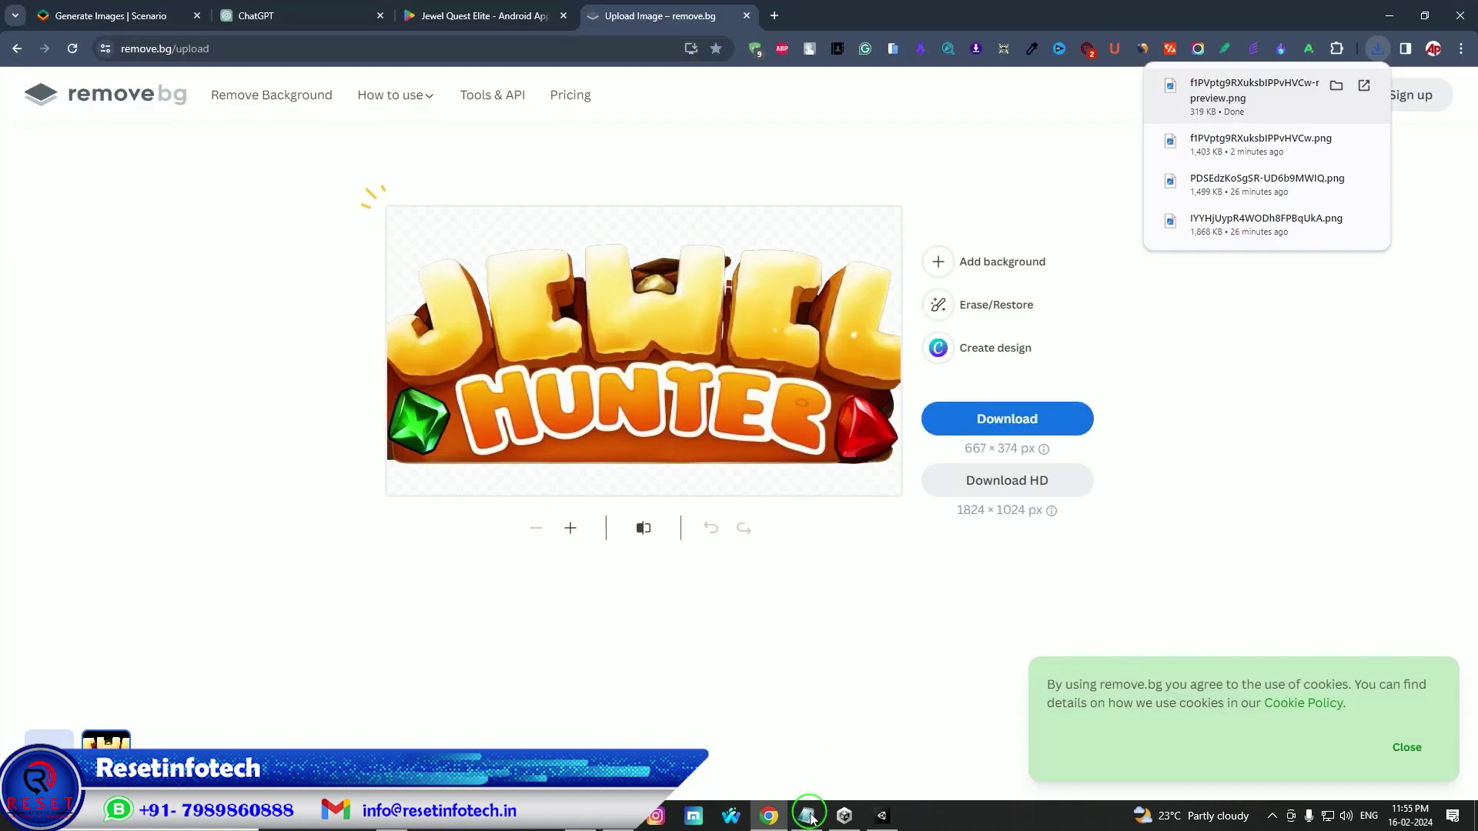
- Return to Unity to check the new loading-screen logo and open File > Build Settings
{"action": "left_click", "coordinate": [883, 817]}
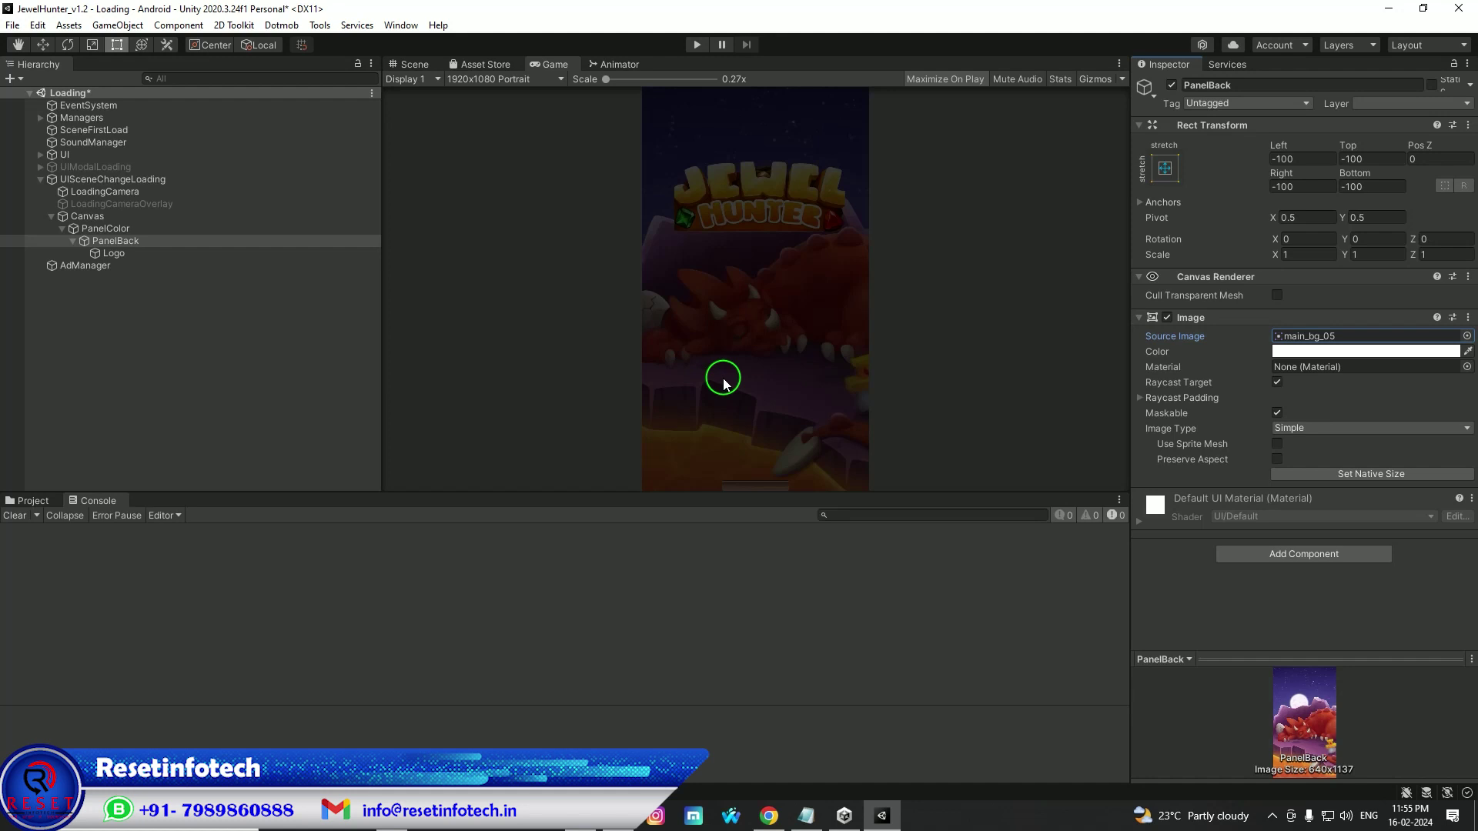
{"action": "left_click", "coordinate": [12, 24]}
{"action": "left_click", "coordinate": [99, 219]}
- Build the Android APK, saving it as 'test' in the 'game for customer' folder
{"action": "left_click", "coordinate": [886, 660]}
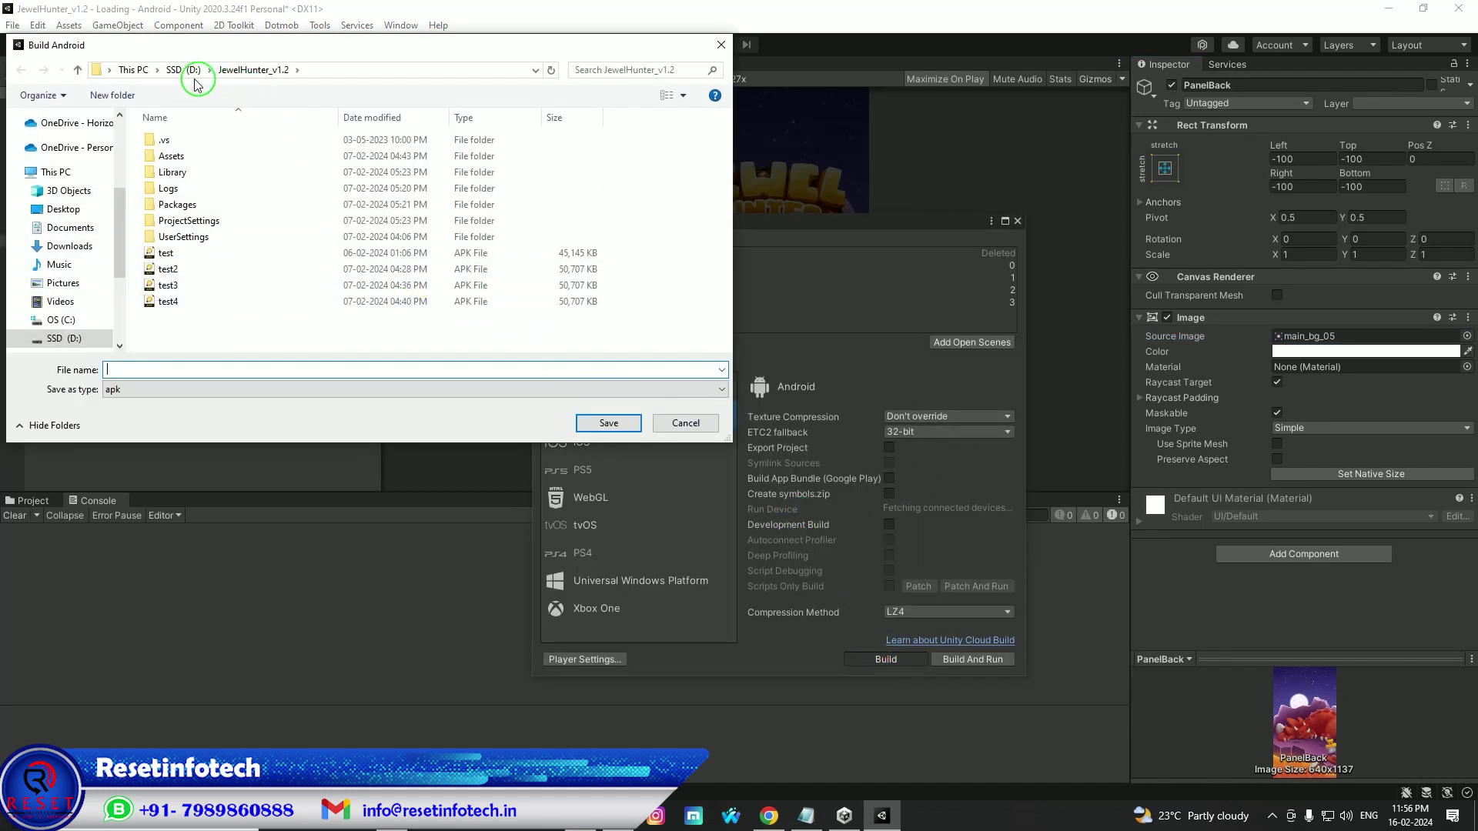
{"action": "scroll", "coordinate": [62, 200], "scroll_direction": "up", "scroll_amount": 3}
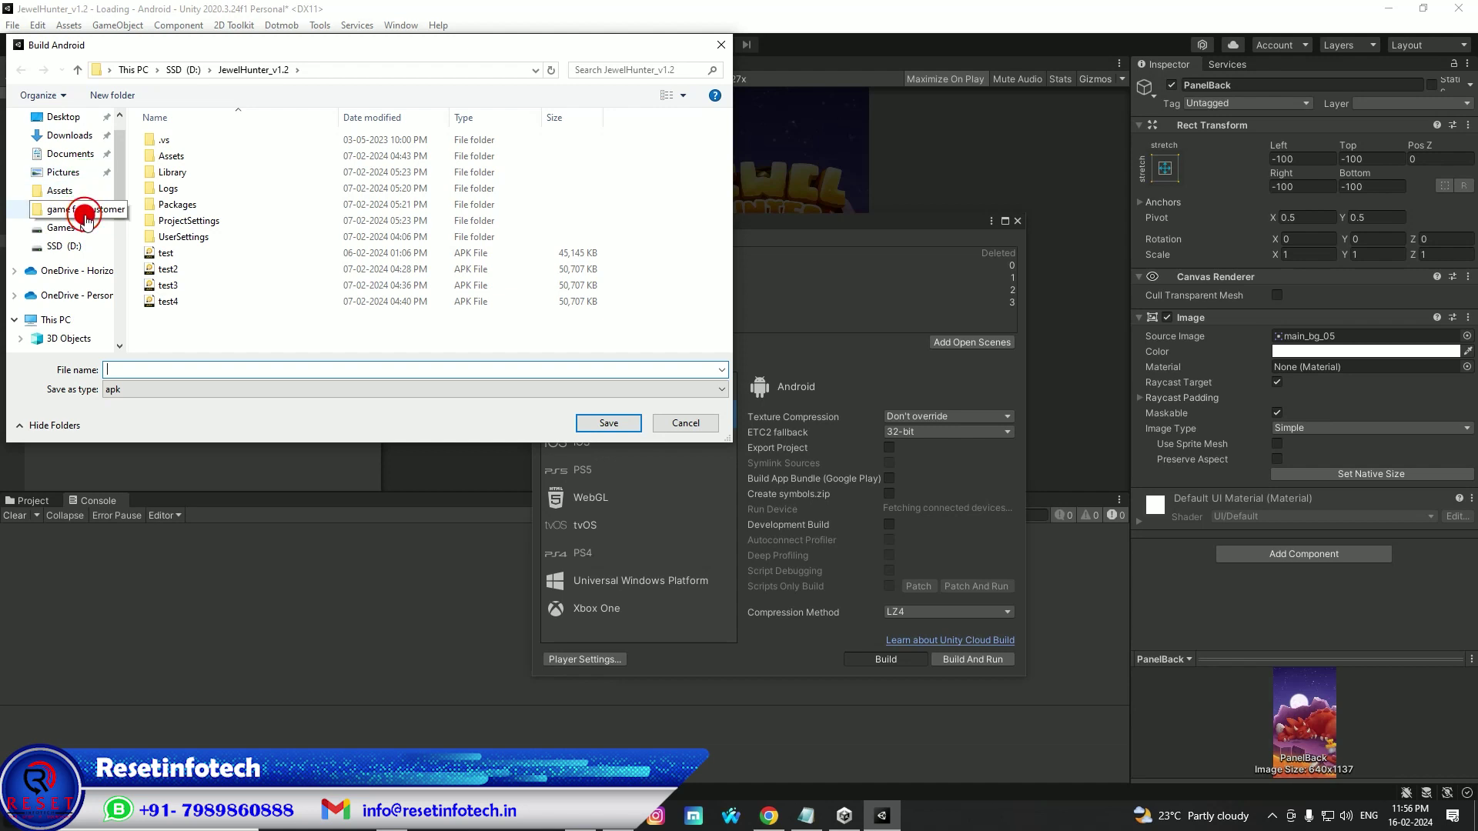
{"action": "left_click", "coordinate": [85, 219]}
{"action": "left_click", "coordinate": [241, 366]}
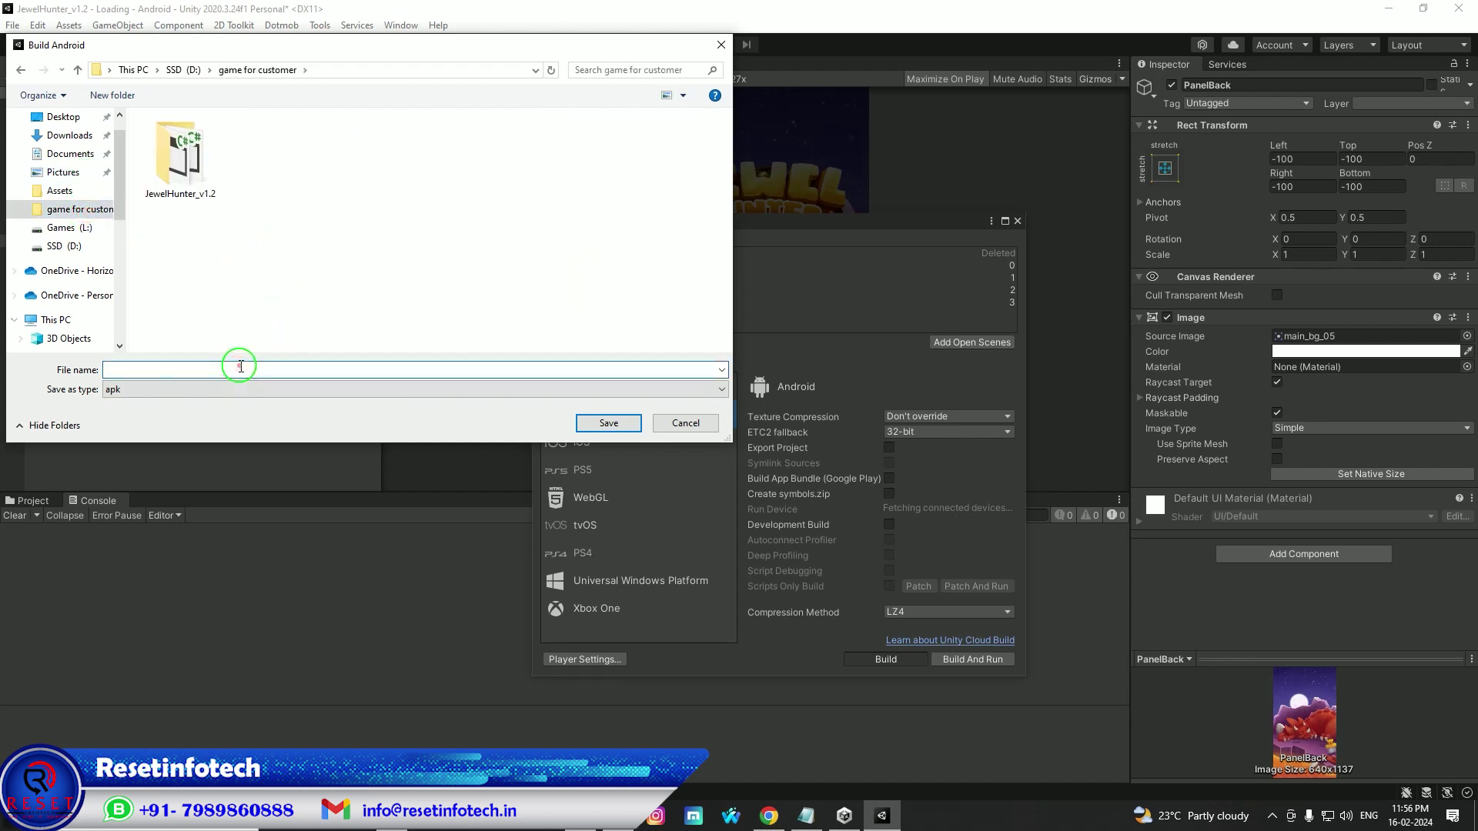
{"action": "type", "text": "test"}
{"action": "key", "text": "Return"}
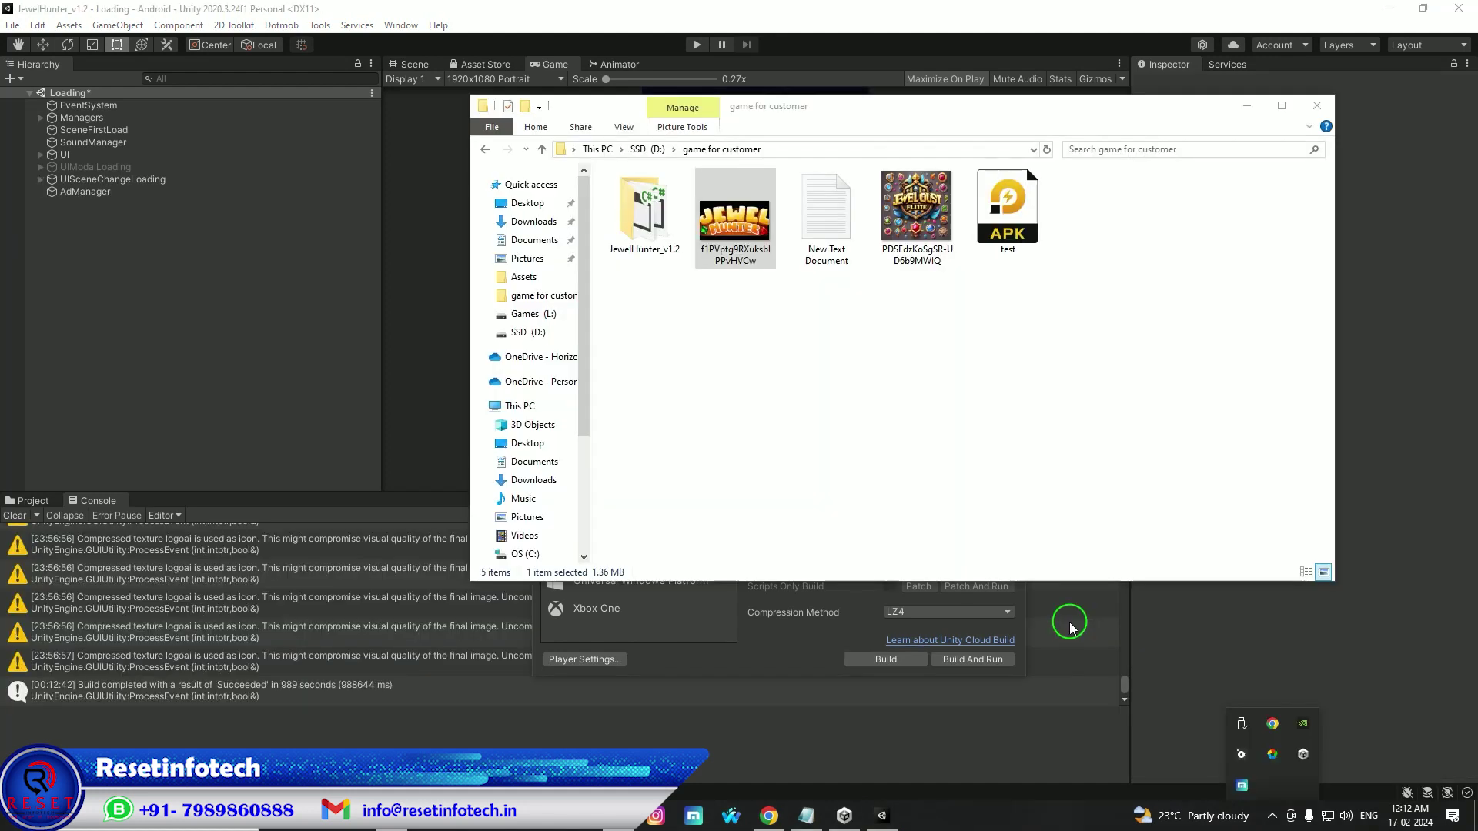
- Open test.apk from File Explorer in LDPlayer 9, then return to Unity
{"action": "left_click", "coordinate": [1042, 396]}
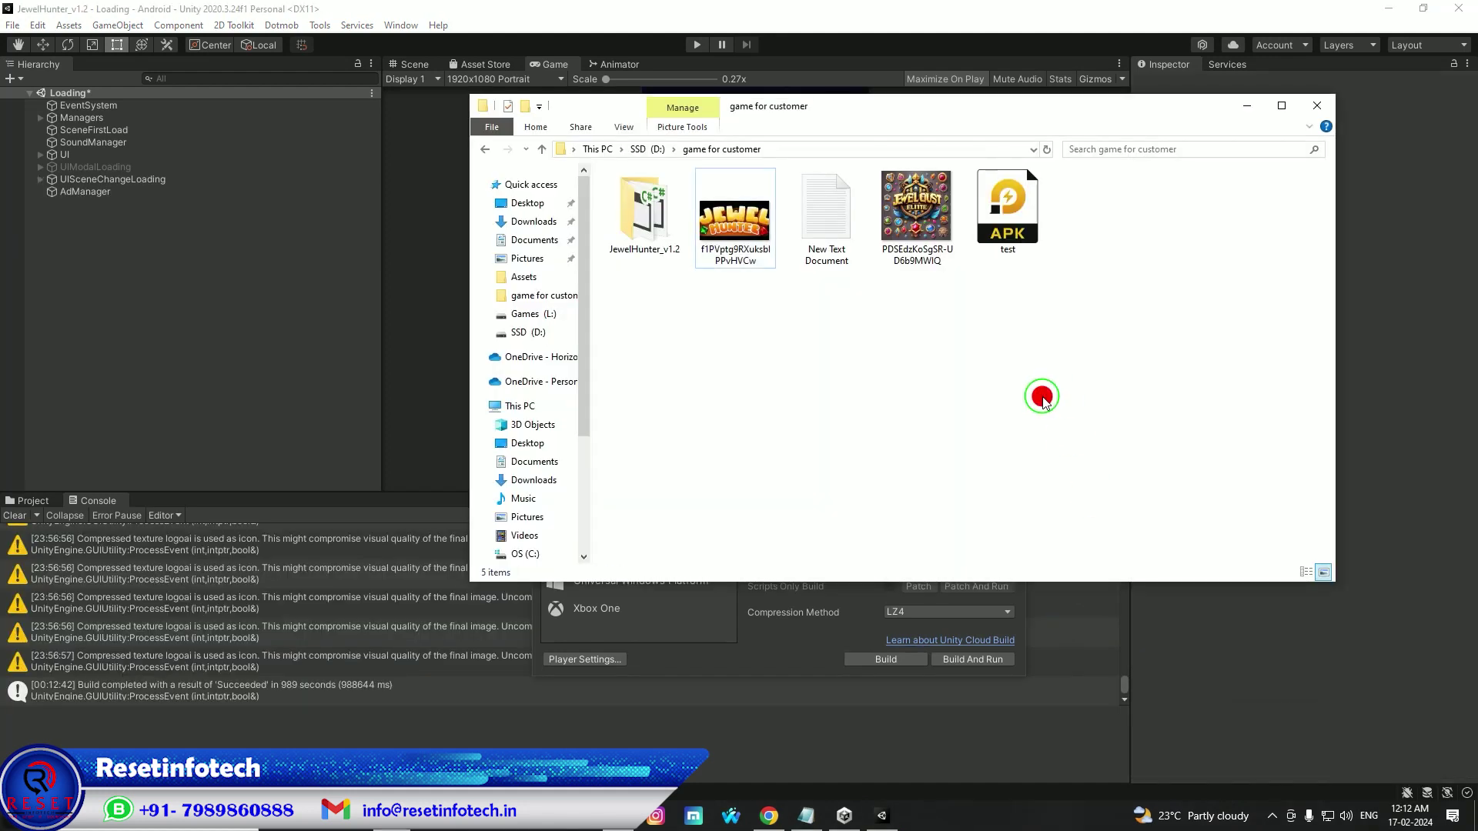
{"action": "left_click", "coordinate": [995, 239]}
{"action": "double_click", "coordinate": [994, 239]}
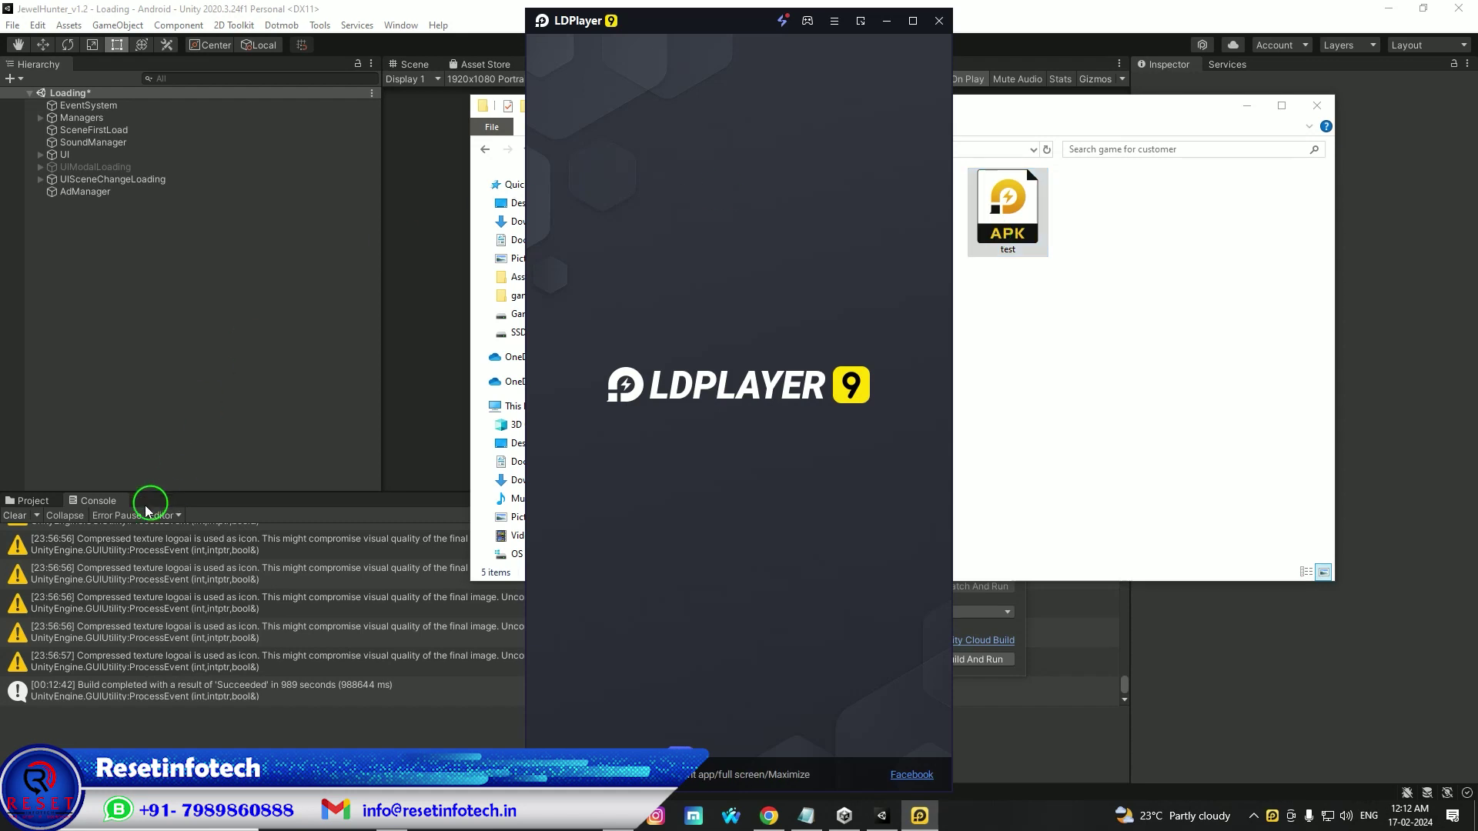
{"action": "left_click", "coordinate": [14, 516]}
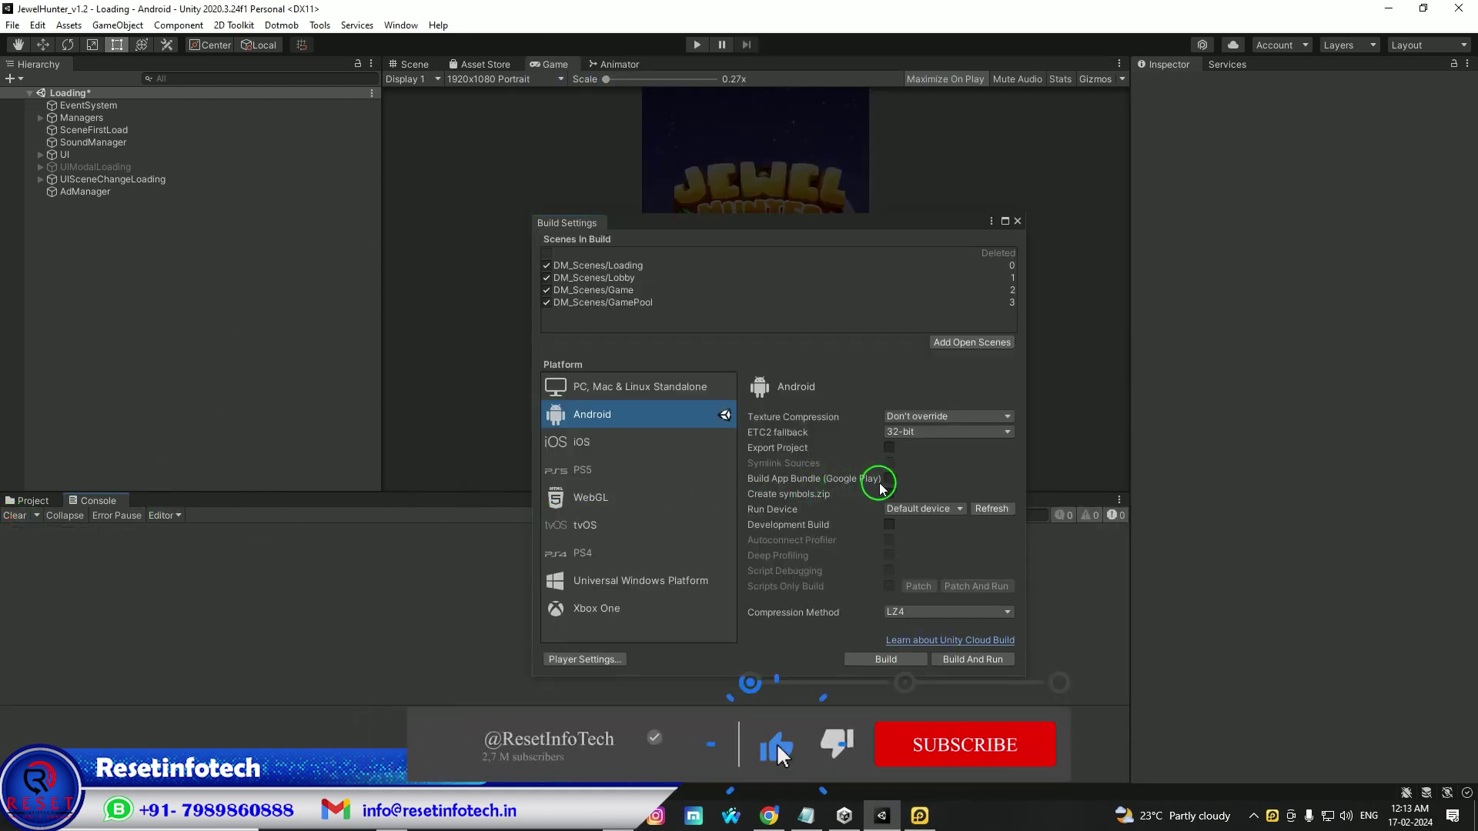
- Set the Android Bundle Version Code to 1 in Player settings, then close Project Settings
{"action": "left_click", "coordinate": [601, 661]}
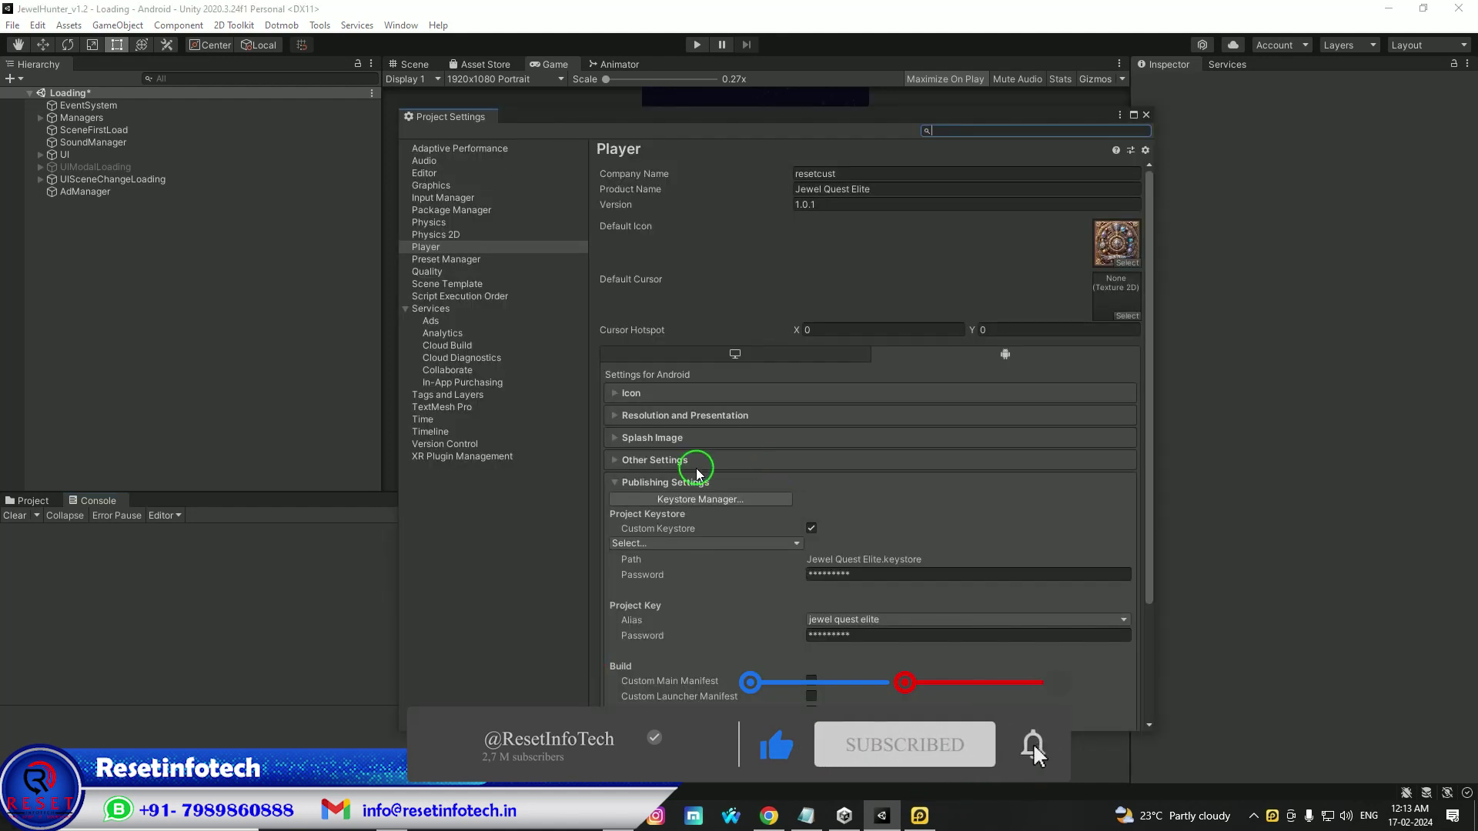
{"action": "left_click", "coordinate": [685, 462]}
{"action": "scroll", "coordinate": [762, 492], "scroll_direction": "down", "scroll_amount": 5}
{"action": "scroll", "coordinate": [766, 574], "scroll_direction": "down", "scroll_amount": 2}
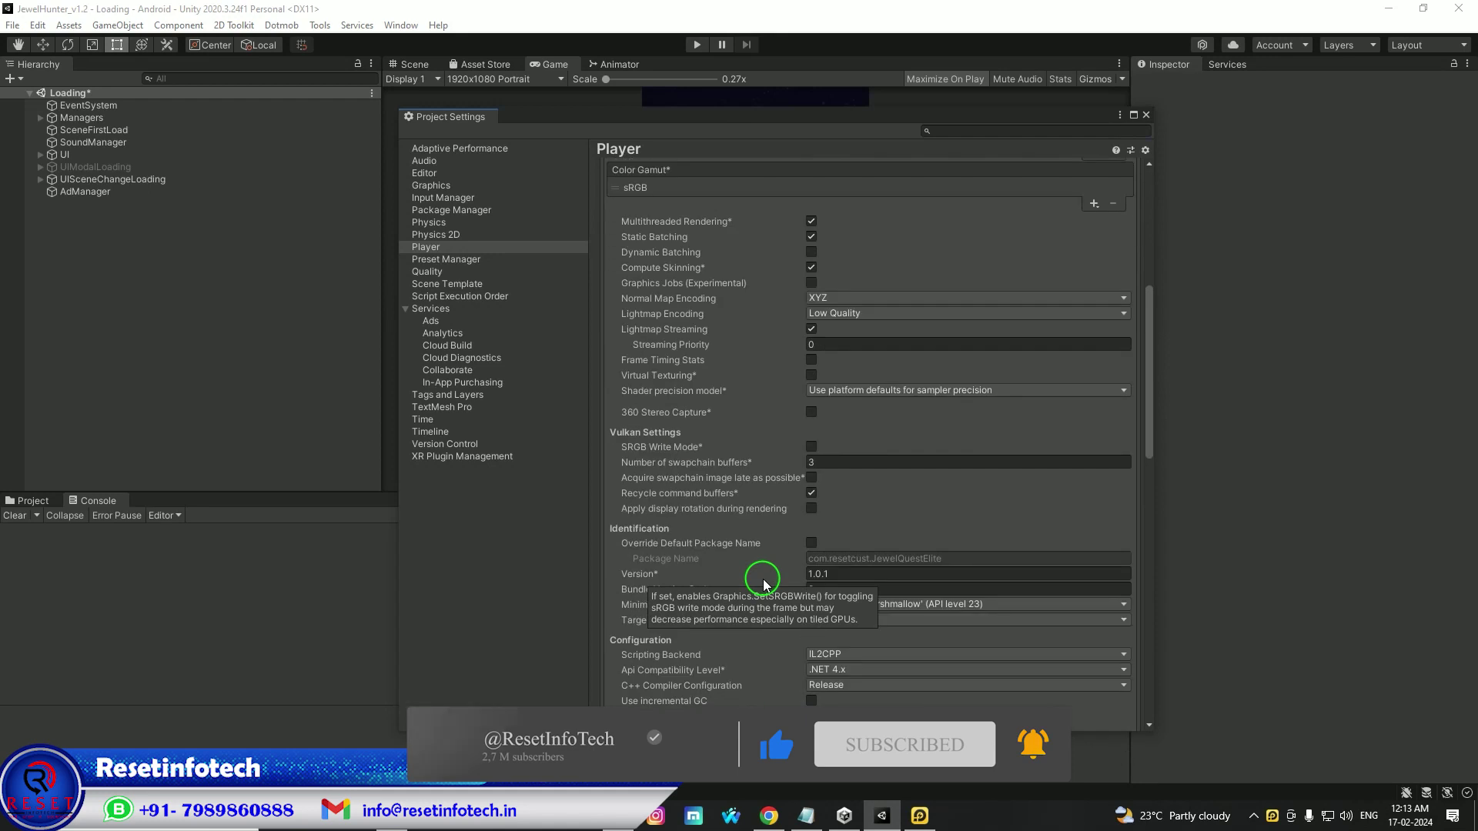
{"action": "scroll", "coordinate": [768, 583], "scroll_direction": "down", "scroll_amount": 2}
{"action": "left_click", "coordinate": [813, 498]}
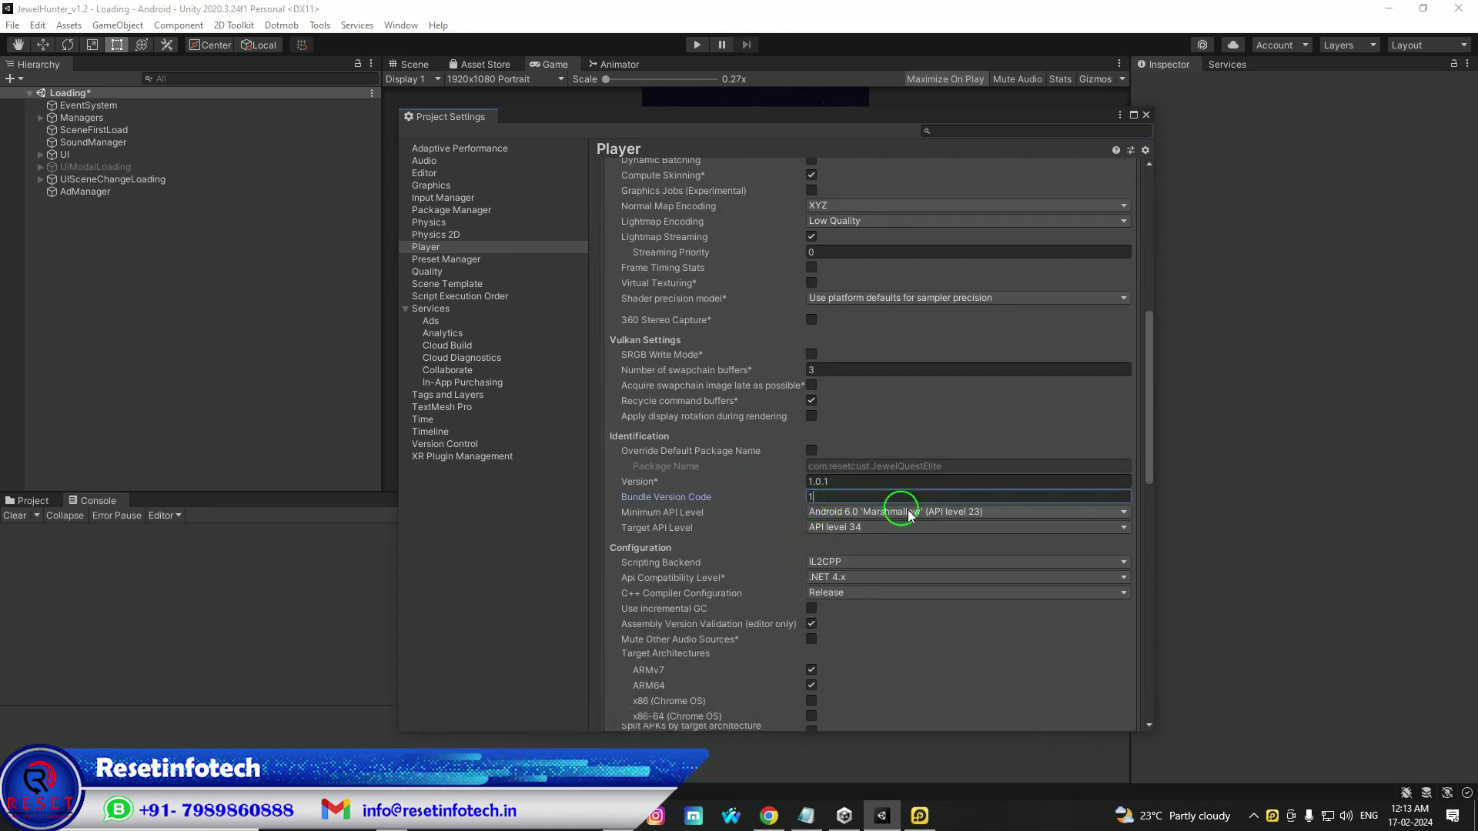
{"action": "left_click", "coordinate": [1145, 115]}
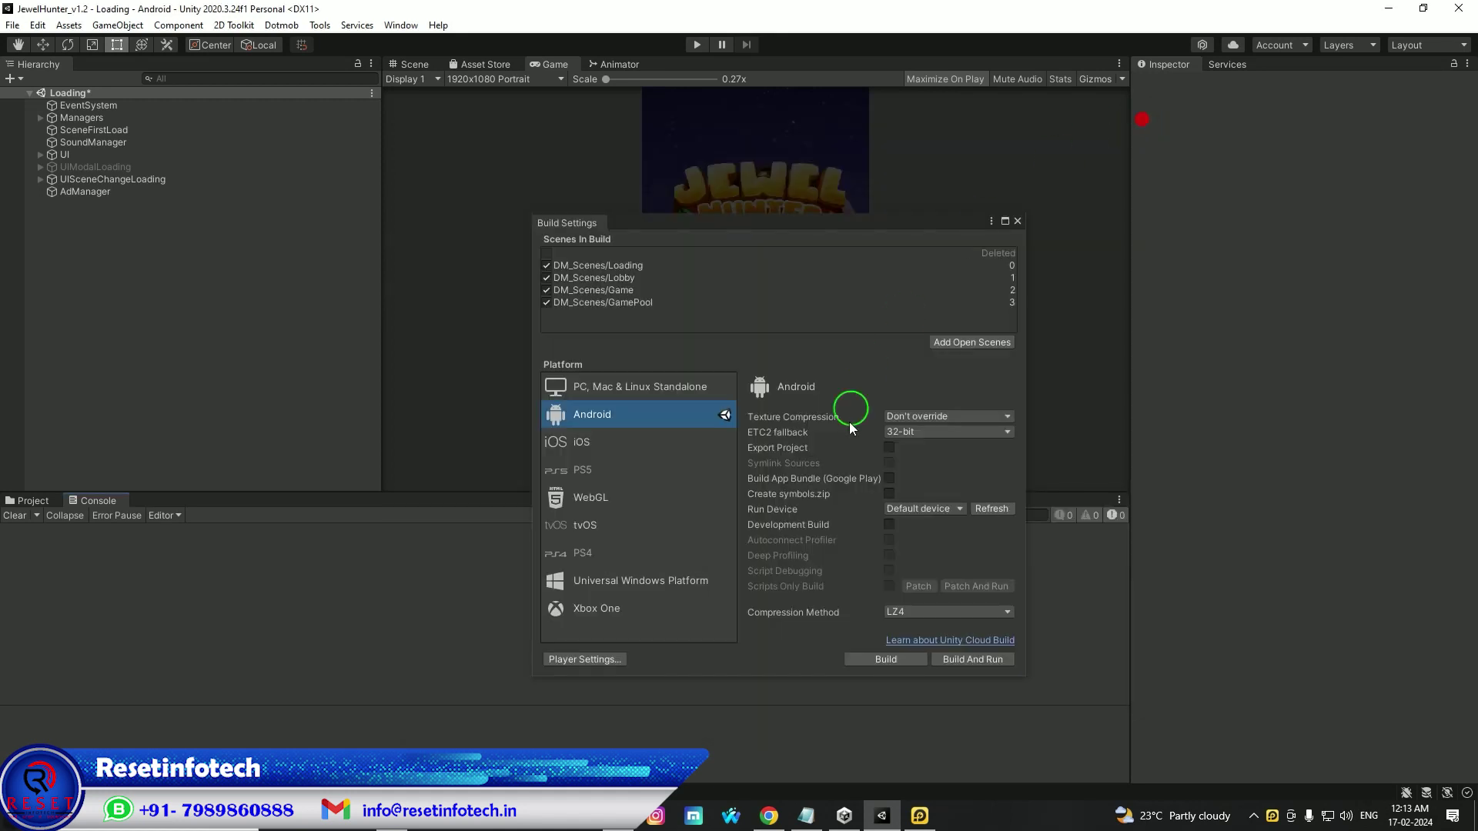
- Enable Build App Bundle (Google Play) and build it as v1 in 'game for customer'
{"action": "left_click", "coordinate": [889, 478]}
{"action": "left_click", "coordinate": [885, 659]}
{"action": "type", "text": "v1"}
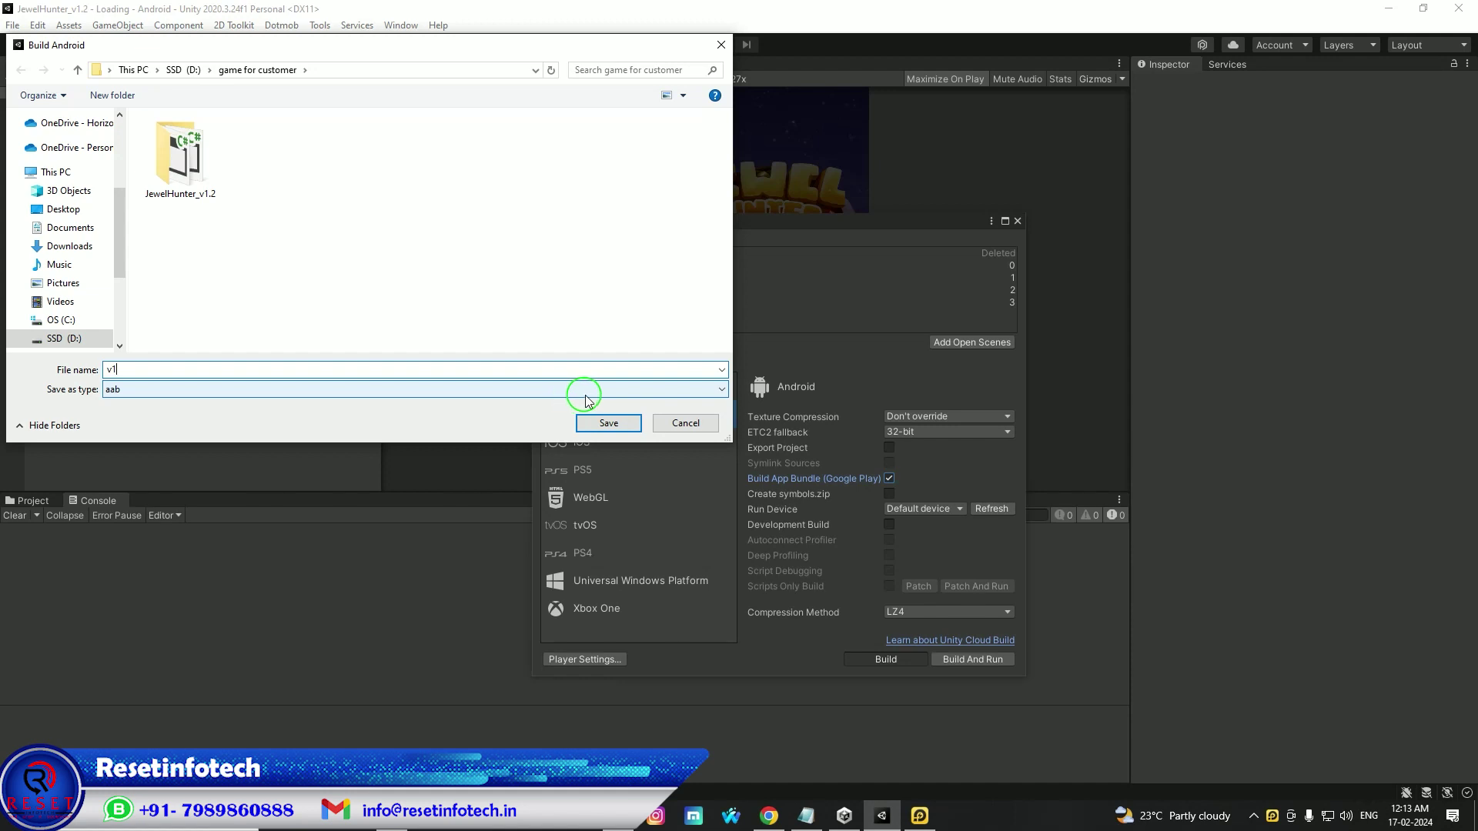
{"action": "left_click", "coordinate": [593, 423]}
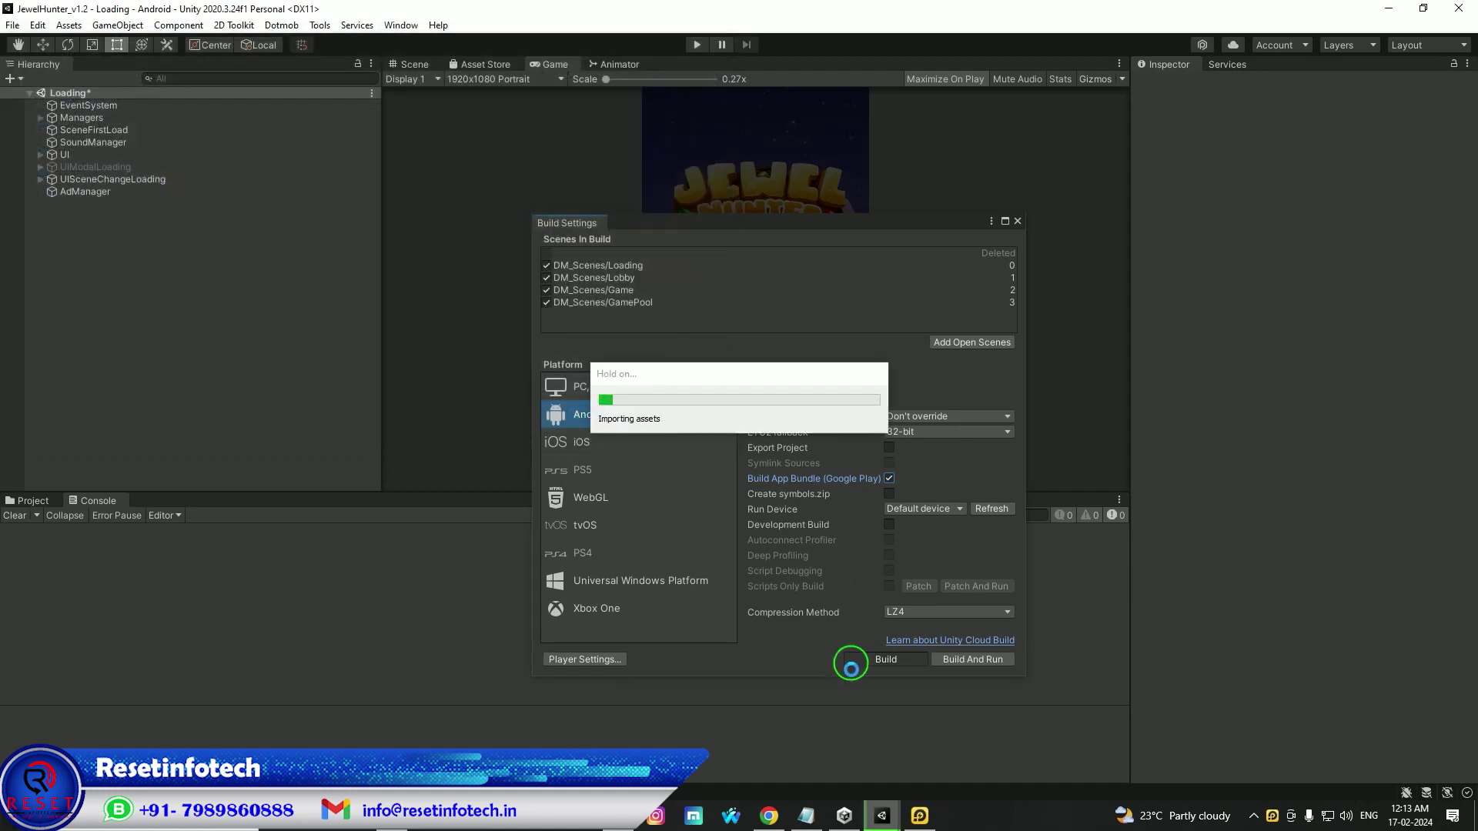
- Switch to the emulator and bring up the game for customer folder holding the test APK
{"action": "left_click", "coordinate": [919, 816]}
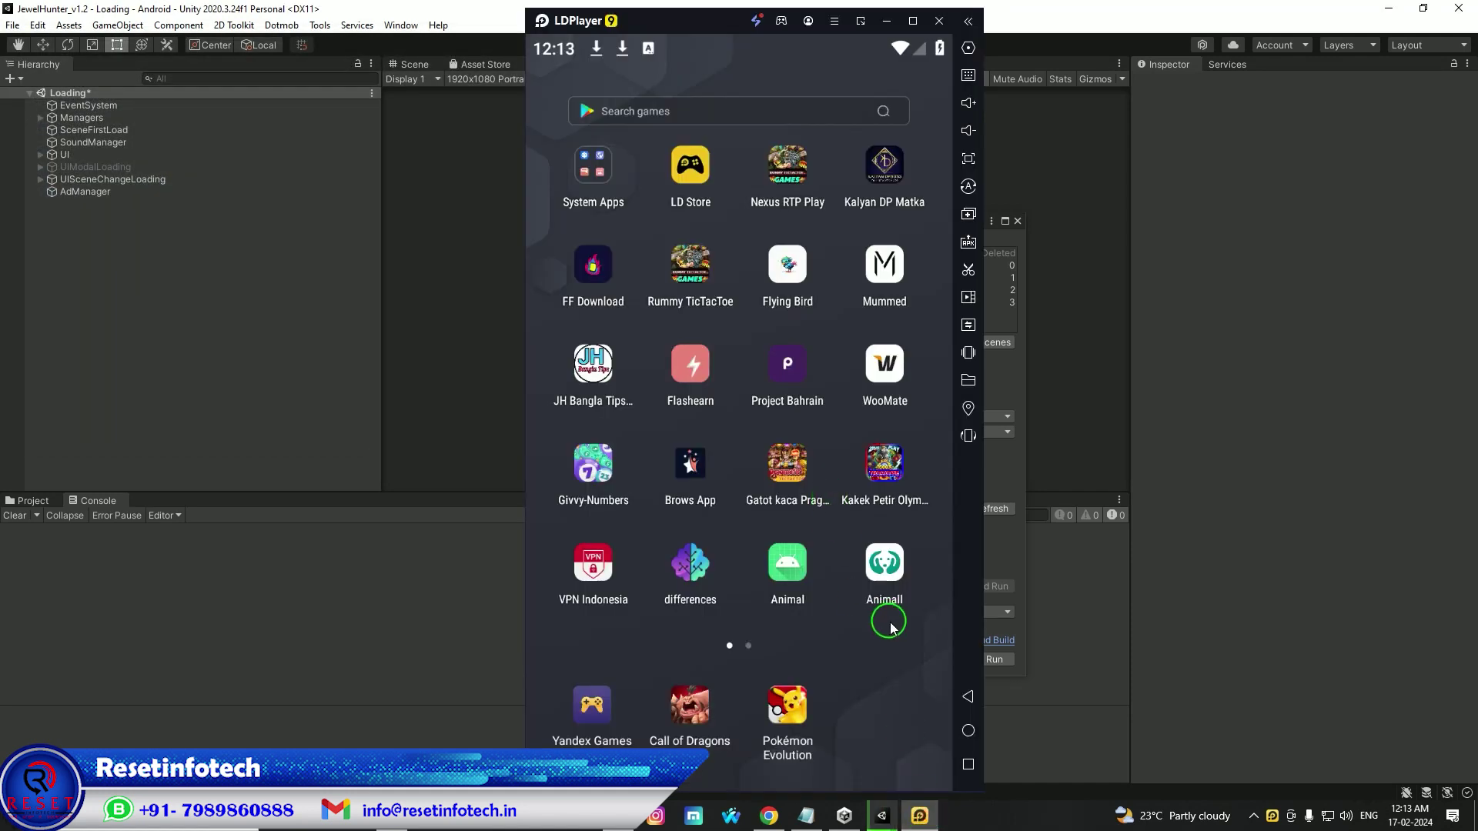
{"action": "scroll", "coordinate": [839, 631], "scroll_direction": "down", "scroll_amount": 1}
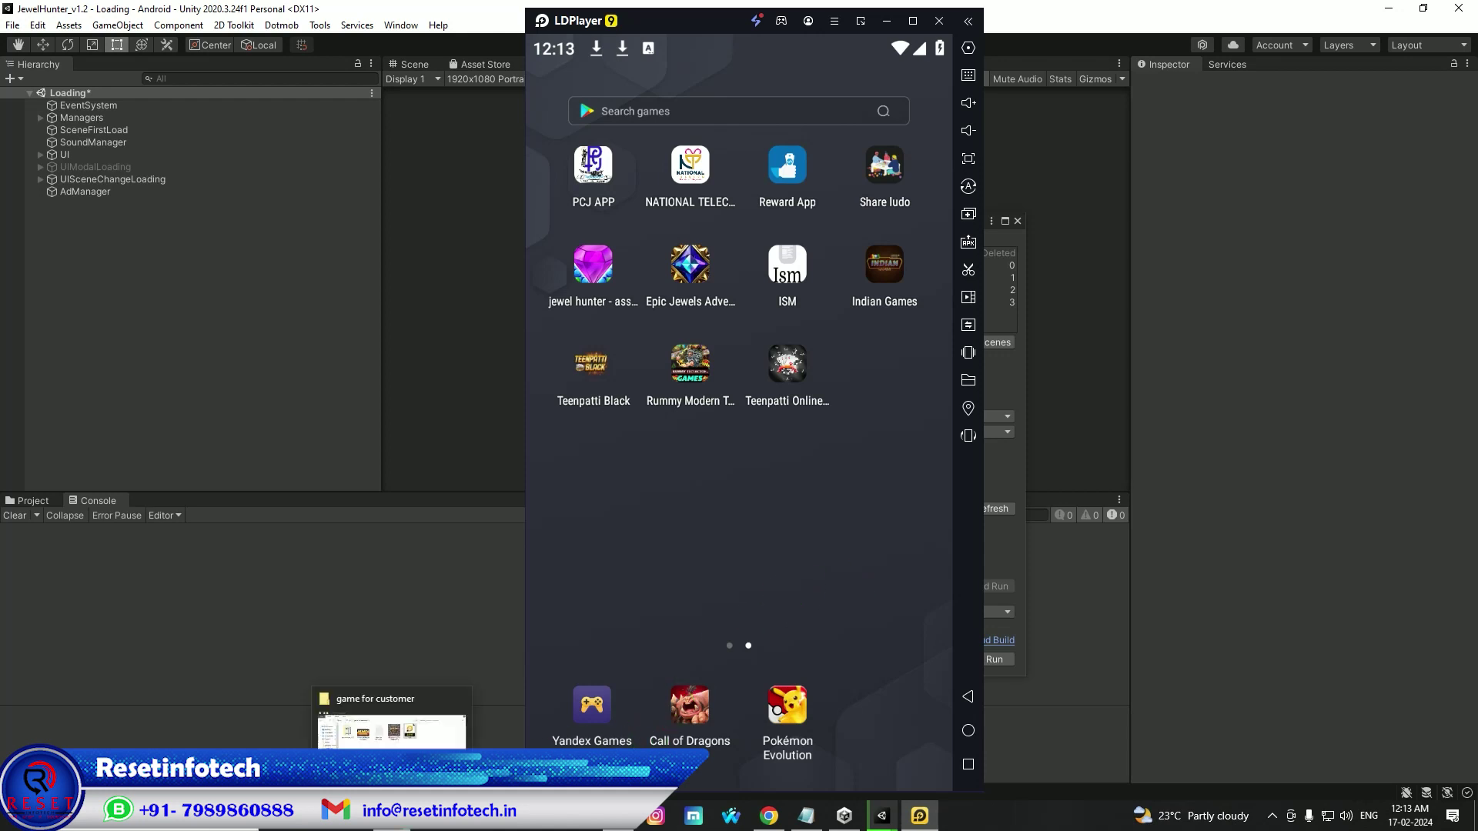
{"action": "left_click", "coordinate": [393, 723]}
{"action": "left_click", "coordinate": [1005, 229]}
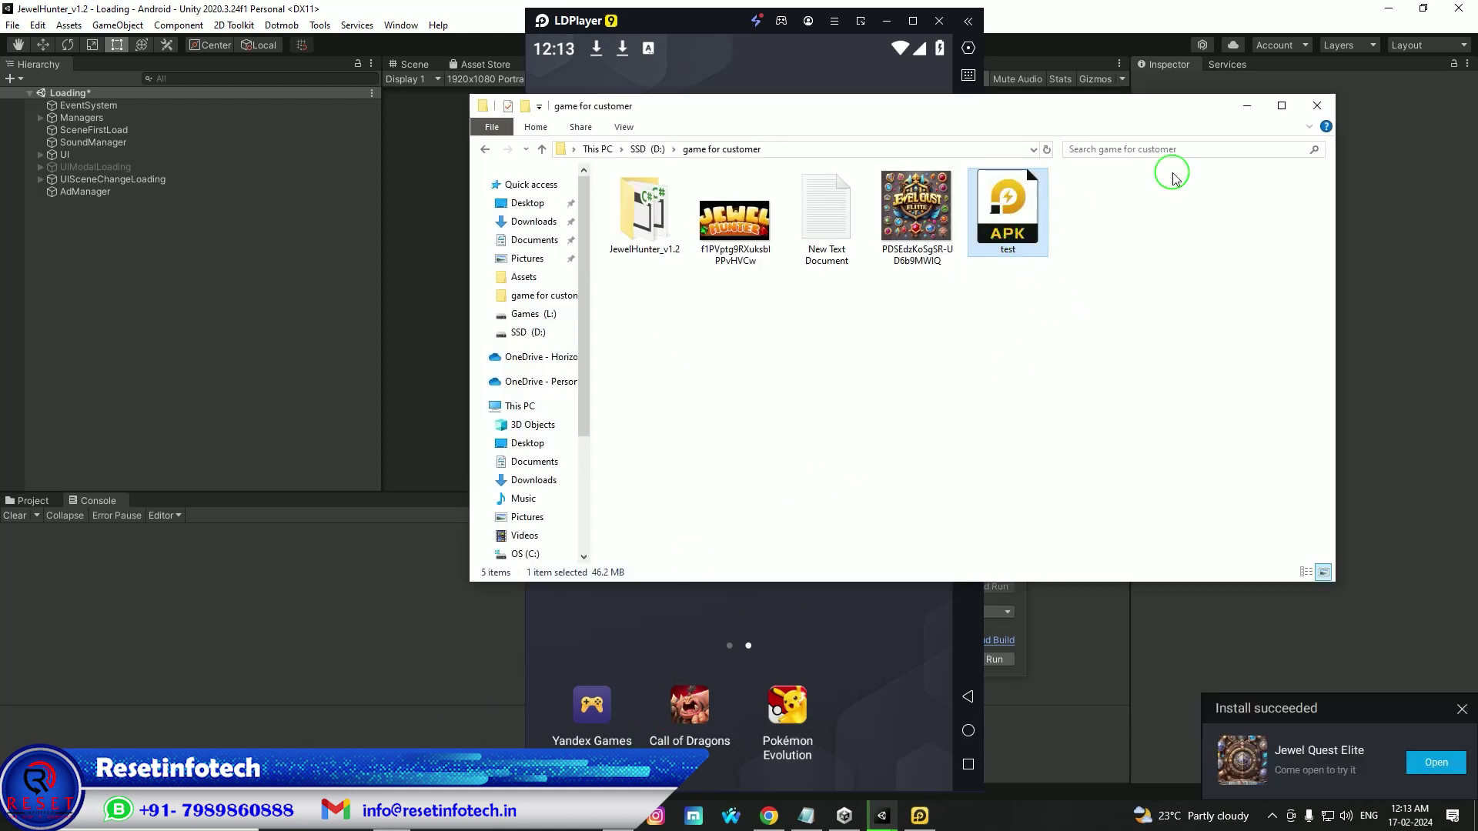
- Return to LDPlayer, dismiss the Install succeeded notice and launch Jewel Quest Elite
{"action": "left_click", "coordinate": [1247, 105]}
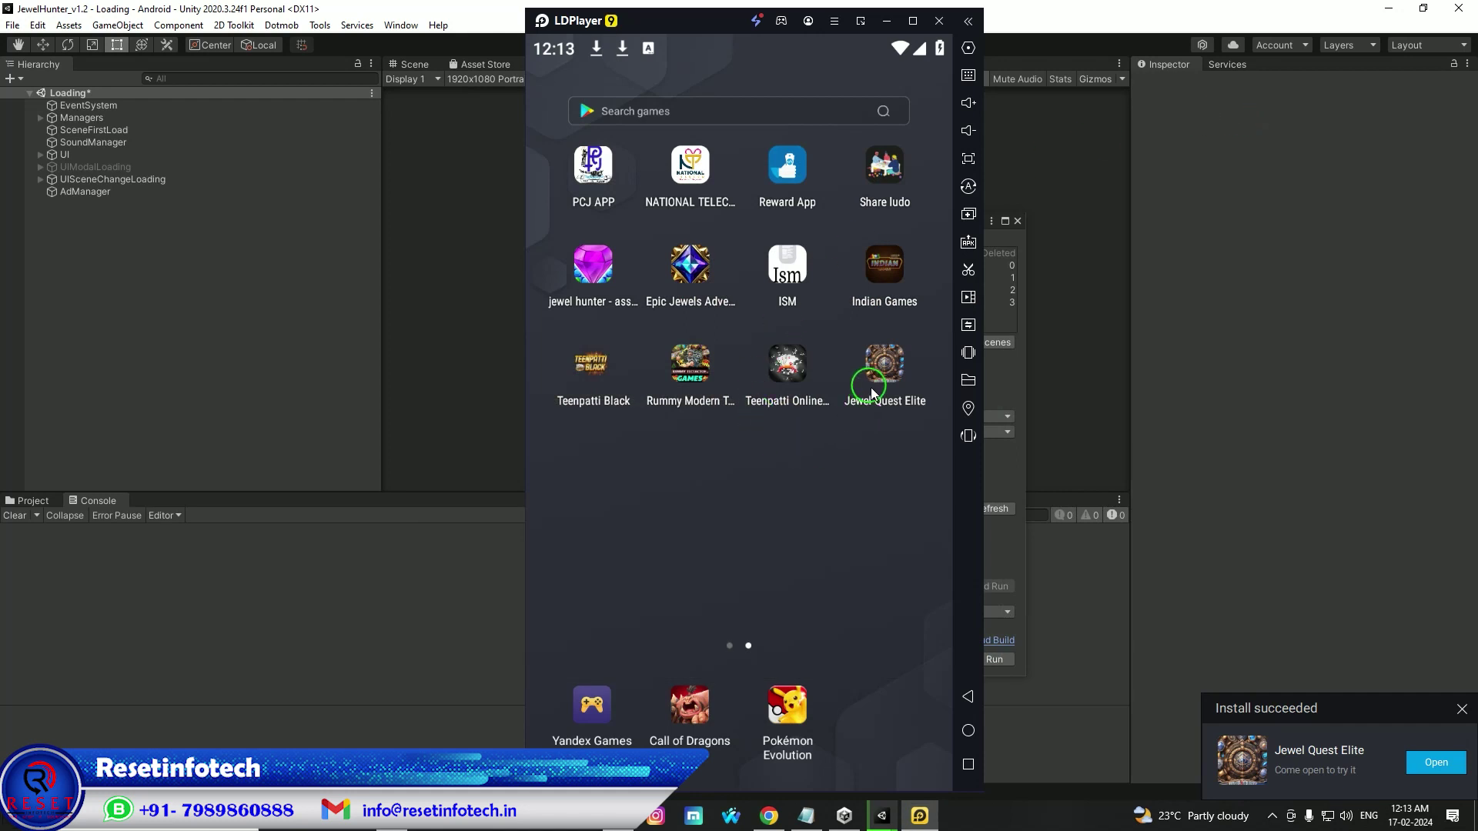
{"action": "left_click", "coordinate": [1432, 766]}
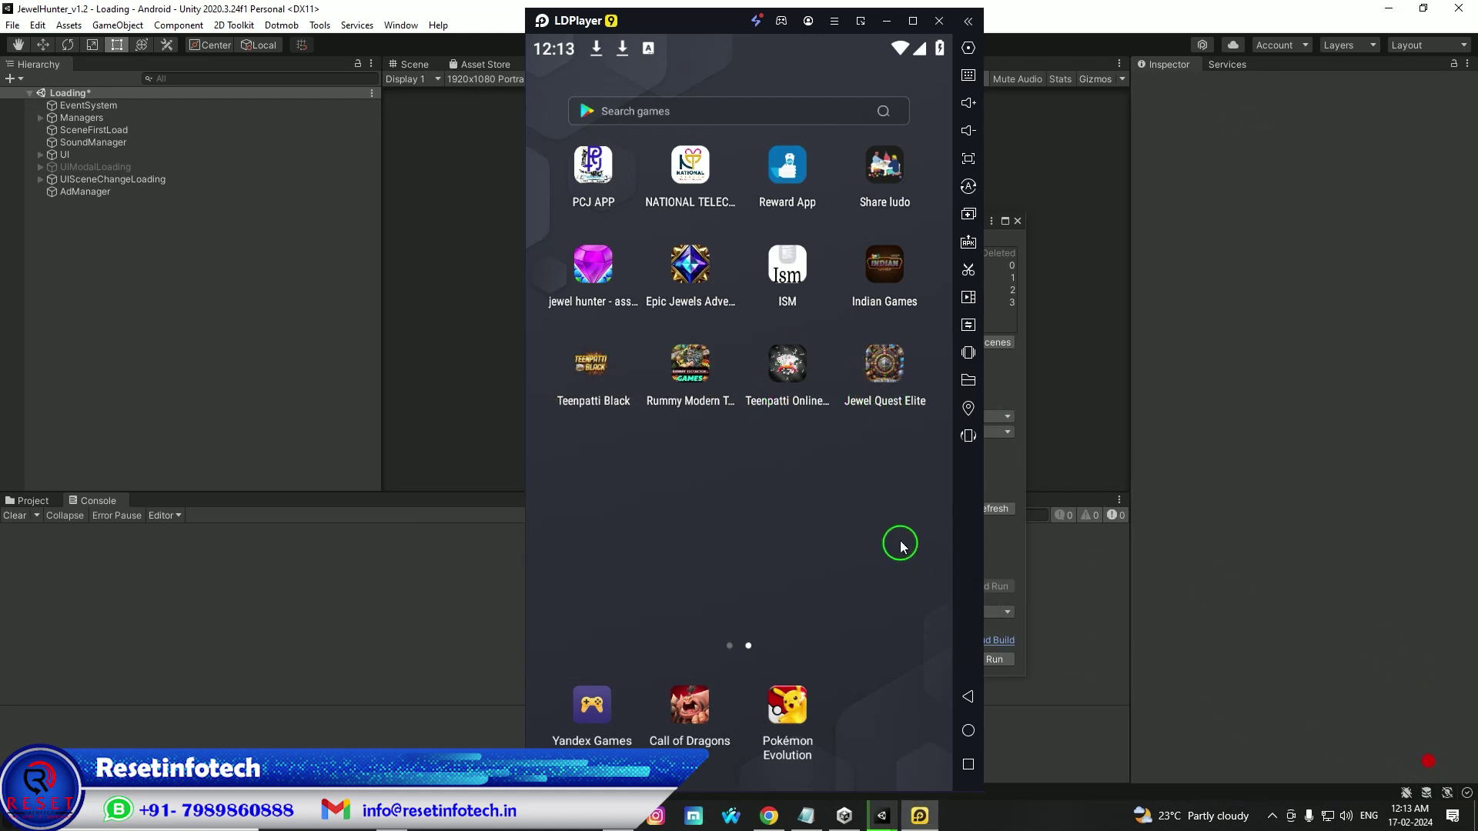
{"action": "left_click", "coordinate": [883, 372]}
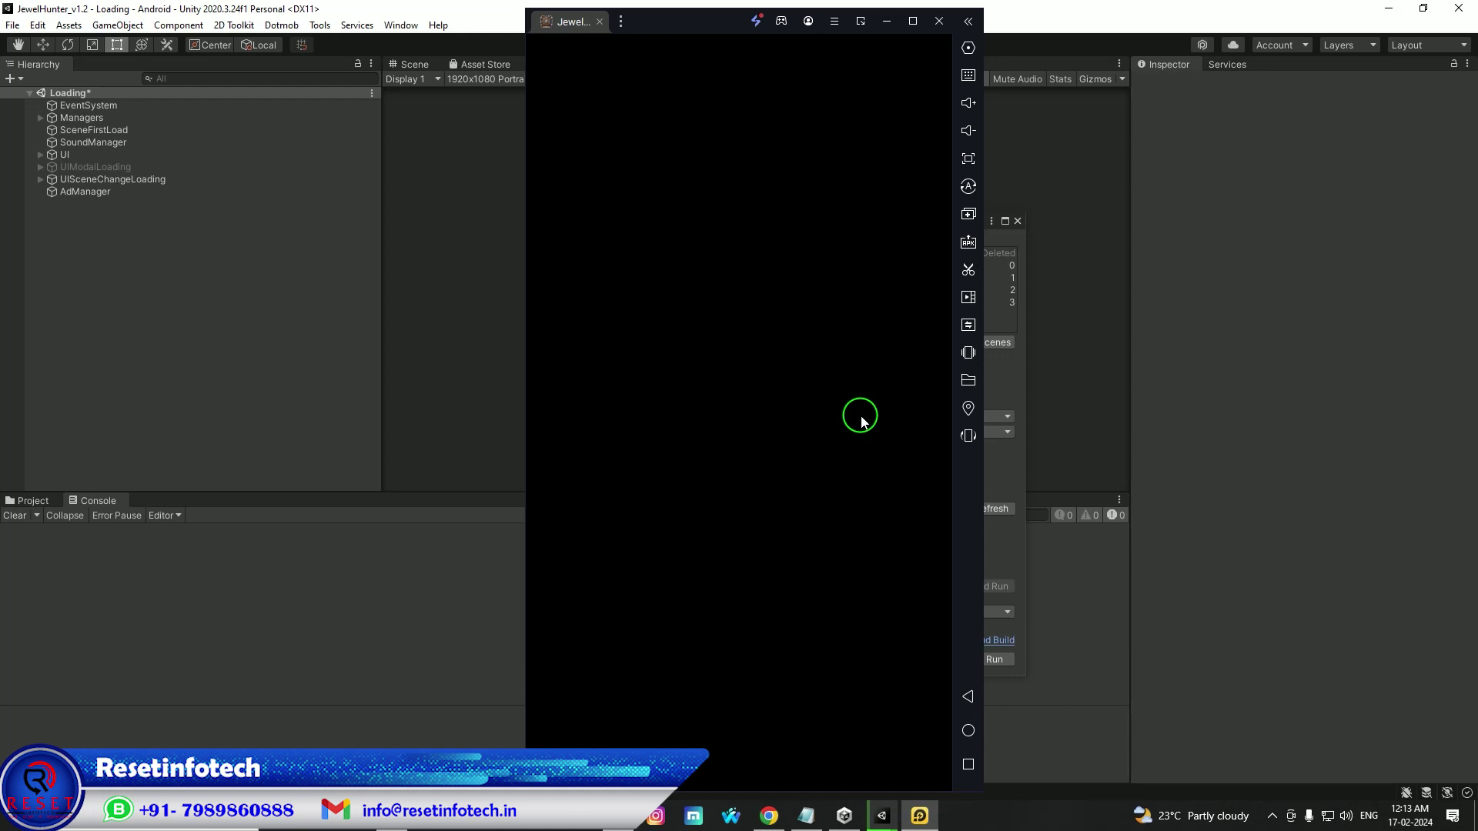
- Move the emulator aside to reveal build progress, then spin the wheel and claim the x7 coins
{"action": "left_click_drag", "start_coordinate": [670, 36], "coordinate": [1048, 36]}
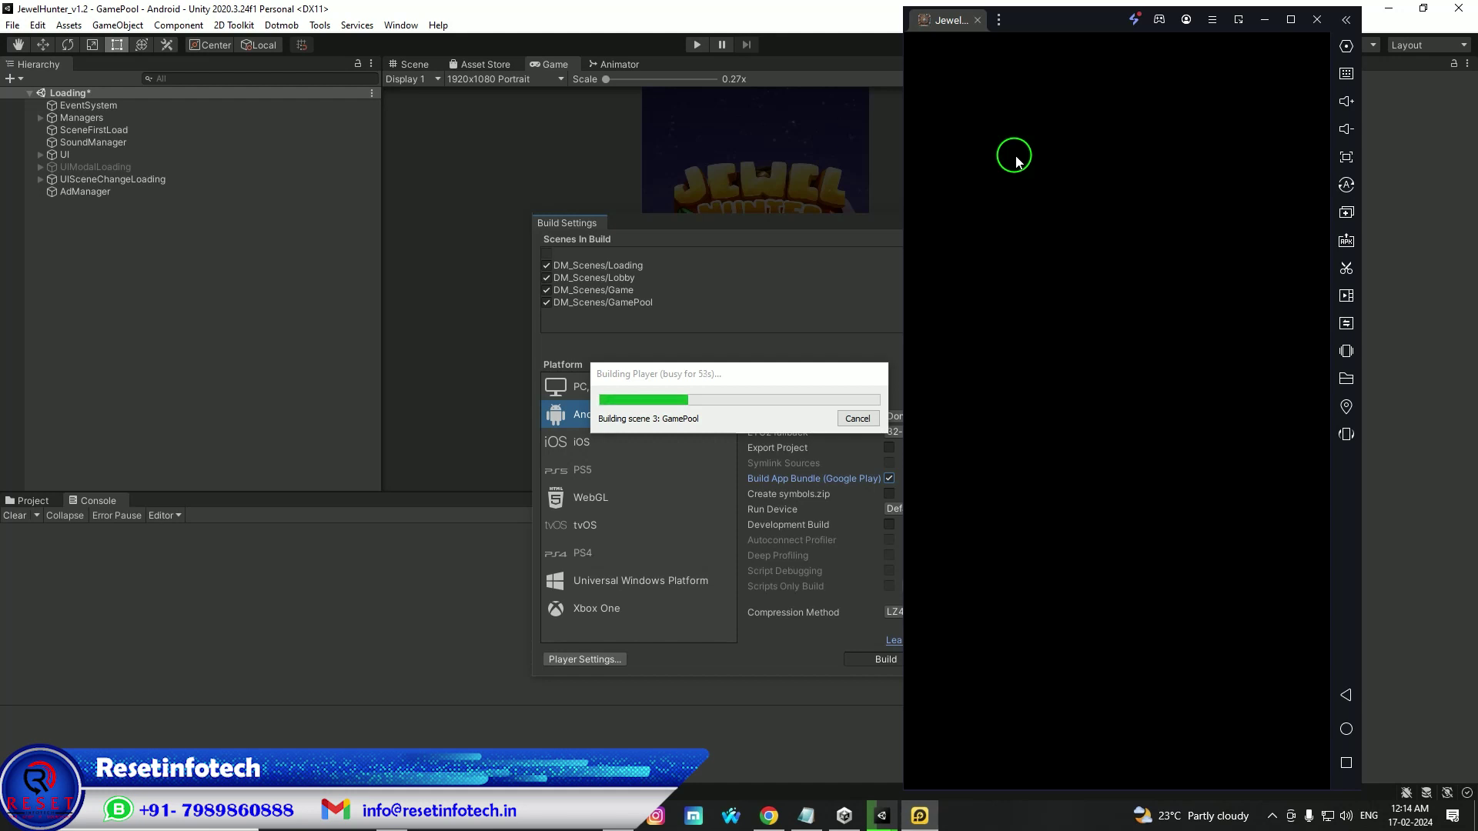
{"action": "left_click_drag", "start_coordinate": [1069, 23], "coordinate": [1076, 28]}
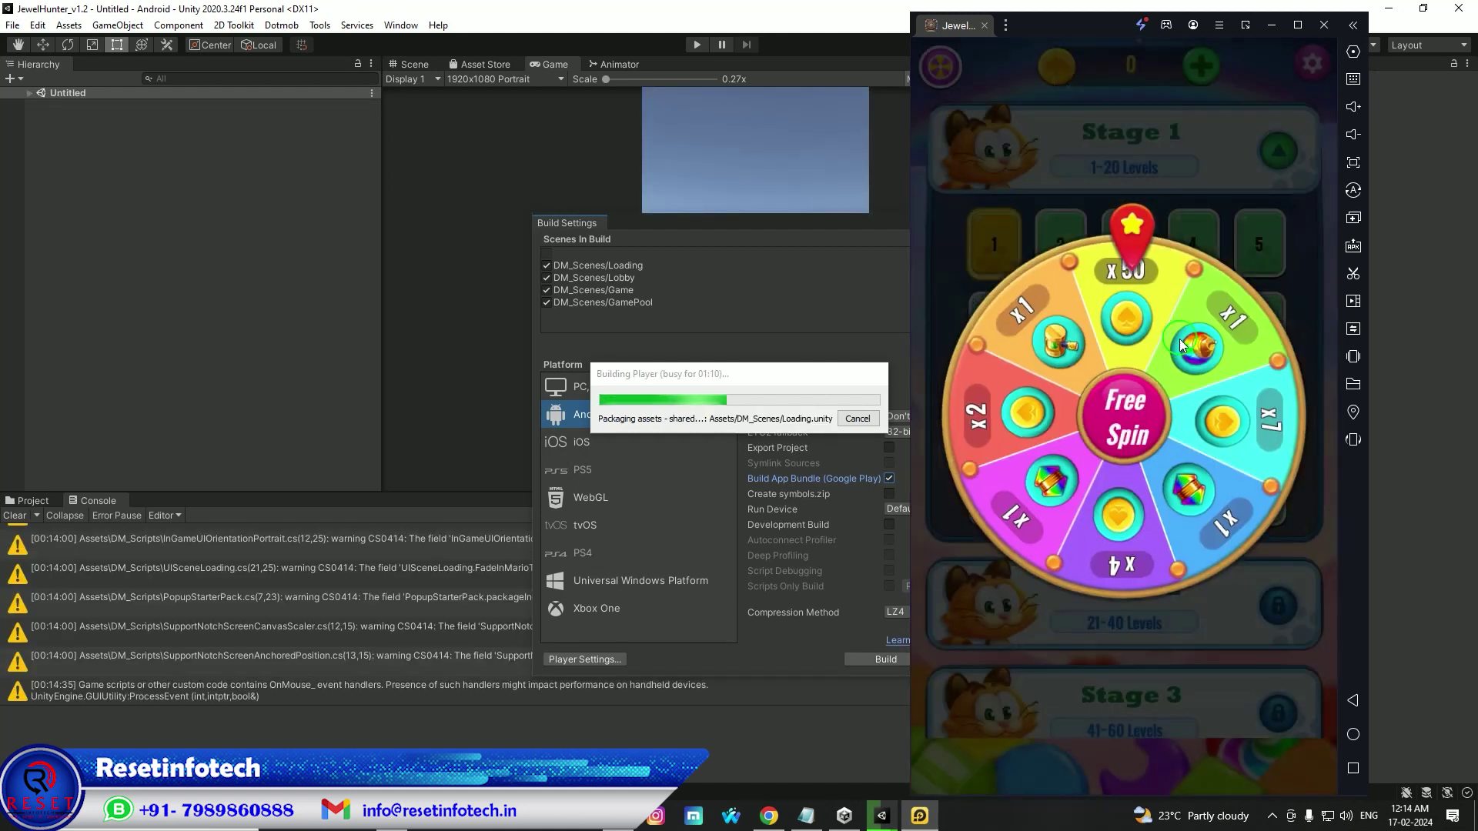
{"action": "left_click", "coordinate": [1130, 431]}
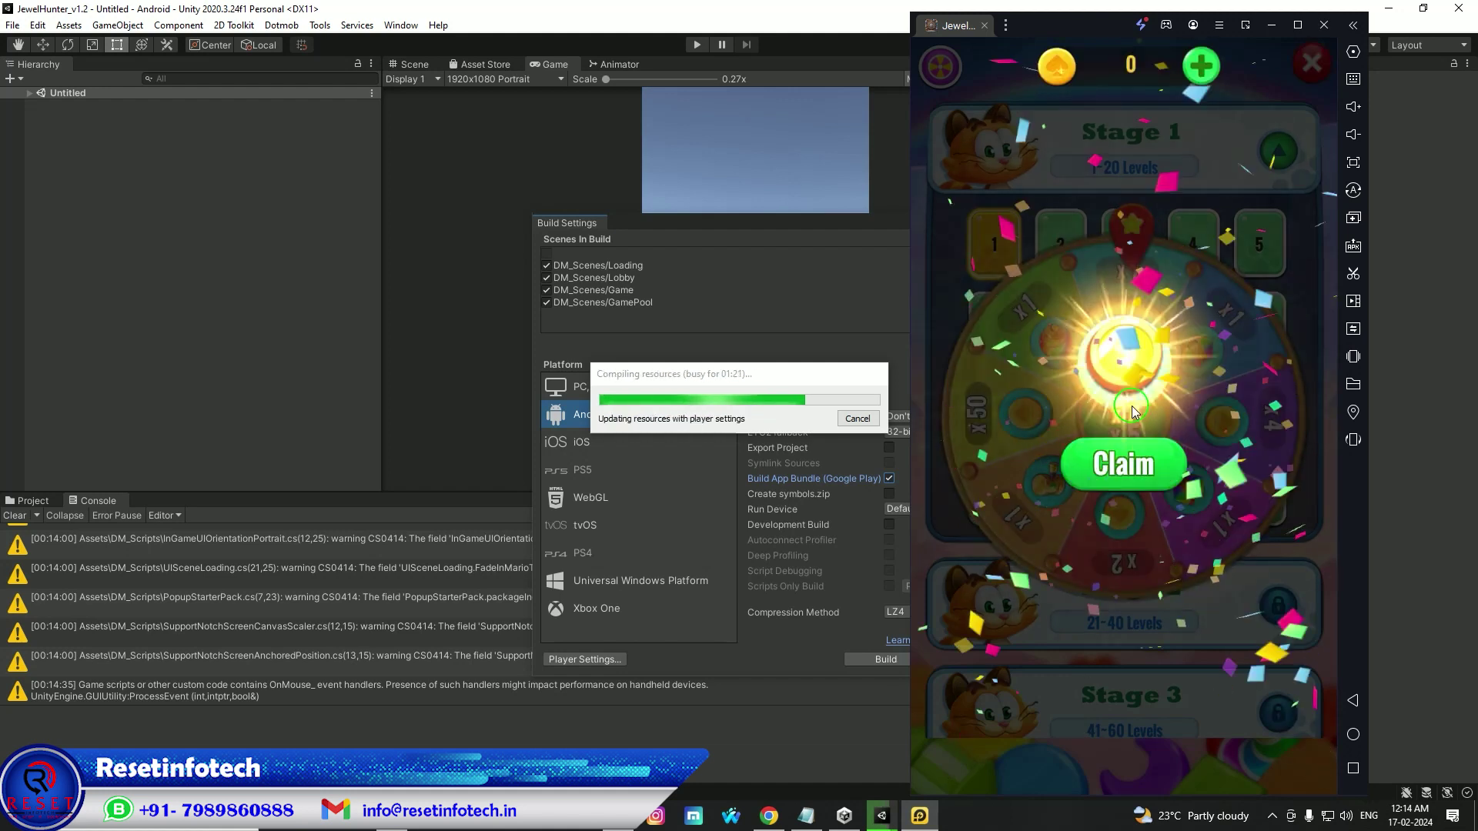
{"action": "left_click", "coordinate": [1134, 466]}
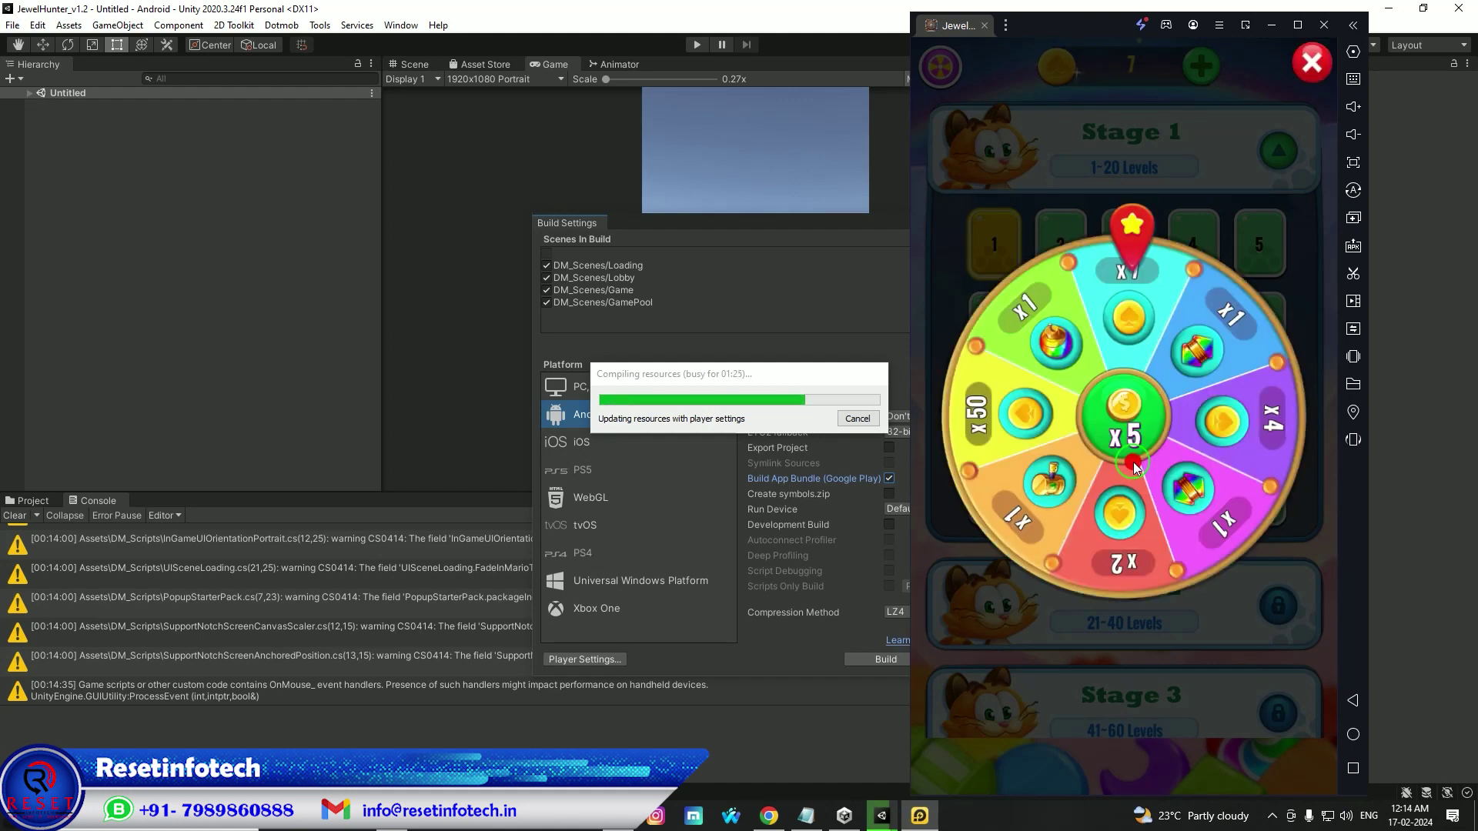
{"action": "left_click", "coordinate": [1306, 70]}
- Open Level 1, dismiss the tutorial tip, and match three reds and then yellows
{"action": "left_click", "coordinate": [987, 247]}
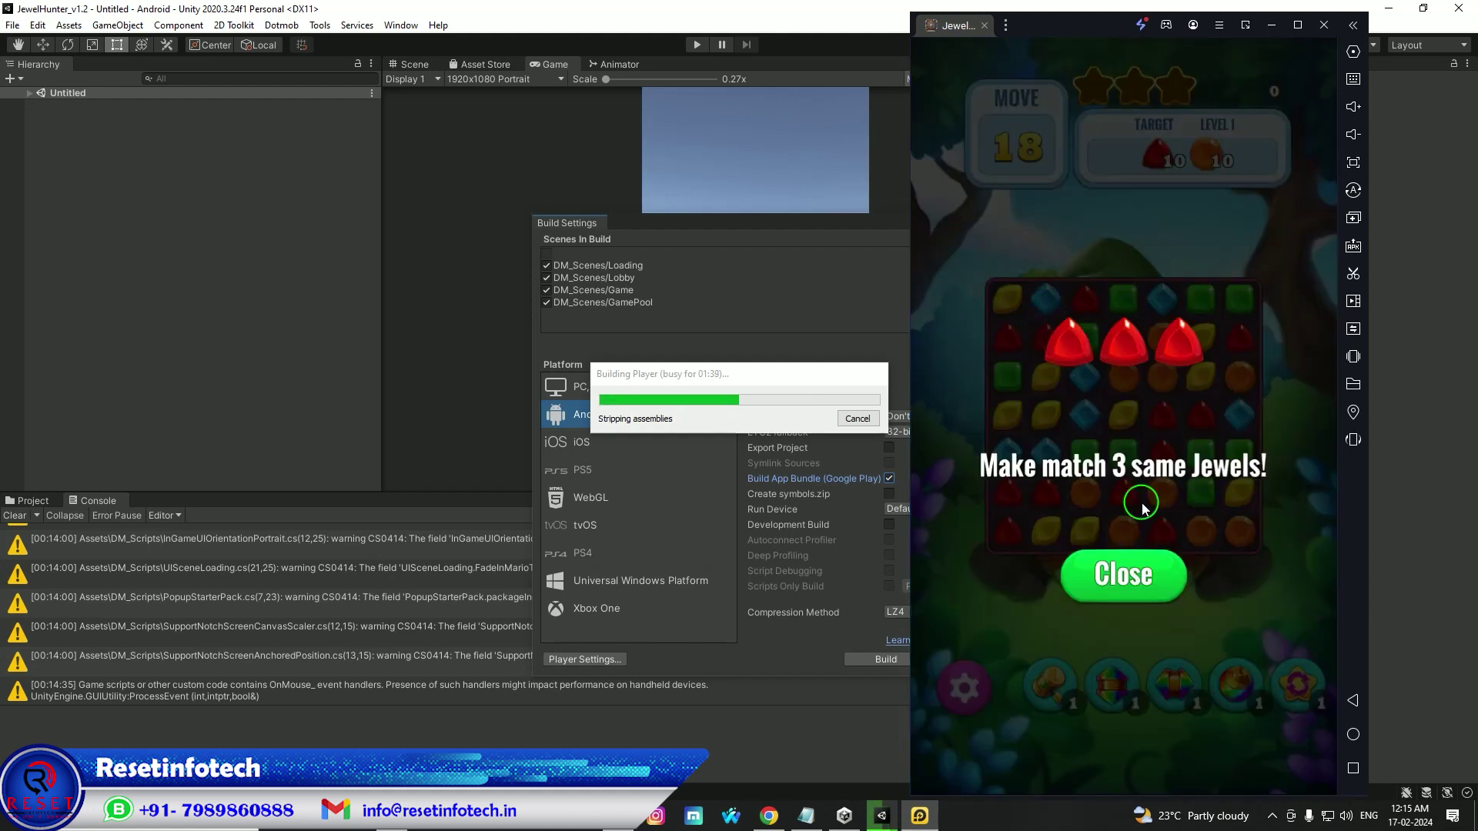
{"action": "left_click", "coordinate": [1122, 576]}
{"action": "left_click_drag", "start_coordinate": [1093, 317], "coordinate": [1093, 337]}
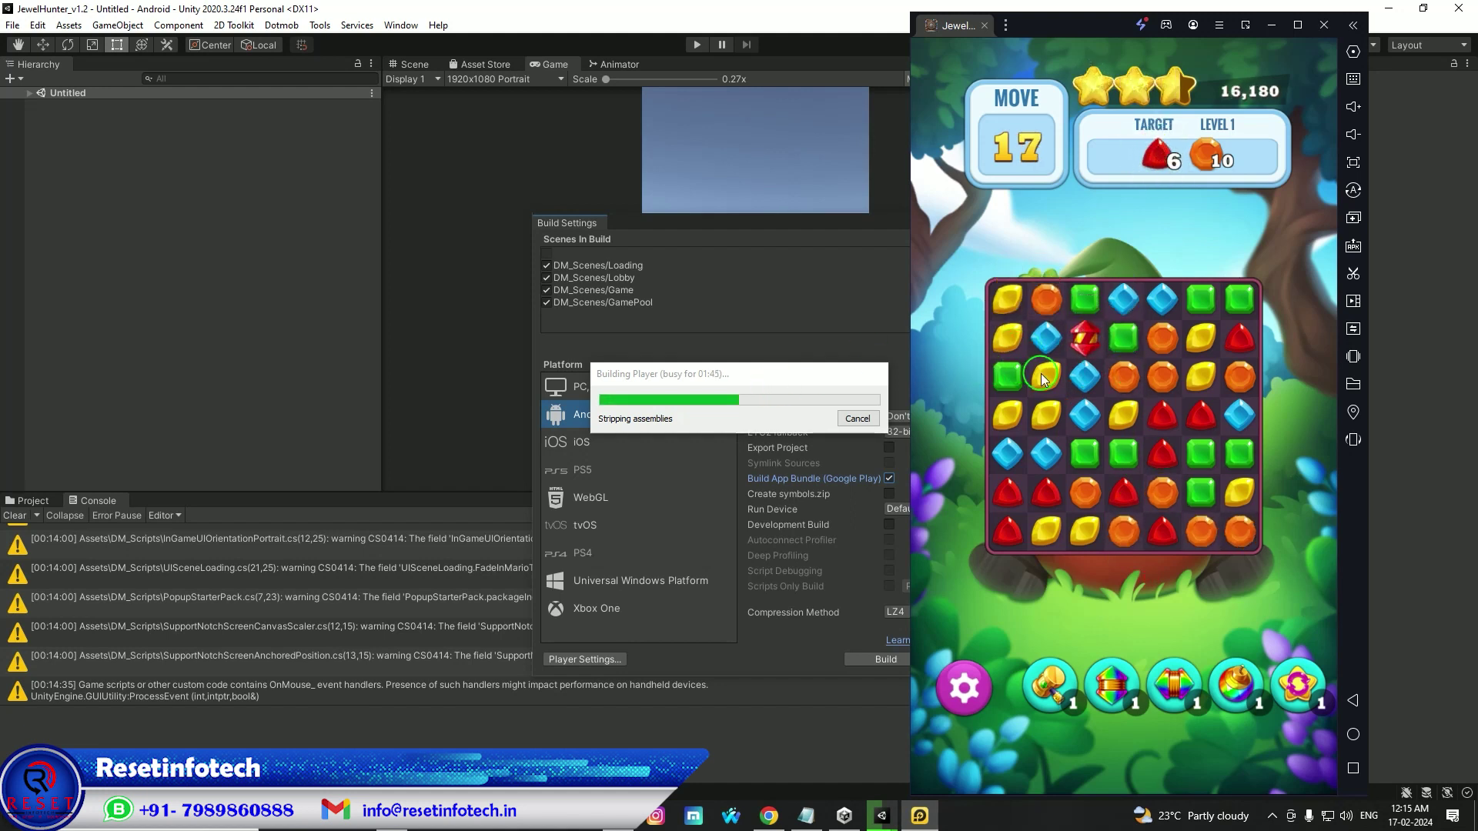
{"action": "left_click_drag", "start_coordinate": [1042, 379], "coordinate": [1007, 382]}
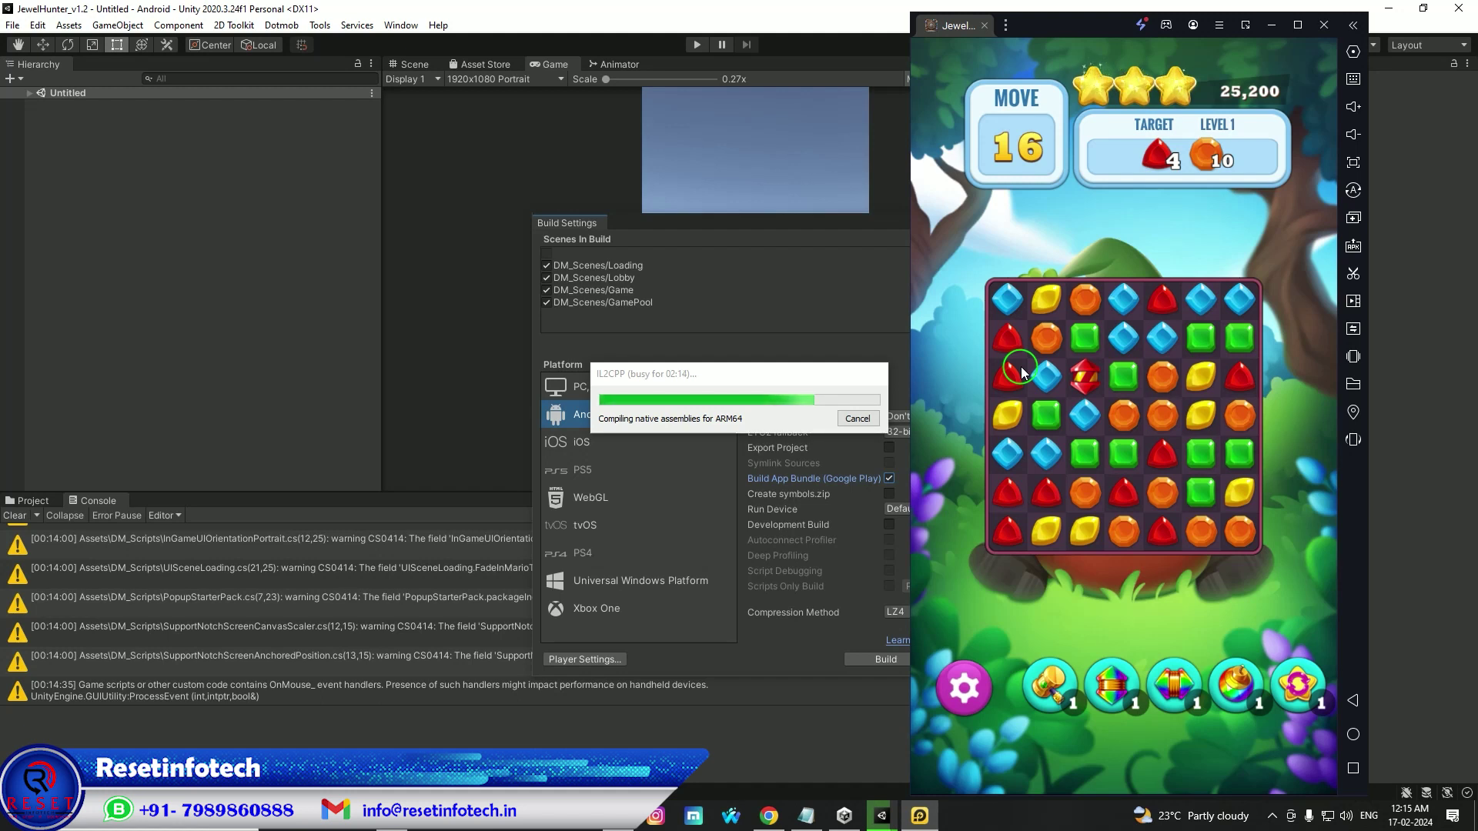
{"action": "left_click", "coordinate": [789, 373]}
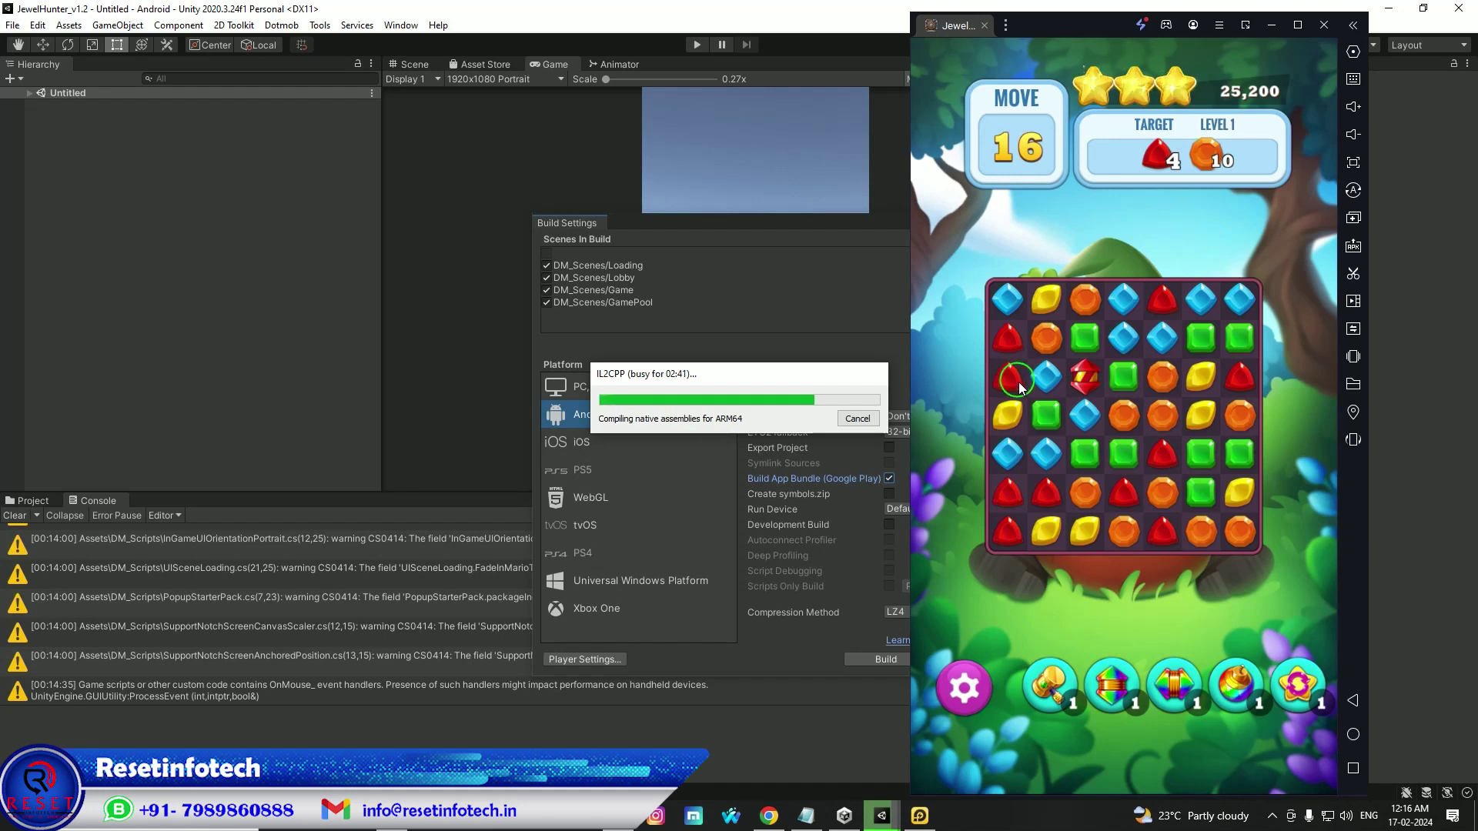
- Finish Level 1 with yellow, four-orange and red matches for 74,299 points, then hide the emulator
{"action": "left_click_drag", "start_coordinate": [1204, 408], "coordinate": [1276, 414]}
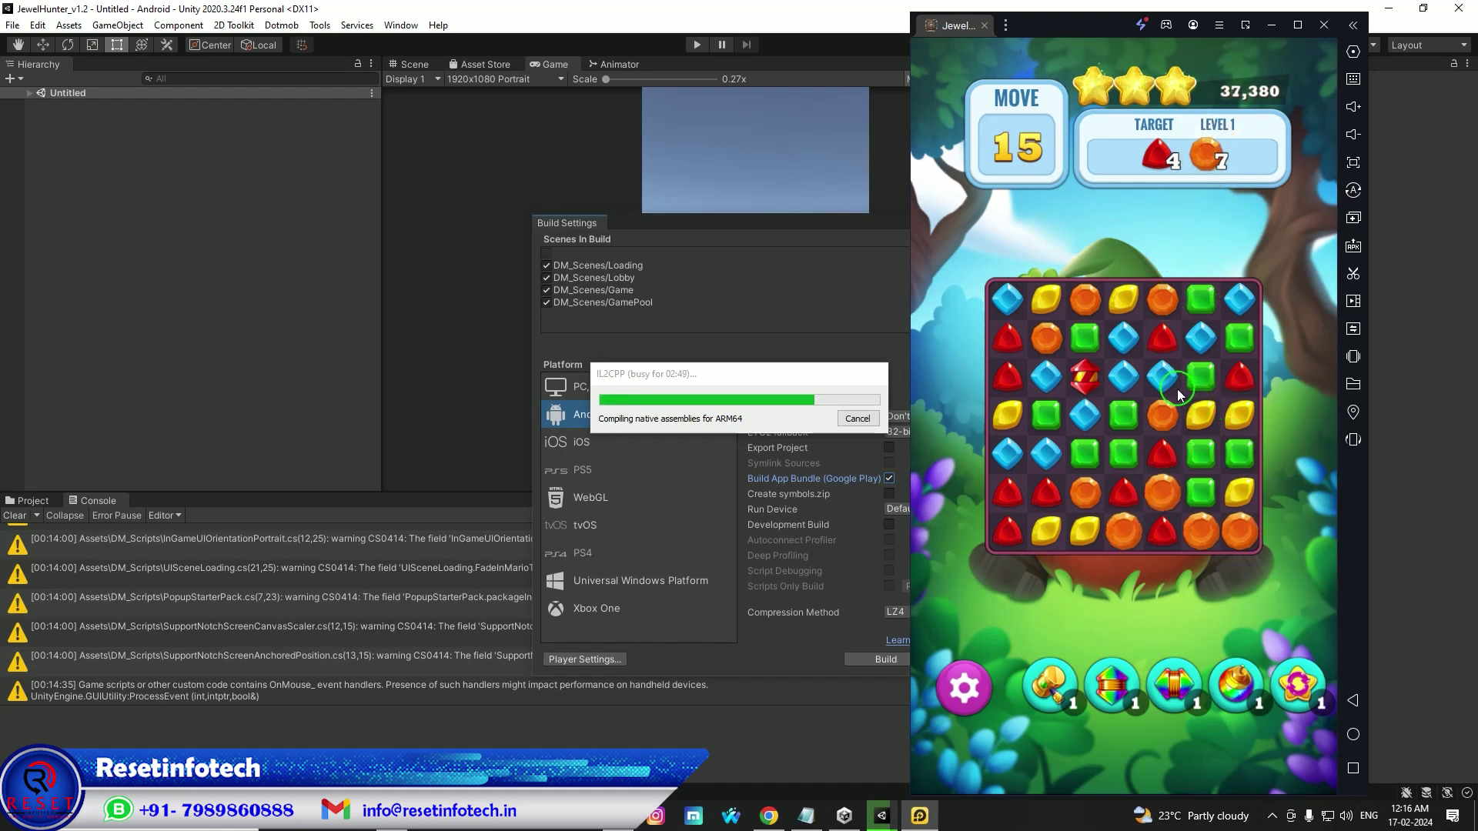
{"action": "left_click_drag", "start_coordinate": [1154, 490], "coordinate": [1164, 528]}
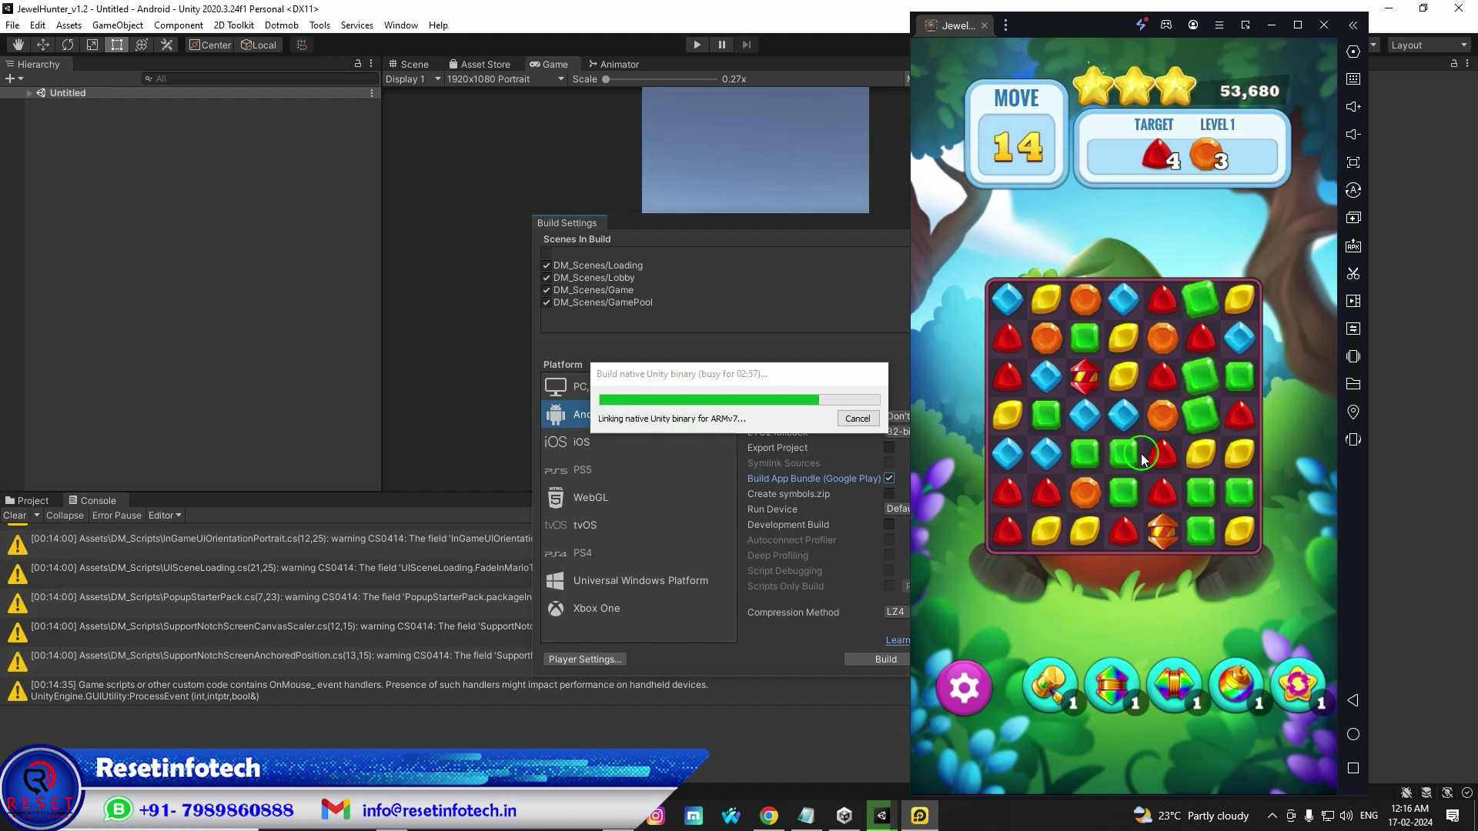
{"action": "left_click_drag", "start_coordinate": [1162, 418], "coordinate": [1164, 374]}
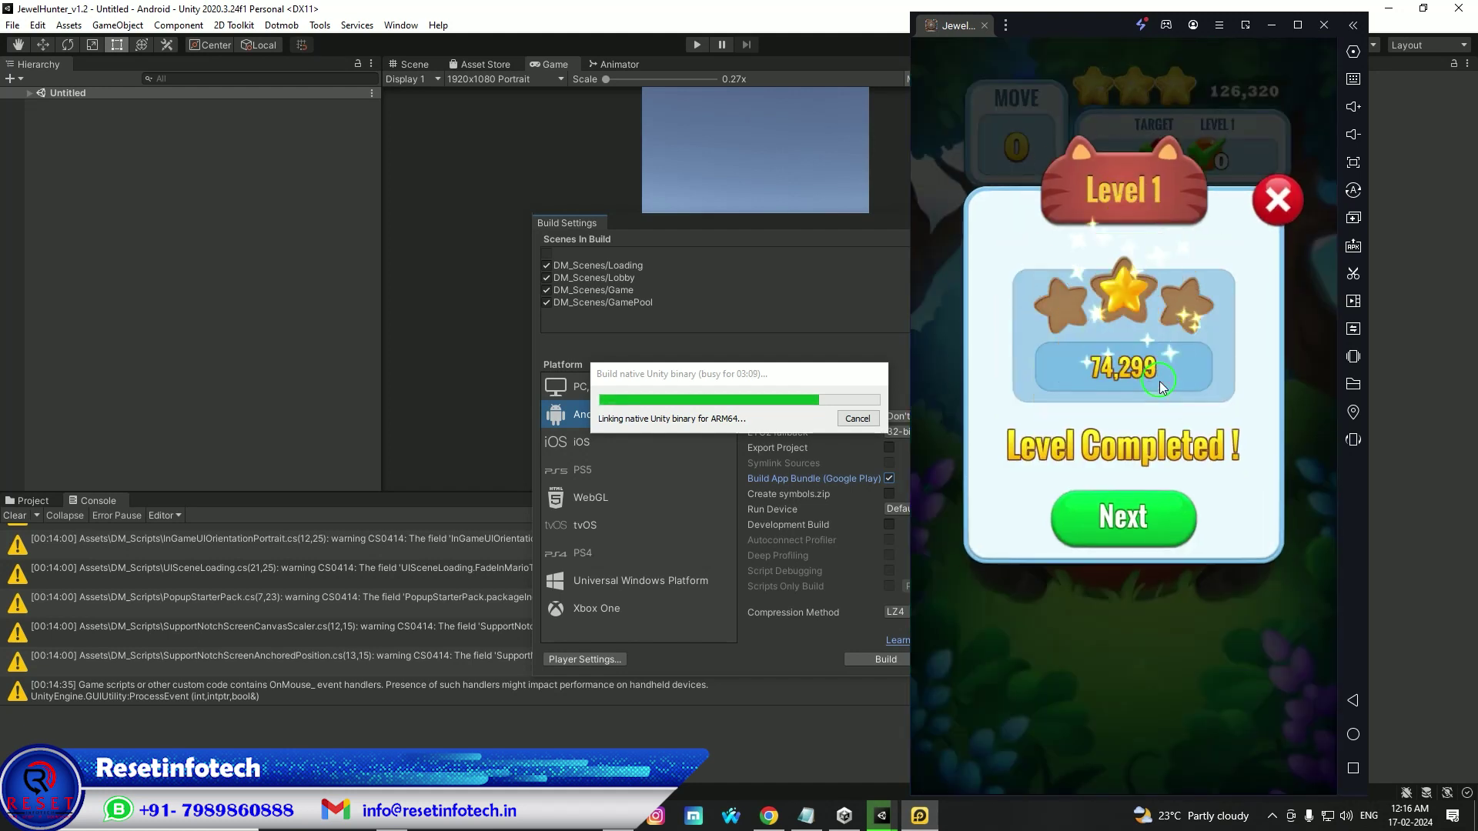
{"action": "left_click", "coordinate": [1119, 517]}
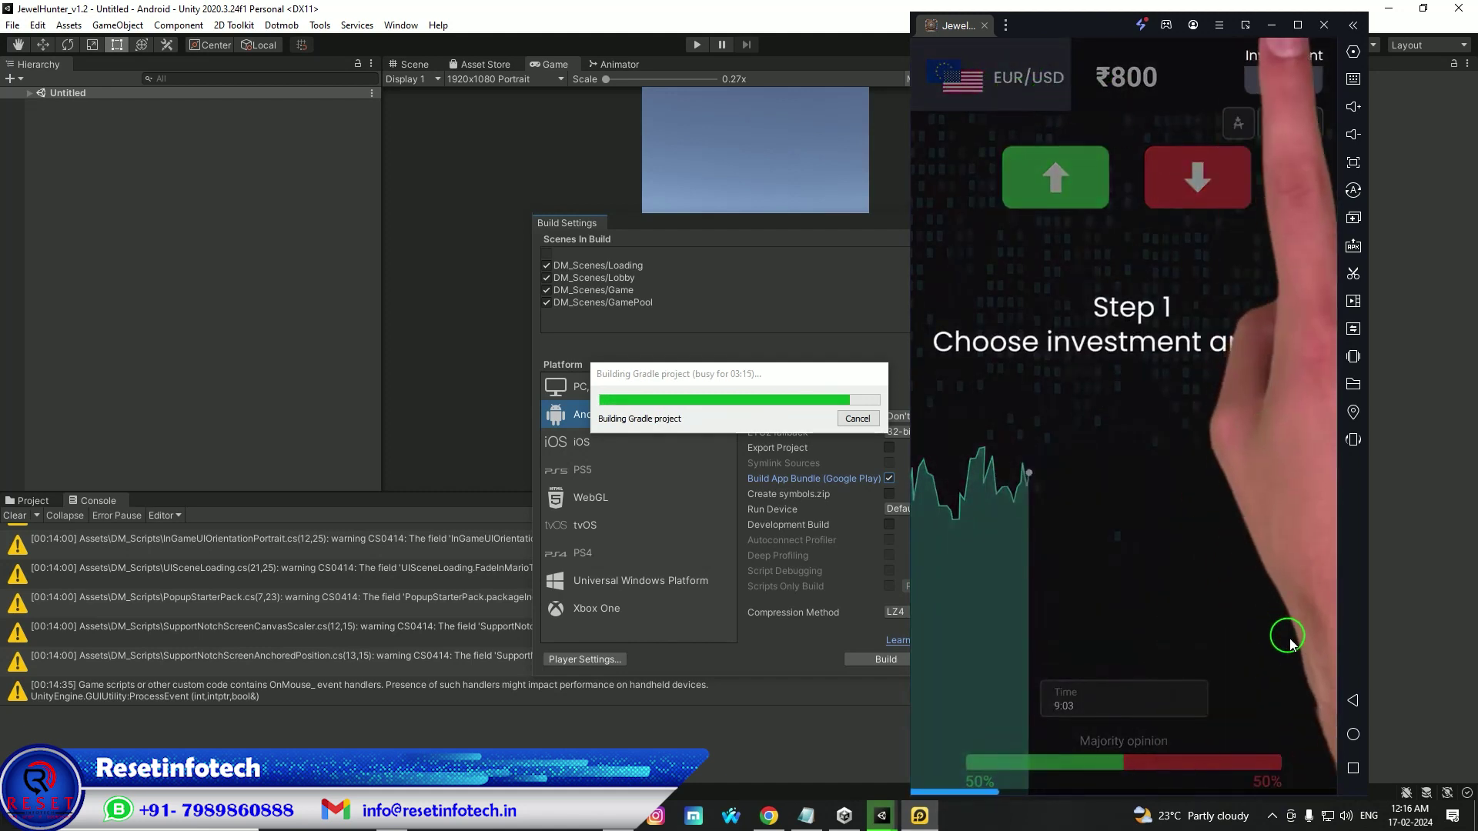
{"action": "left_click", "coordinate": [1274, 23]}
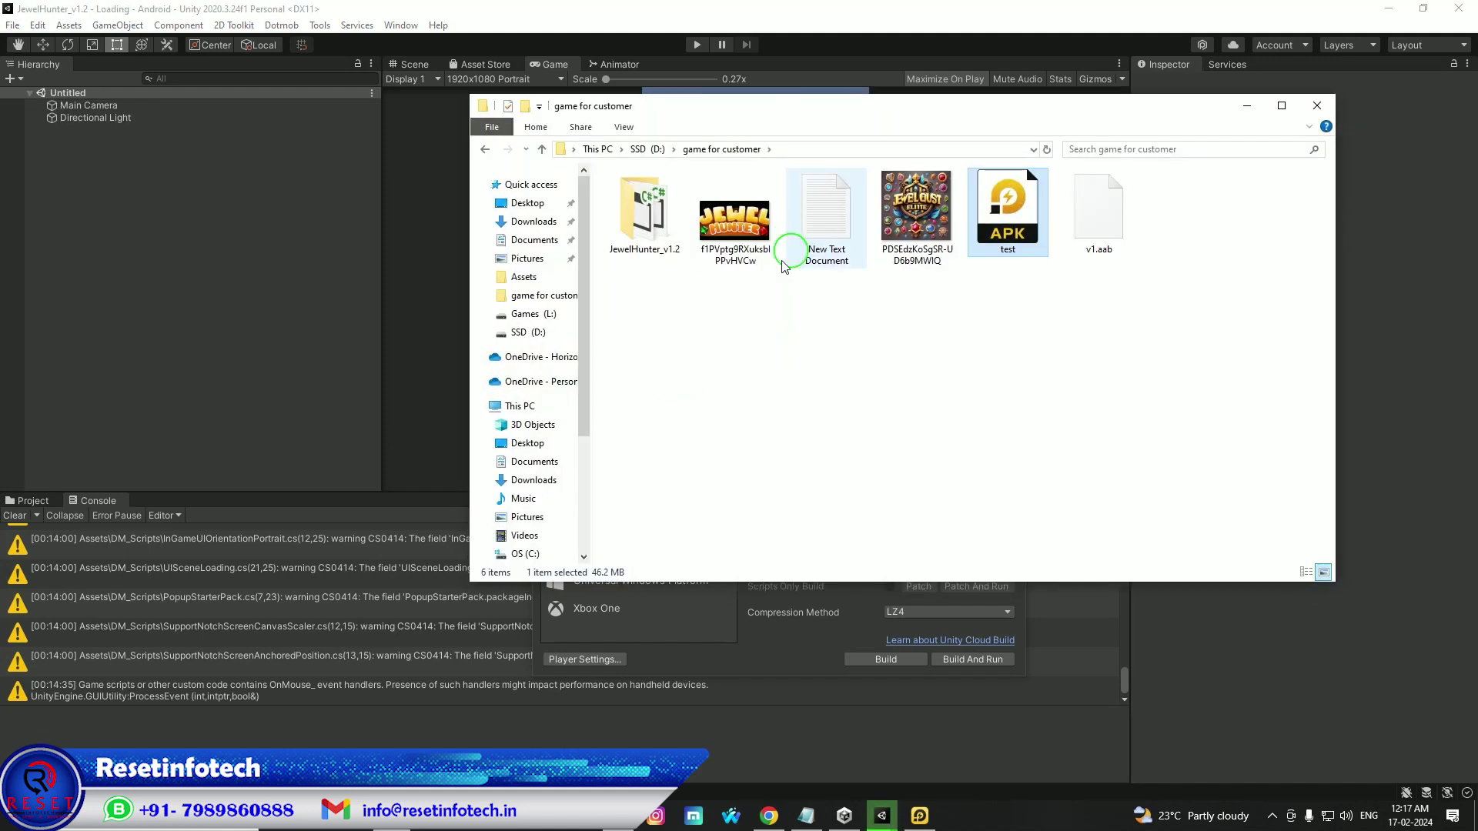
- Select the new 44.4 MB v1.aab file in the game for customer folder
{"action": "left_click_drag", "start_coordinate": [1172, 313], "coordinate": [1116, 254]}
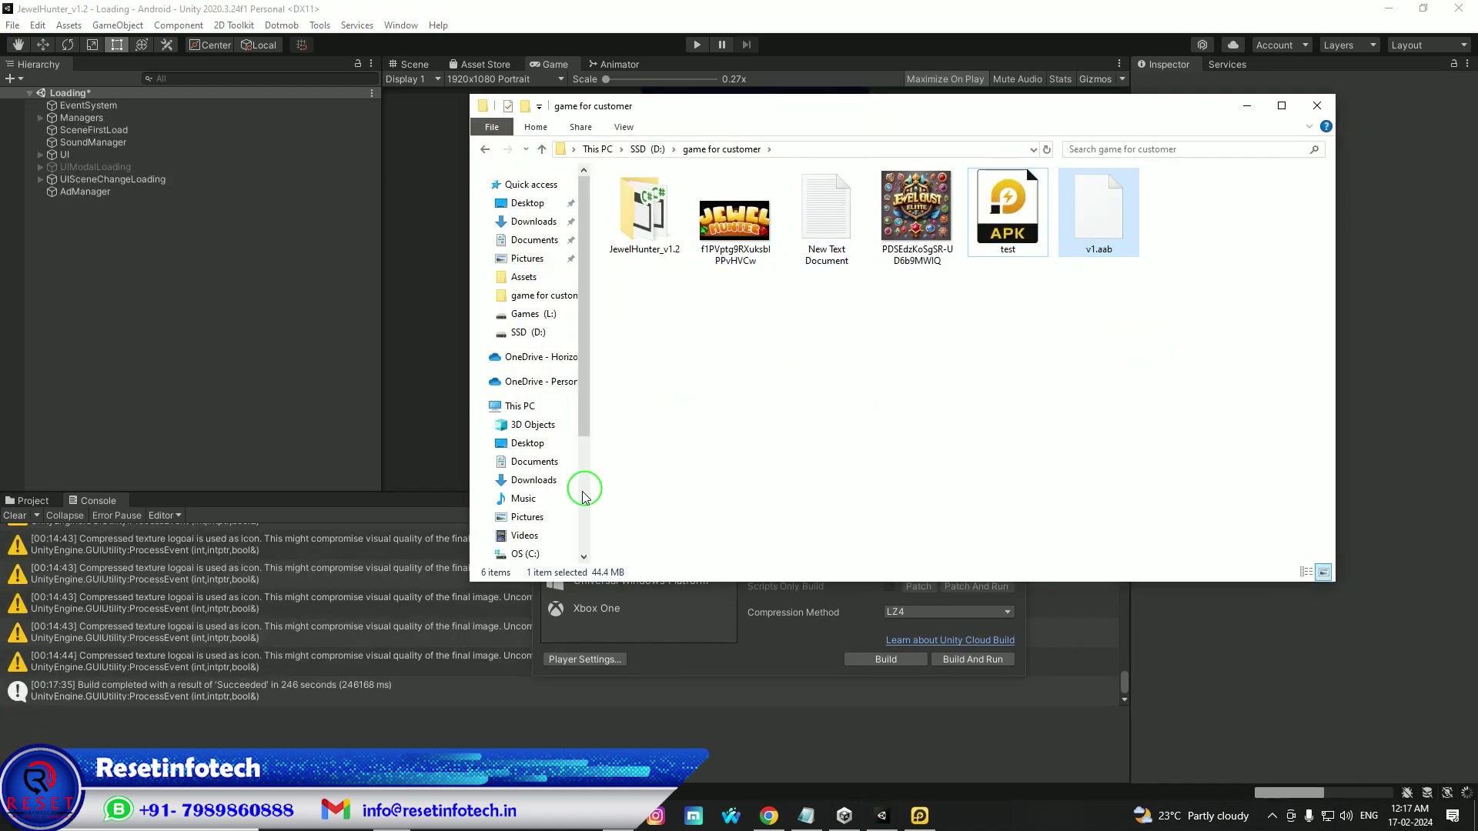
- Close Unity's Build Settings window and reveal the hidden system tray icons
{"action": "left_click", "coordinate": [787, 653]}
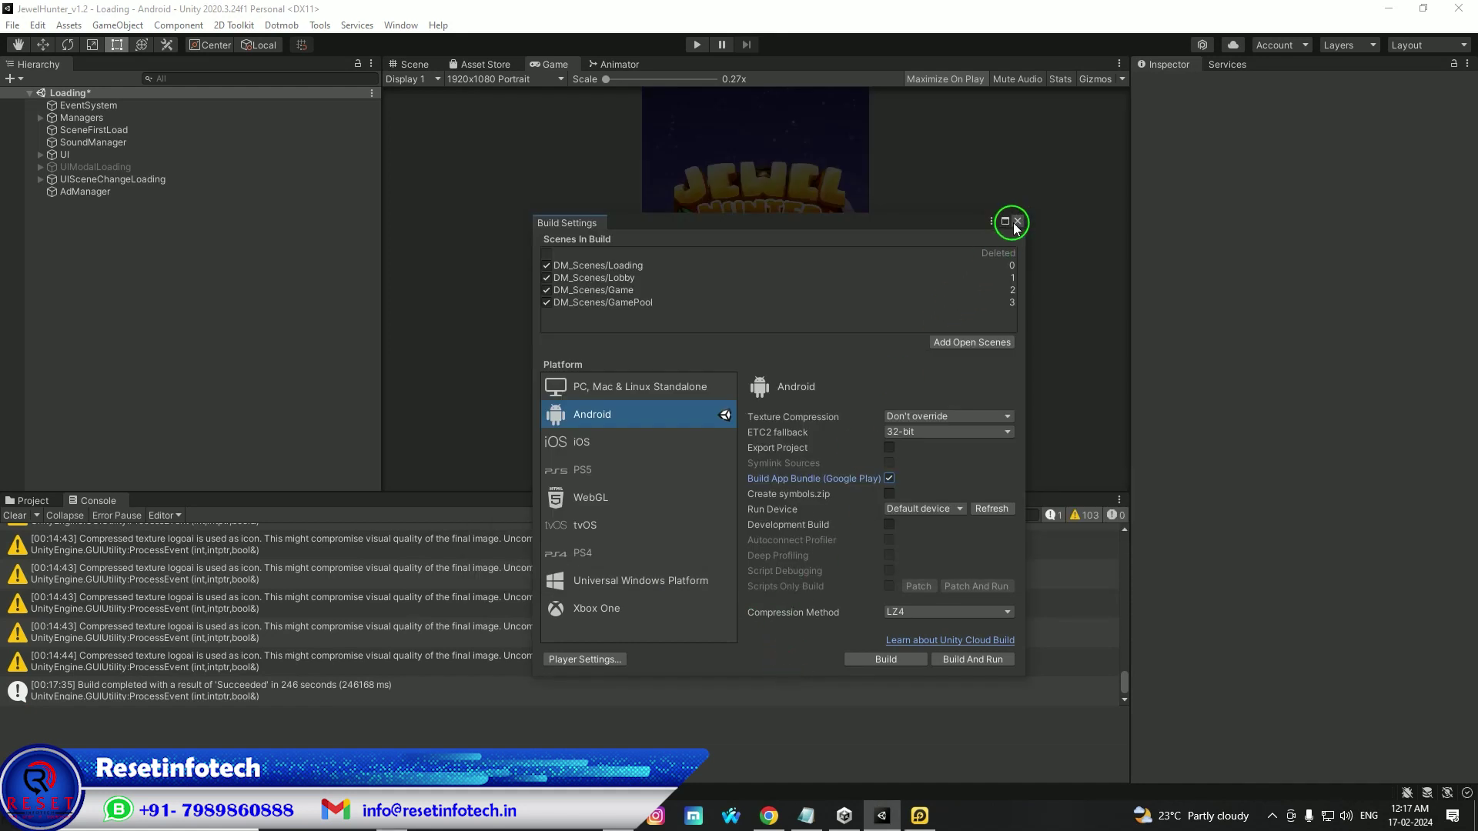
{"action": "left_click", "coordinate": [1016, 222]}
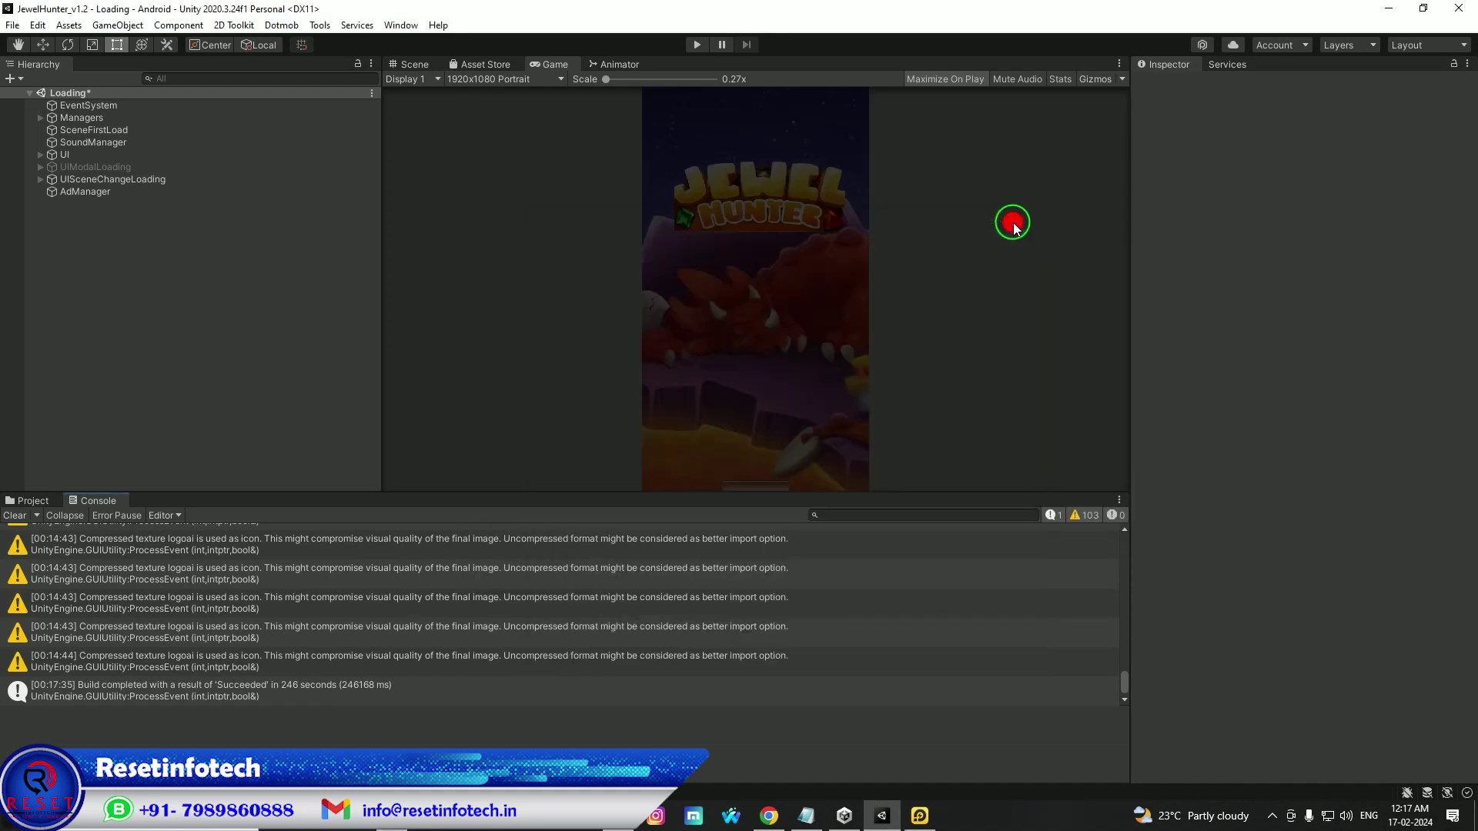
{"action": "left_click", "coordinate": [1272, 814]}
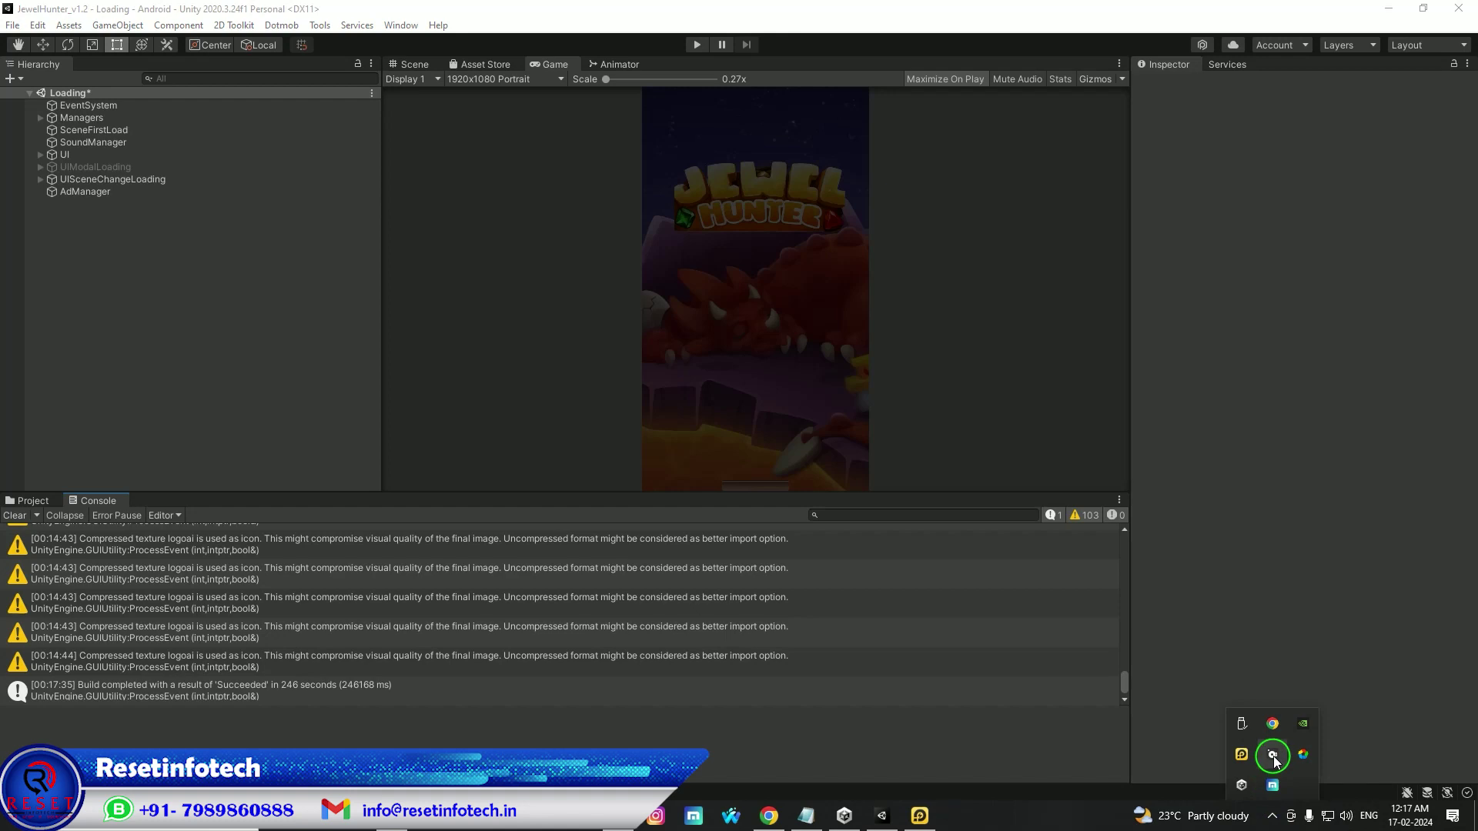